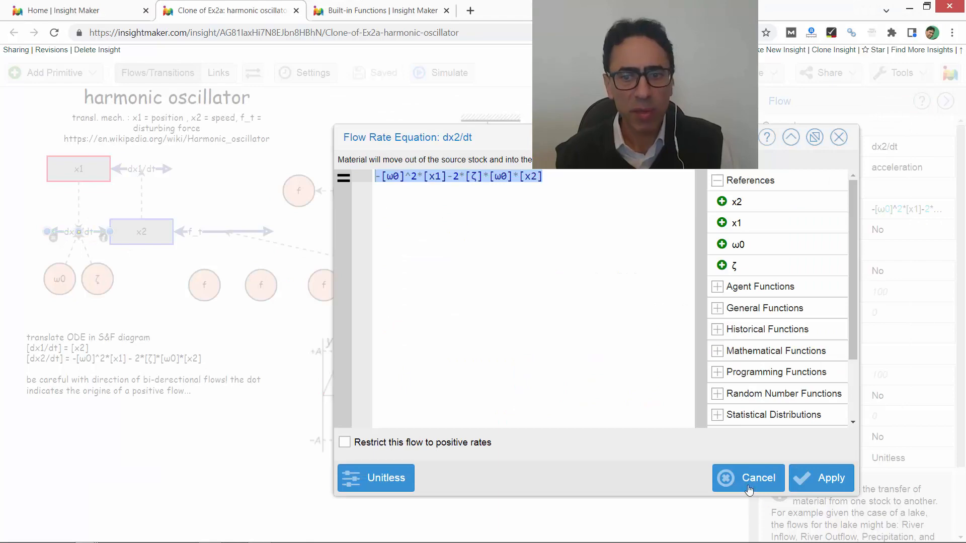
# - Compare the dx2/dt flow rate equation with the damped harmonic oscillator equation in the Wikipedia article, leaving the flow unedited
pyautogui.click(749, 484)
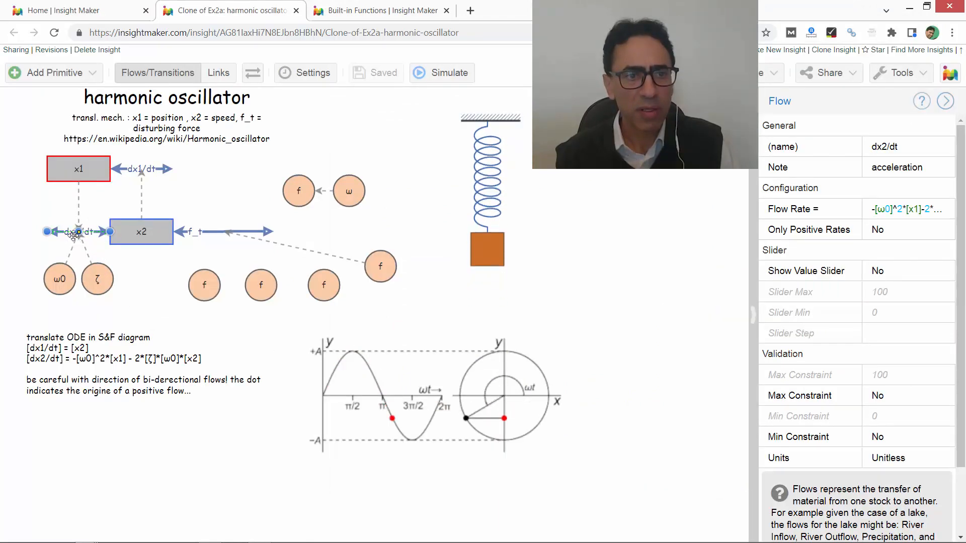
pyautogui.doubleClick(55, 241)
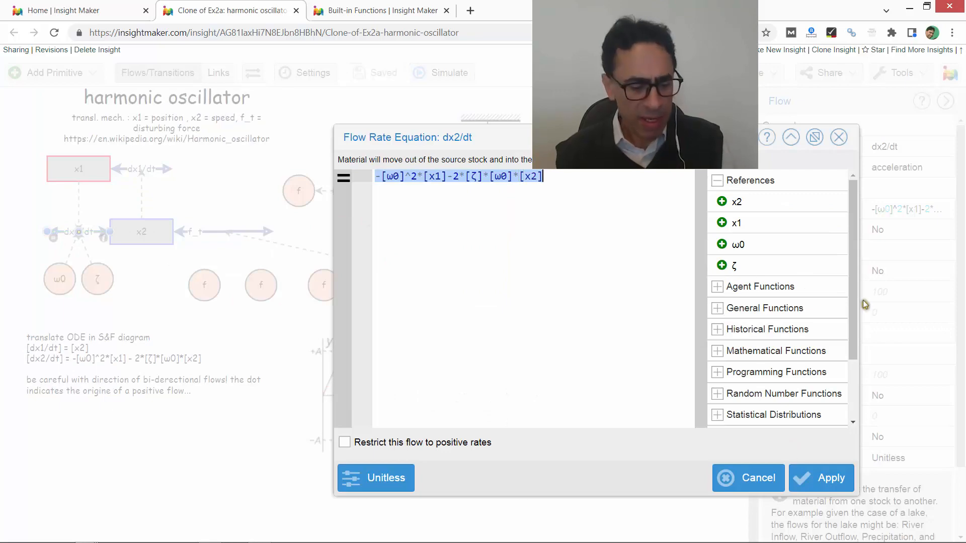
pyautogui.hotkey('alt', 'Tab')
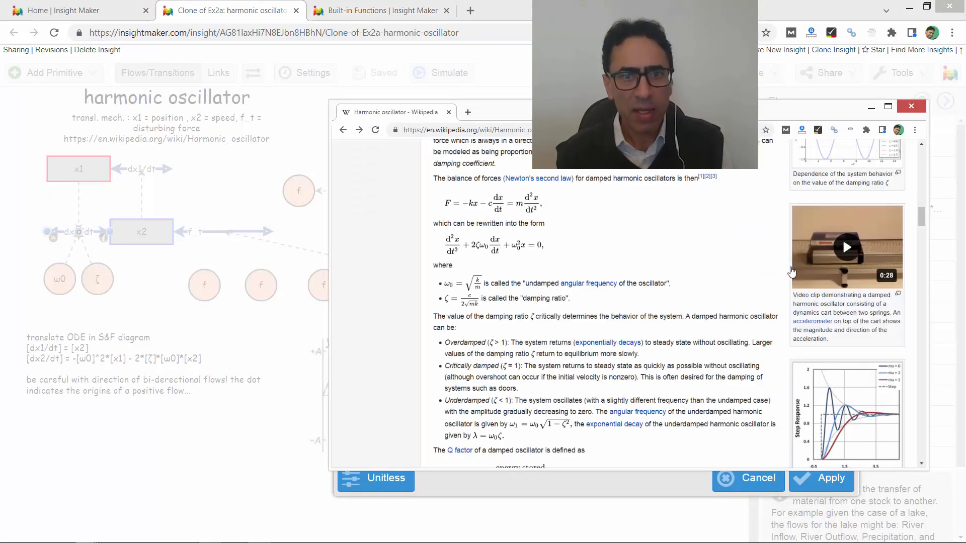
pyautogui.moveTo(627, 111); pyautogui.dragTo(599, 204)
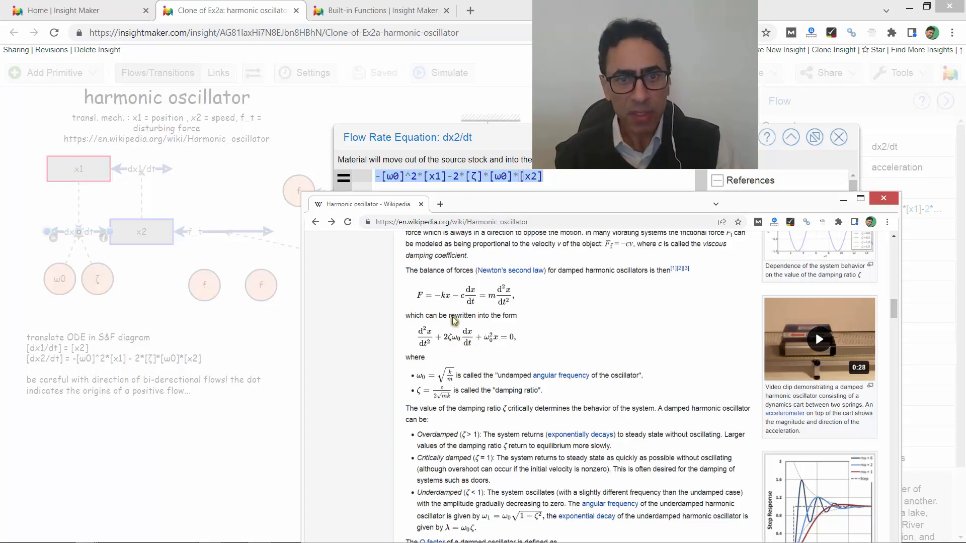
pyautogui.scroll(3, 544, 354)
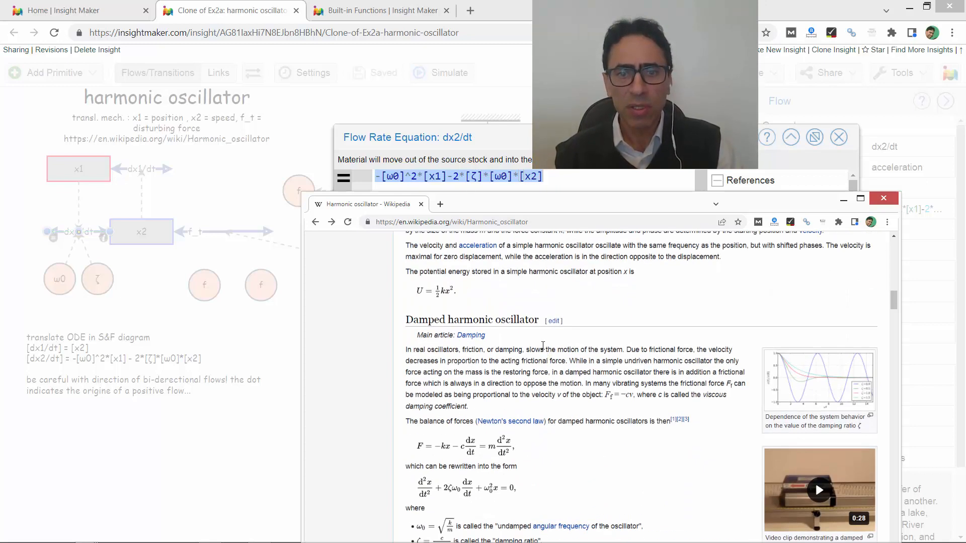
pyautogui.scroll(-1, 543, 346)
pyautogui.click(276, 326)
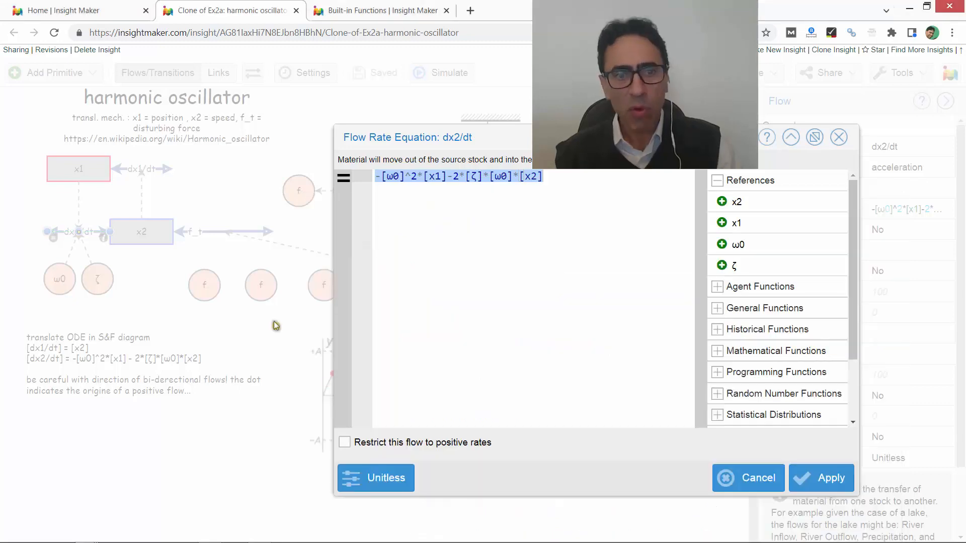
pyautogui.click(749, 478)
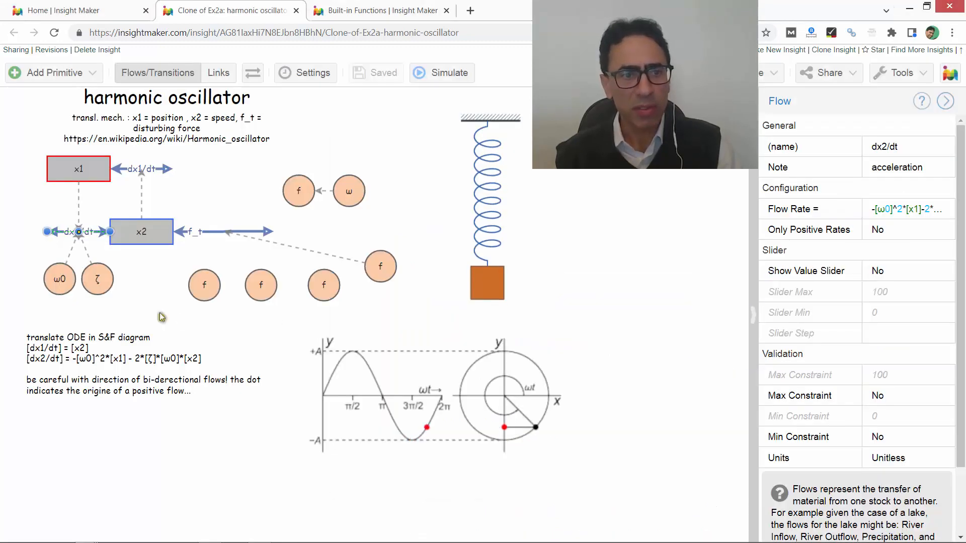
# - Inspect the properties of stocks x1 and x2, flows dx1/dt, dx2/dt and f_t, and the links connecting them
pyautogui.click(43, 299)
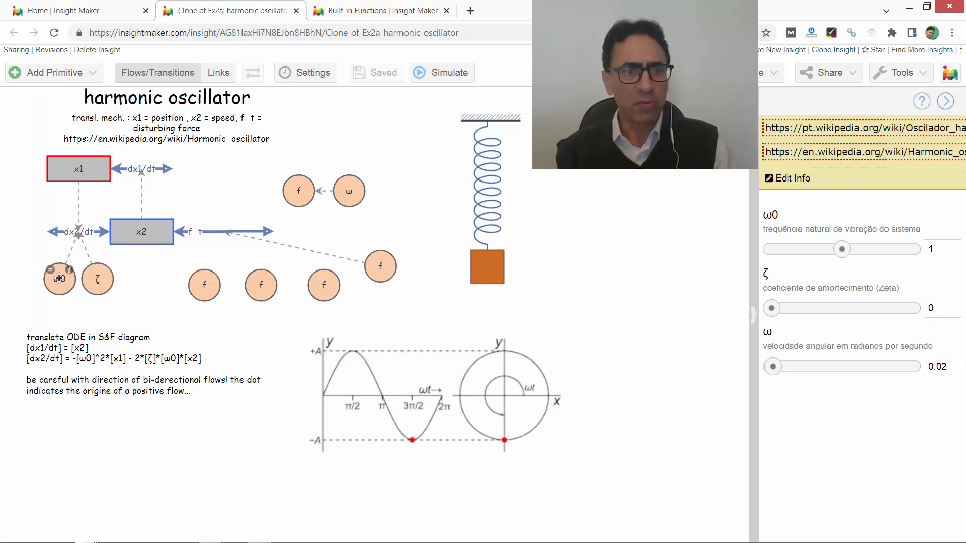
pyautogui.click(131, 234)
pyautogui.click(100, 169)
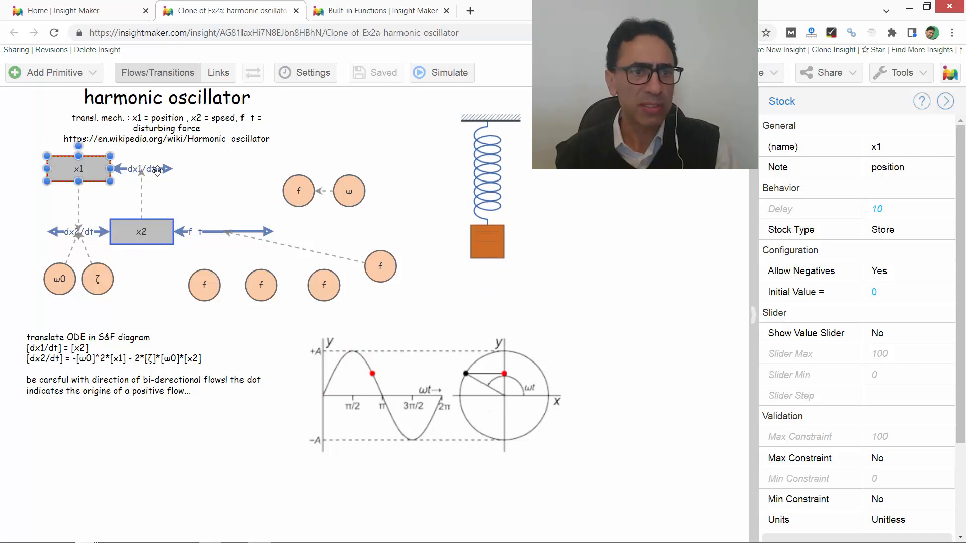
pyautogui.click(159, 169)
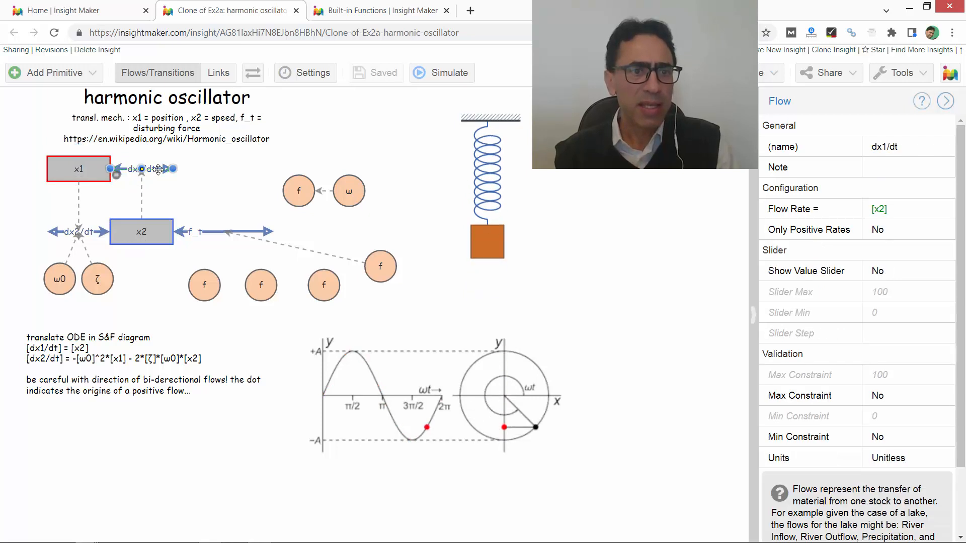
pyautogui.click(94, 230)
pyautogui.click(207, 231)
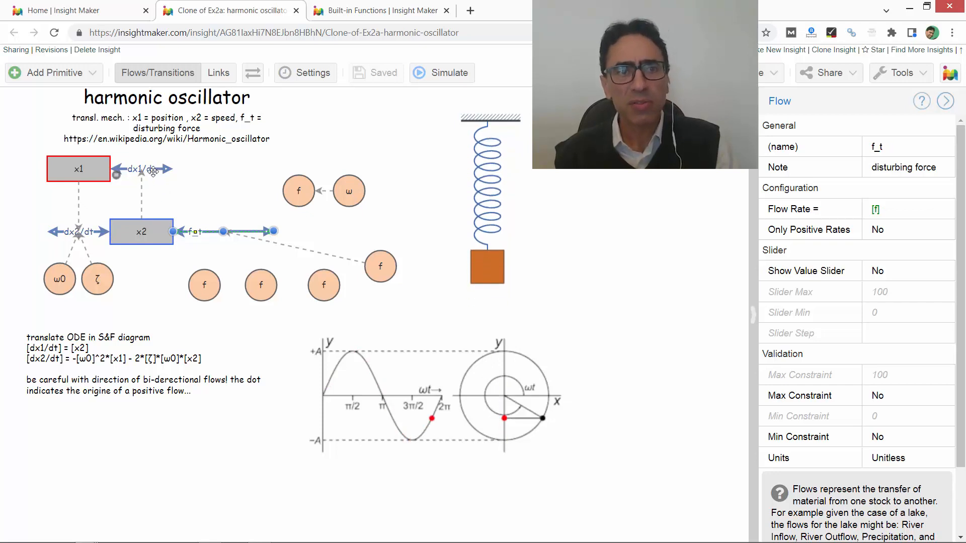
pyautogui.click(78, 202)
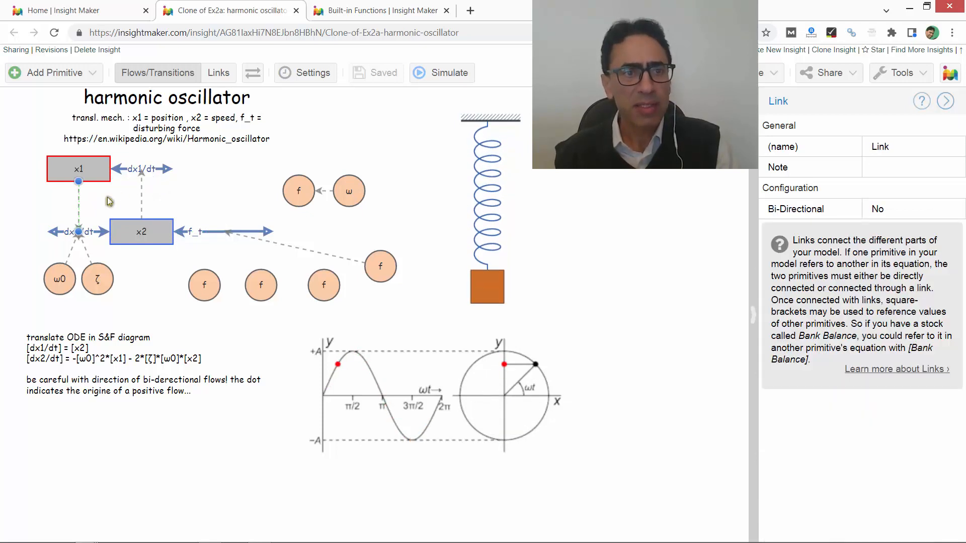
pyautogui.click(141, 193)
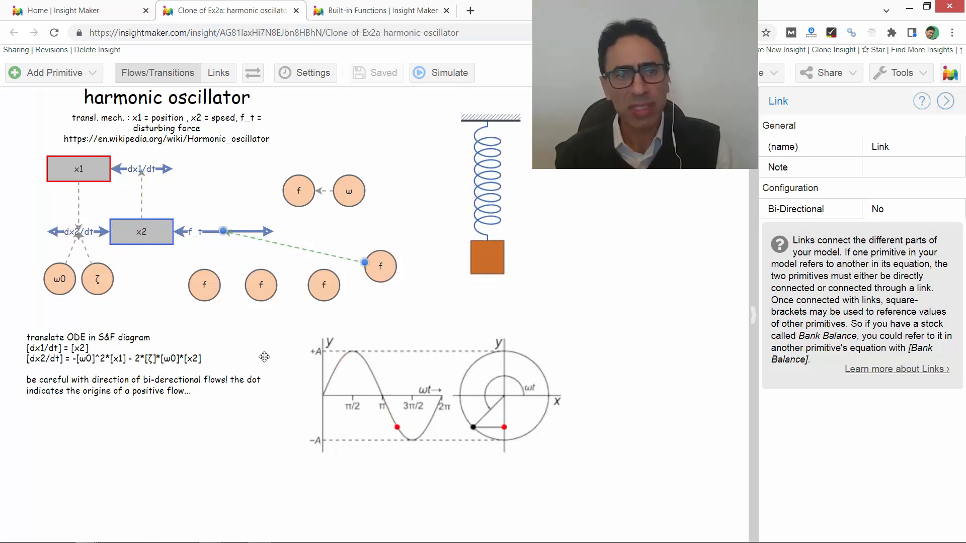
# - Check the ODE translation in the text note against the dx2/dt flow's rate equation, then close the equation without changes
pyautogui.click(54, 348)
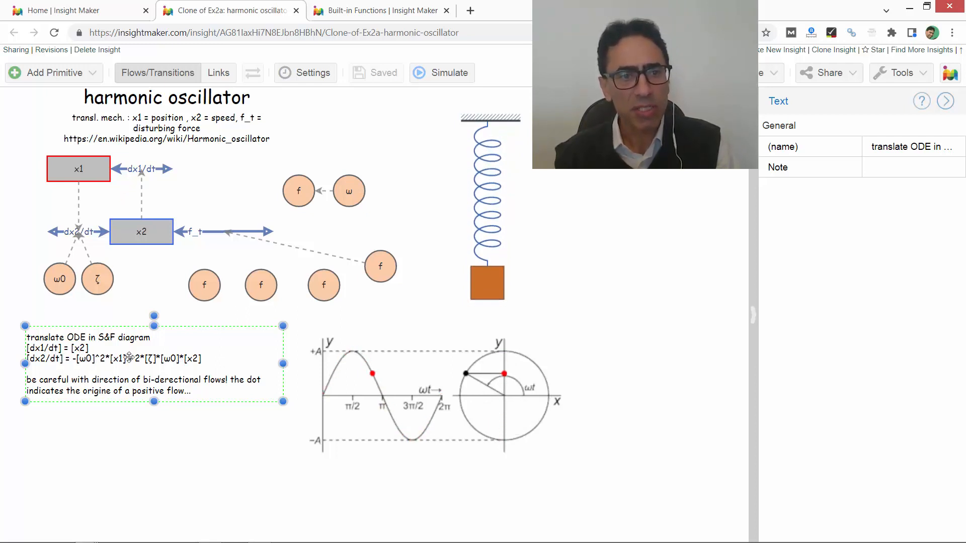
pyautogui.doubleClick(70, 235)
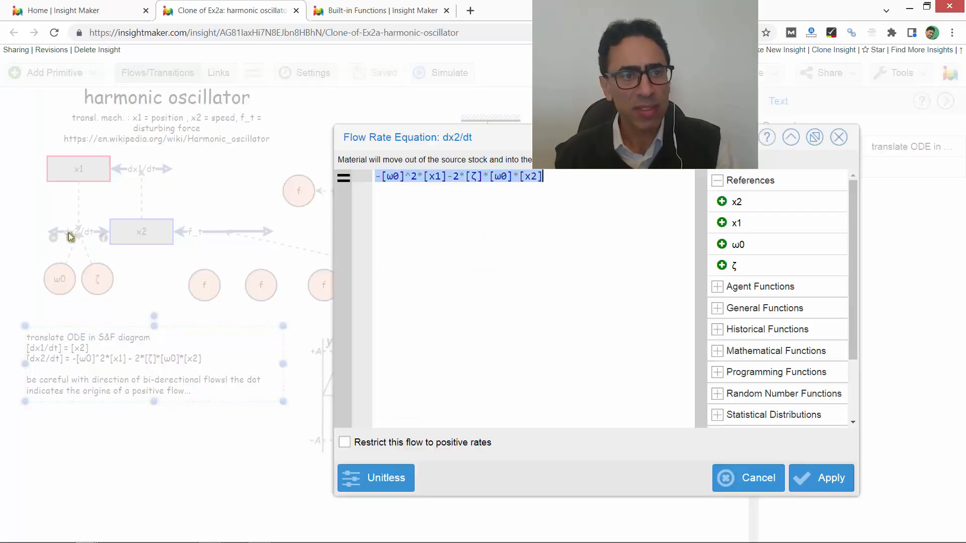
pyautogui.click(725, 471)
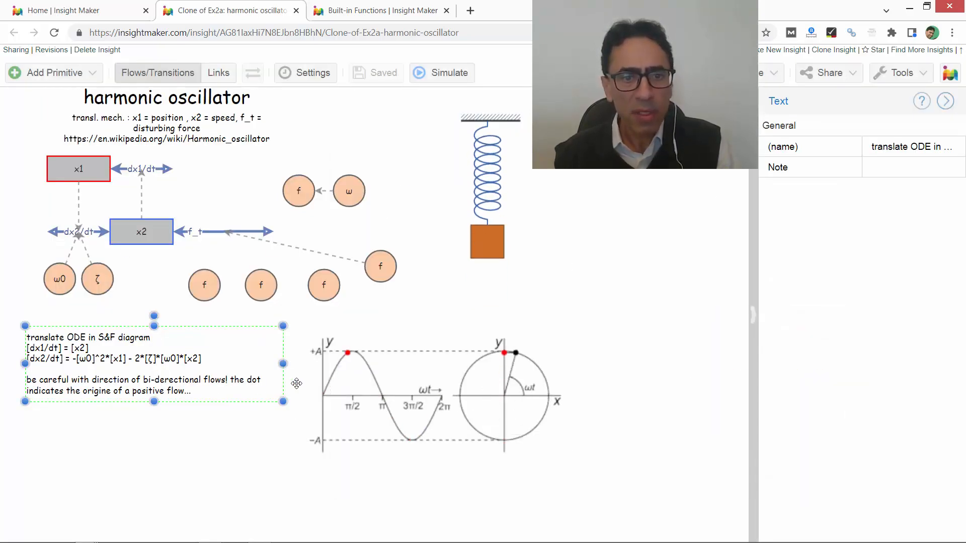
pyautogui.click(596, 244)
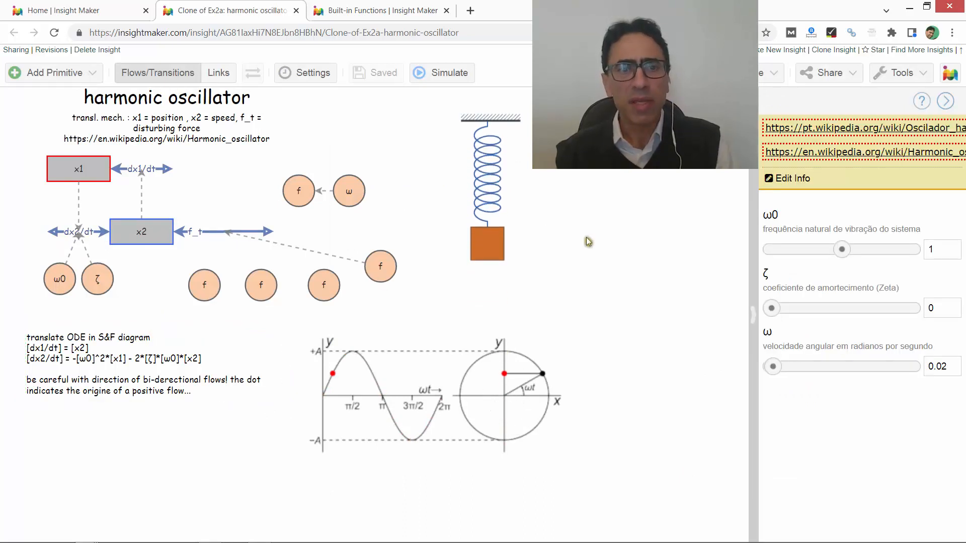
# - Review the sine and ramp disturbance variables f, and read the Ramp entry in the Built-in Functions documentation
pyautogui.click(299, 199)
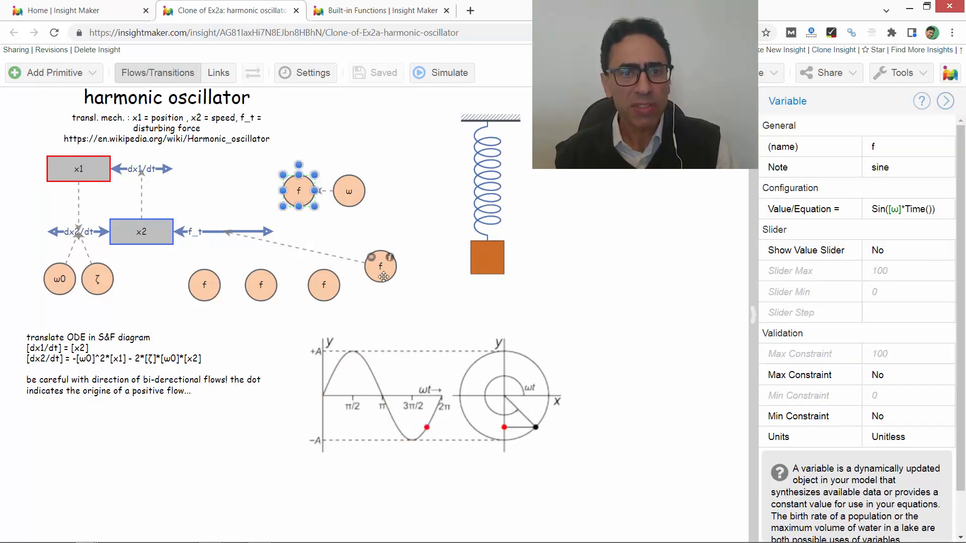
pyautogui.click(380, 266)
pyautogui.click(438, 214)
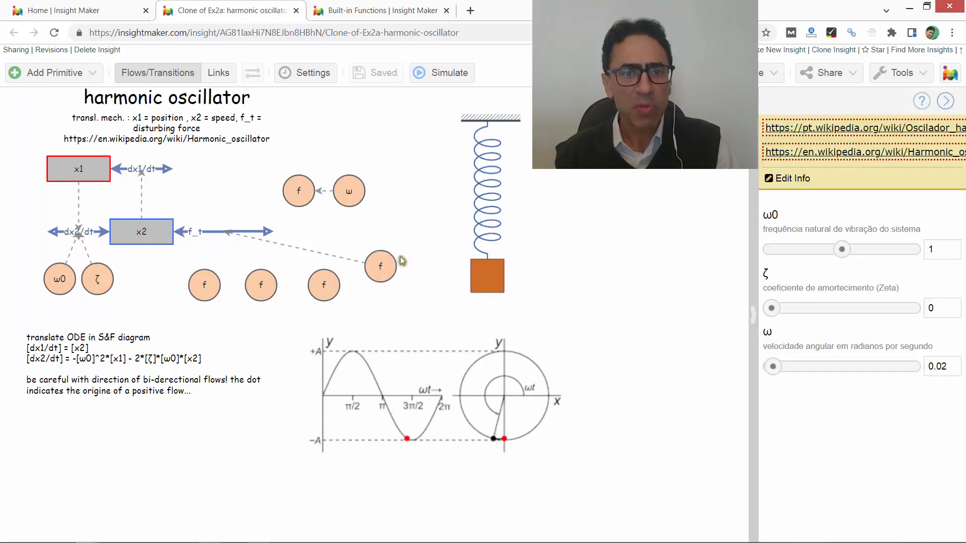
pyautogui.click(386, 266)
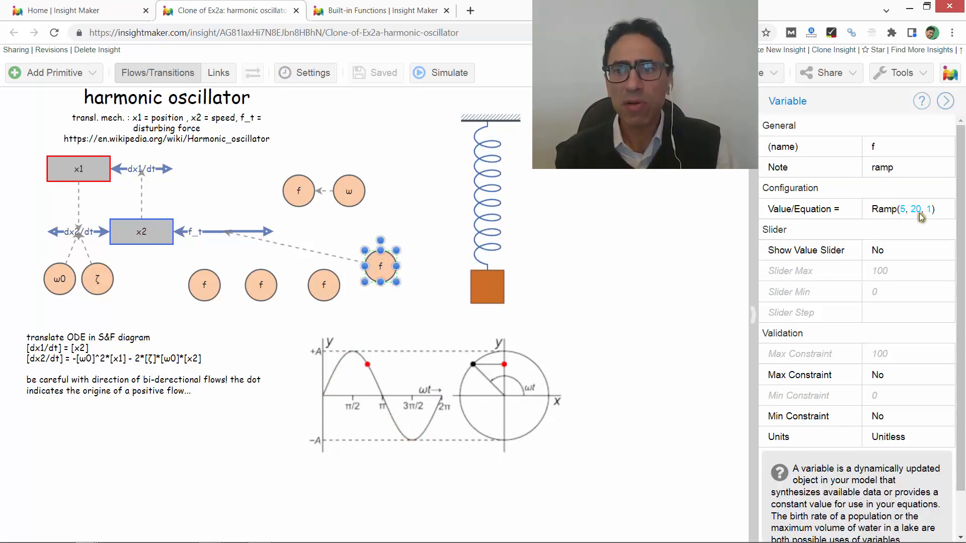
pyautogui.click(375, 12)
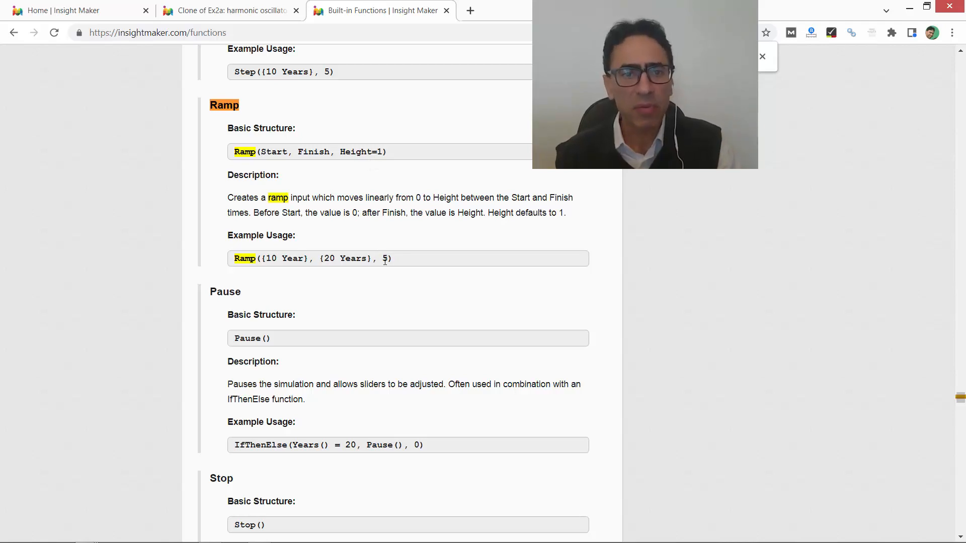
pyautogui.click(267, 11)
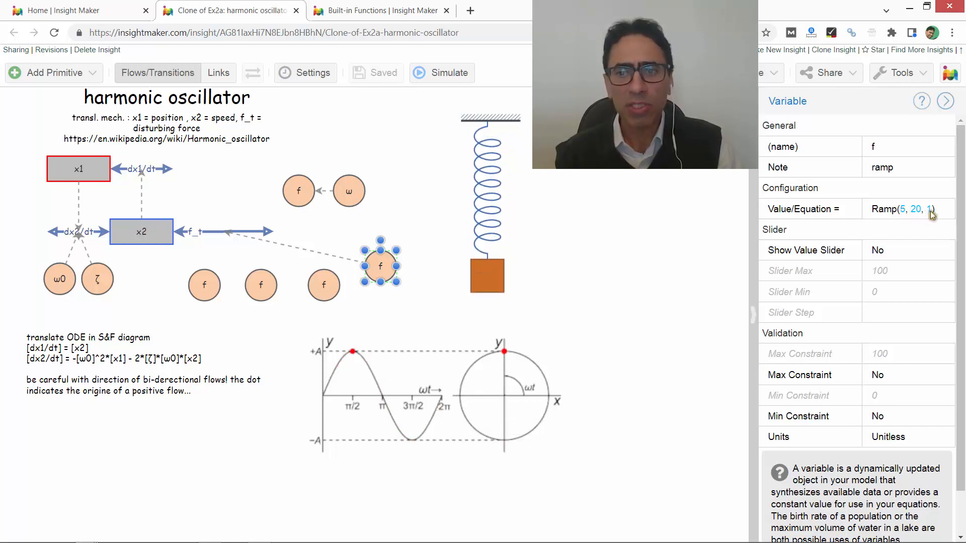
pyautogui.click(564, 182)
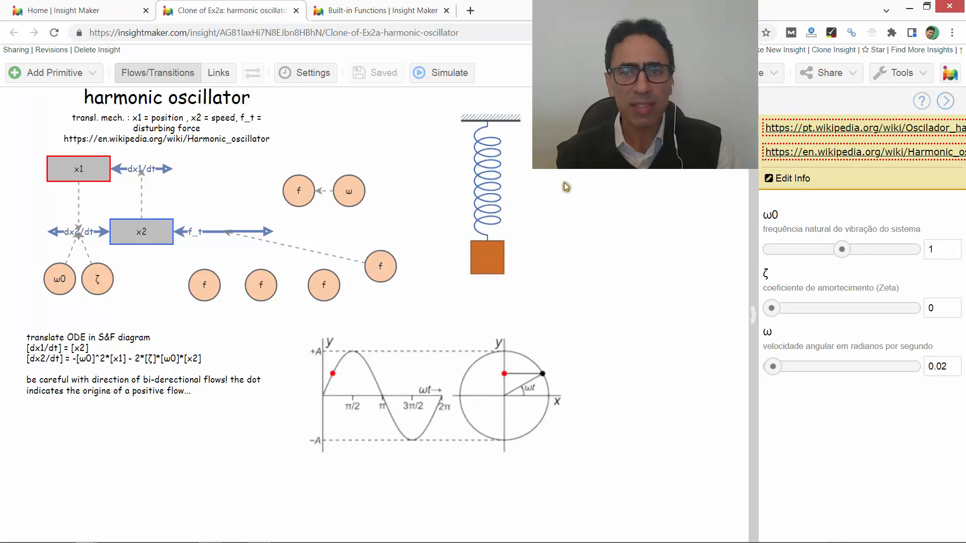
# - Run the simulation with the ramp disturbance, examine the x1 and x2 time series, and move the results window clear of the diagram
pyautogui.click(446, 74)
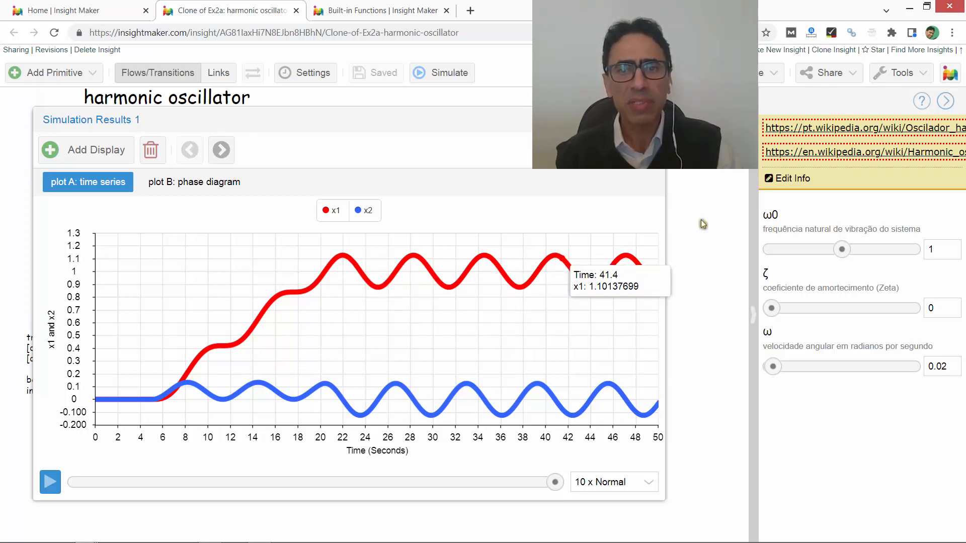
pyautogui.click(705, 187)
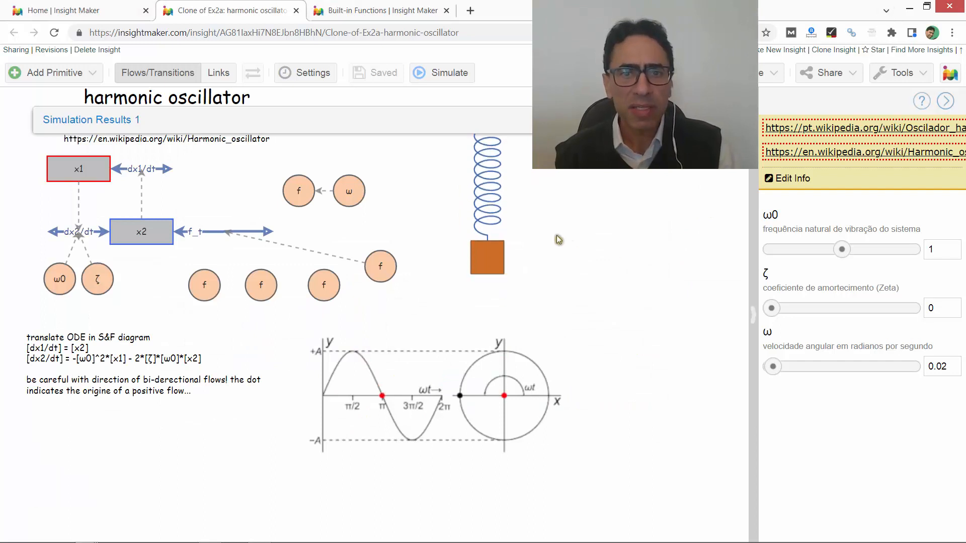
pyautogui.moveTo(540, 120); pyautogui.dragTo(554, 147)
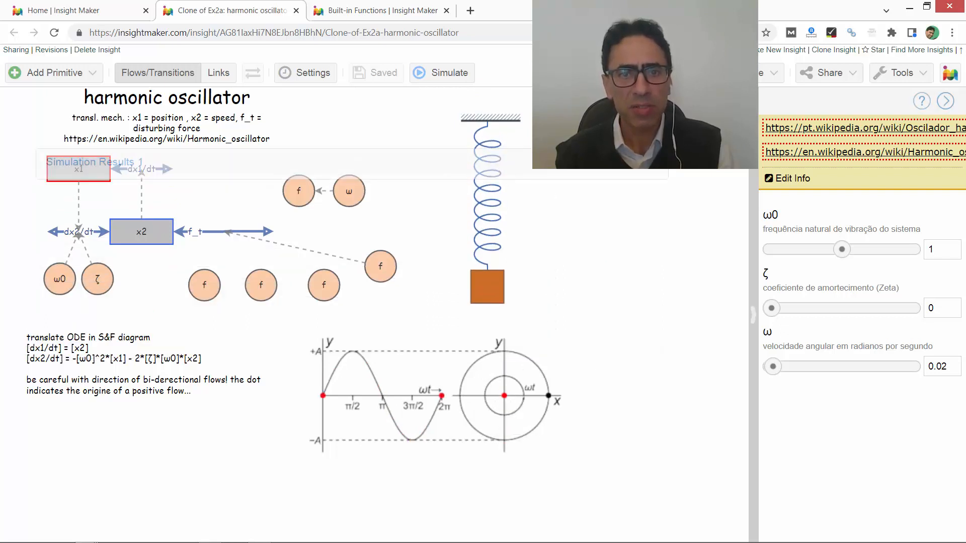
pyautogui.click(619, 170)
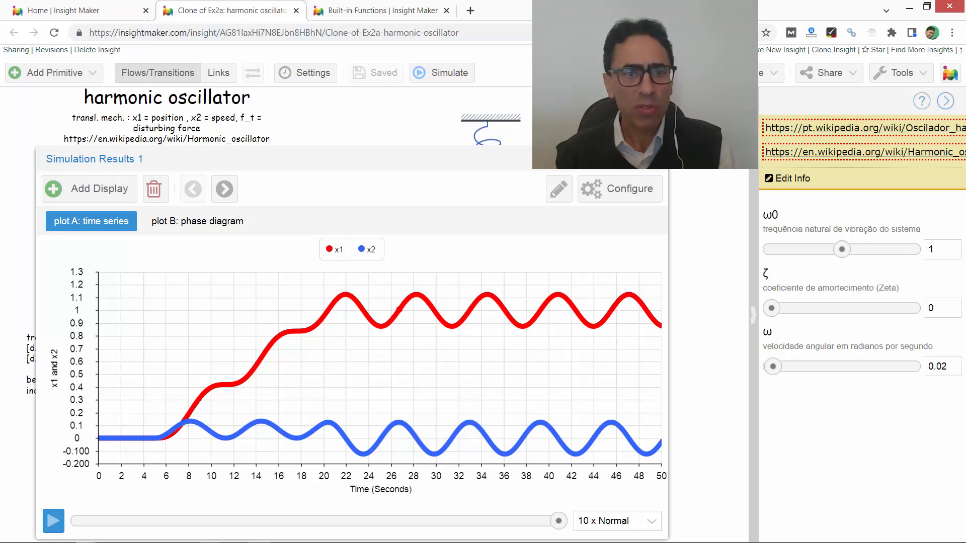
pyautogui.click(622, 159)
pyautogui.moveTo(305, 190)
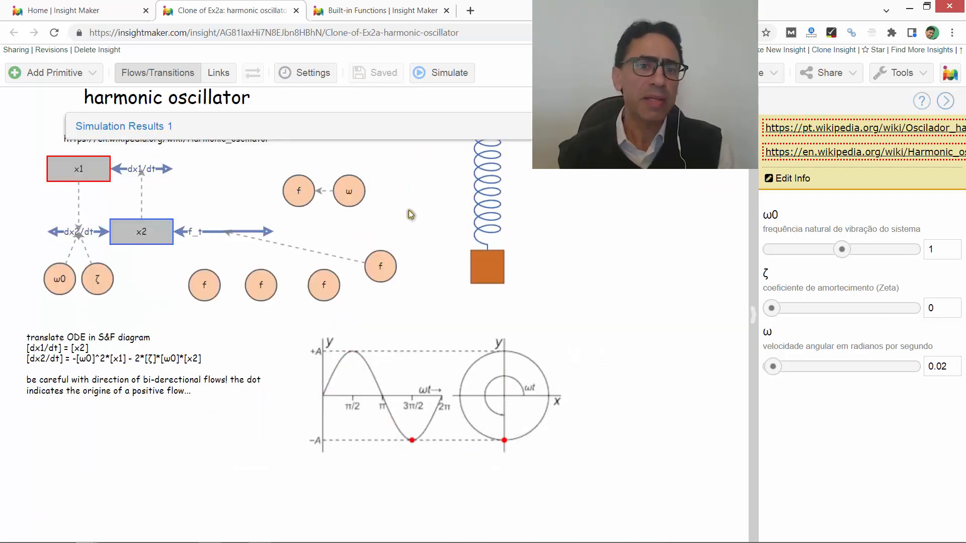
# - Reconnect the link feeding flow f_t from the ramp variable to the sine variable f, and check that variable's note
pyautogui.click(357, 262)
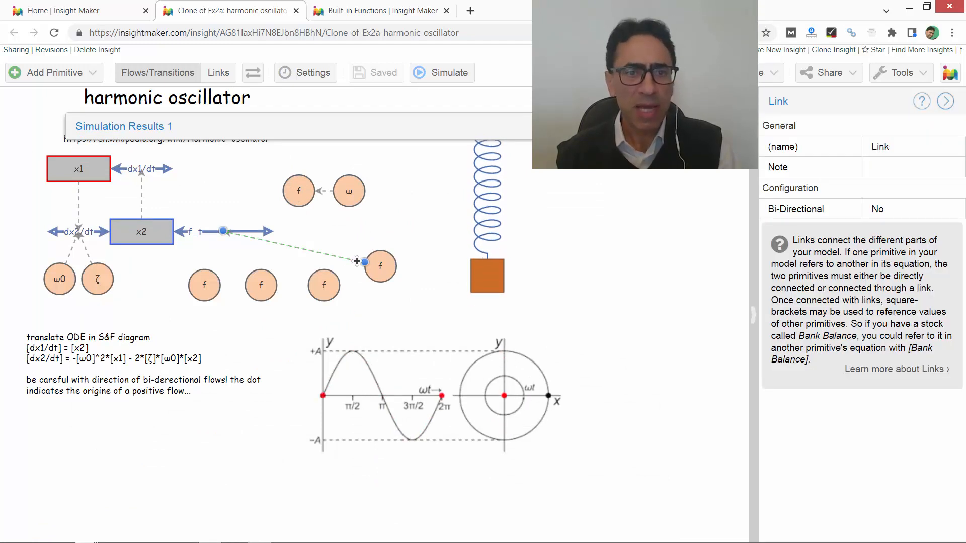
pyautogui.moveTo(365, 262); pyautogui.dragTo(302, 191)
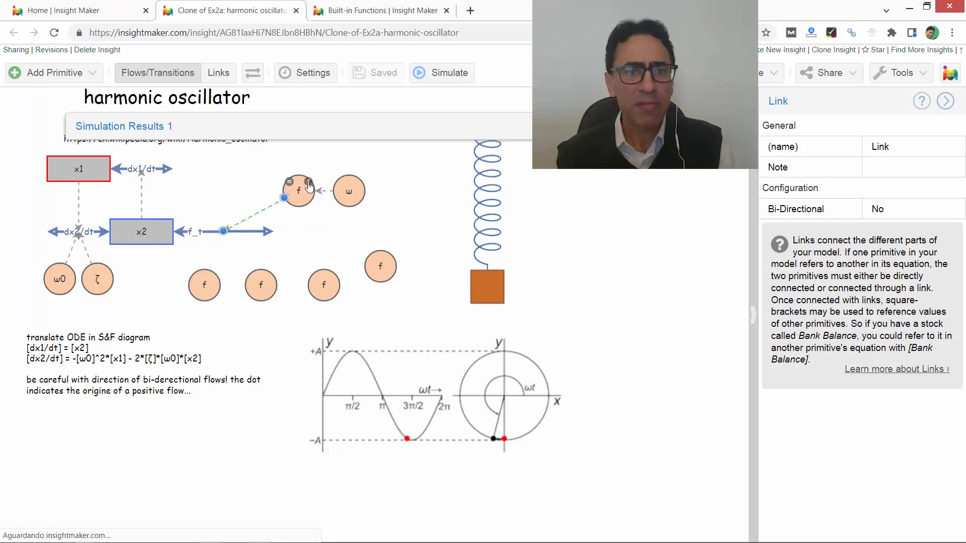
pyautogui.click(309, 186)
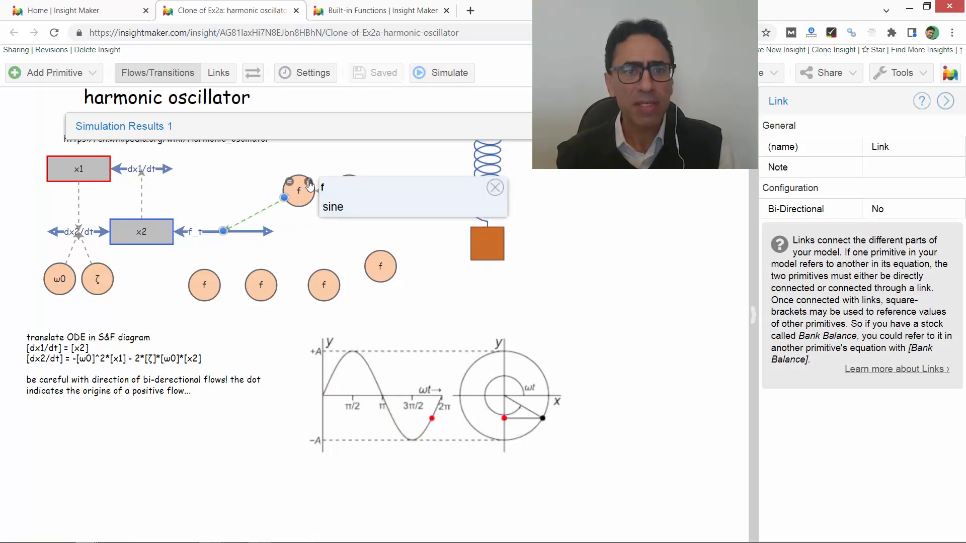
pyautogui.click(493, 189)
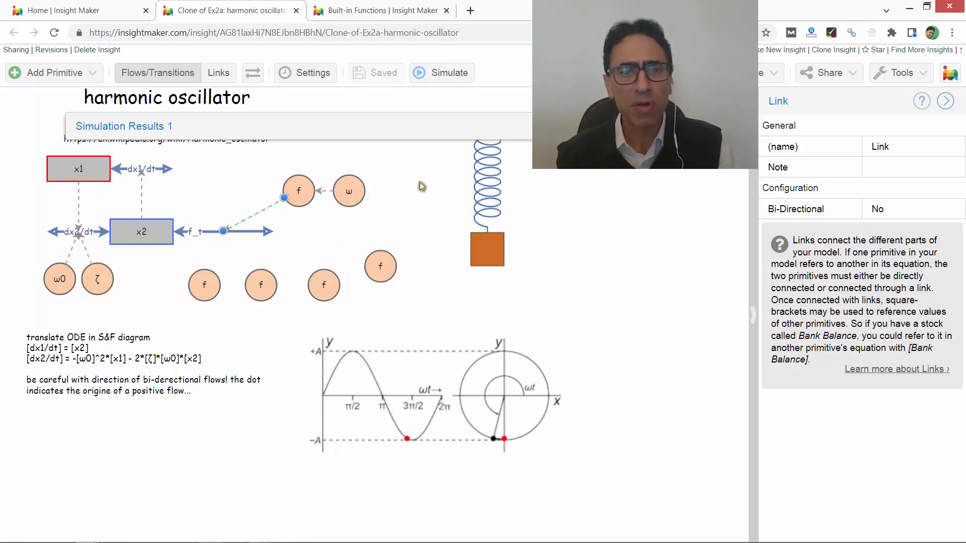
# - Review the sine variable f's equation without changing it, and inspect the properties of its input variable ω
pyautogui.doubleClick(292, 188)
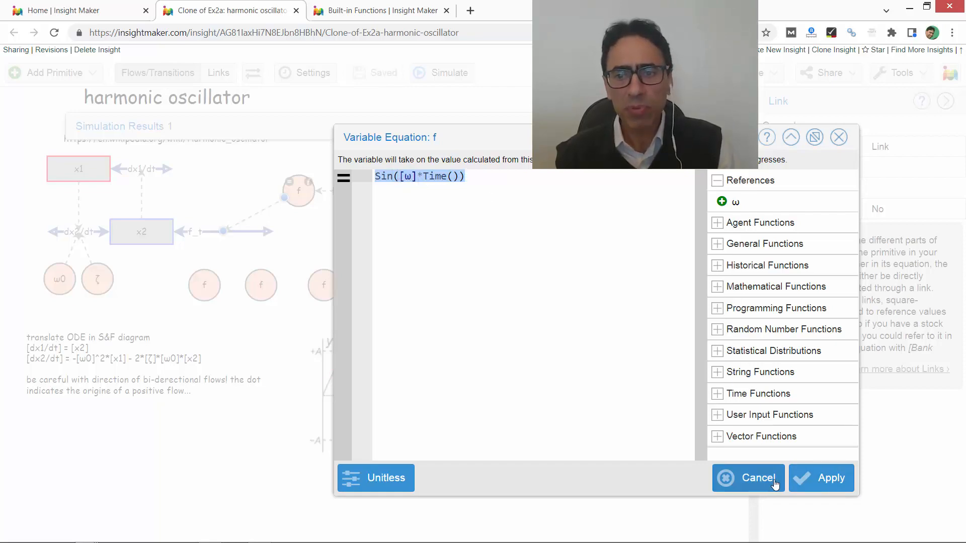
pyautogui.click(756, 478)
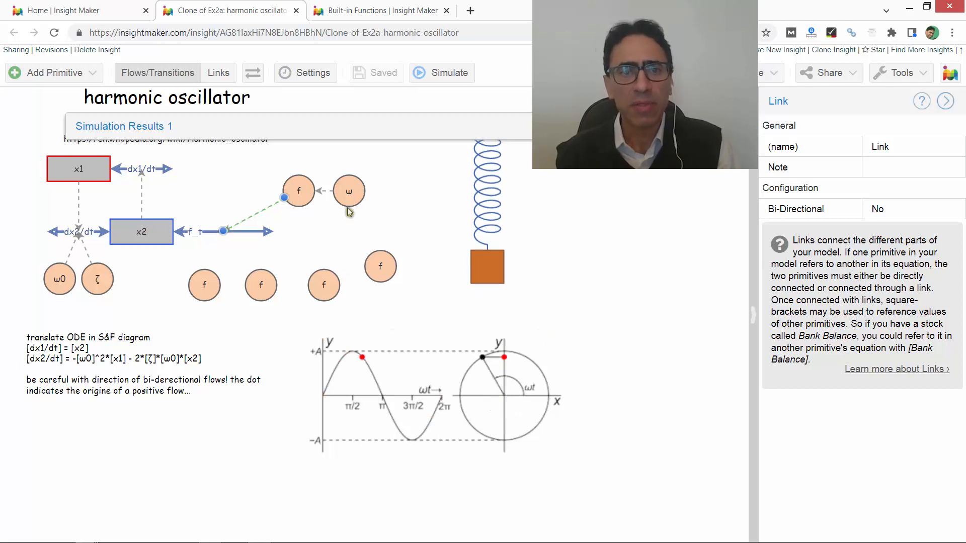
pyautogui.click(348, 192)
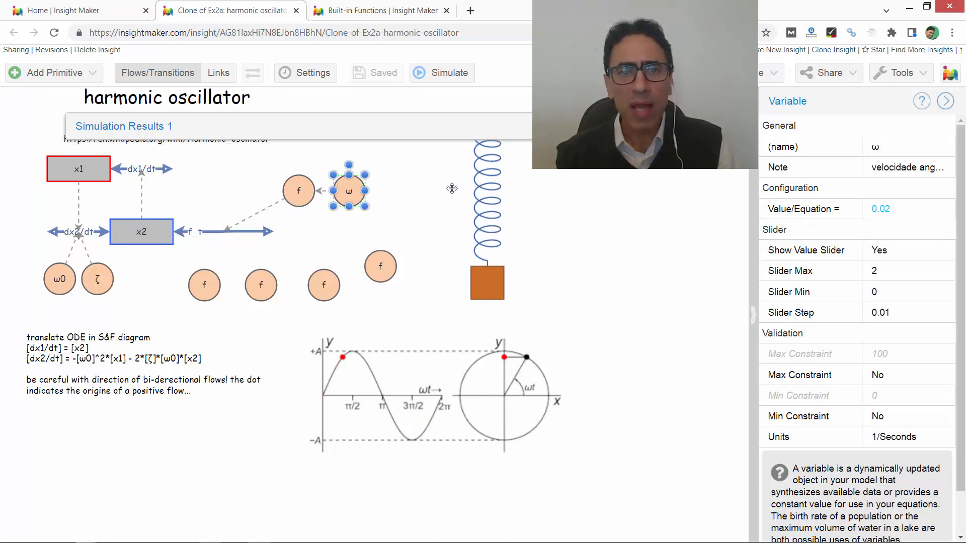
# - Read the note on variable ω and recheck the sine variable f's equation, leaving it unchanged
pyautogui.moveTo(360, 185)
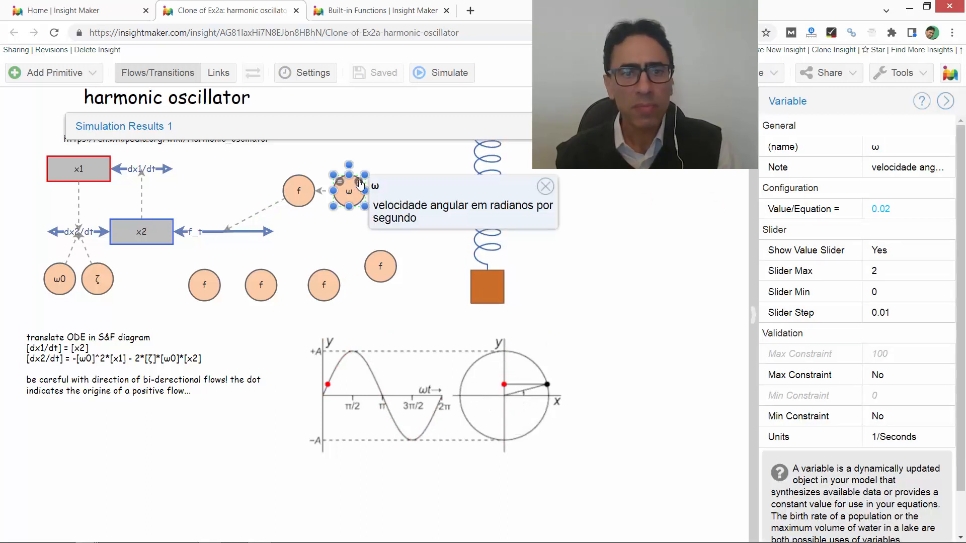
pyautogui.click(546, 187)
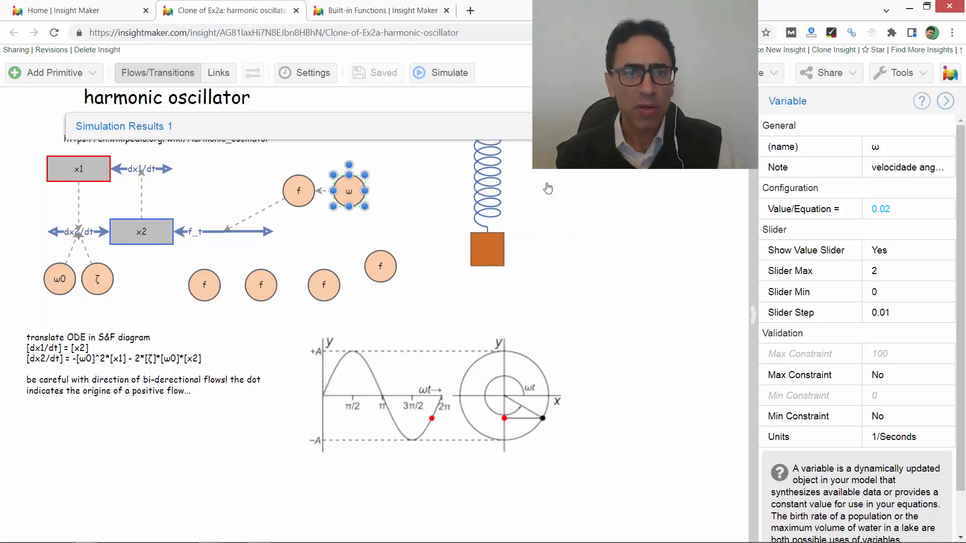
pyautogui.doubleClick(307, 196)
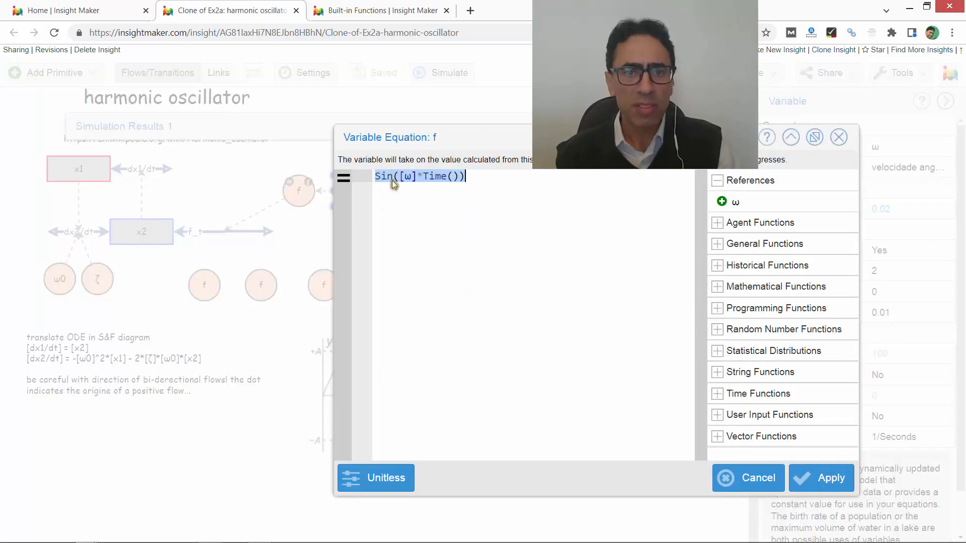
pyautogui.click(750, 478)
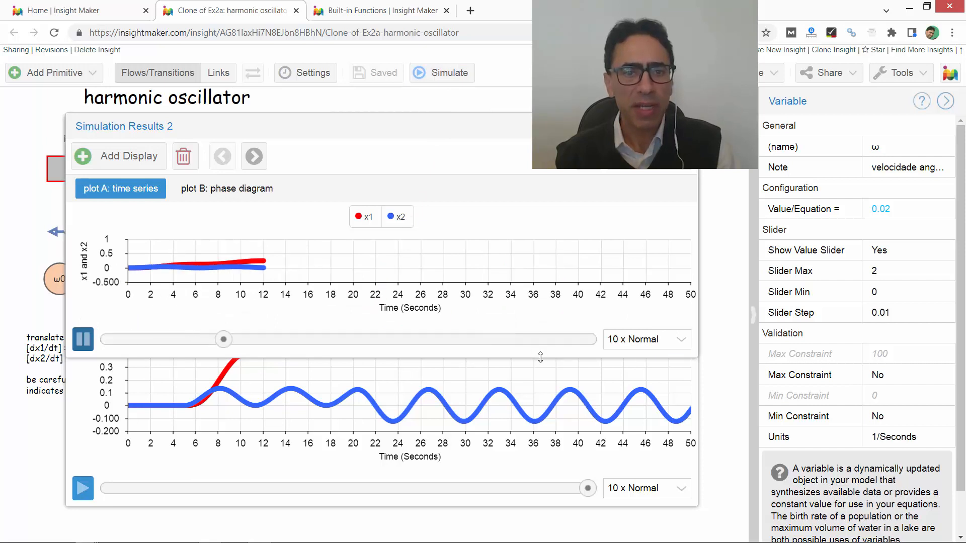
# - Simulate with the sine disturbance, examine the enlarged x1 and x2 time series, then close these results and collapse the earlier results window
pyautogui.moveTo(540, 357); pyautogui.dragTo(533, 503)
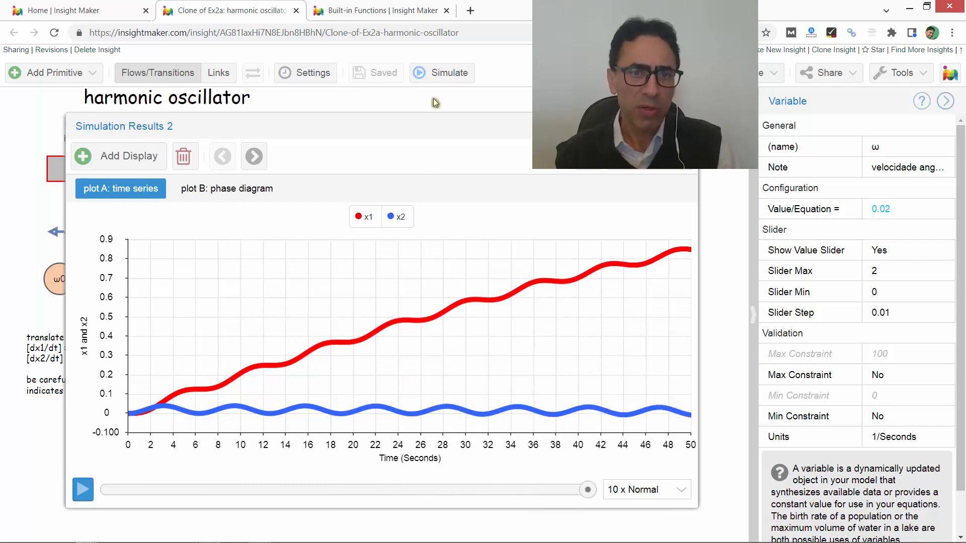
pyautogui.moveTo(458, 129); pyautogui.dragTo(481, 130)
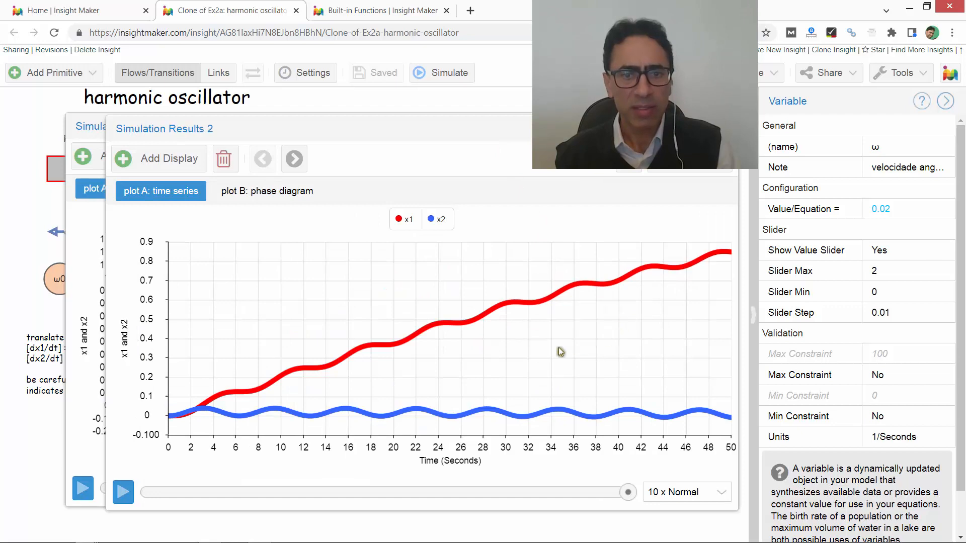
pyautogui.click(727, 129)
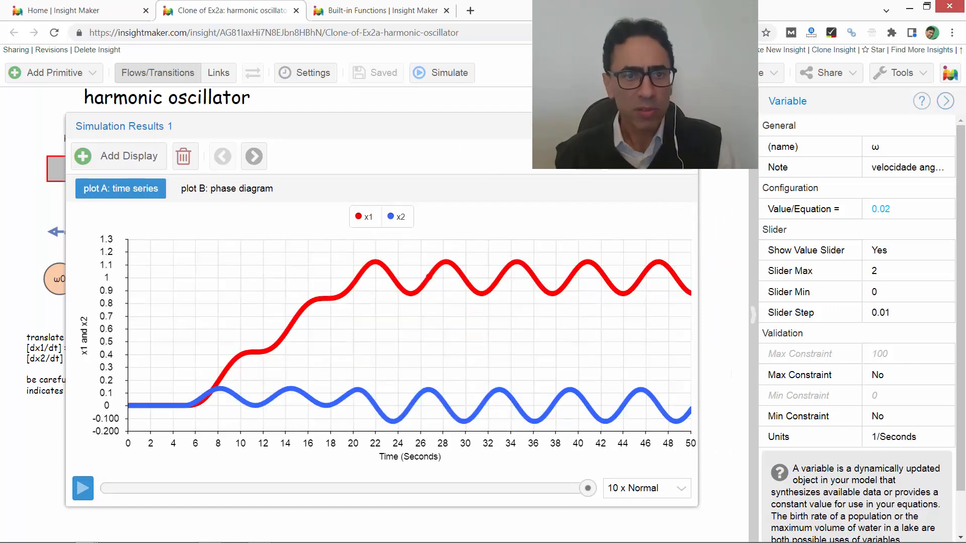
pyautogui.click(438, 98)
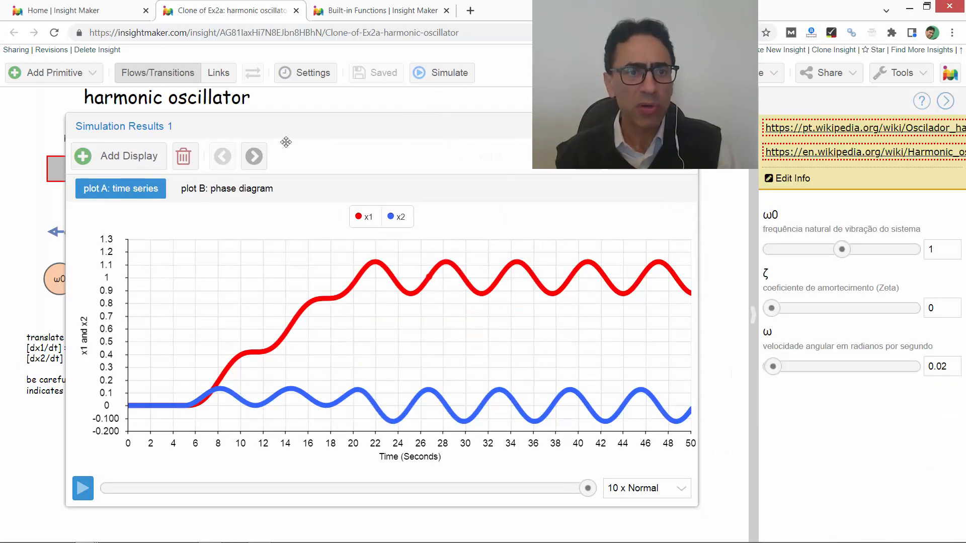
pyautogui.click(662, 127)
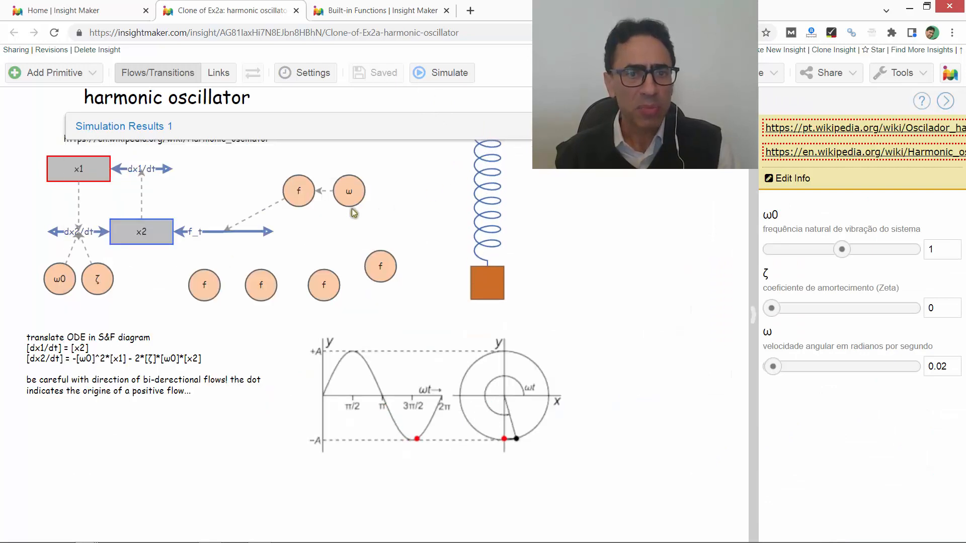
# - Reconnect the link feeding flow f_t from the sine variable to the leftmost unconnected variable f below the flow
pyautogui.click(296, 191)
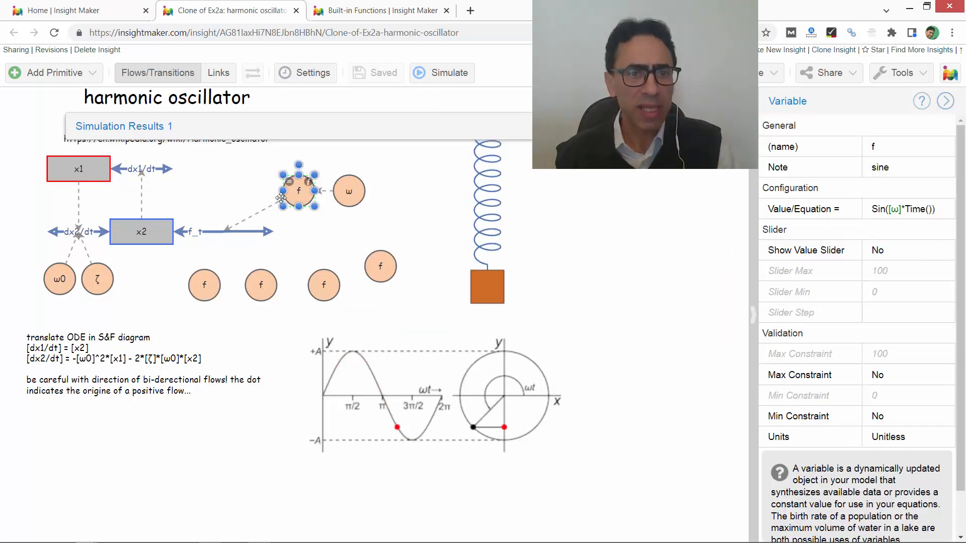
pyautogui.click(274, 203)
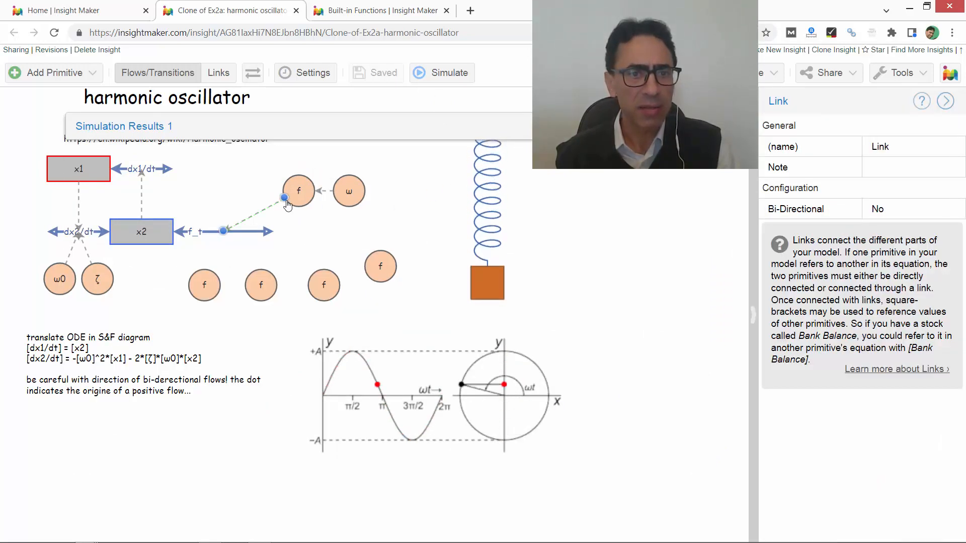
pyautogui.moveTo(284, 198); pyautogui.dragTo(214, 280)
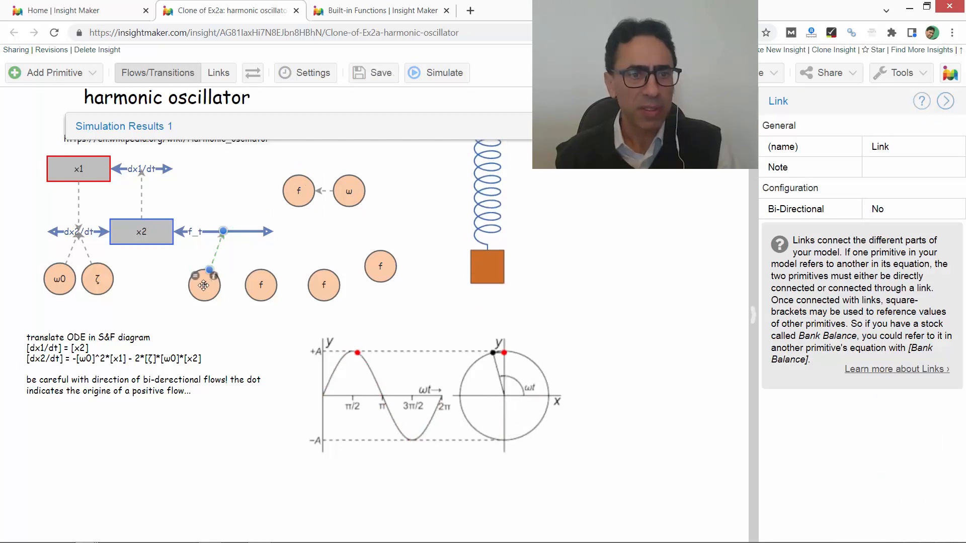
# - Check the note and the value of the newly linked variable f without changing them
pyautogui.click(213, 277)
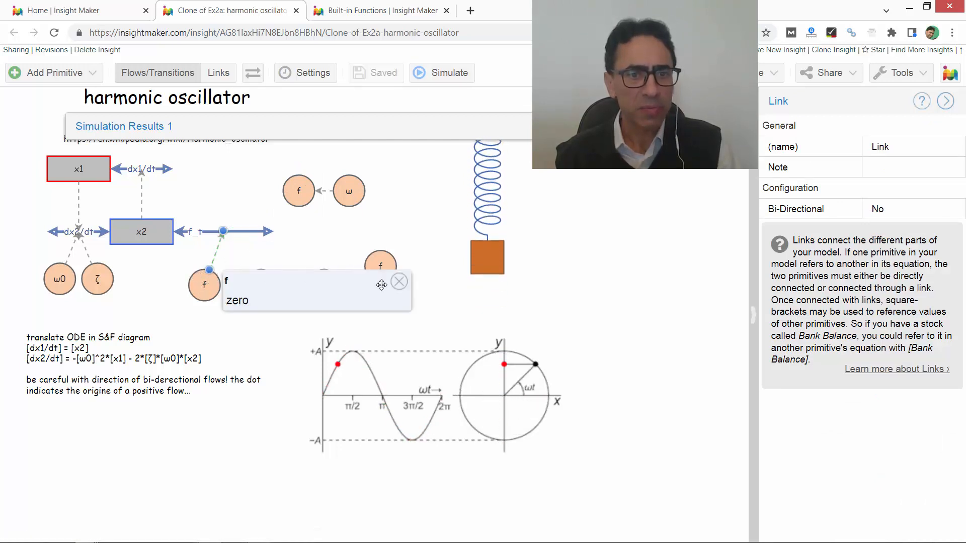
pyautogui.click(399, 282)
pyautogui.click(205, 286)
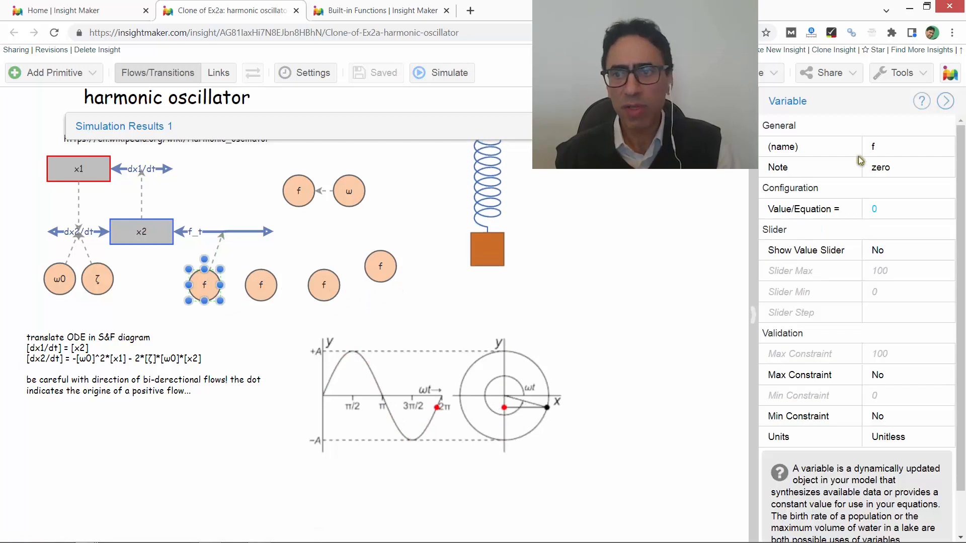
pyautogui.click(883, 168)
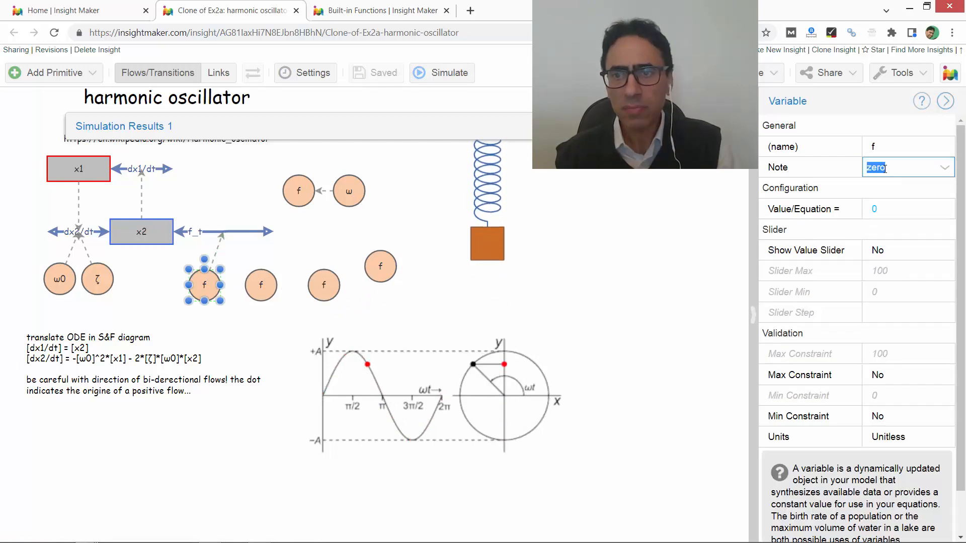
pyautogui.click(880, 208)
pyautogui.click(620, 285)
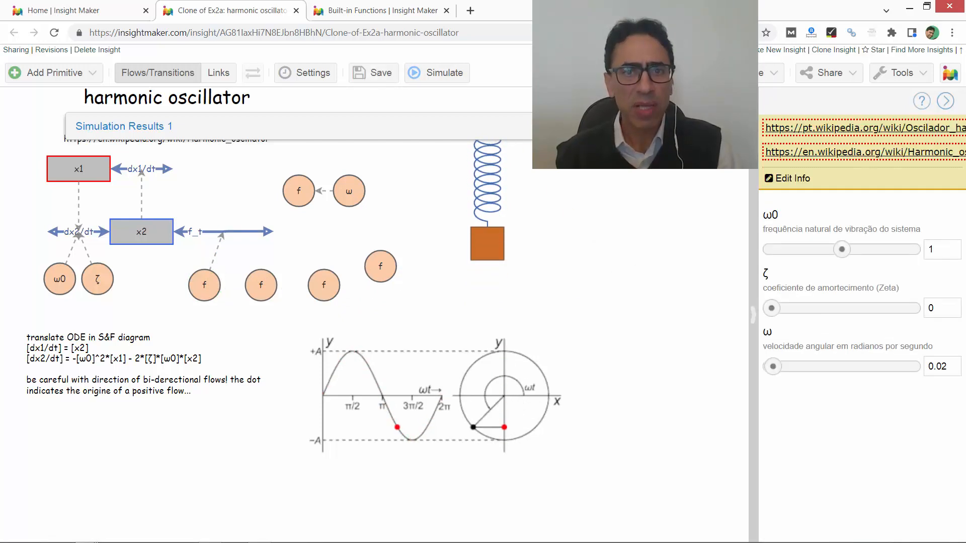
# - Run the simulation with the zero disturbance, examine the enlarged time series, and move the earlier results window clear of the diagram
pyautogui.click(443, 73)
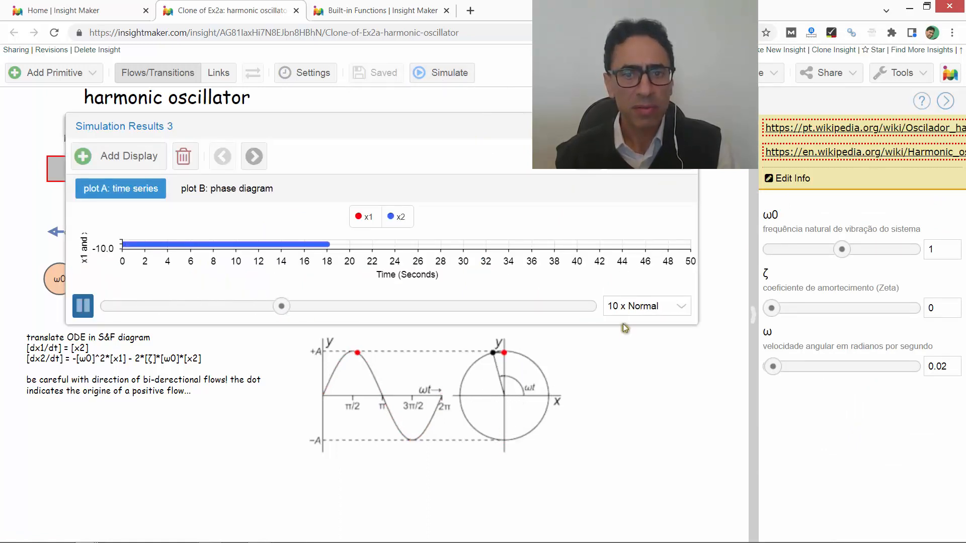
pyautogui.moveTo(624, 325); pyautogui.dragTo(624, 470)
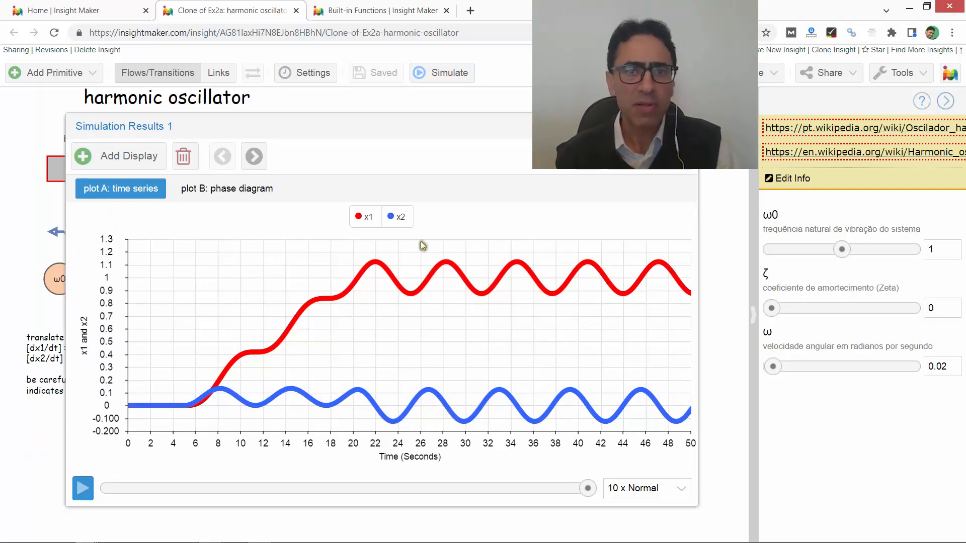
pyautogui.click(469, 103)
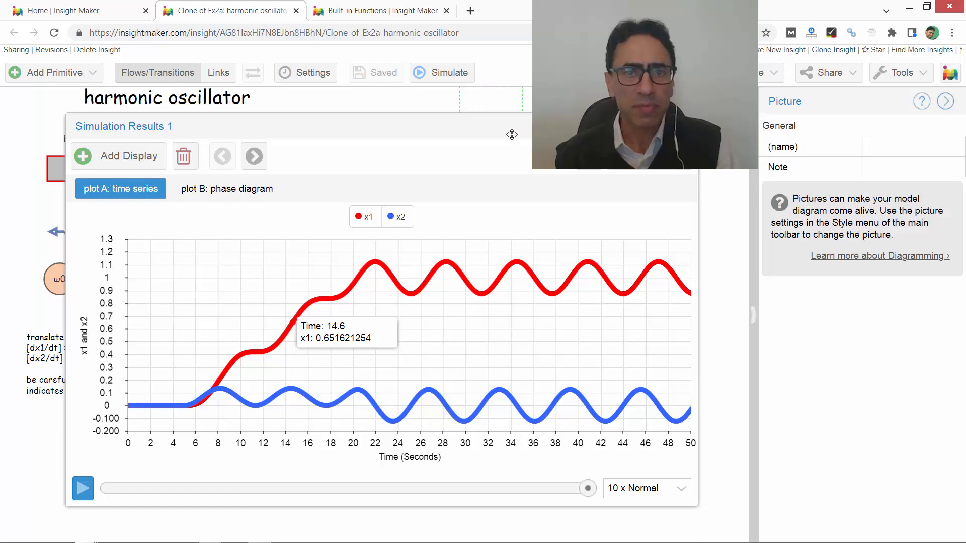
pyautogui.moveTo(512, 135); pyautogui.dragTo(776, 135)
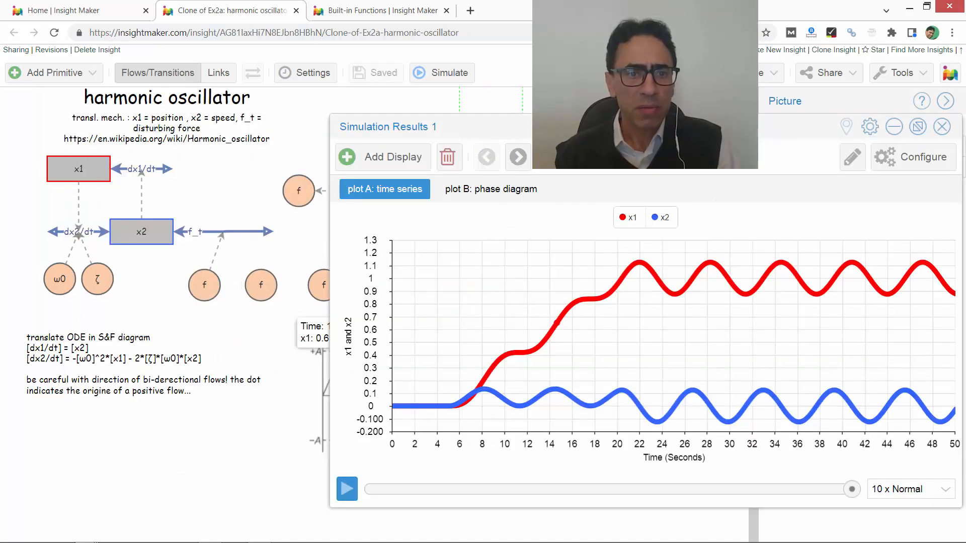
# - Check the note of the pulse variable f, relink flow f_t from the zero variable to it, and run the simulation
pyautogui.click(251, 286)
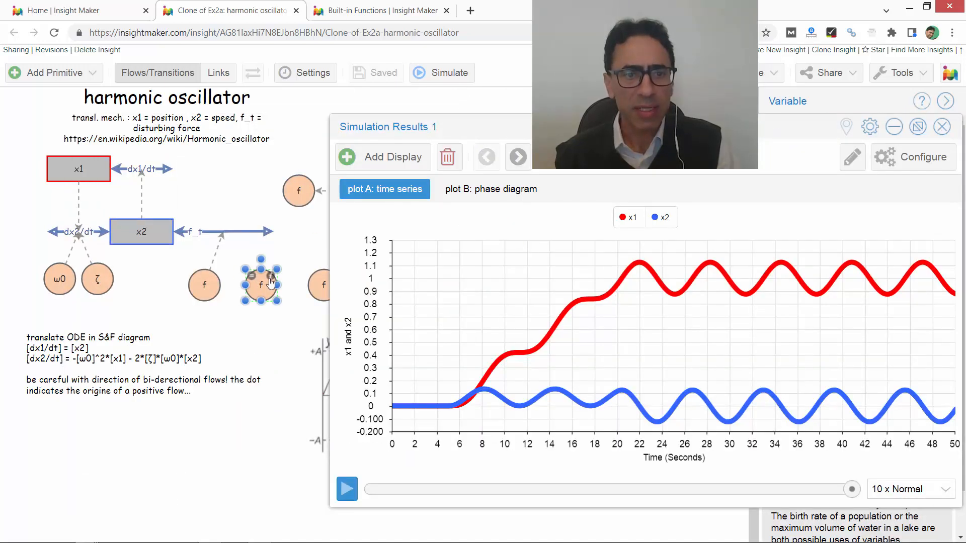
pyautogui.moveTo(271, 278)
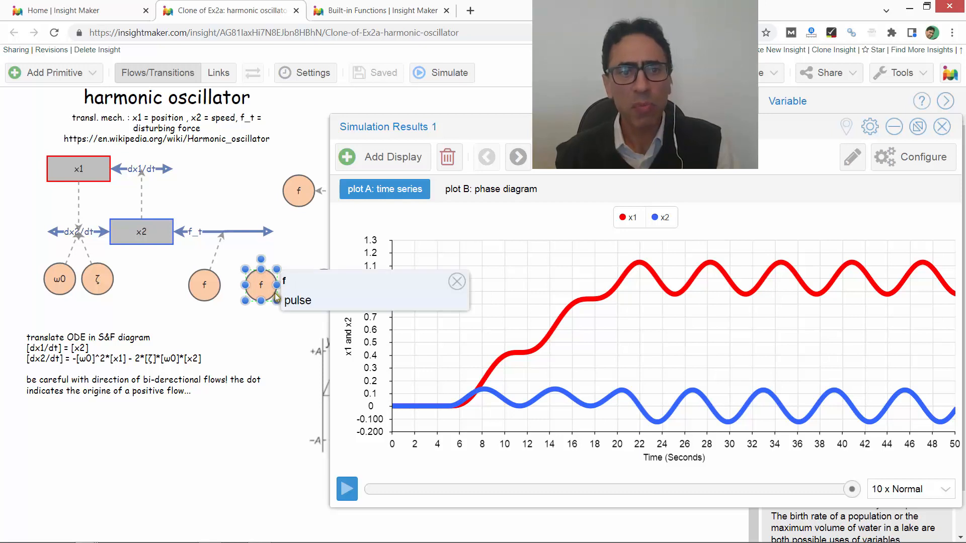
pyautogui.click(206, 284)
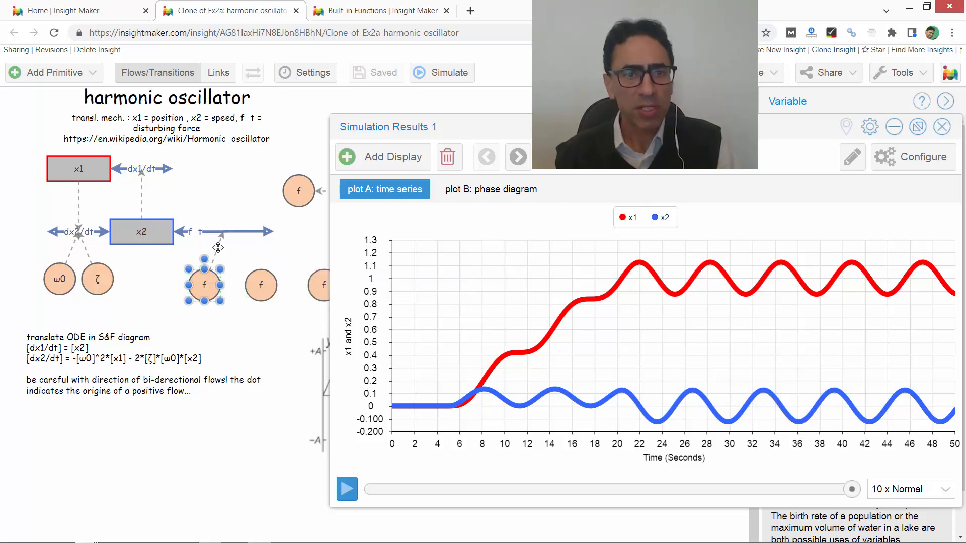
pyautogui.click(218, 248)
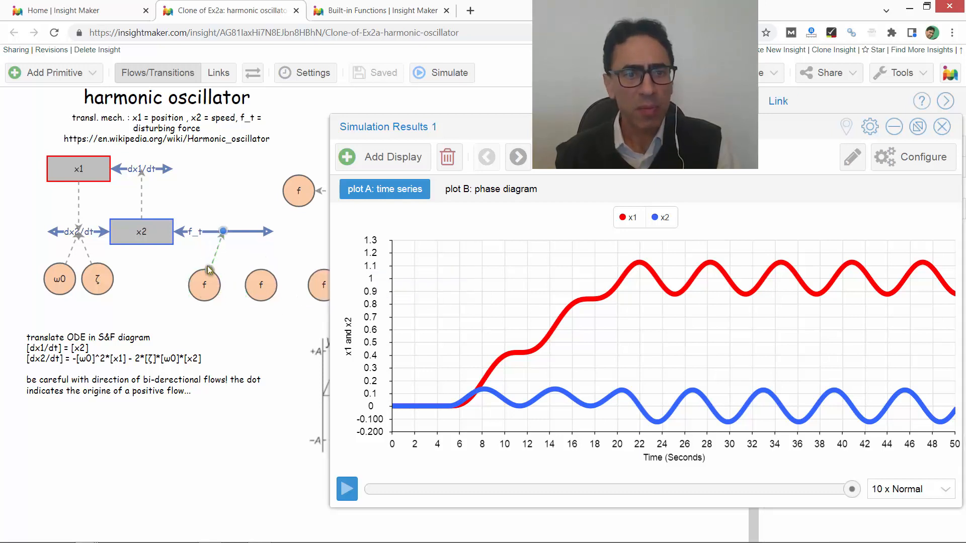
pyautogui.moveTo(246, 267); pyautogui.dragTo(249, 268)
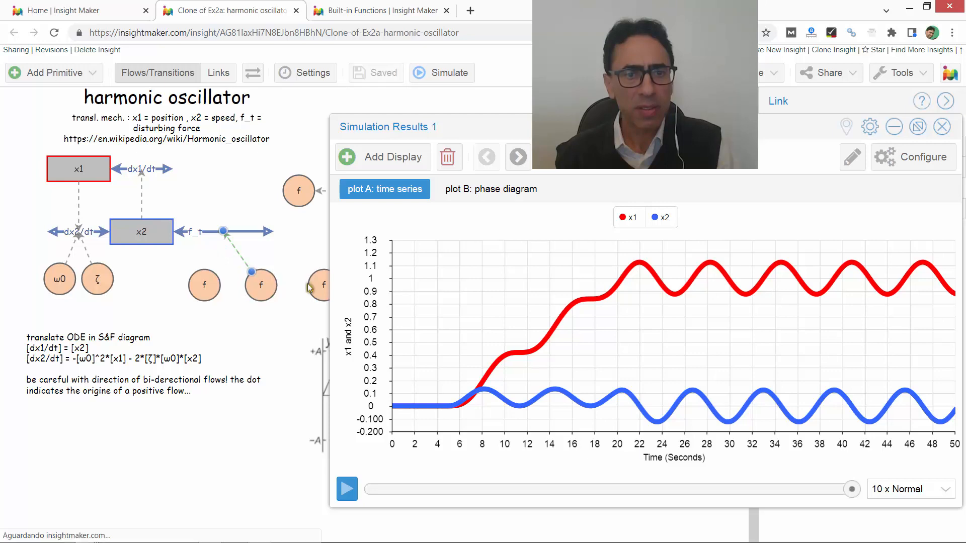
pyautogui.click(448, 74)
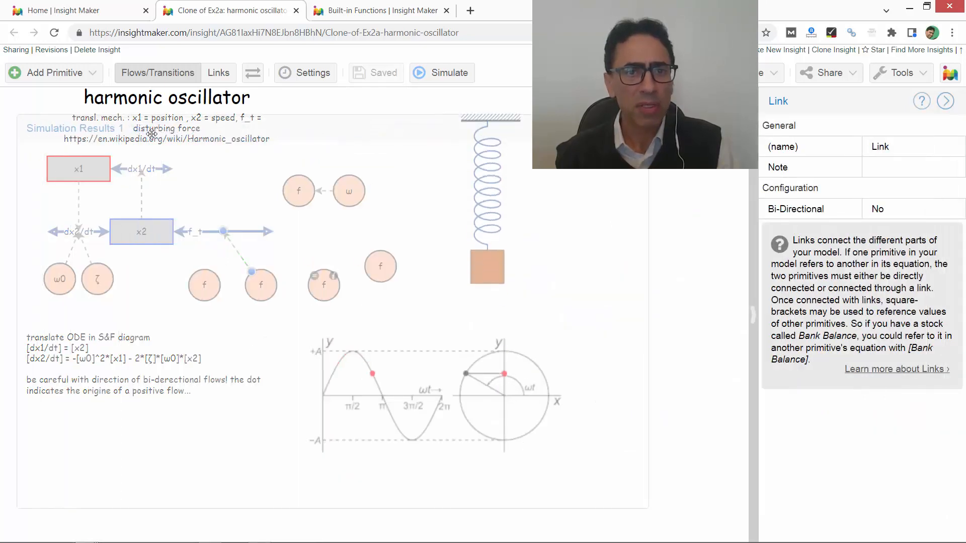
pyautogui.click(446, 75)
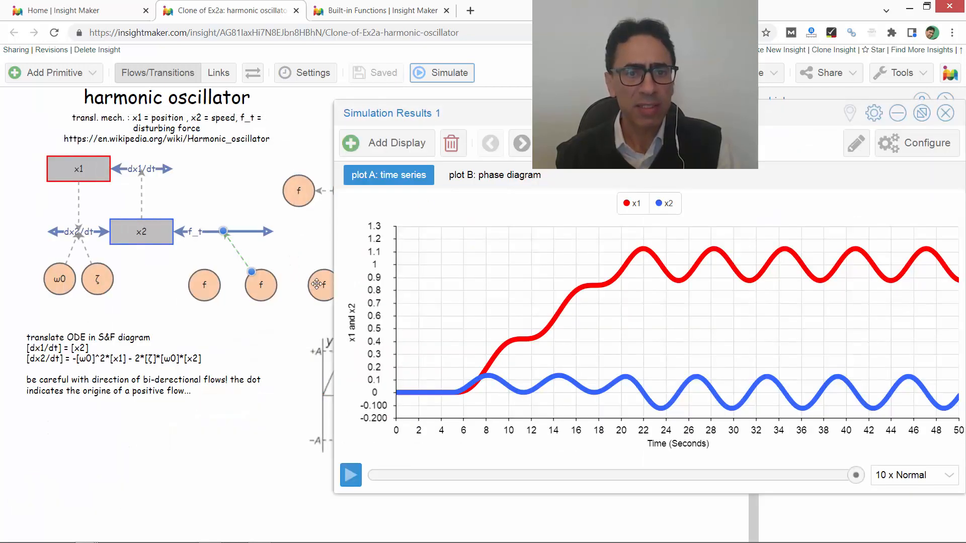
# - Narrow the results window to uncover the remaining disturbance variables, and read the notes of the step and ramp variables f
pyautogui.click(317, 285)
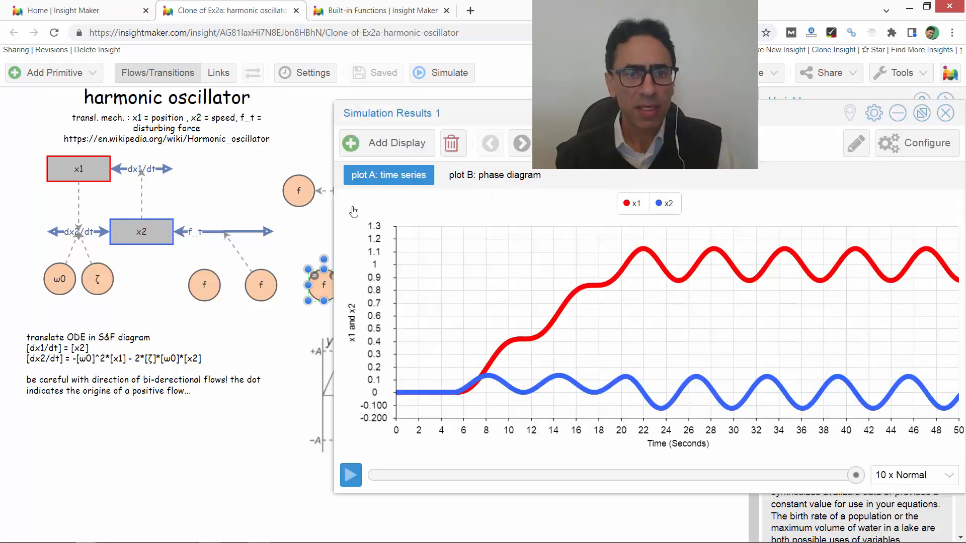
pyautogui.moveTo(334, 259); pyautogui.dragTo(371, 259)
pyautogui.moveTo(334, 281)
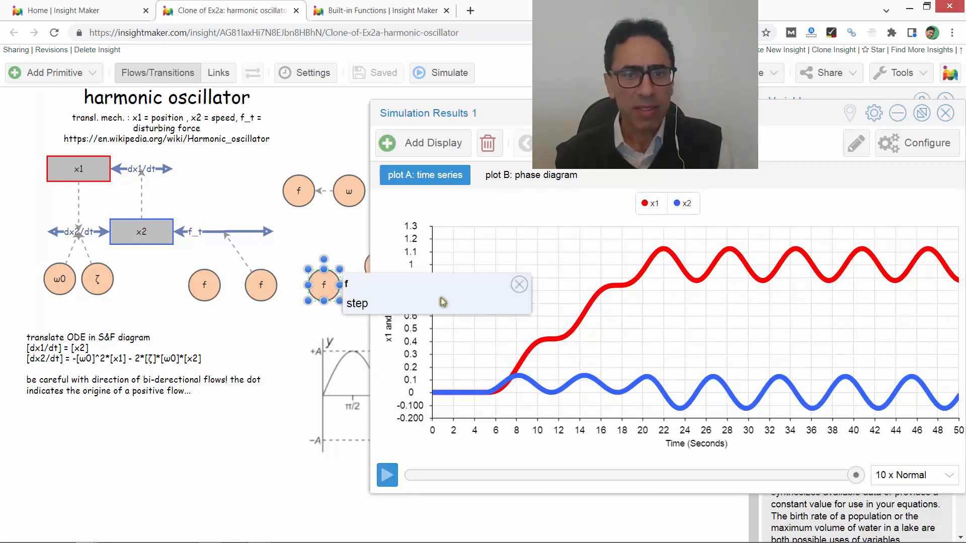
pyautogui.click(518, 285)
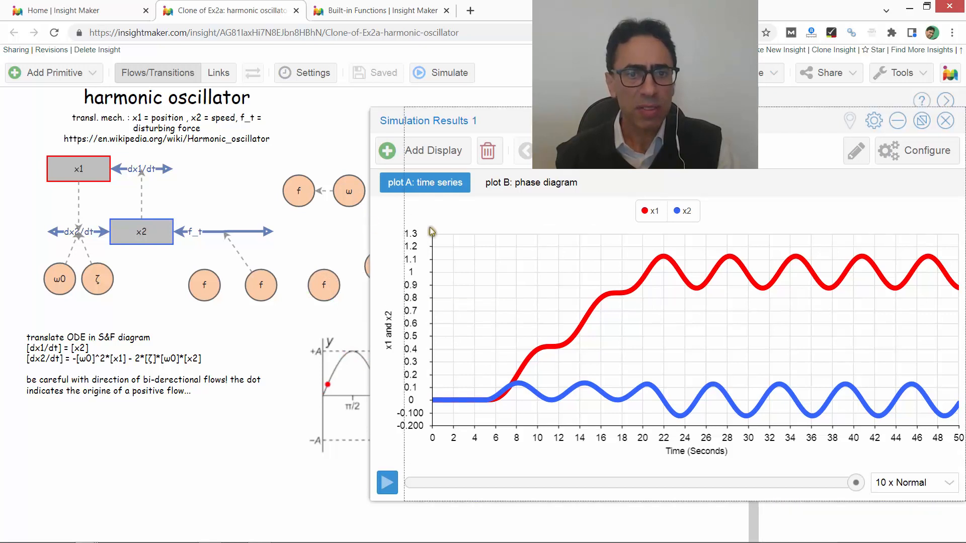
pyautogui.click(385, 262)
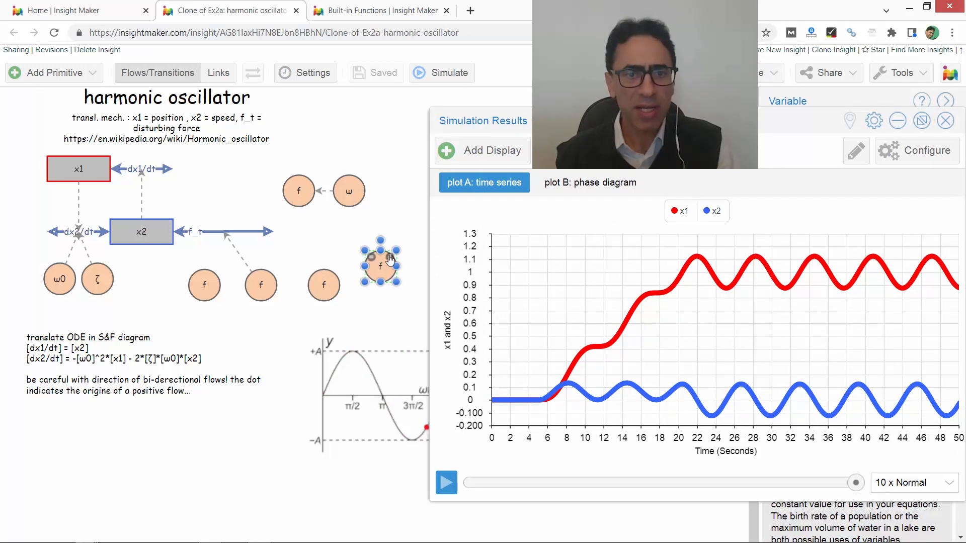
pyautogui.moveTo(390, 259)
# - Review the step variable f's equation without changing it
pyautogui.click(325, 281)
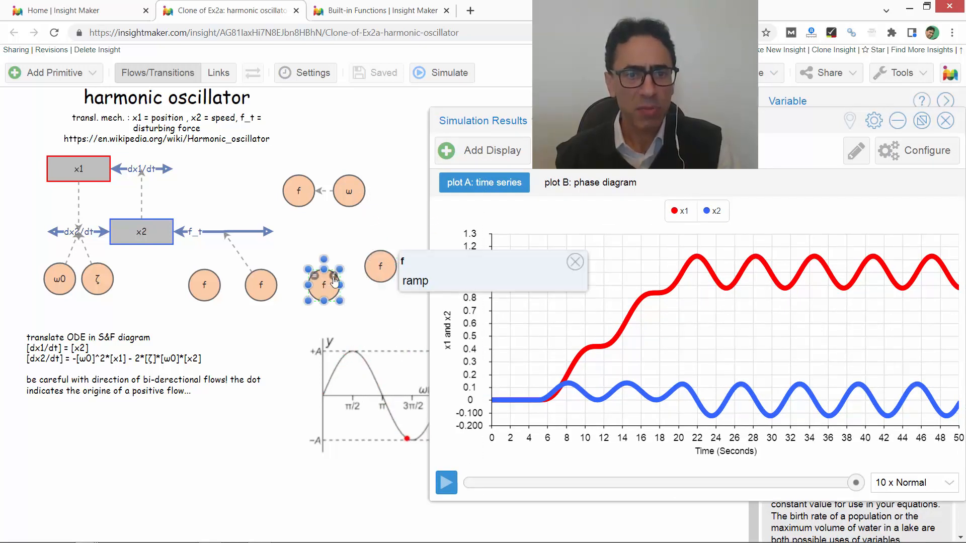
pyautogui.click(316, 278)
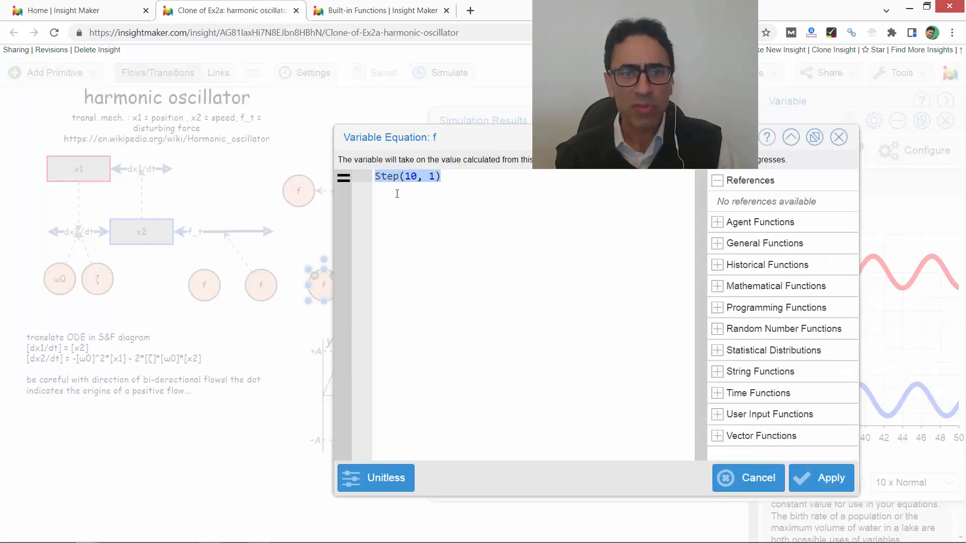
pyautogui.click(753, 478)
# - Find the Step function's entry in the Built-in Functions documentation by searching the page for "step"
pyautogui.click(395, 11)
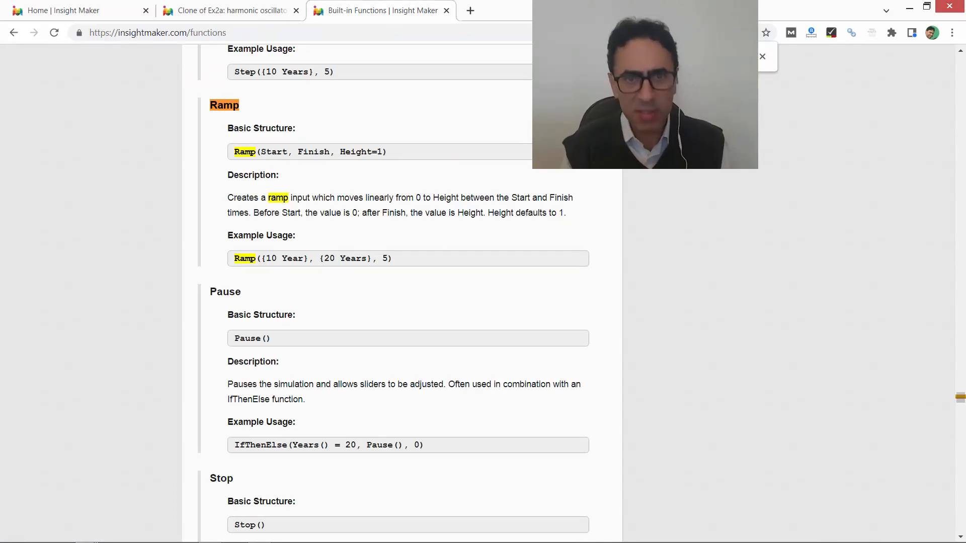
pyautogui.write('step')
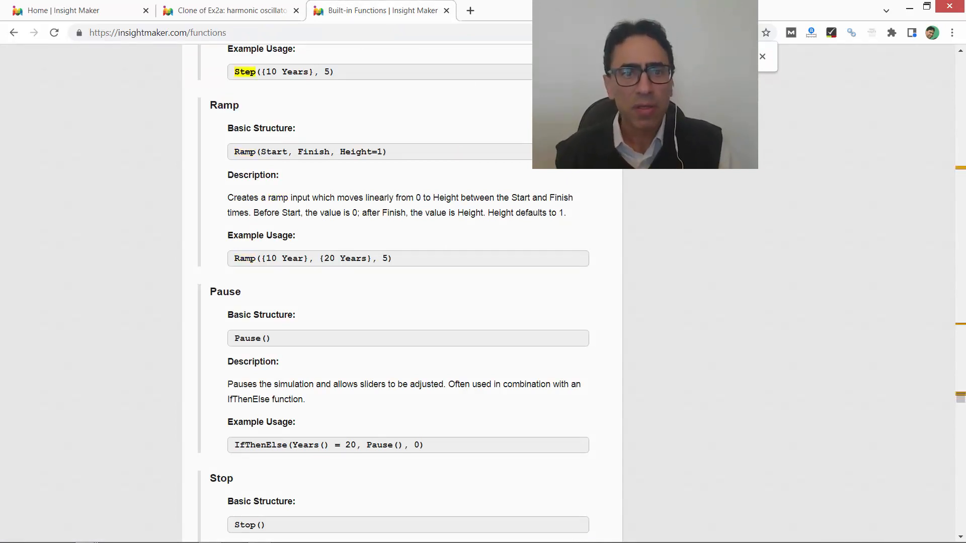
pyautogui.press('Return')
pyautogui.press('Return')
pyautogui.press('Return')
pyautogui.press('Return')
pyautogui.press('Return')
pyautogui.press('Return')
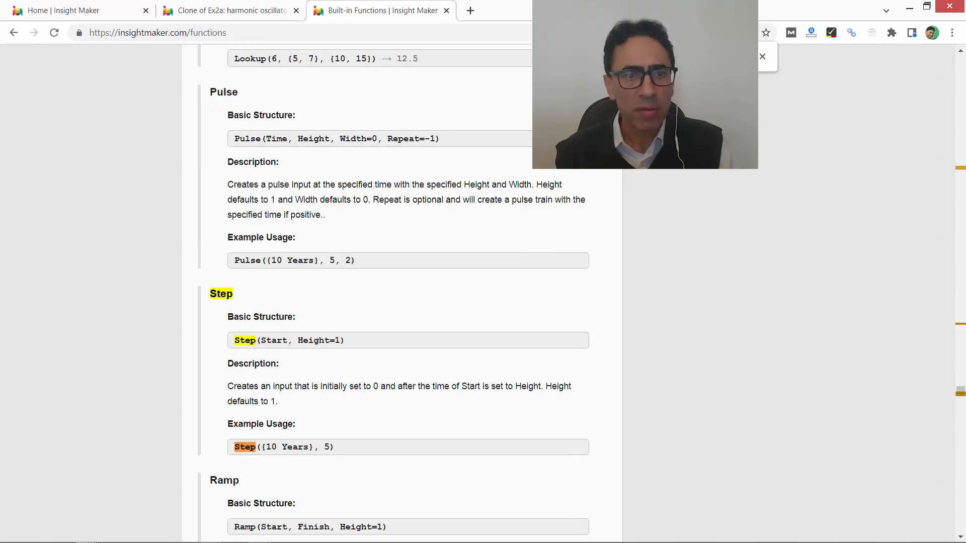
# - Read the Step and Ramp function entries in the Built-in Functions documentation and return to the oscillator model
pyautogui.scroll(-3, 353, 329)
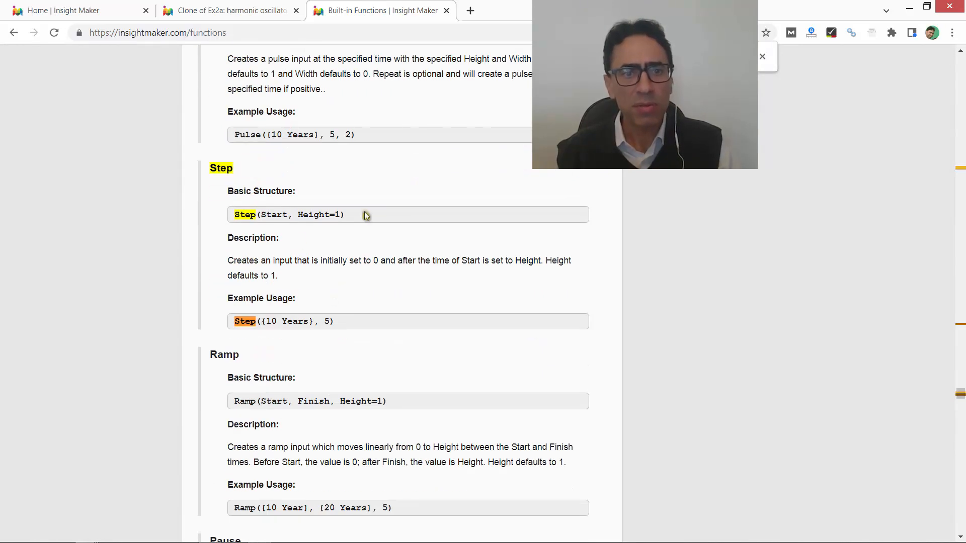
pyautogui.scroll(-3, 346, 247)
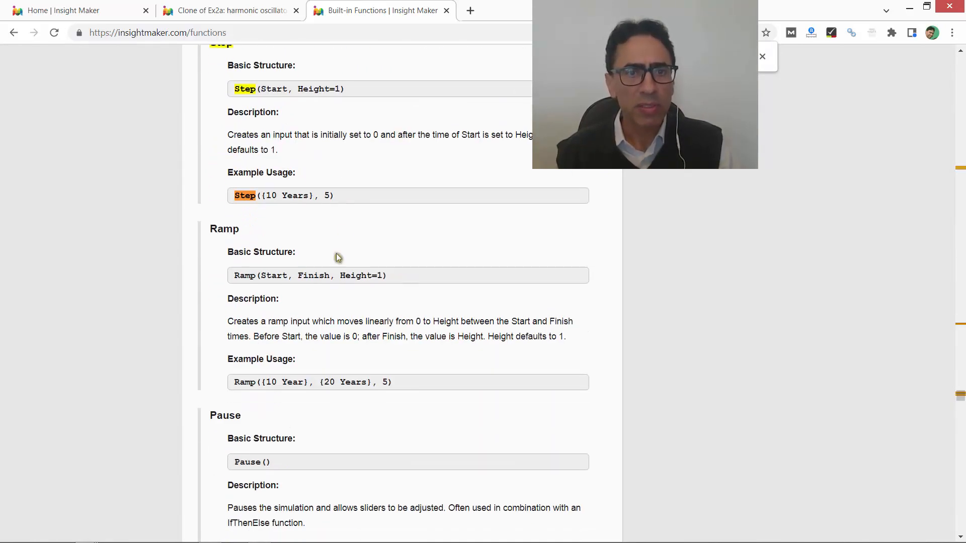
pyautogui.click(241, 10)
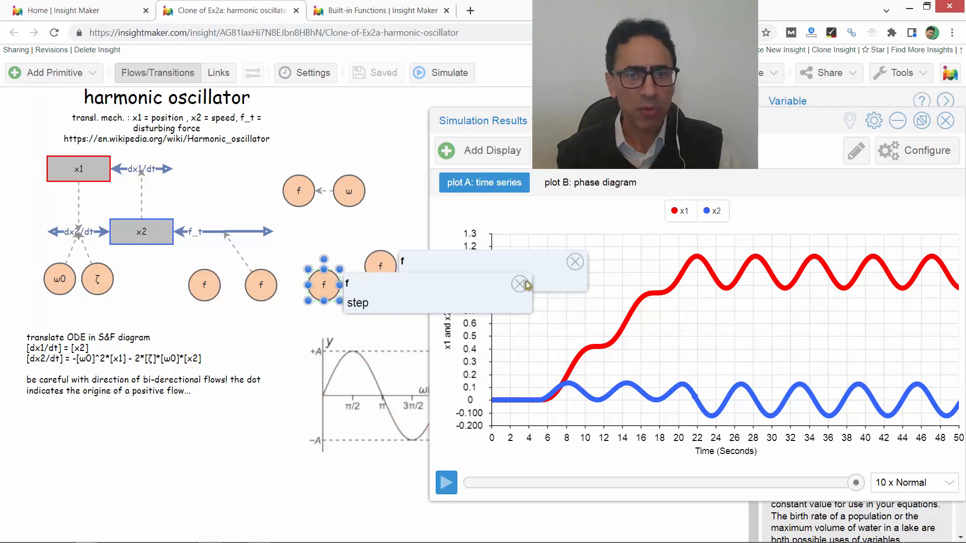
# - Relink flow f_t from the pulse variable f to the step variable f, run the simulation, and close its results
pyautogui.moveTo(242, 260); pyautogui.dragTo(316, 269)
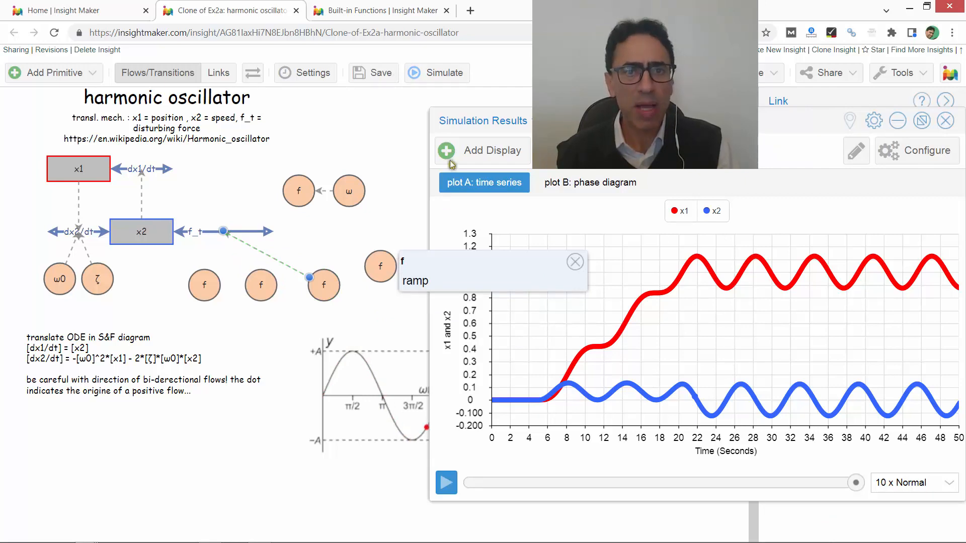
pyautogui.moveTo(557, 123); pyautogui.dragTo(131, 159)
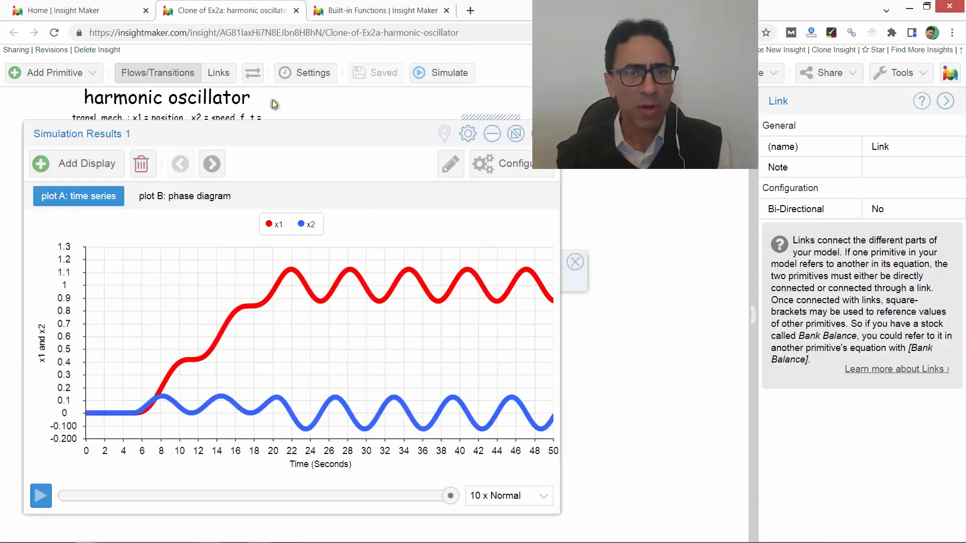
pyautogui.click(439, 88)
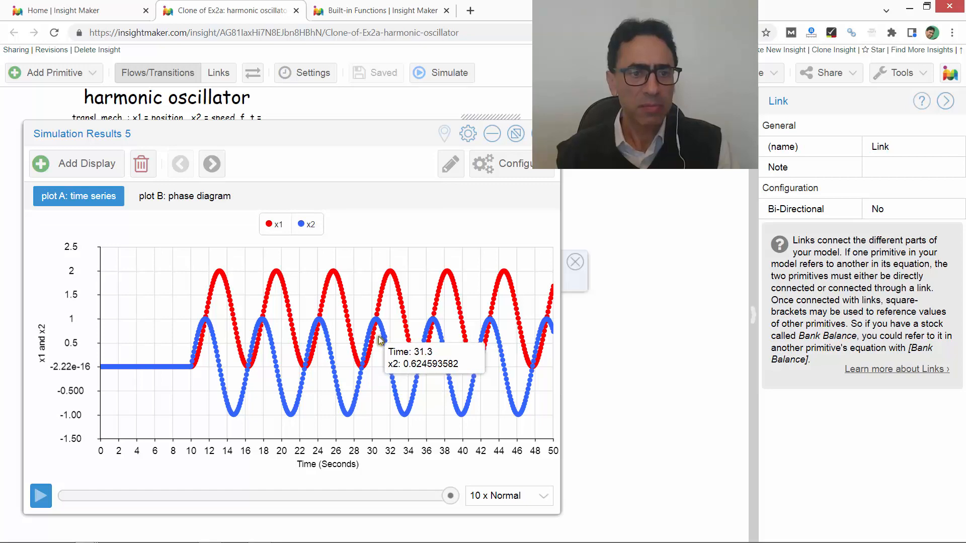
pyautogui.click(442, 72)
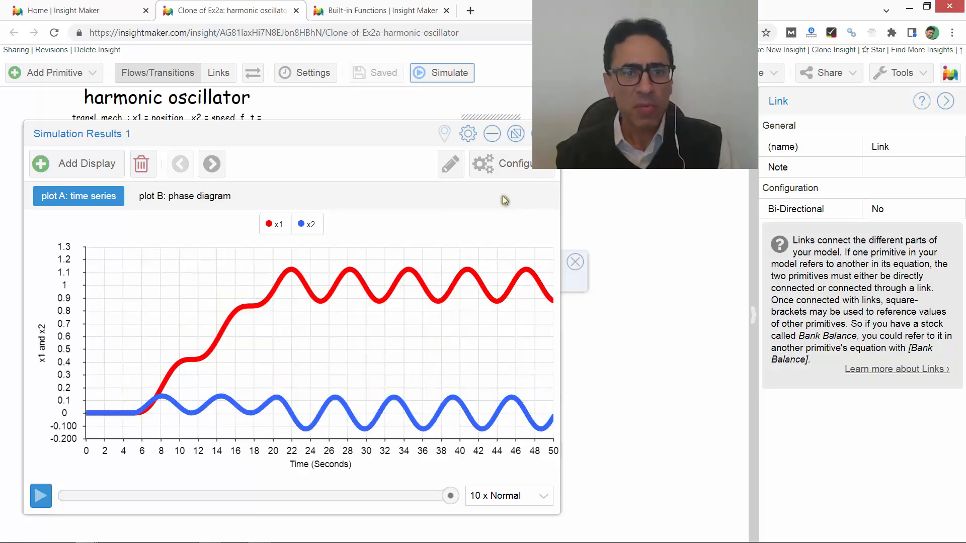
# - Relink flow f_t from the step variable to the ramp variable f, close the old results window, and run the simulation
pyautogui.moveTo(401, 136); pyautogui.dragTo(529, 355)
pyautogui.moveTo(293, 169); pyautogui.dragTo(571, 141)
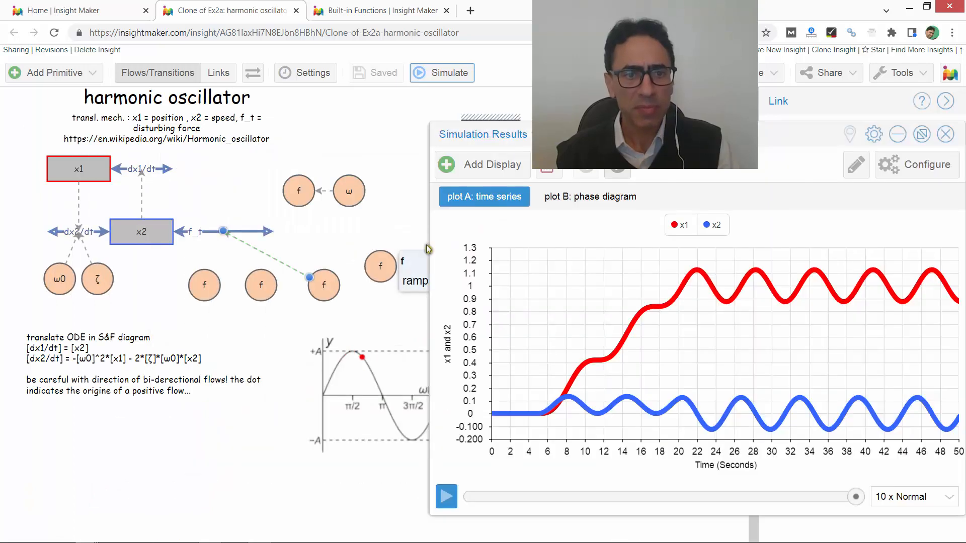
pyautogui.moveTo(366, 258); pyautogui.dragTo(373, 260)
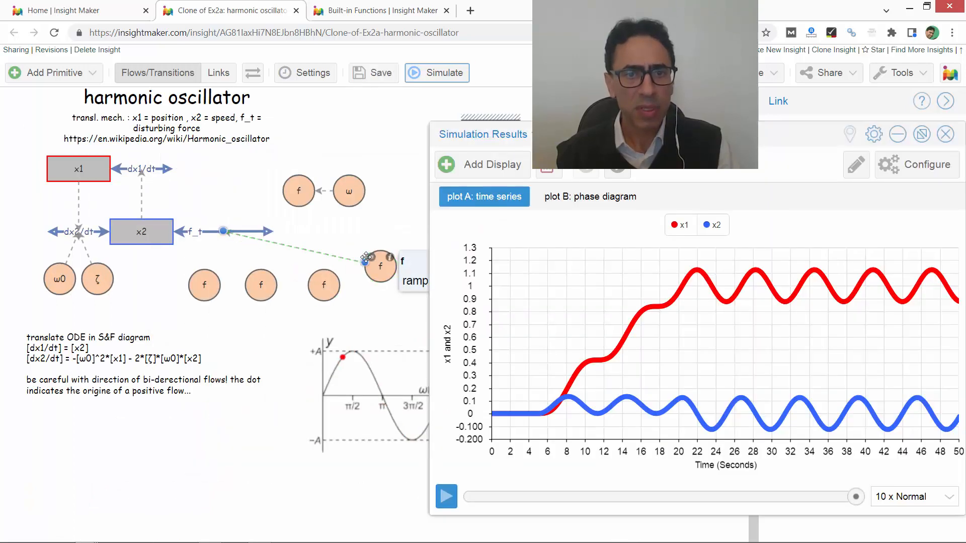
pyautogui.moveTo(503, 134); pyautogui.dragTo(28, 143)
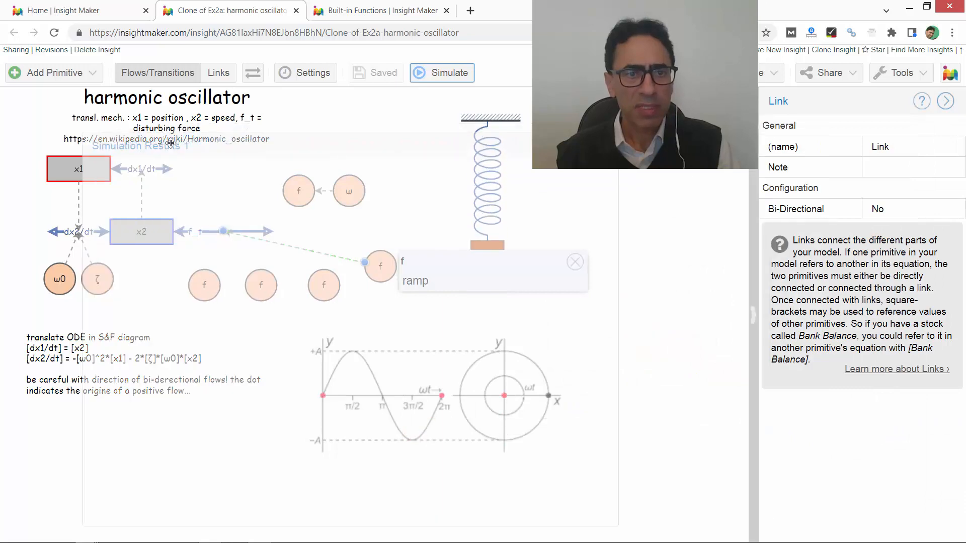
pyautogui.click(571, 146)
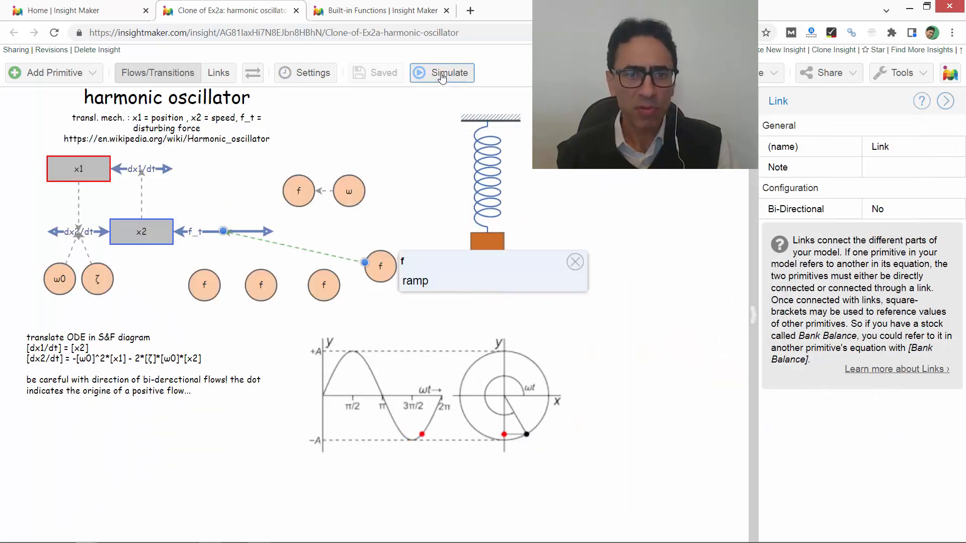
pyautogui.click(441, 75)
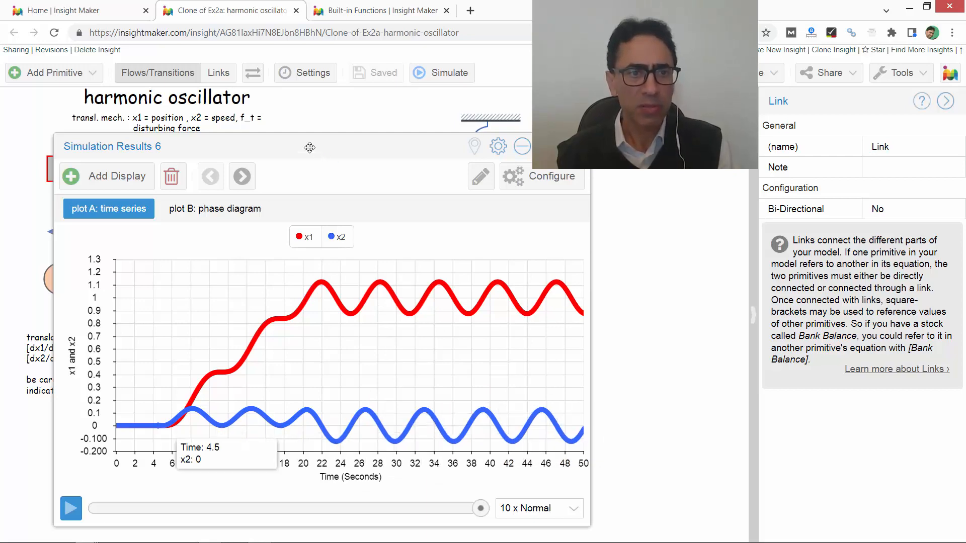
pyautogui.moveTo(321, 151); pyautogui.dragTo(285, 141)
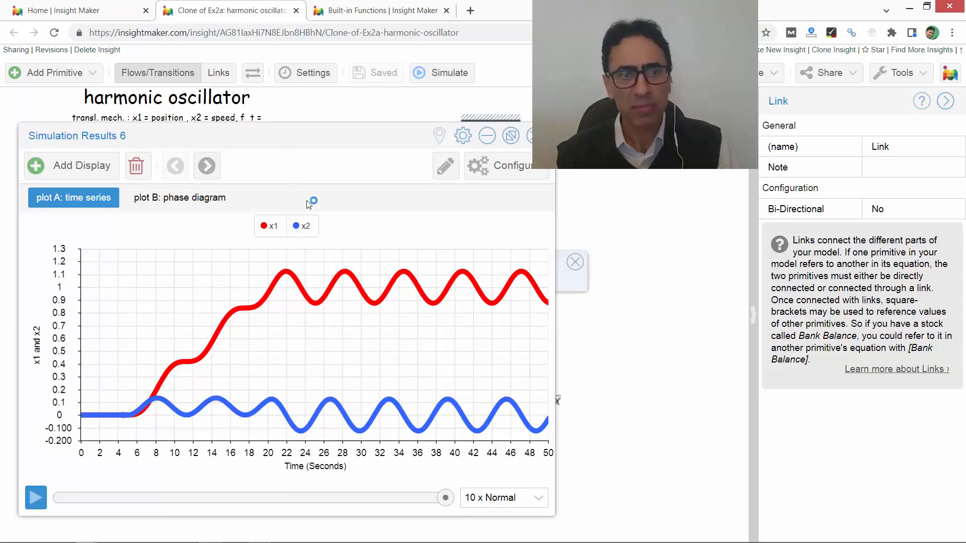
# - Set the damping coefficient ζ to 0.1 and simulate the ramp response again
pyautogui.click(655, 276)
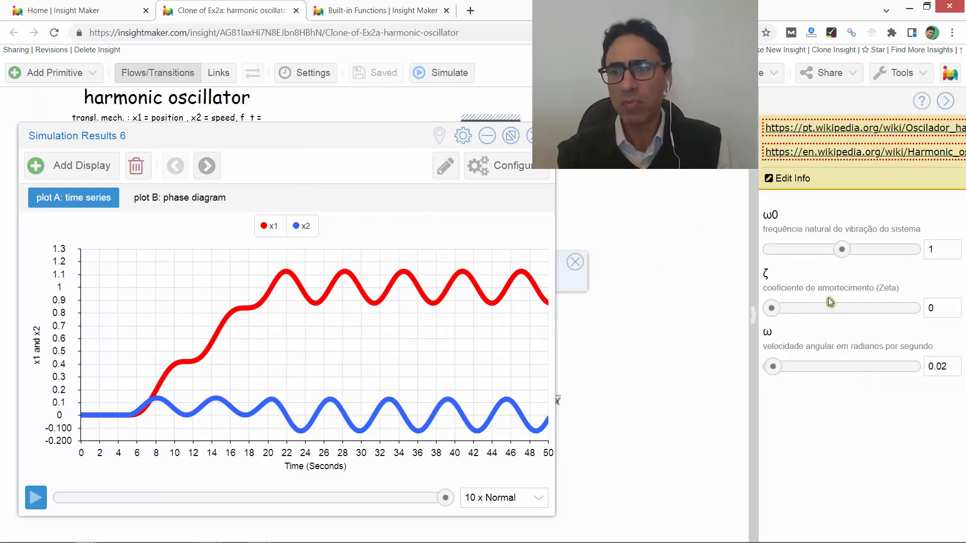
pyautogui.moveTo(773, 309); pyautogui.dragTo(785, 308)
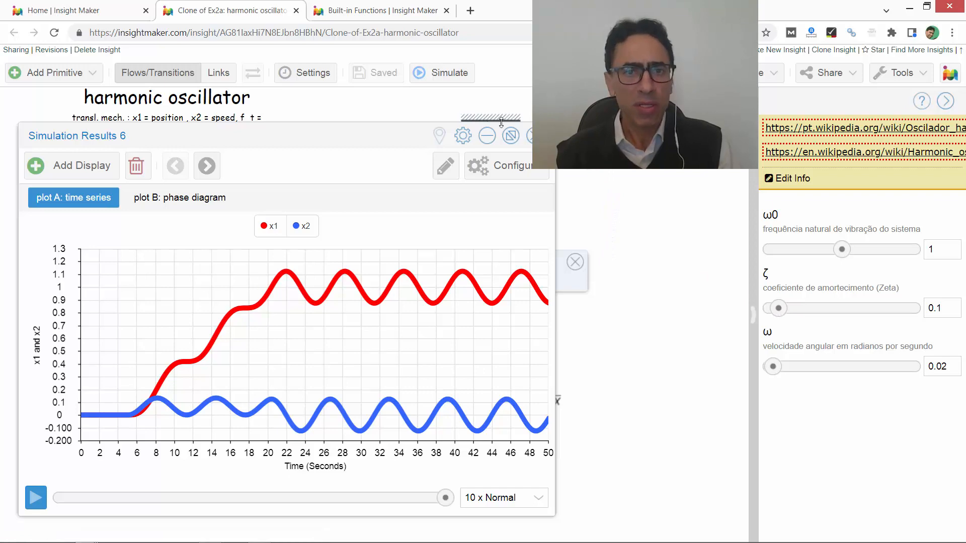
pyautogui.click(439, 75)
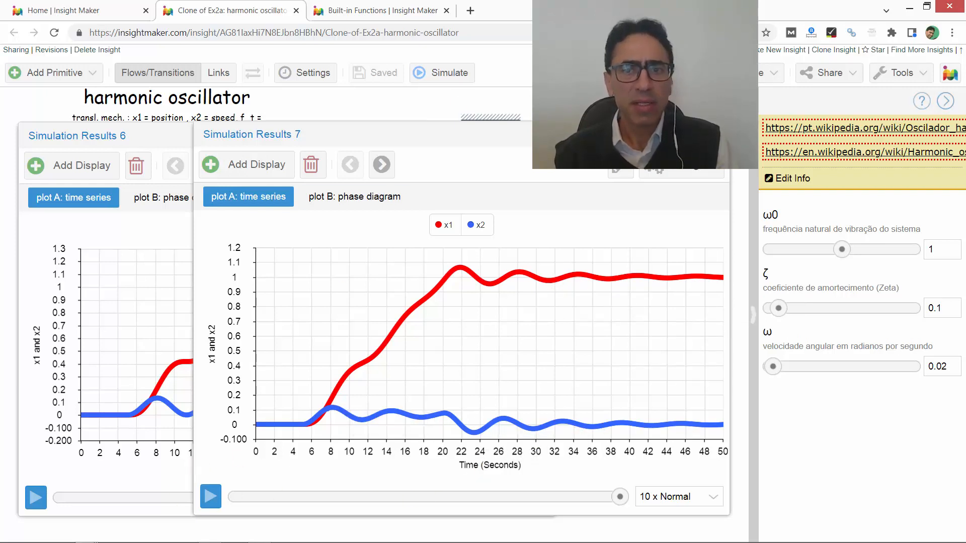
# - Close both simulation results windows and the ramp variable's note to clear the model diagram
pyautogui.click(709, 134)
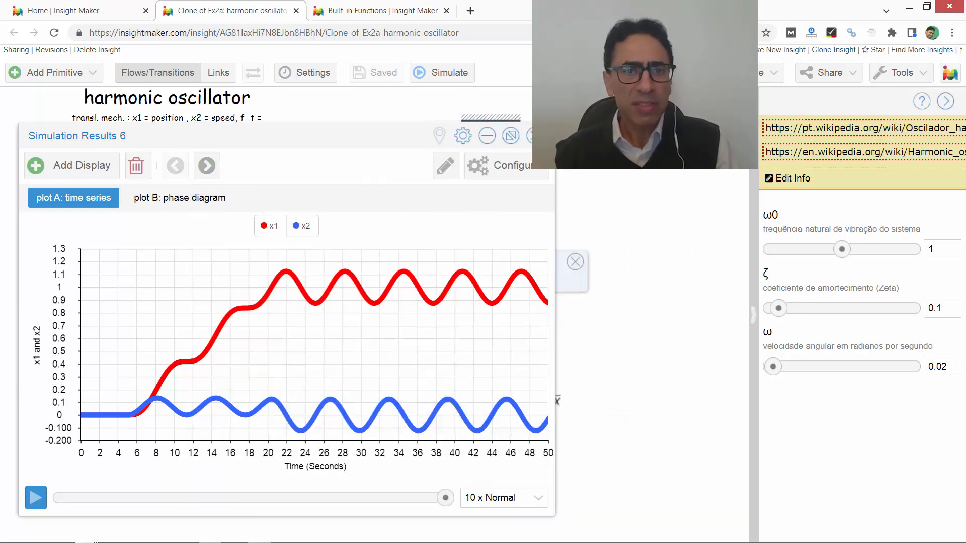
pyautogui.click(535, 135)
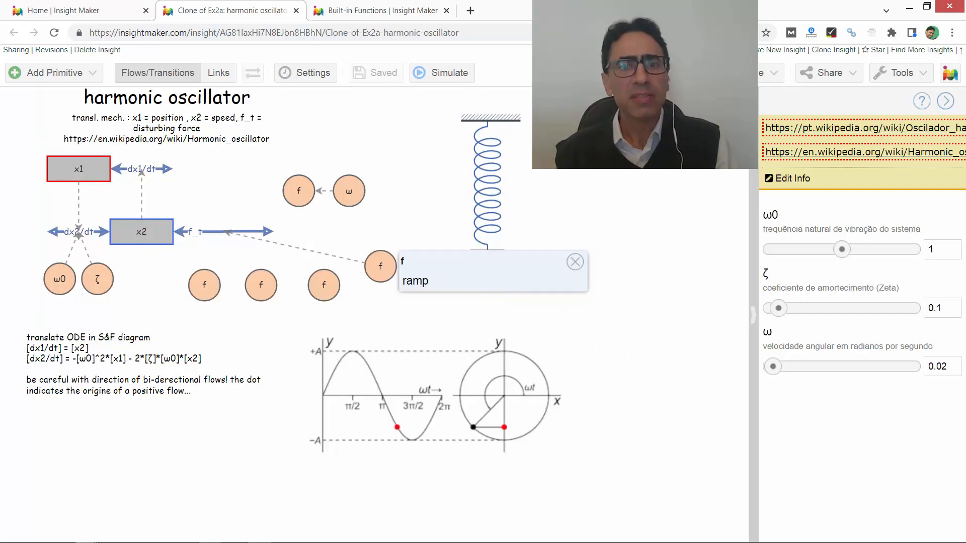
pyautogui.click(575, 262)
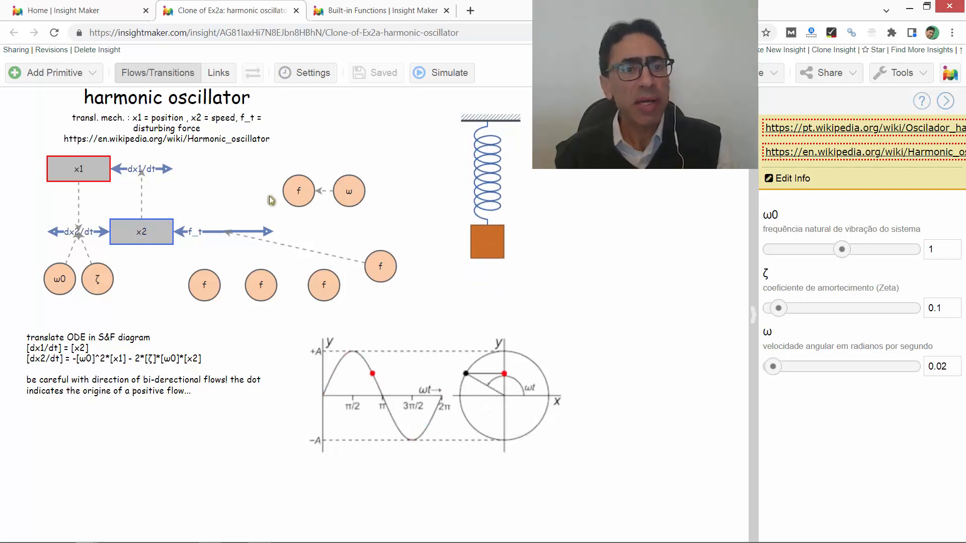
pyautogui.moveTo(156, 234)
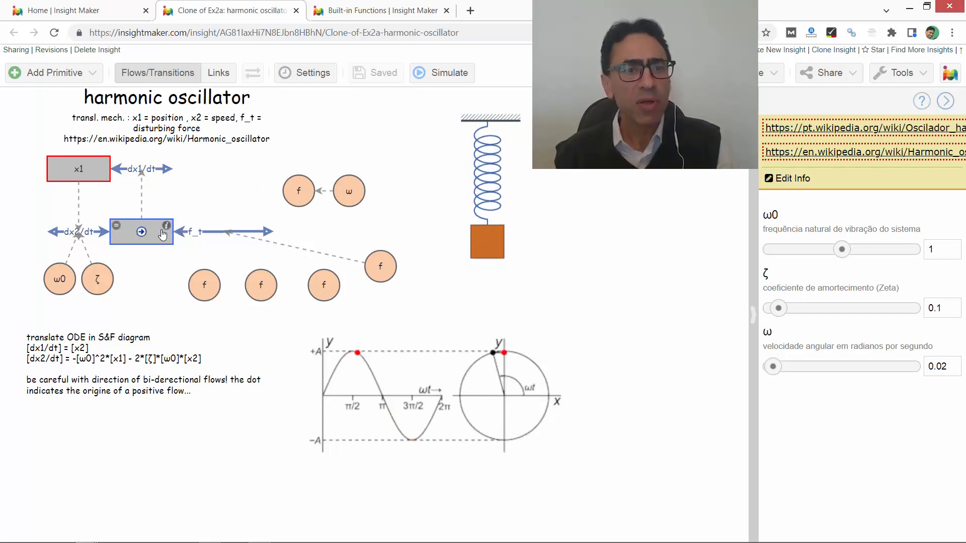
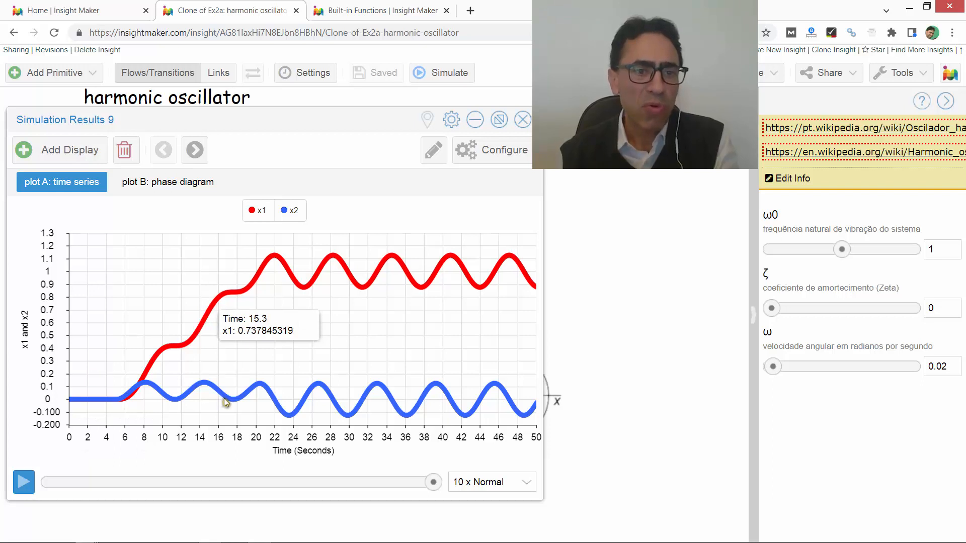
# - Examine the undamped ramp response in the time series and phase diagram, including the phase diagram's chart configuration
pyautogui.click(148, 183)
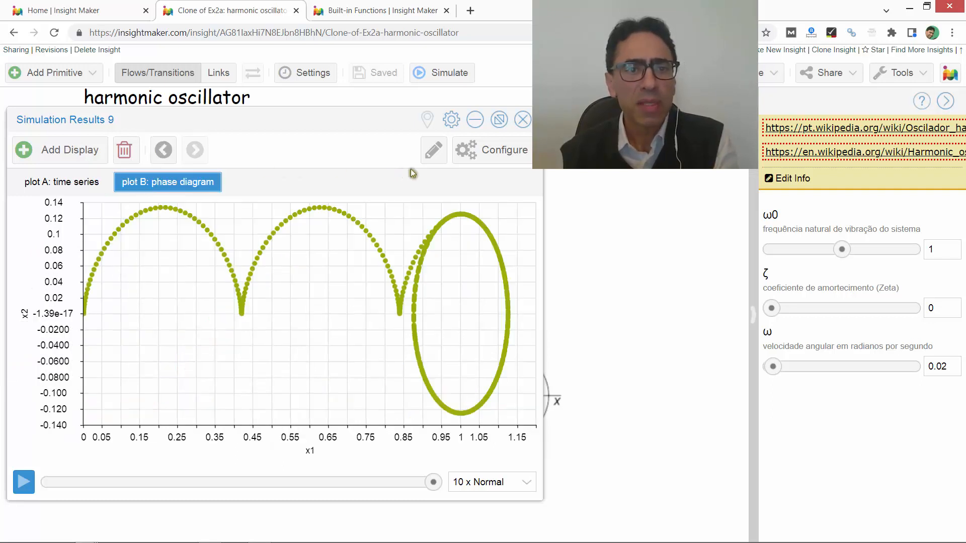
pyautogui.click(483, 150)
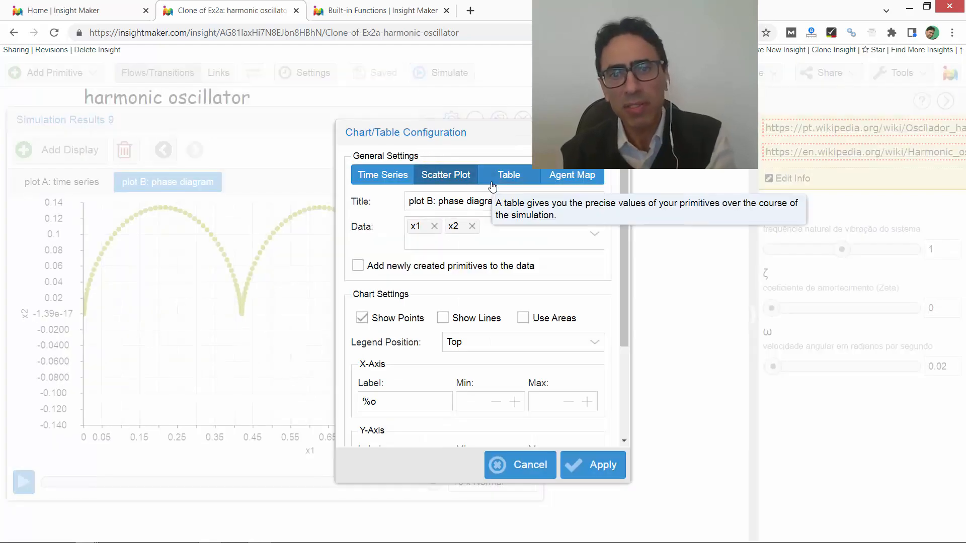
pyautogui.click(531, 465)
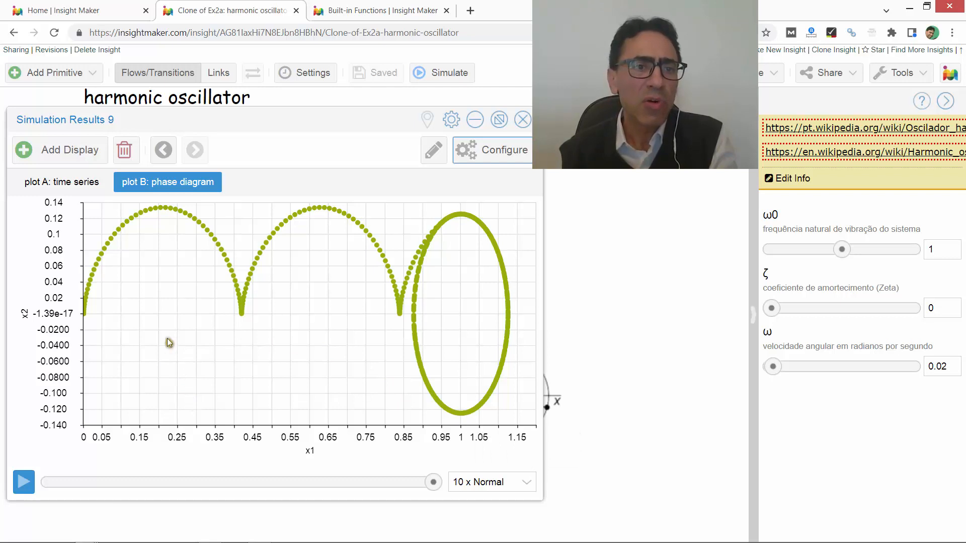
pyautogui.click(71, 187)
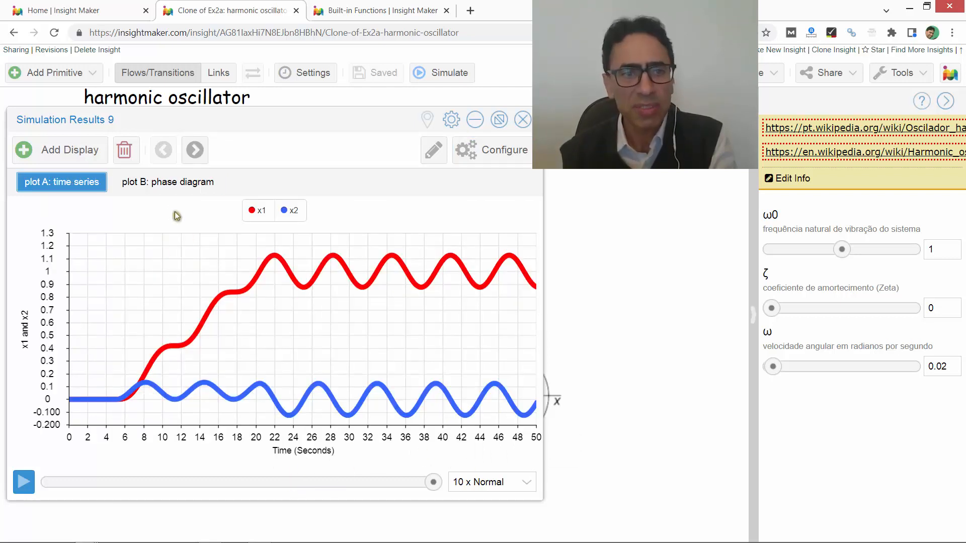
pyautogui.click(167, 182)
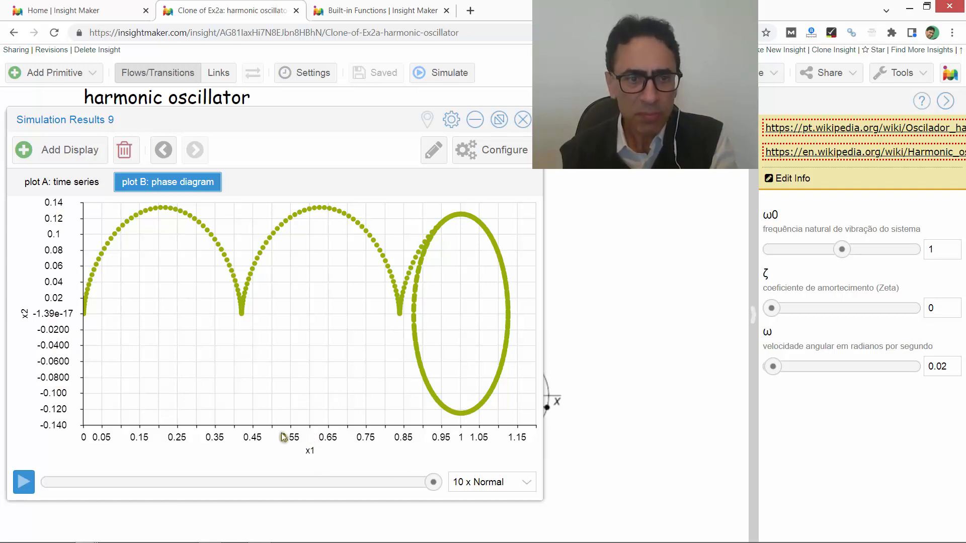
pyautogui.moveTo(91, 304)
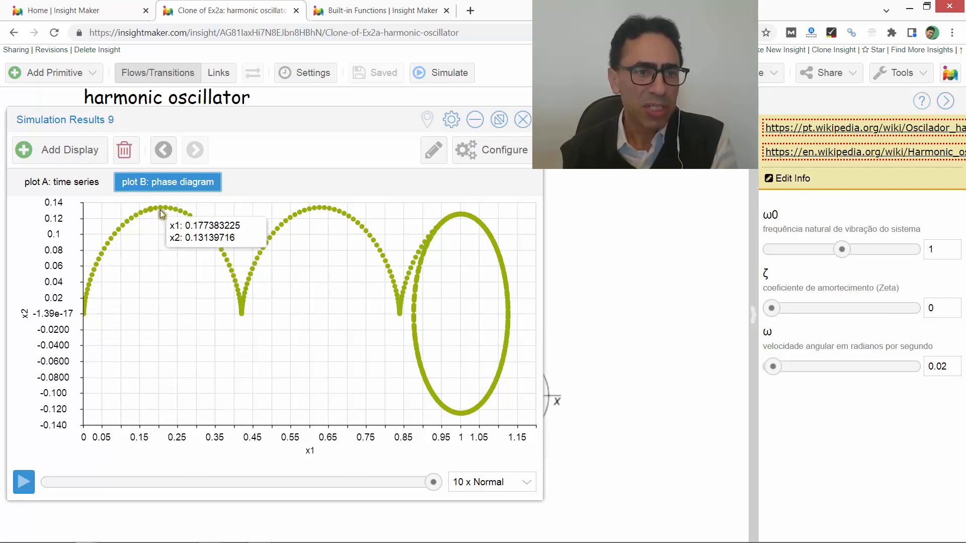
pyautogui.moveTo(162, 207)
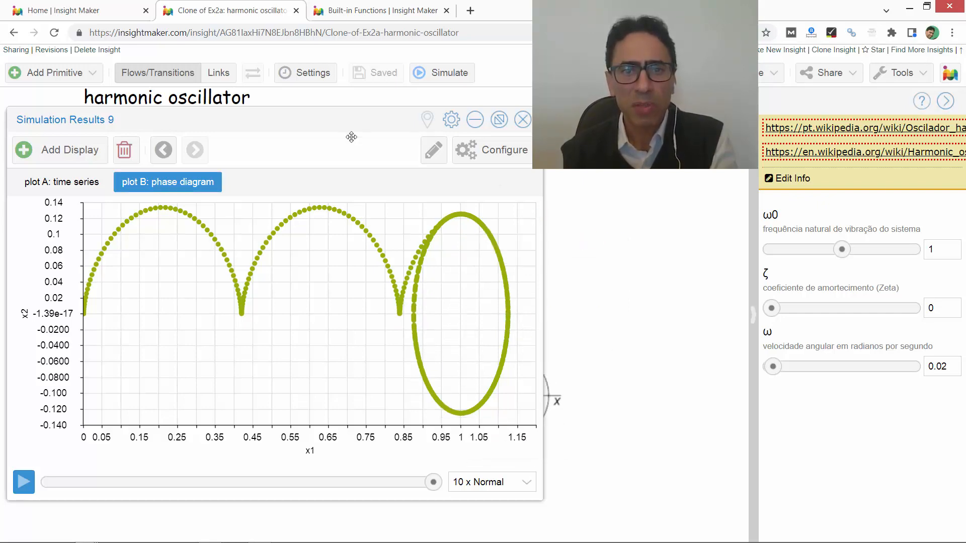
# - Set the damping coefficient ζ to 0.1, simulate the ramp response, and offset the new results window from the earlier one
pyautogui.moveTo(351, 137); pyautogui.dragTo(734, 168)
pyautogui.moveTo(582, 177); pyautogui.dragTo(252, 117)
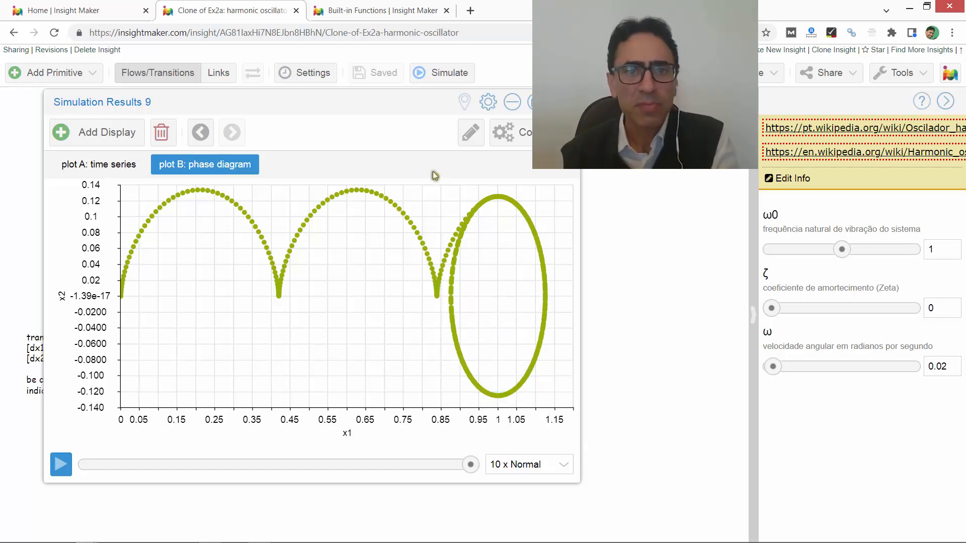
pyautogui.moveTo(401, 107); pyautogui.dragTo(365, 119)
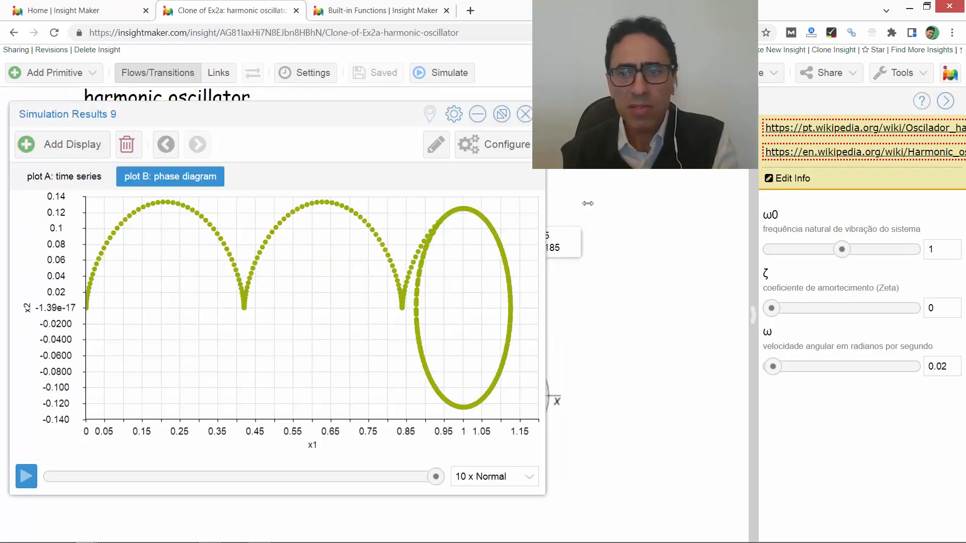
pyautogui.moveTo(771, 310); pyautogui.dragTo(781, 311)
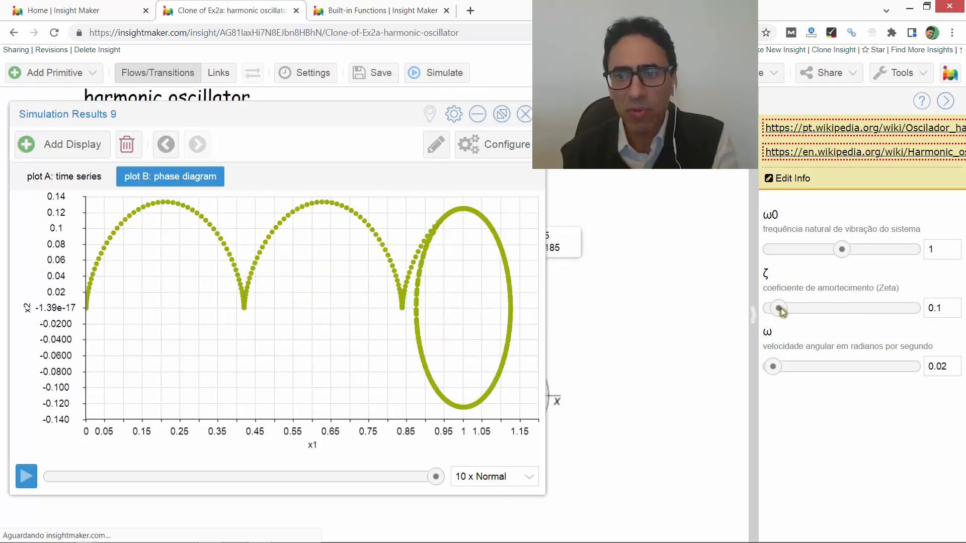
pyautogui.click(432, 74)
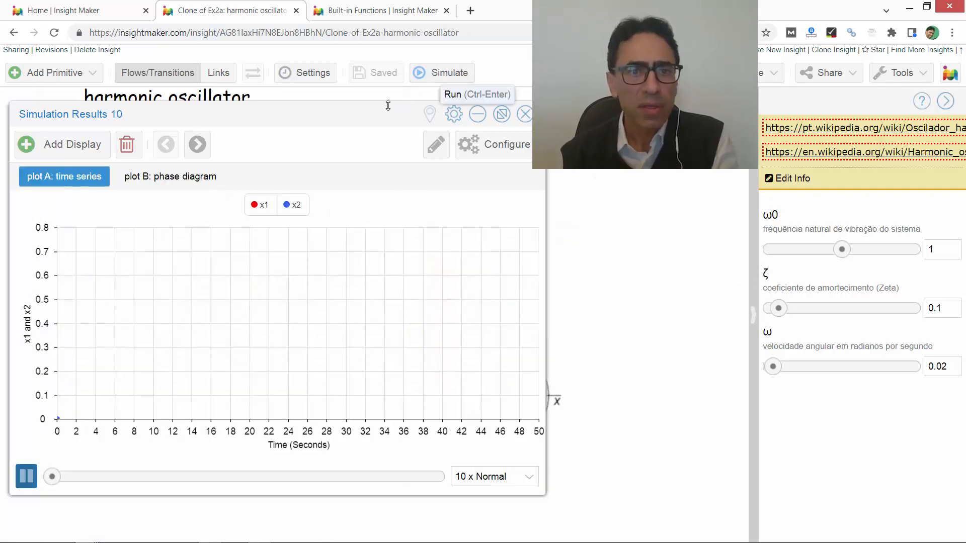
pyautogui.moveTo(387, 110); pyautogui.dragTo(550, 112)
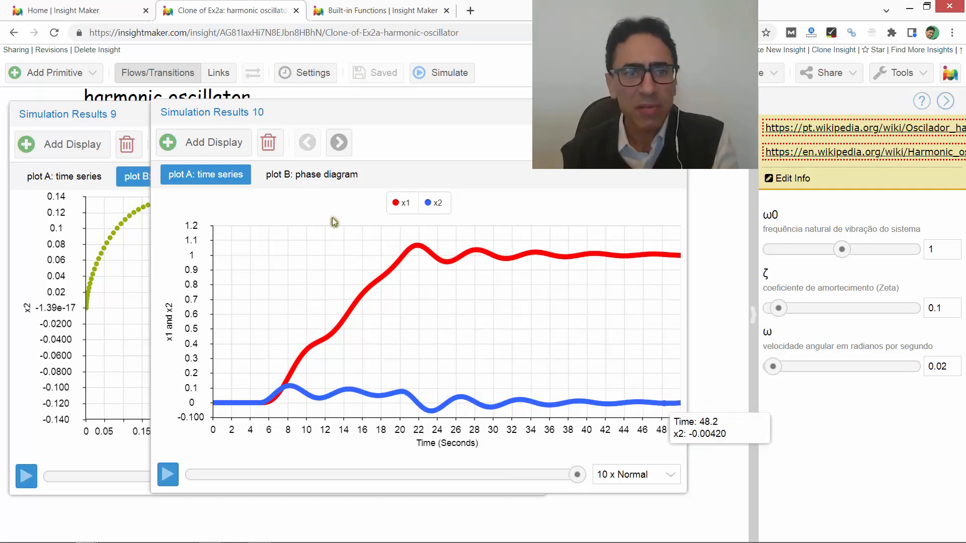
# - Compare the damped ramp response's phase diagram with the undamped one from the earlier simulation results
pyautogui.click(297, 176)
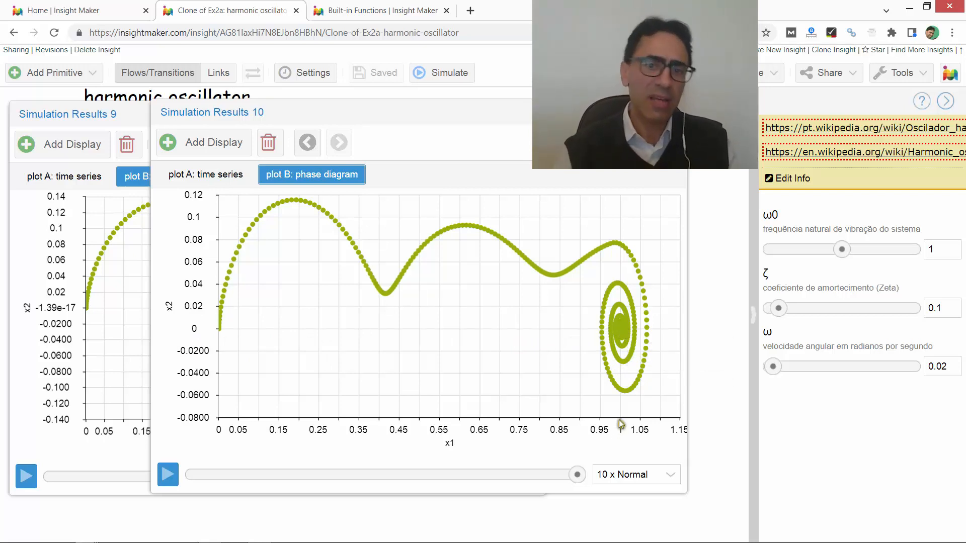
pyautogui.moveTo(623, 330)
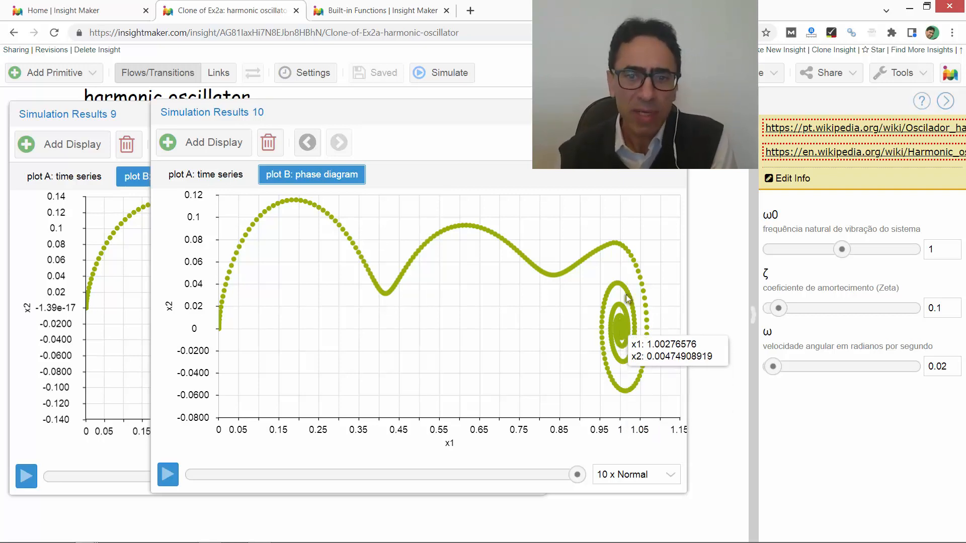
pyautogui.click(103, 117)
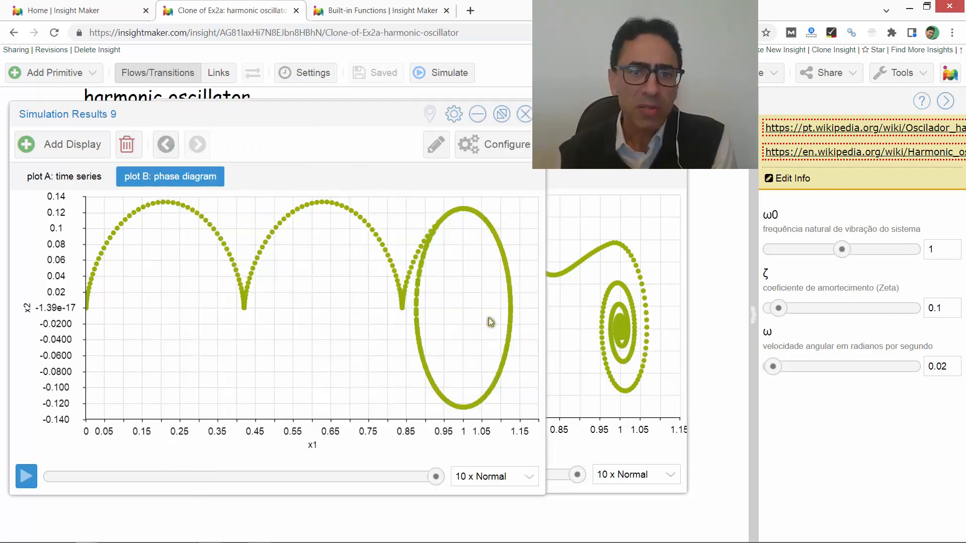
pyautogui.click(597, 182)
pyautogui.click(81, 114)
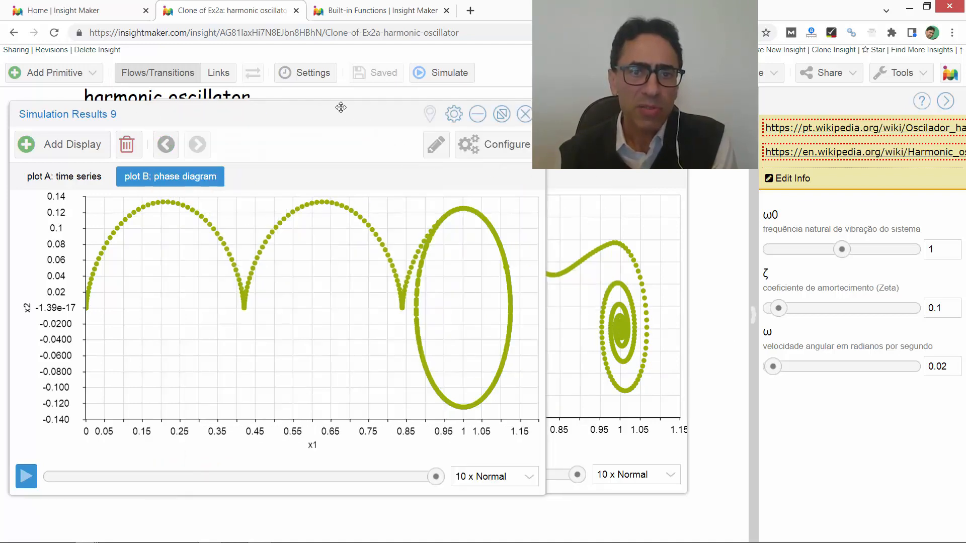
pyautogui.click(660, 185)
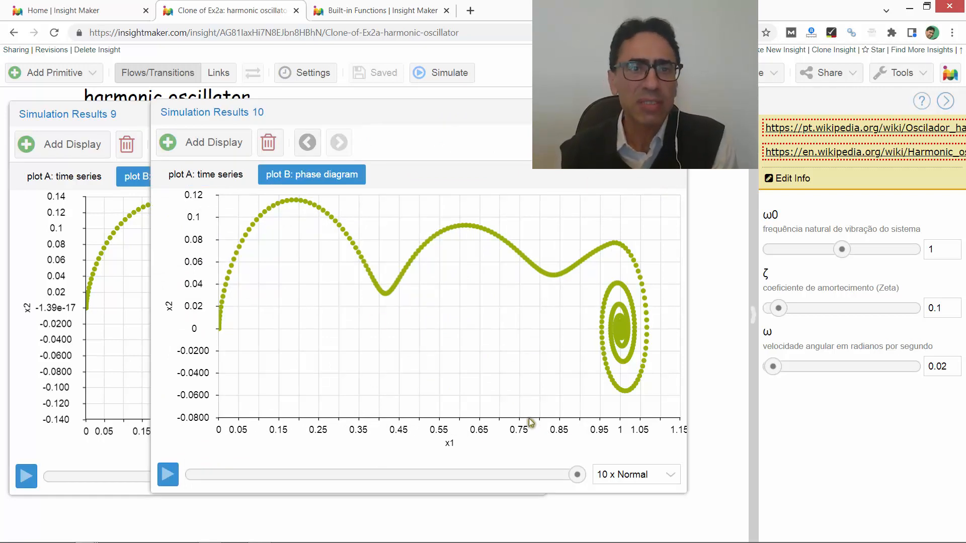
# - Close the harmonic oscillator model, then filter My Insights by "pendulum" to open Clone of Rotating Pendulum in a new tab
pyautogui.click(296, 11)
pyautogui.click(68, 15)
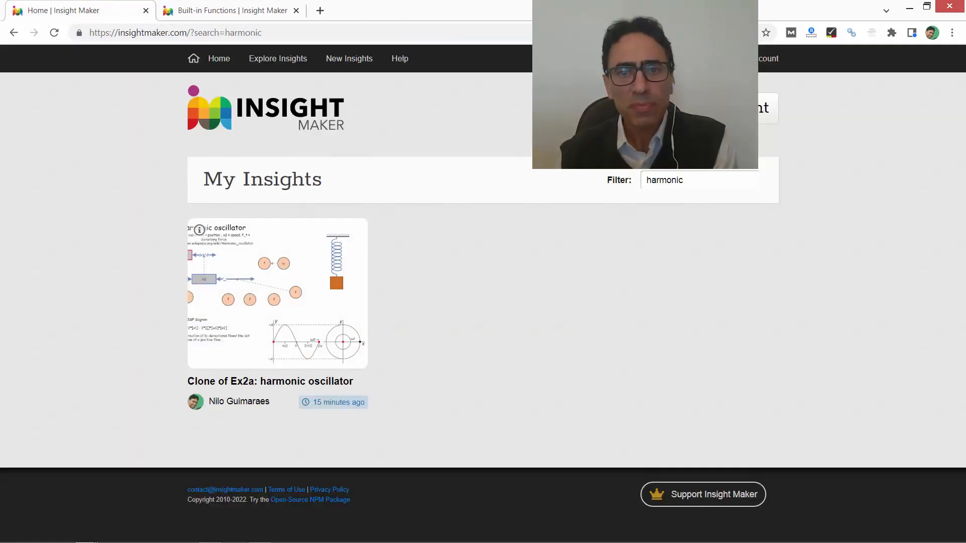
pyautogui.doubleClick(675, 180)
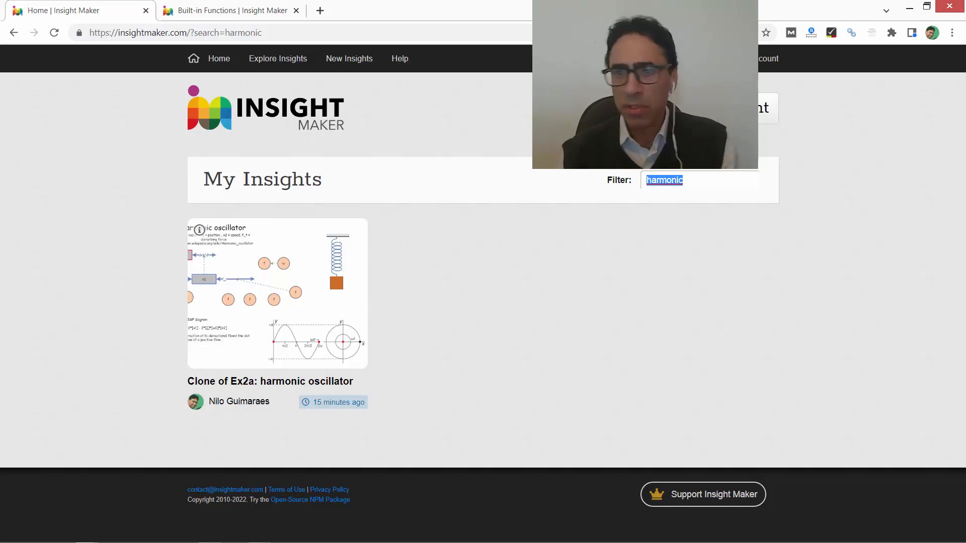
pyautogui.write('pendul')
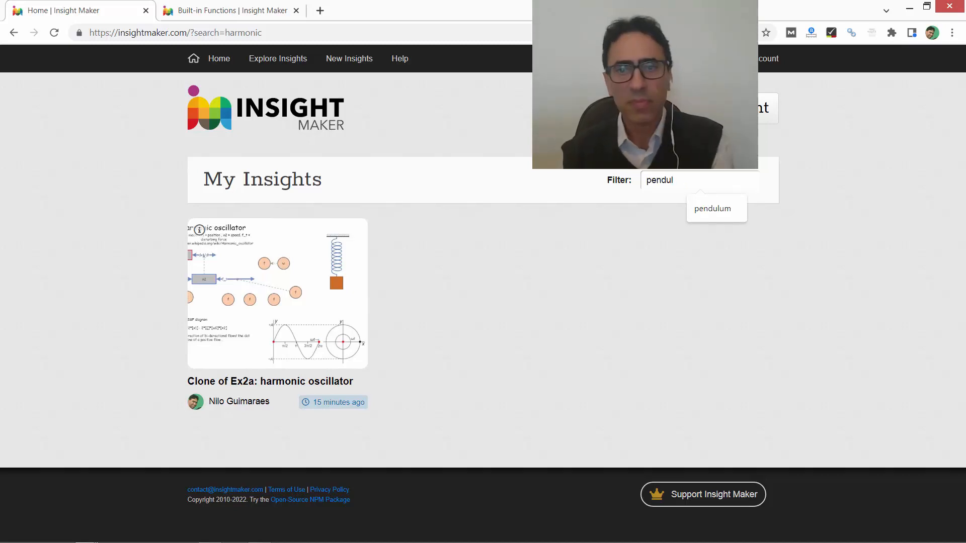
pyautogui.click(712, 210)
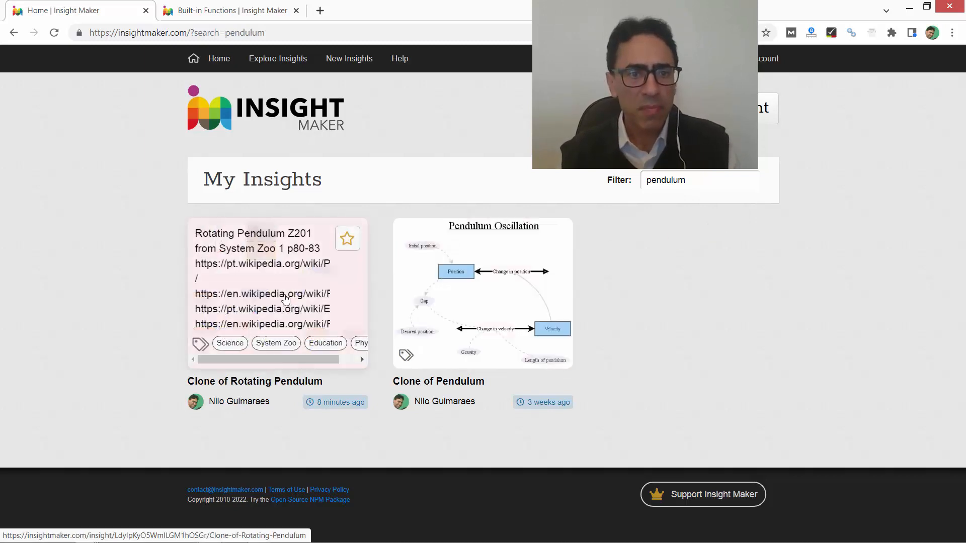
pyautogui.middleClick(285, 299)
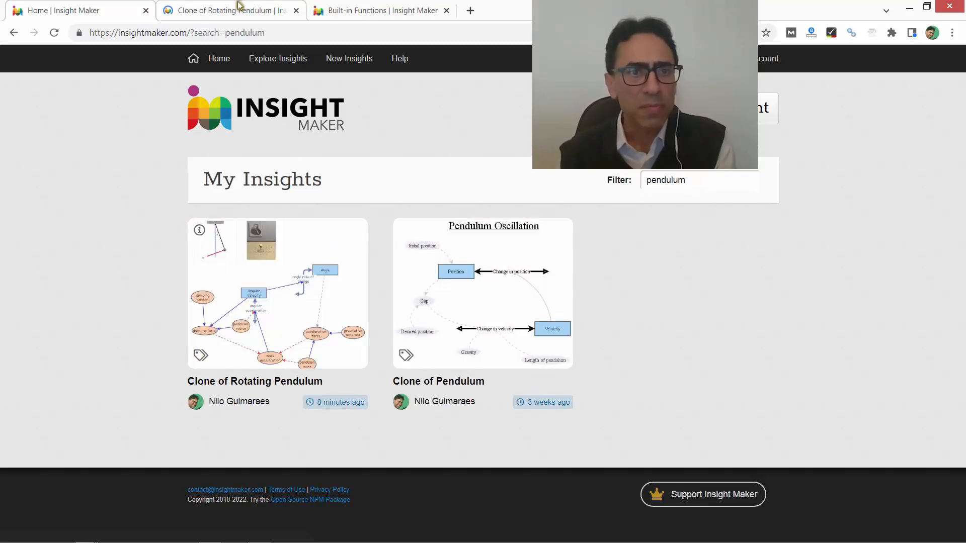
pyautogui.click(236, 7)
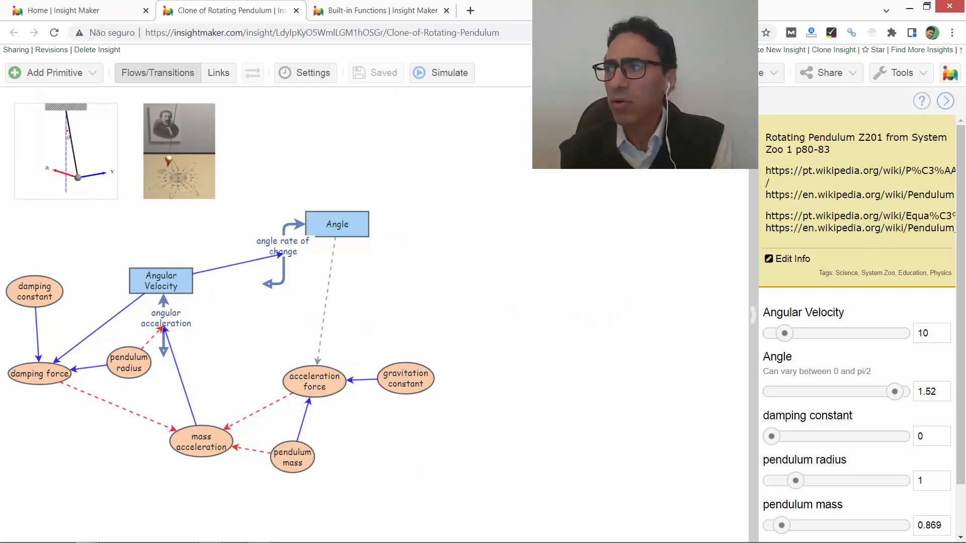
# - Bring the Wikipedia article "Equação do pêndulo" over the model and look at its equation of motion
pyautogui.moveTo(1, 83); pyautogui.dragTo(254, 100)
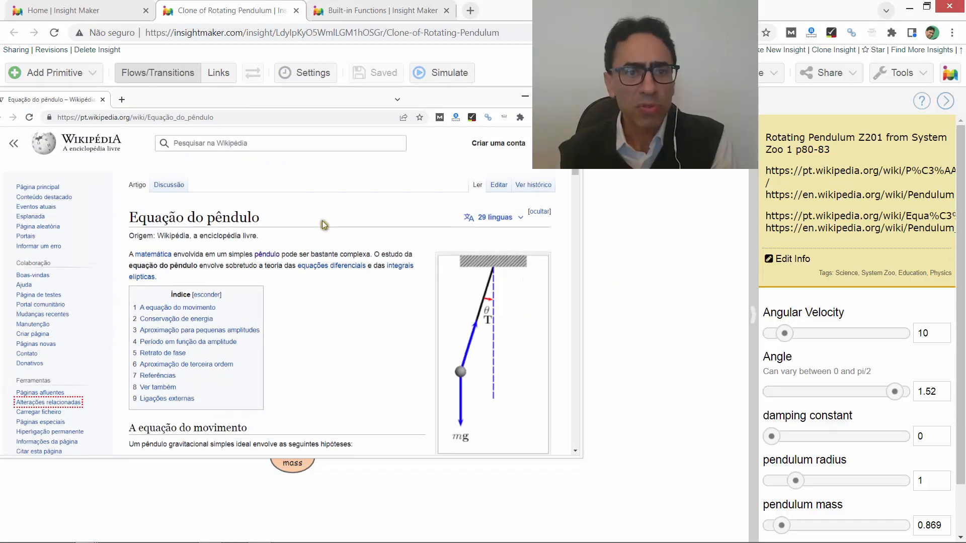
pyautogui.scroll(-5, 324, 222)
pyautogui.scroll(3, 324, 221)
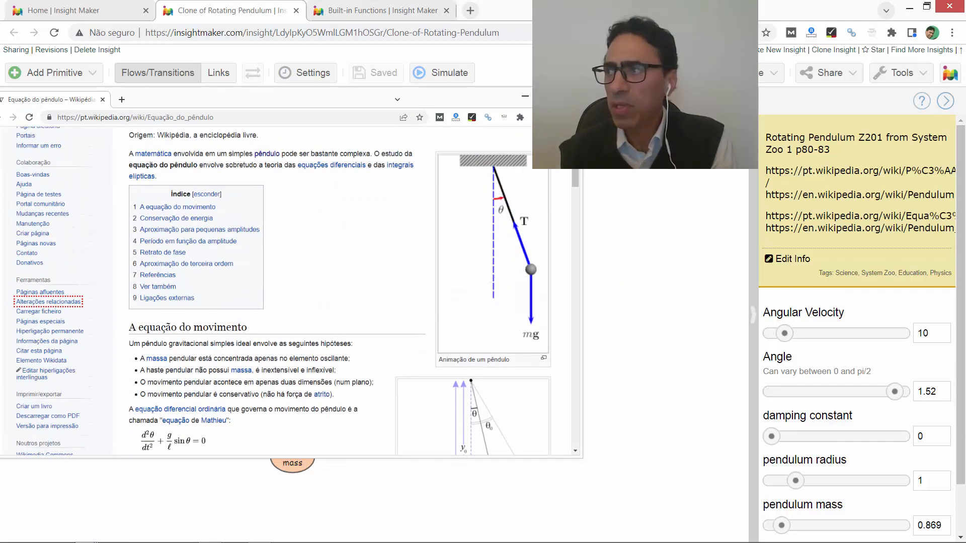
# - Bring the English Wikipedia article "Pendulum (mechanics)" over the model in a window beside the Portuguese article
pyautogui.moveTo(965, 94); pyautogui.dragTo(593, 202)
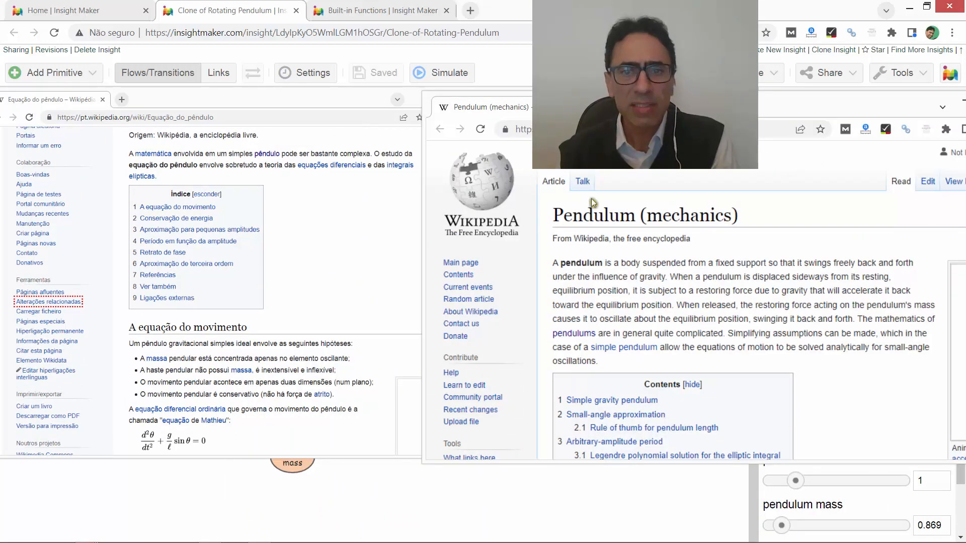
pyautogui.moveTo(650, 107); pyautogui.dragTo(447, 116)
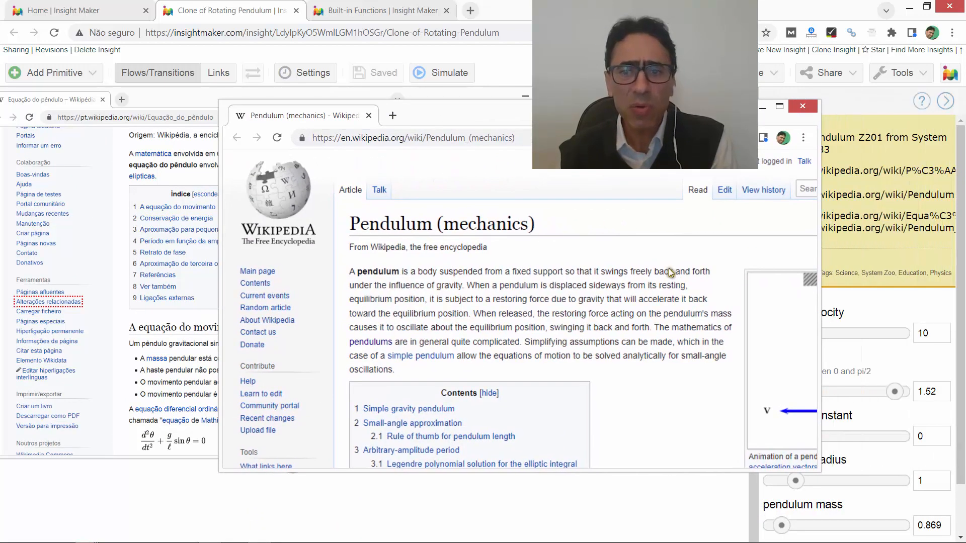
pyautogui.click(779, 106)
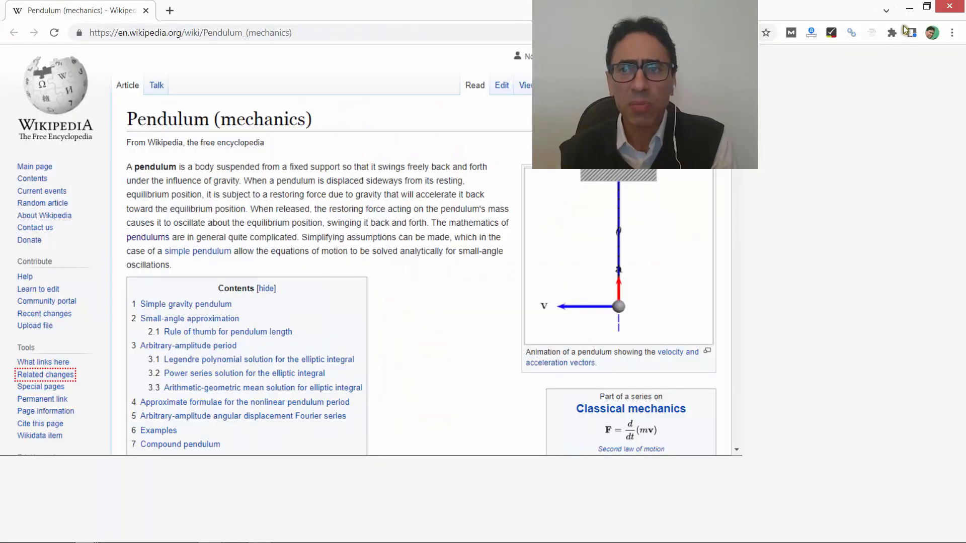
pyautogui.click(927, 7)
# - Read the force, torque and energy derivations of the simple pendulum equation, and return to the rotating pendulum model
pyautogui.scroll(-10, 638, 362)
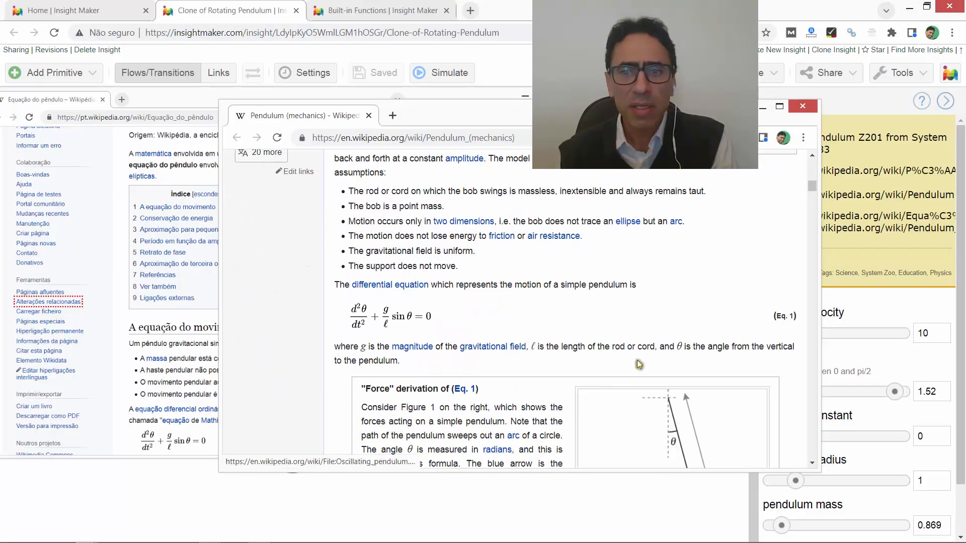
pyautogui.scroll(8, 640, 362)
pyautogui.scroll(4, 641, 363)
pyautogui.scroll(-10, 641, 358)
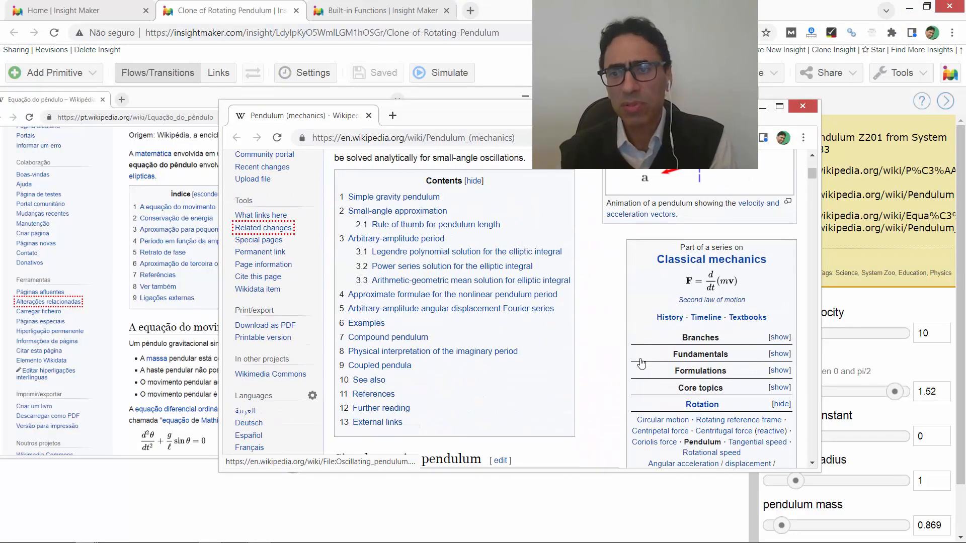
pyautogui.scroll(-5, 641, 349)
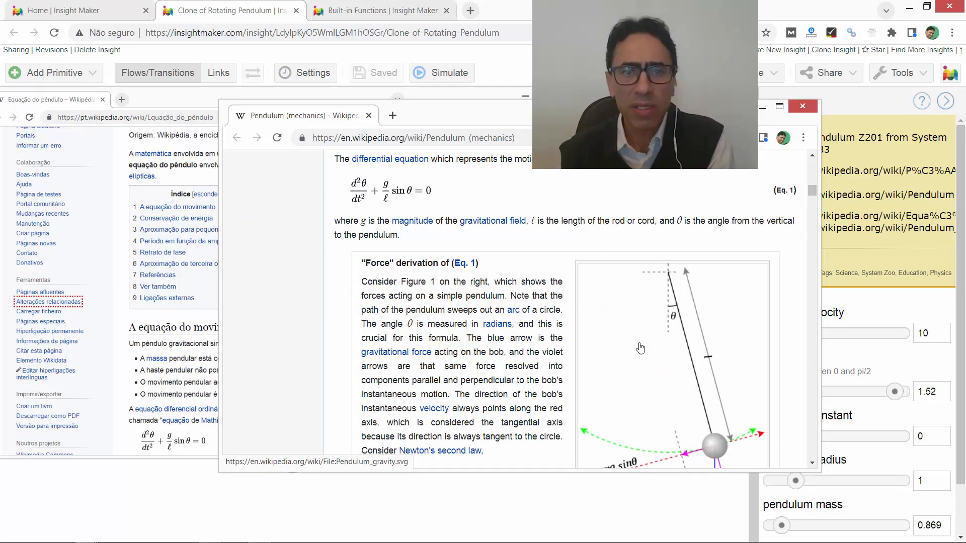
pyautogui.scroll(-17, 583, 315)
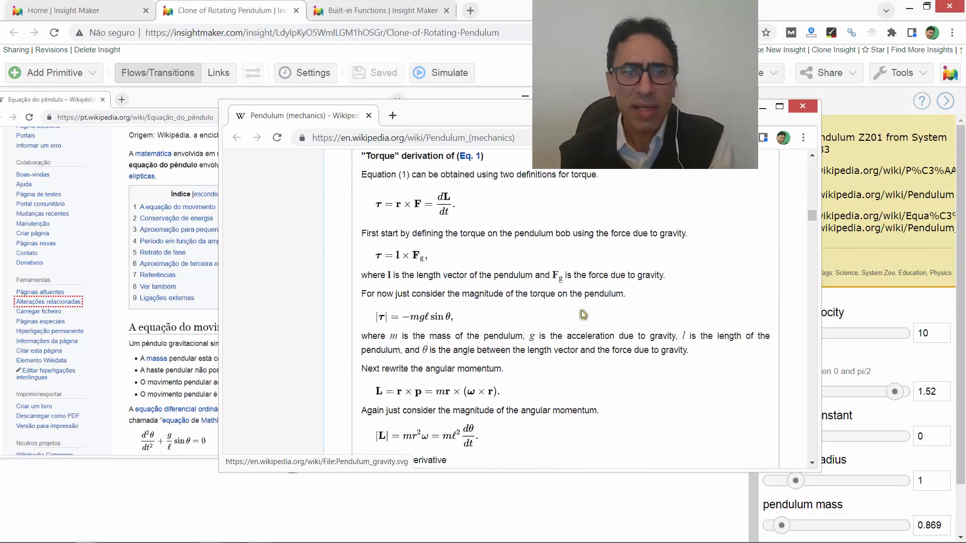
pyautogui.scroll(-14, 558, 314)
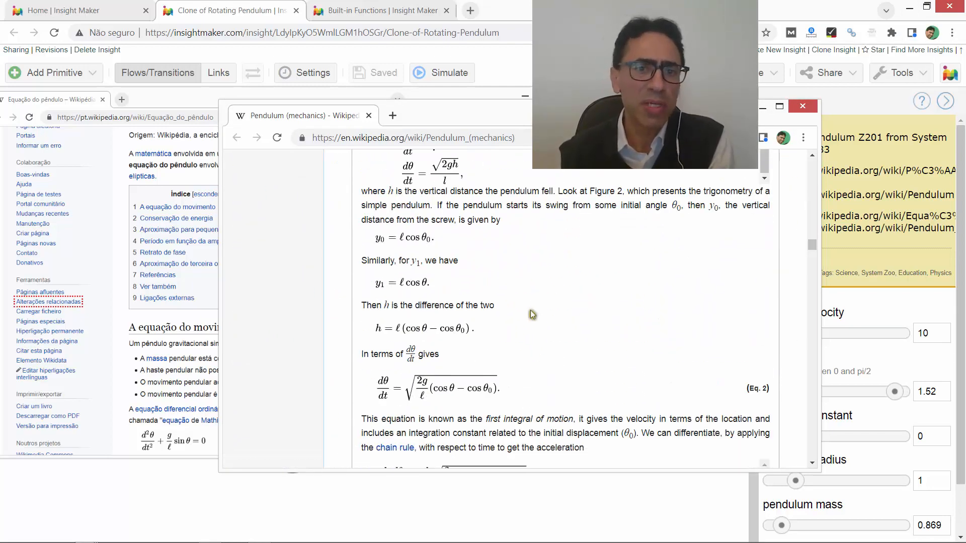
pyautogui.scroll(-5, 523, 317)
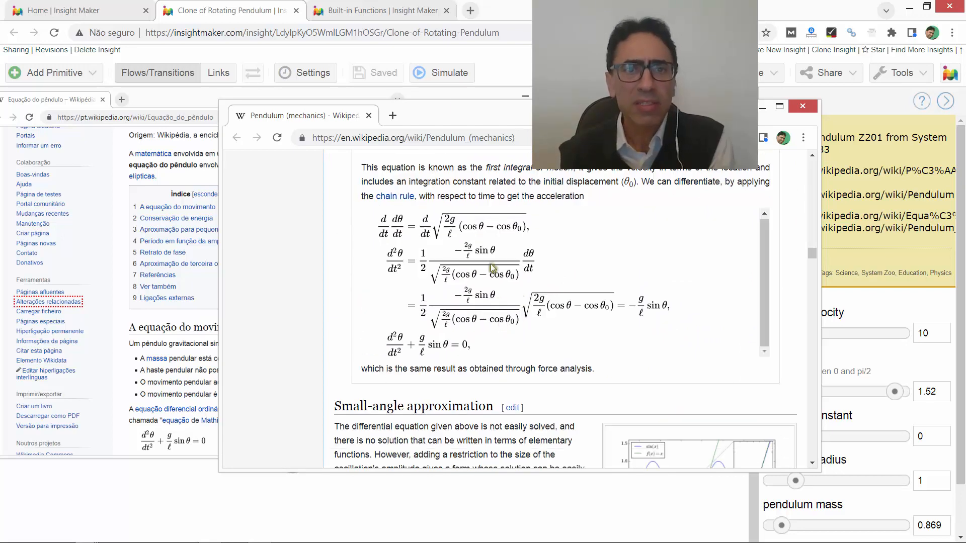
pyautogui.click(248, 10)
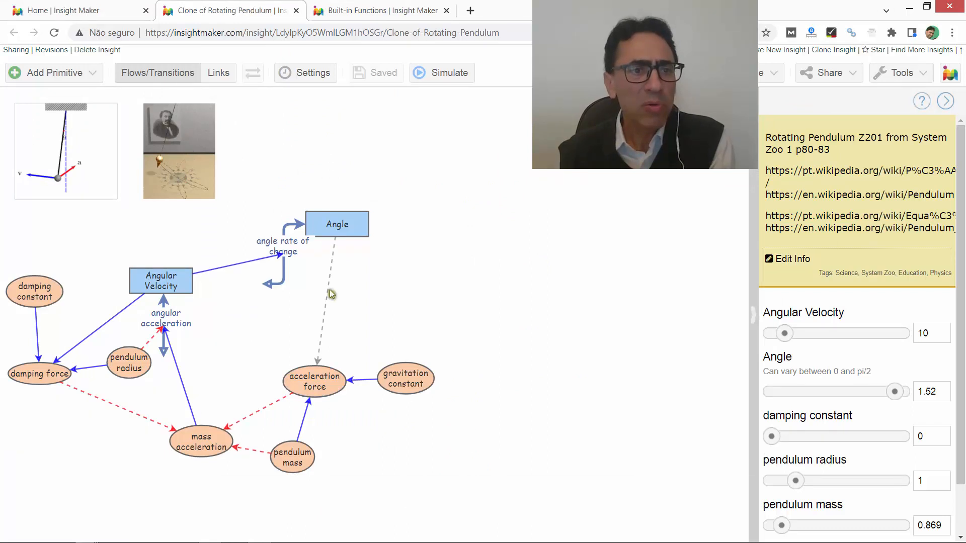
# - Inspect the properties of the Angular Velocity stock, the Angle stock and the angle rate of change flow
pyautogui.click(181, 280)
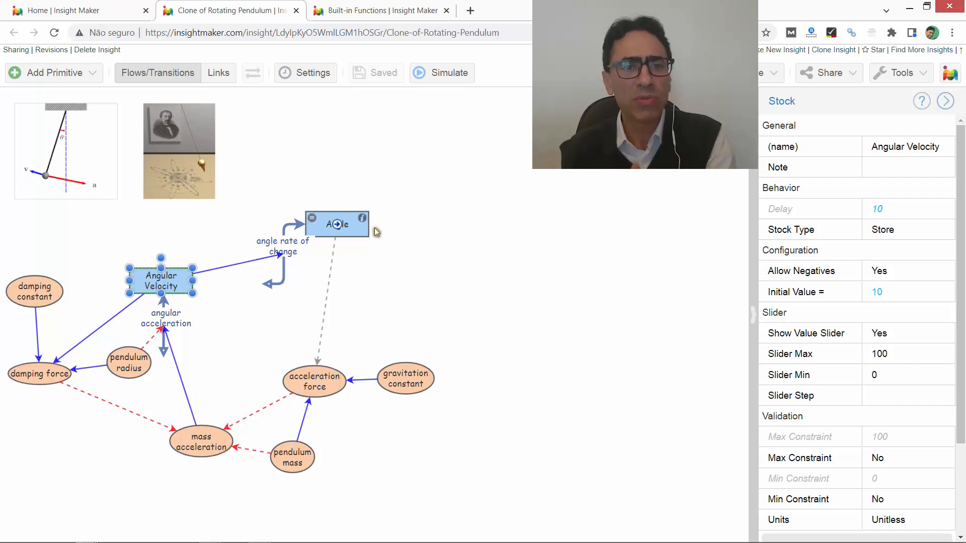
pyautogui.click(351, 227)
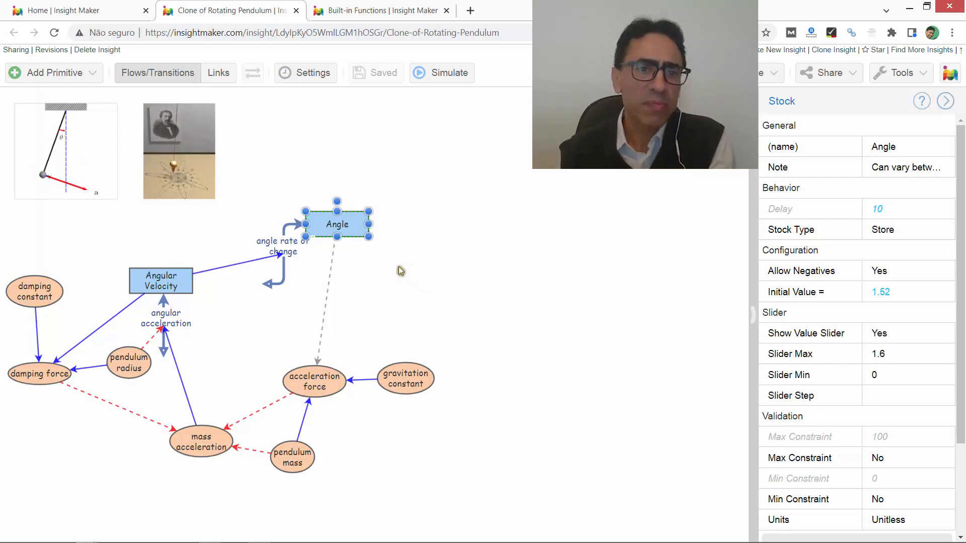
pyautogui.click(281, 276)
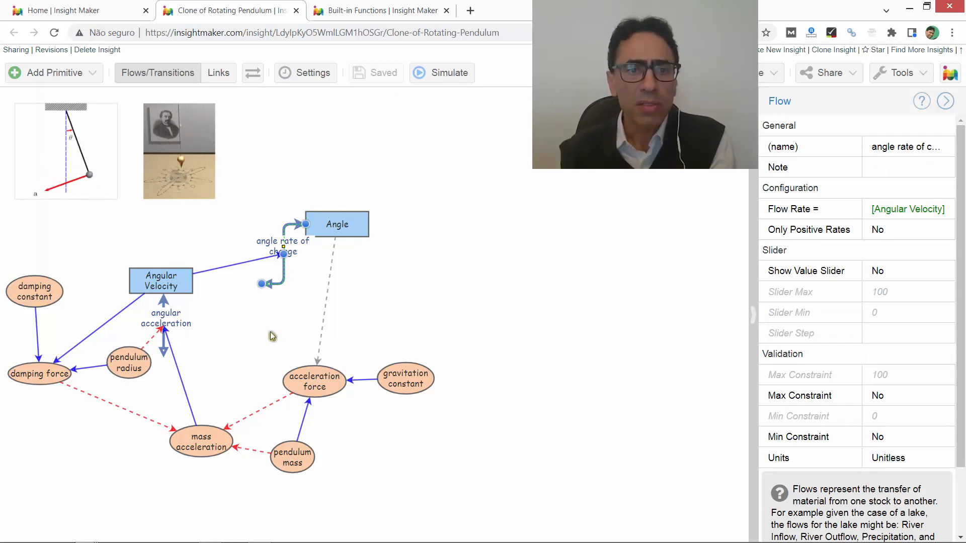
pyautogui.click(309, 261)
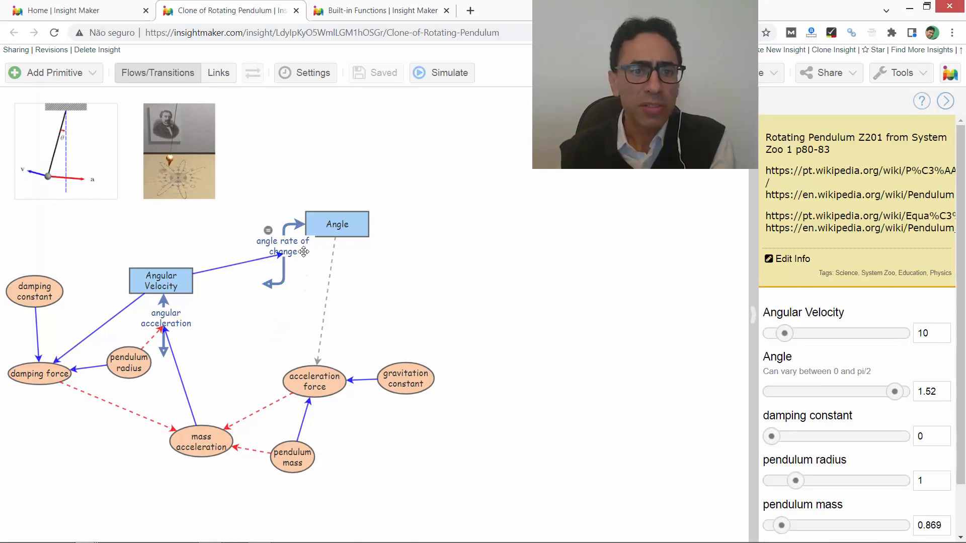
# - Review the flow rate equation of angle rate of change and close it without editing
pyautogui.click(284, 274)
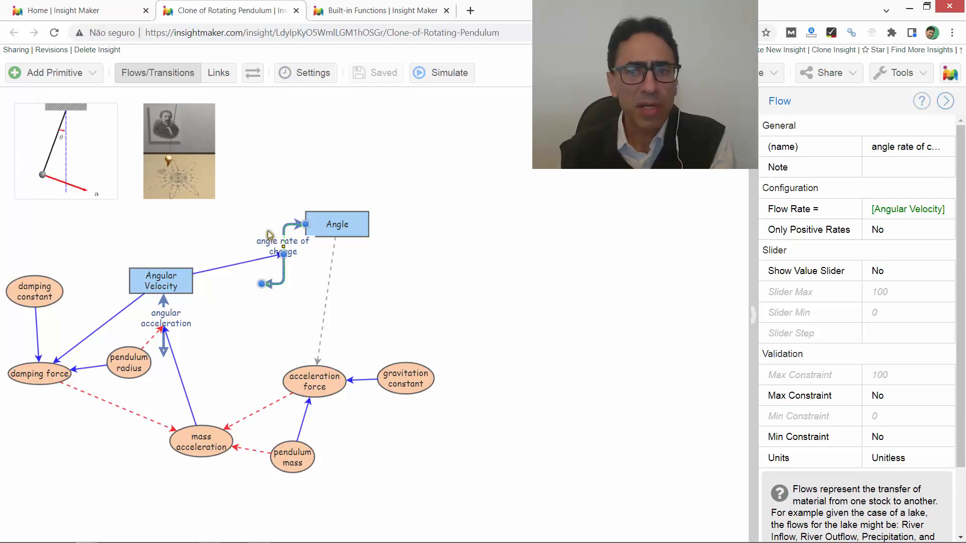
pyautogui.click(937, 210)
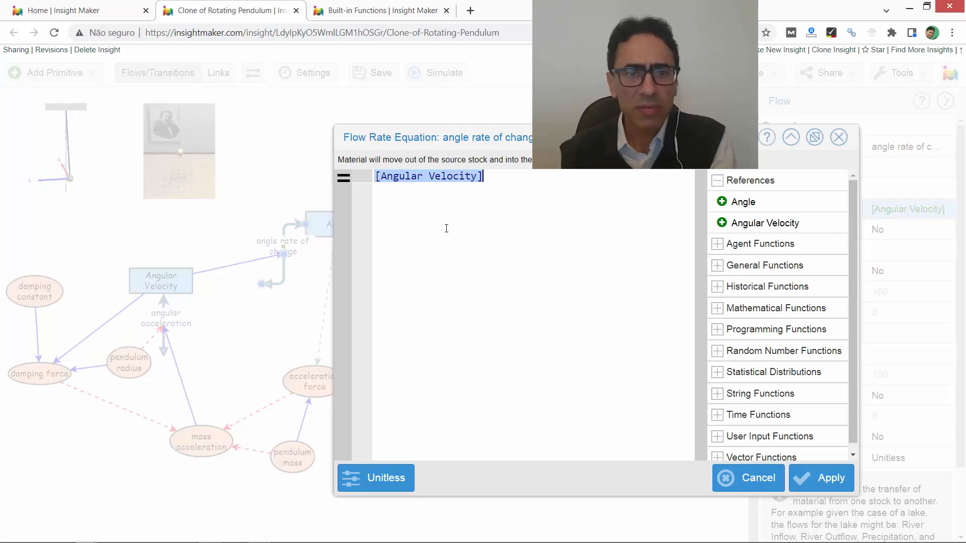
pyautogui.click(765, 478)
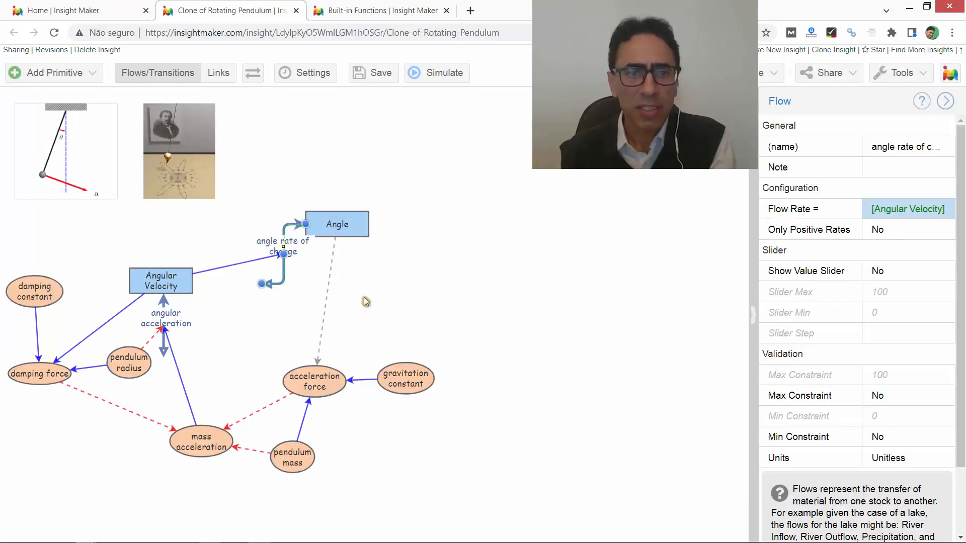
pyautogui.click(468, 312)
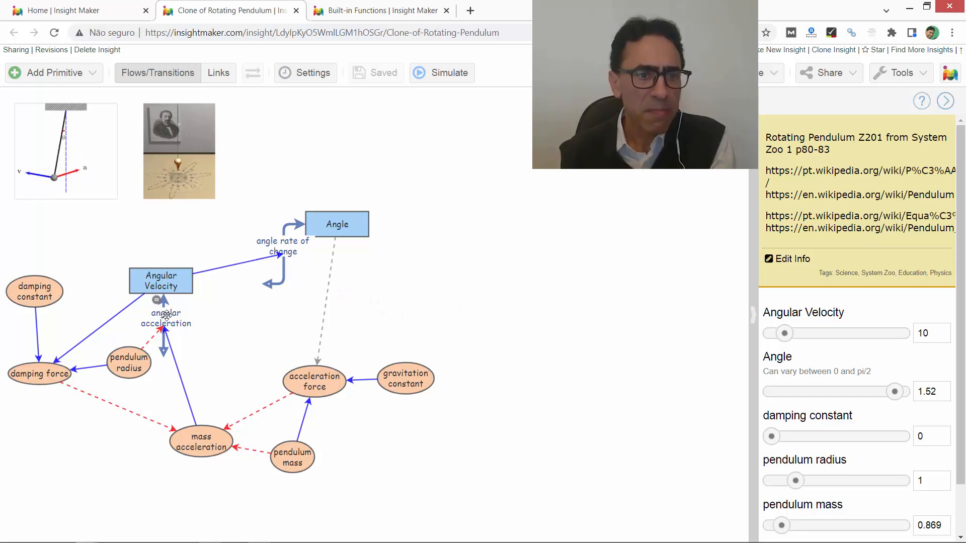
# - Inspect the Angular Velocity stock and review the flow rate equation of its angular acceleration flow without editing
pyautogui.click(172, 284)
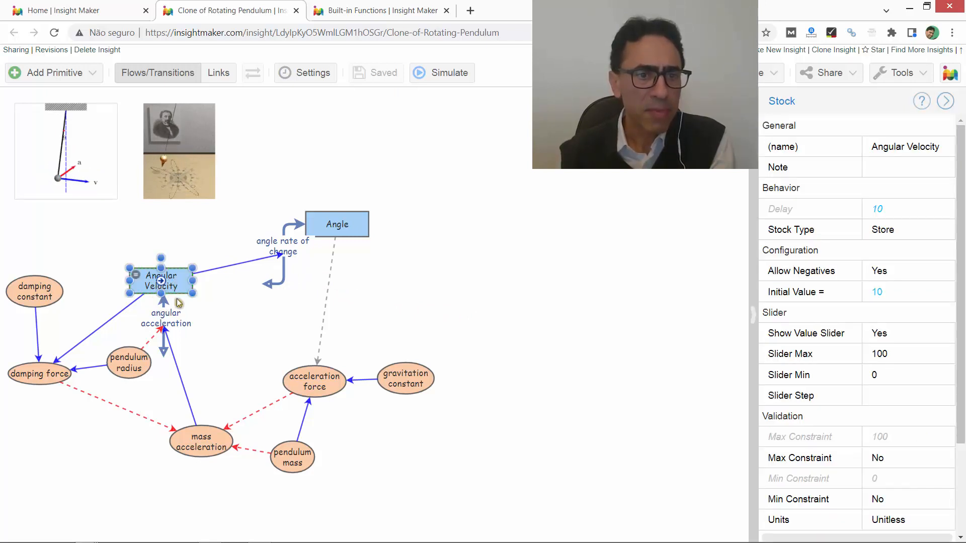
pyautogui.click(160, 339)
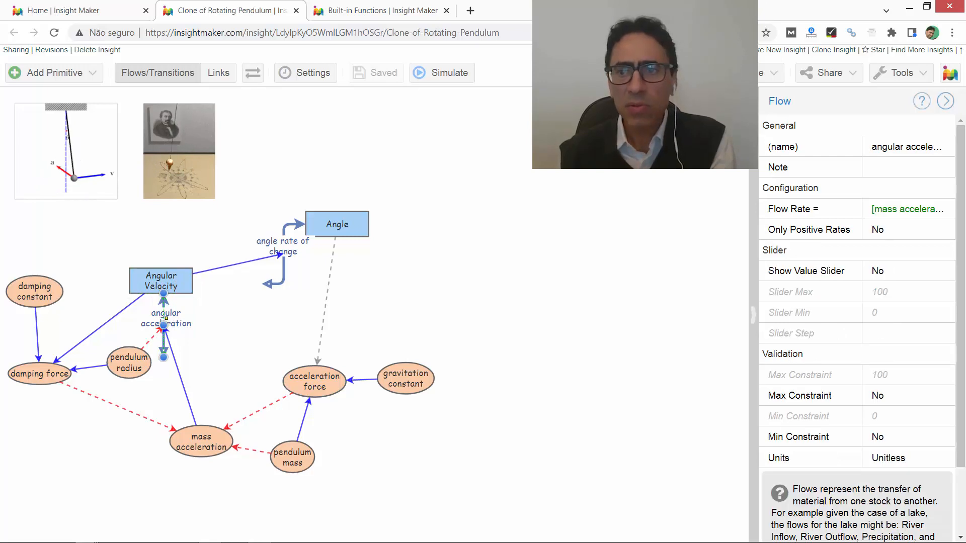
pyautogui.click(945, 214)
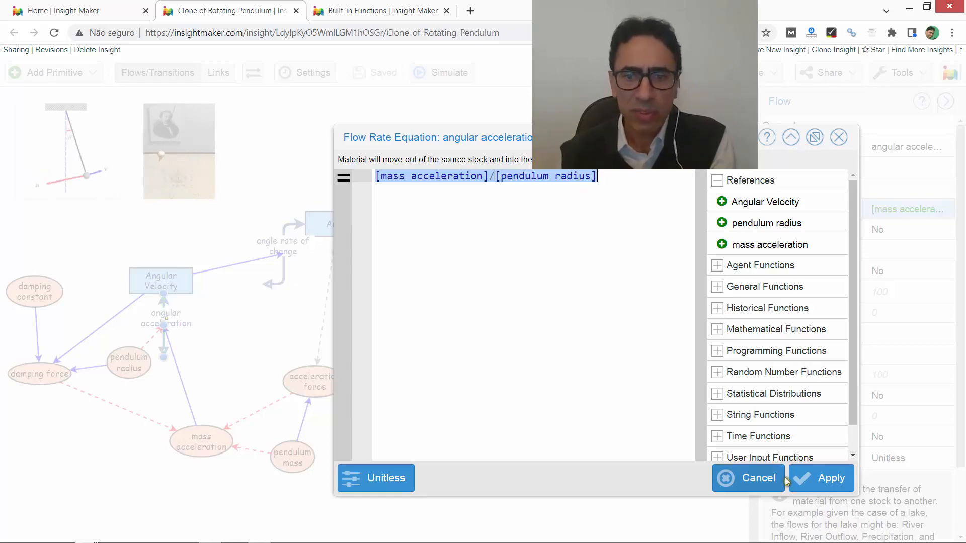
pyautogui.click(753, 479)
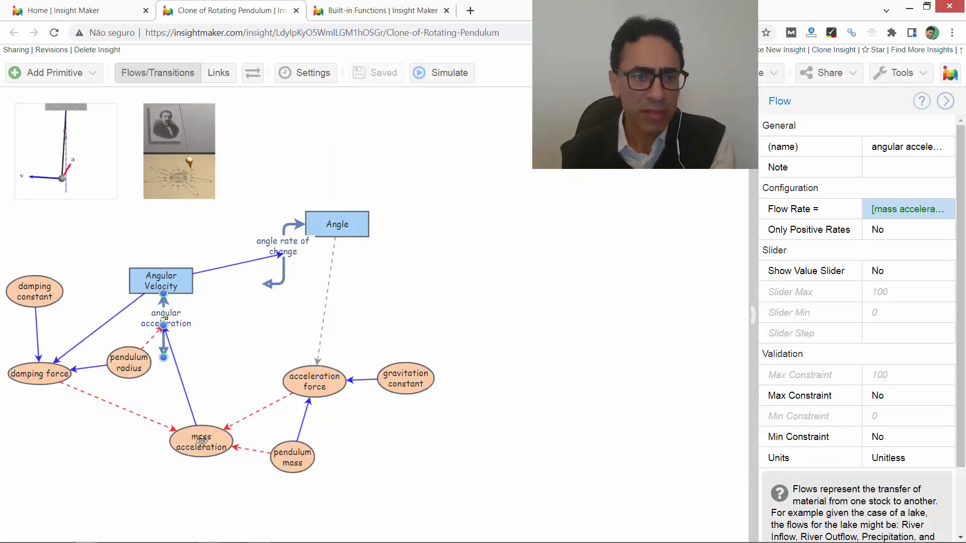
# - Review the equation of the mass acceleration variable and close it without editing
pyautogui.click(201, 442)
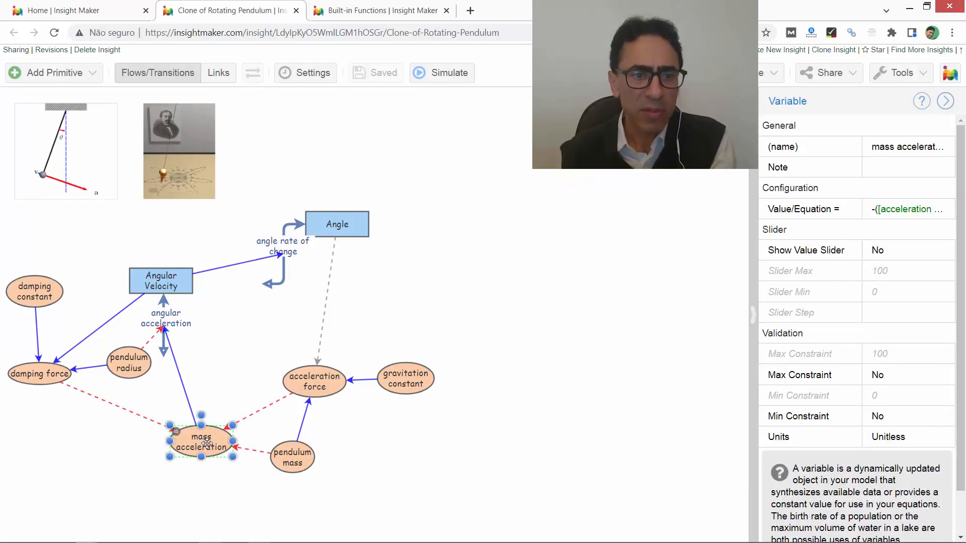
pyautogui.doubleClick(176, 436)
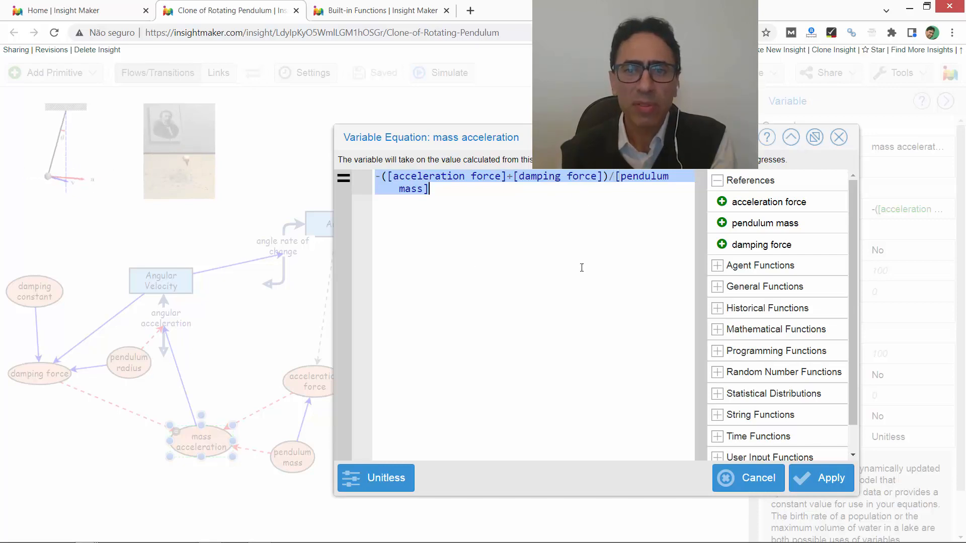
pyautogui.click(747, 480)
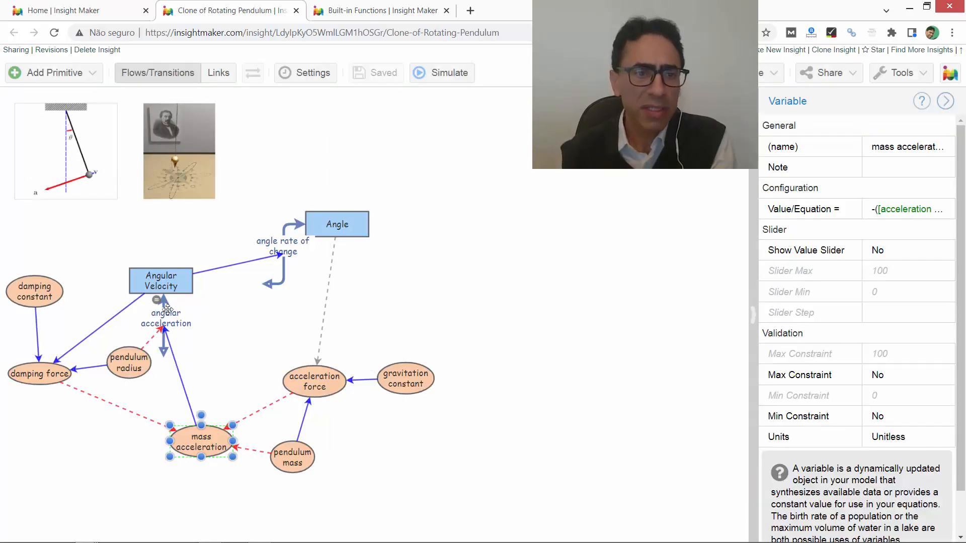
# - Review the damping force equation together with the properties of its pendulum radius and damping constant inputs
pyautogui.click(136, 369)
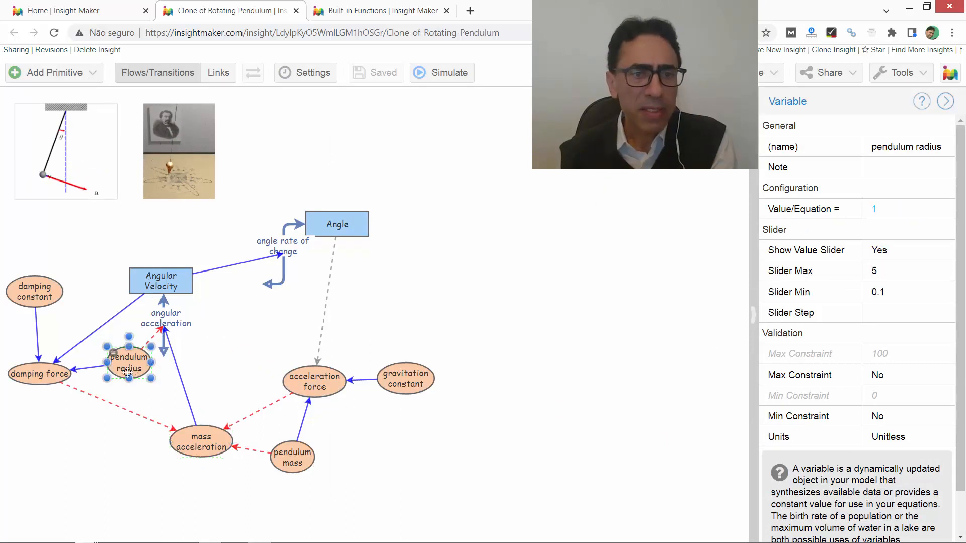
pyautogui.click(56, 378)
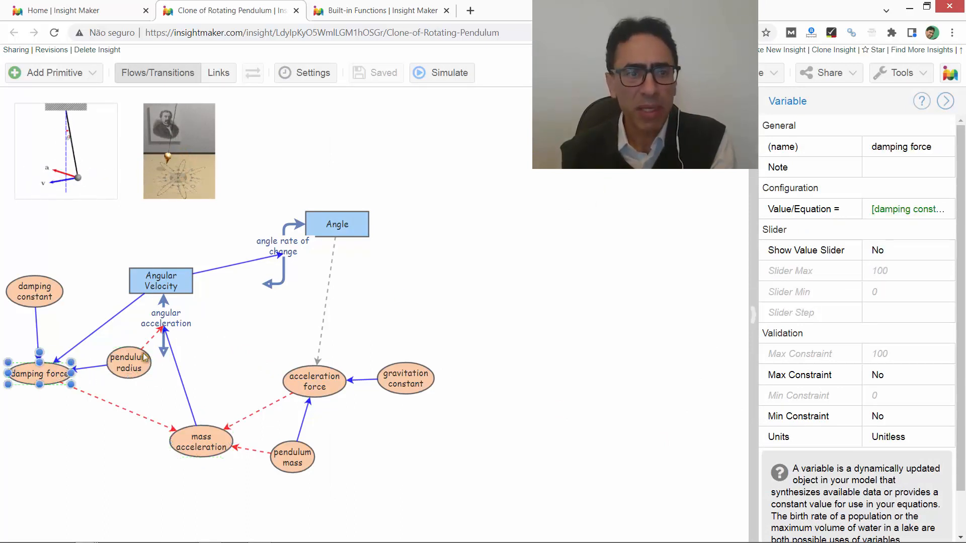
pyautogui.doubleClick(16, 373)
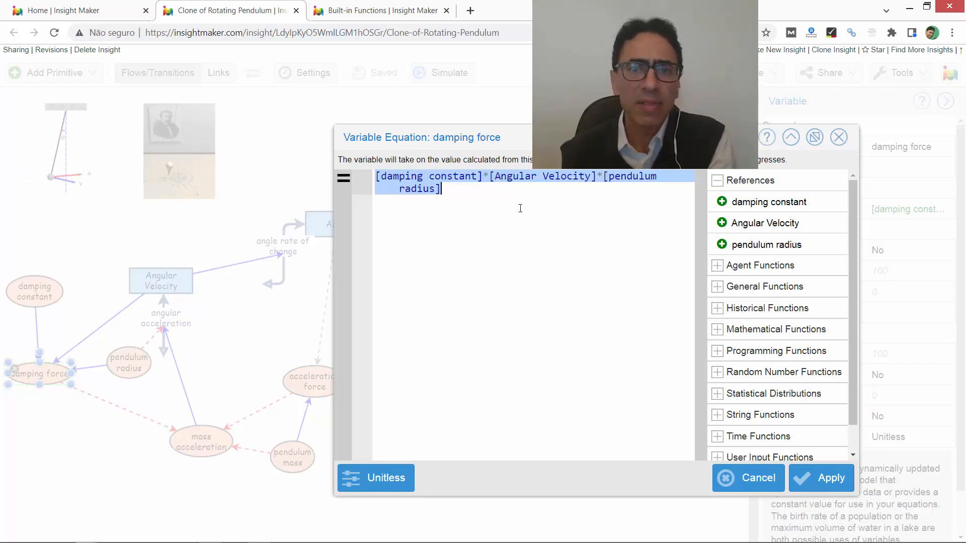
pyautogui.click(758, 478)
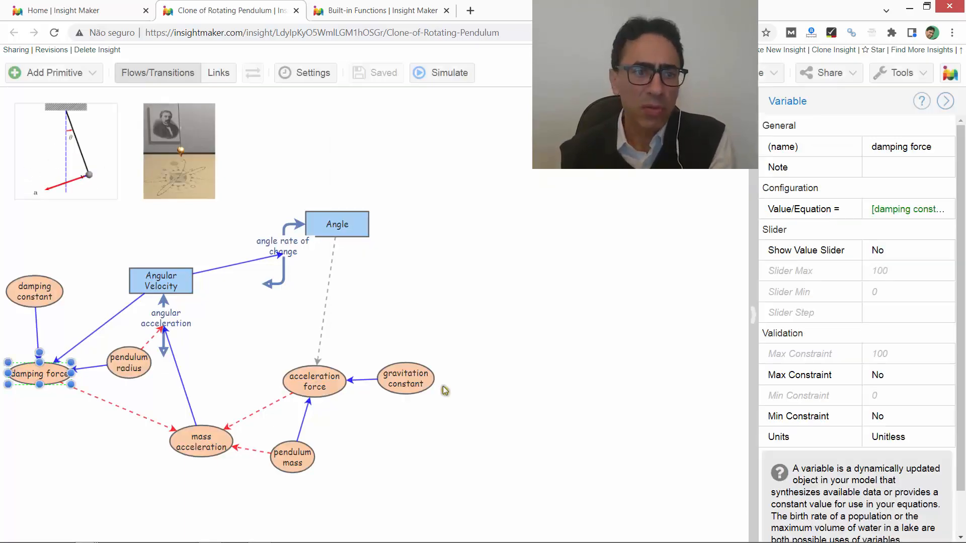
pyautogui.click(24, 291)
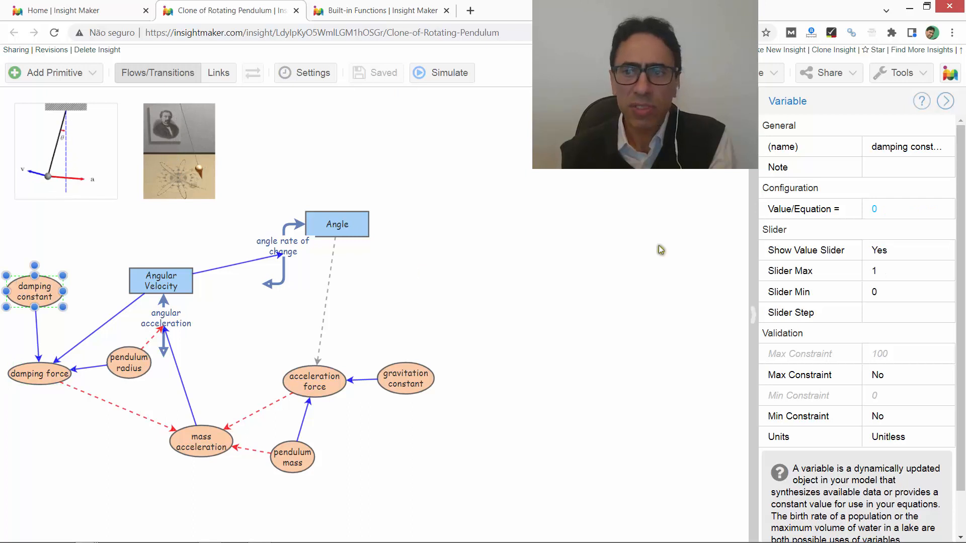
pyautogui.click(563, 273)
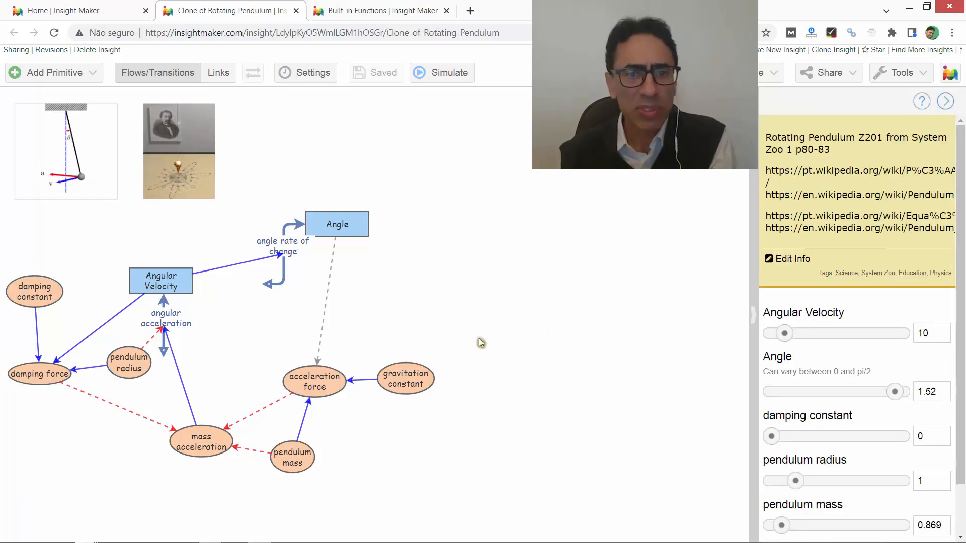
# - Check the gravitation constant's properties and the simulation time settings without changing them
pyautogui.click(399, 386)
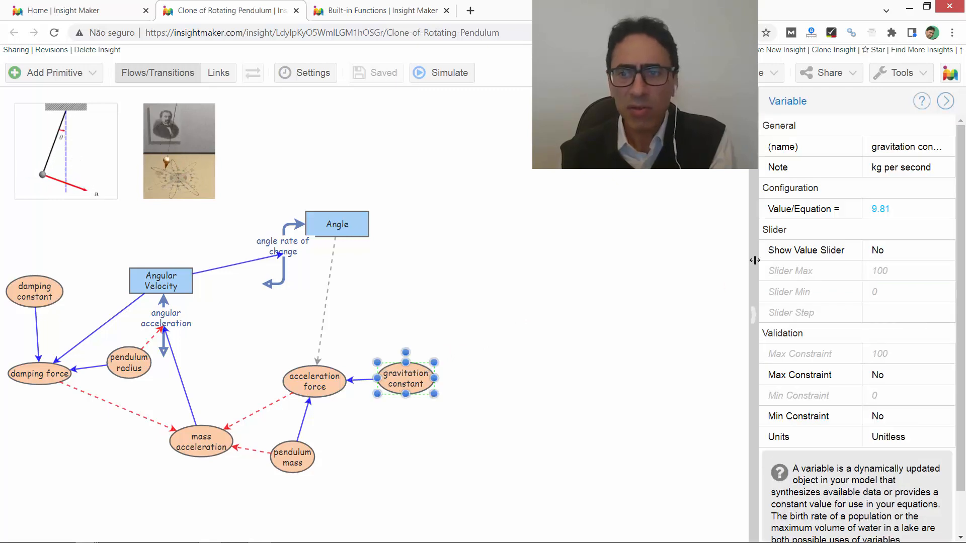
pyautogui.click(304, 74)
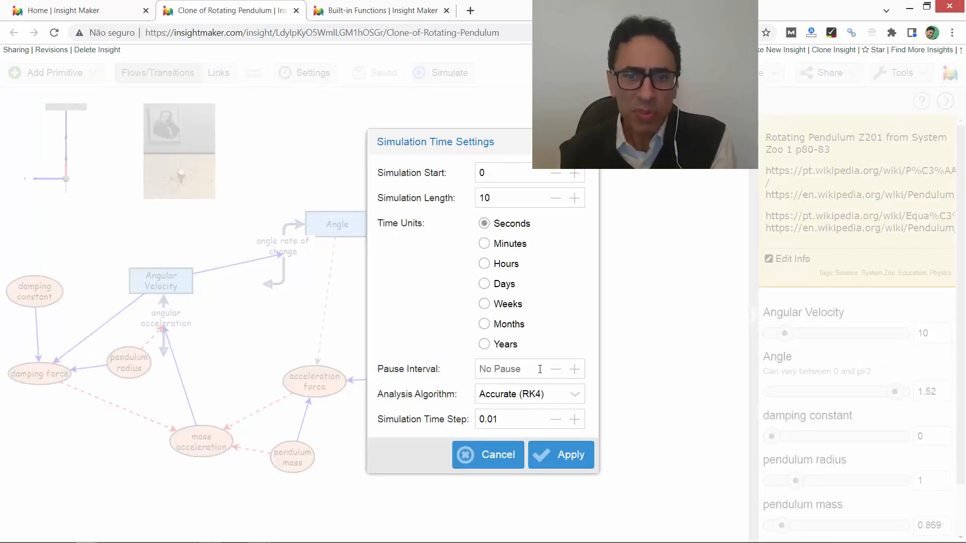
pyautogui.click(509, 460)
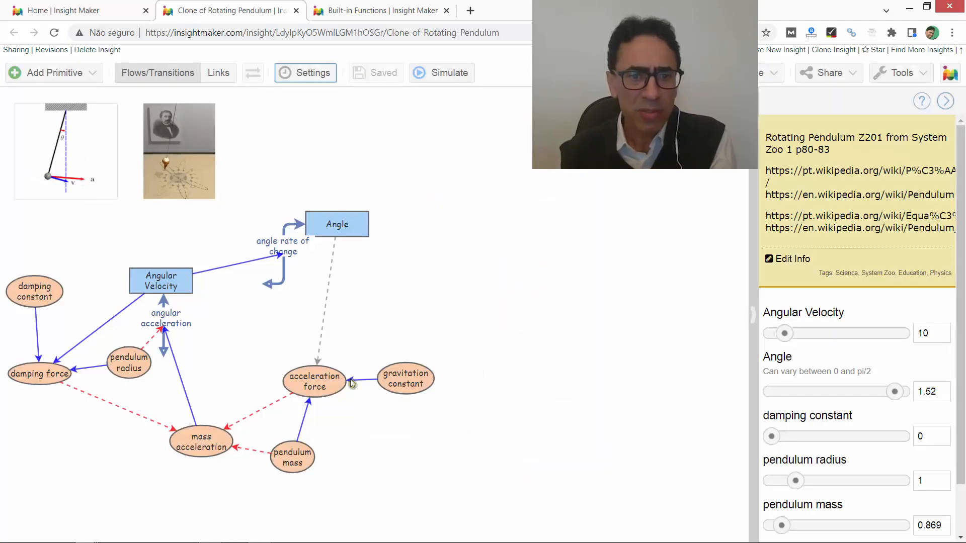
# - Review the acceleration force equation and the pendulum mass value, closing both without editing
pyautogui.click(323, 381)
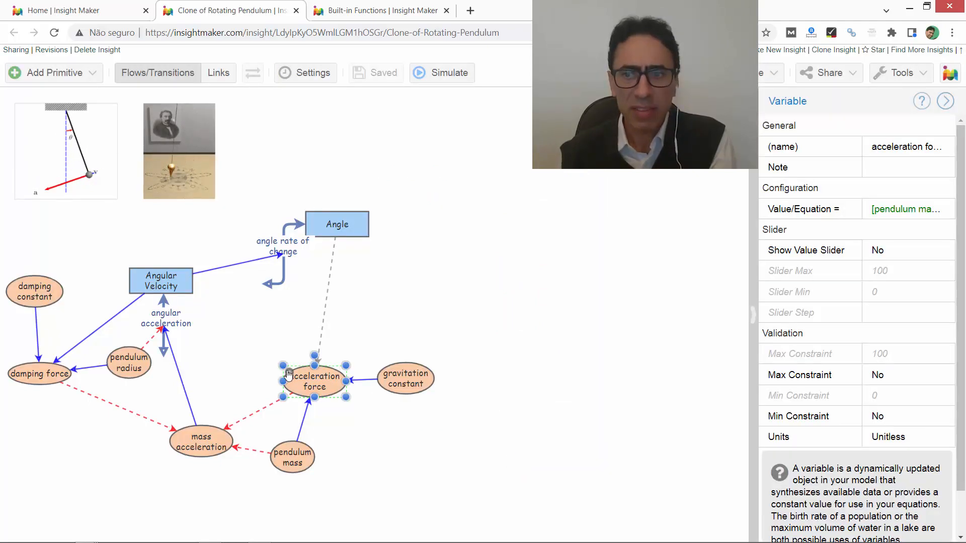
pyautogui.doubleClick(289, 375)
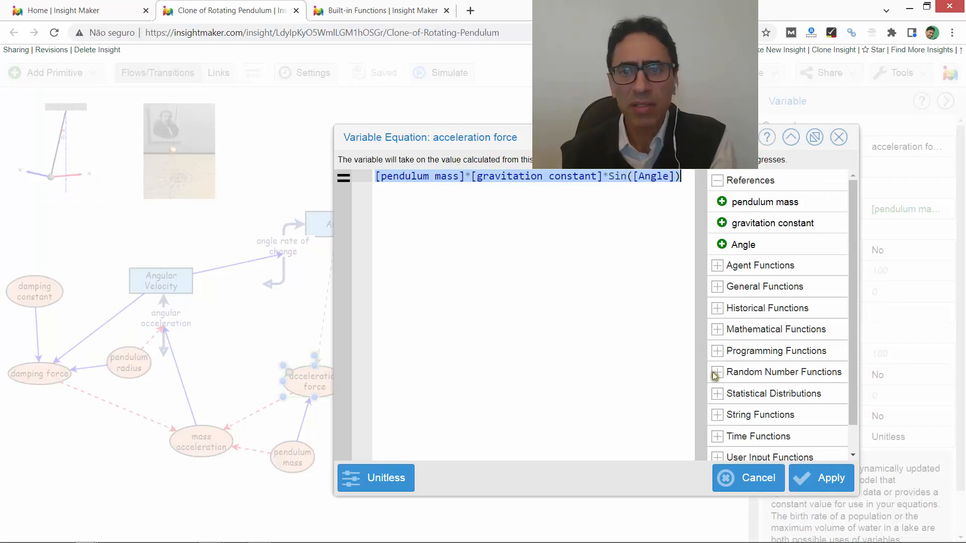
pyautogui.click(730, 478)
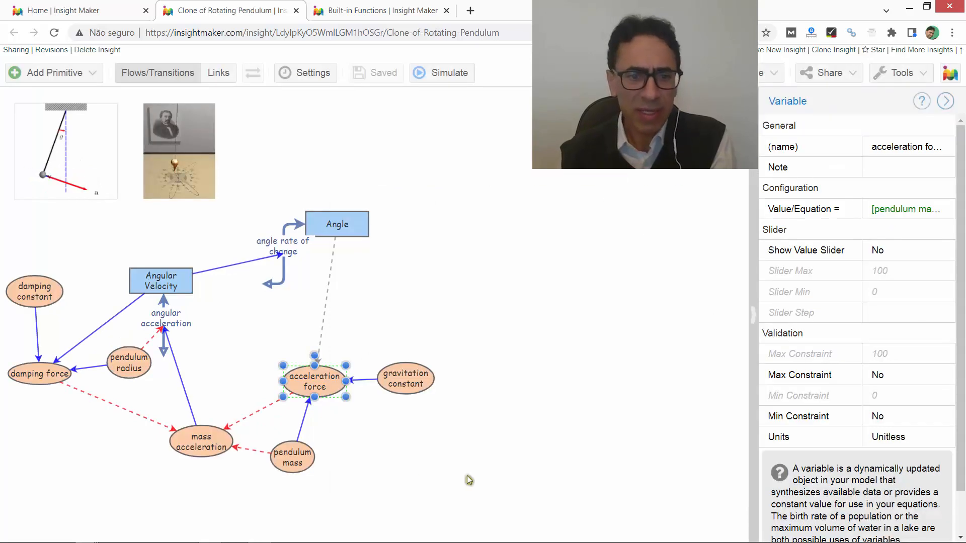
pyautogui.doubleClick(277, 449)
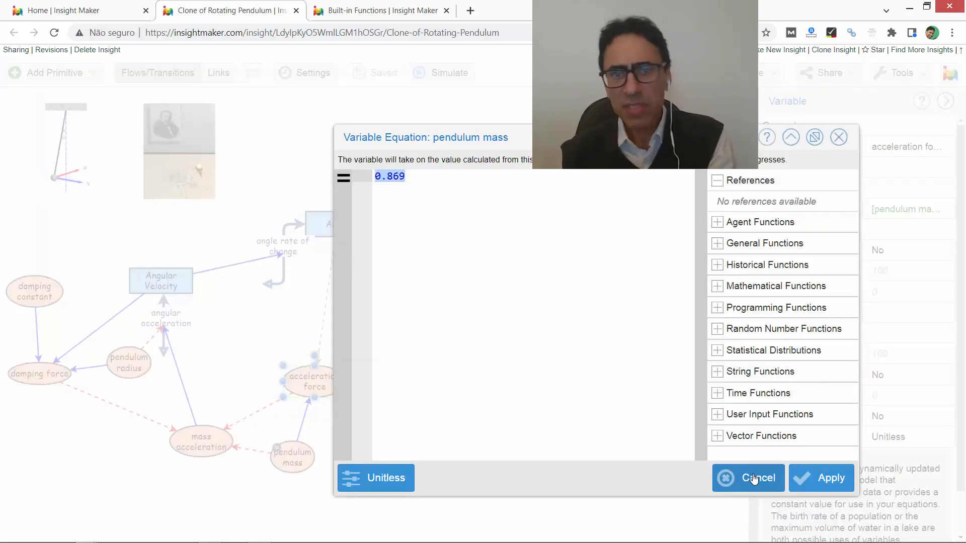
pyautogui.click(753, 478)
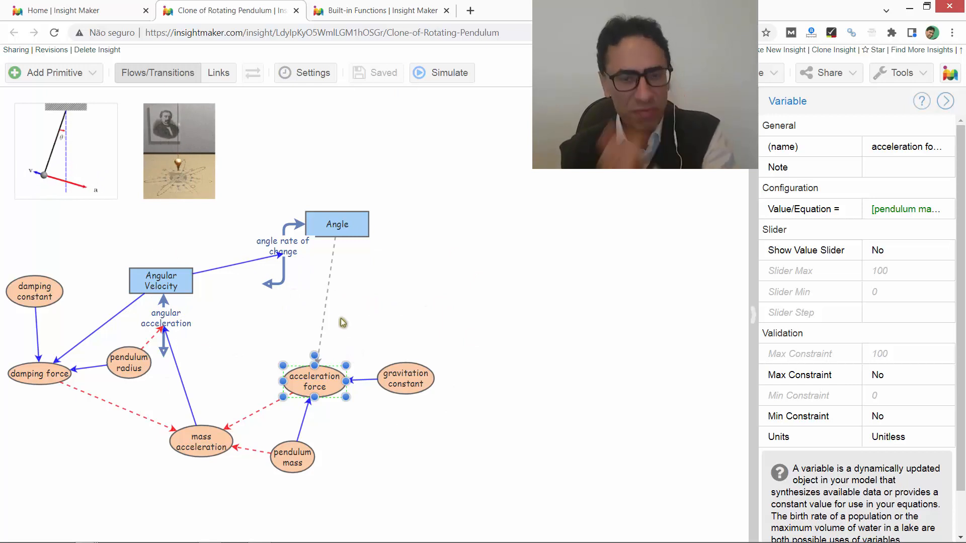
pyautogui.click(627, 298)
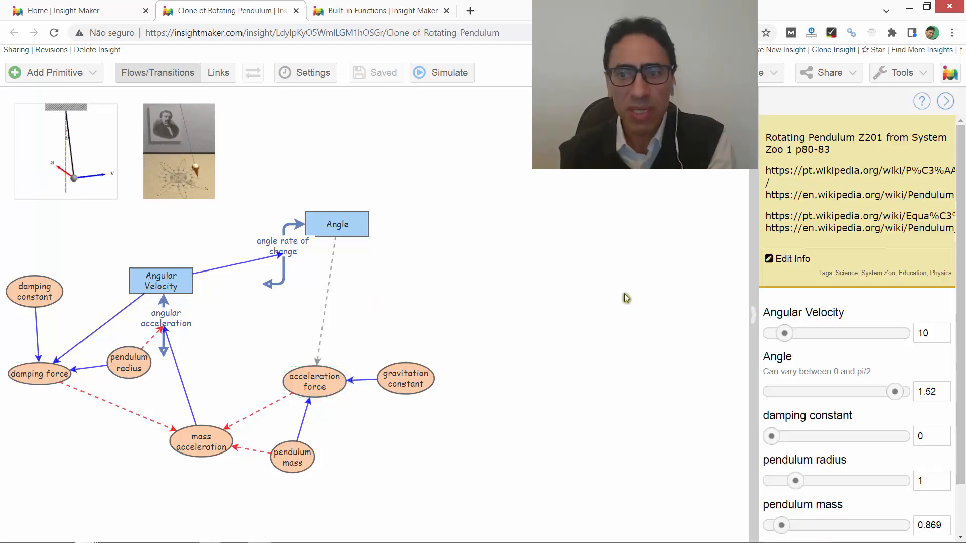
# - Simulate the rotating pendulum, reposition the results window, and compare the time diagram with and without the angular acceleration curve
pyautogui.click(445, 72)
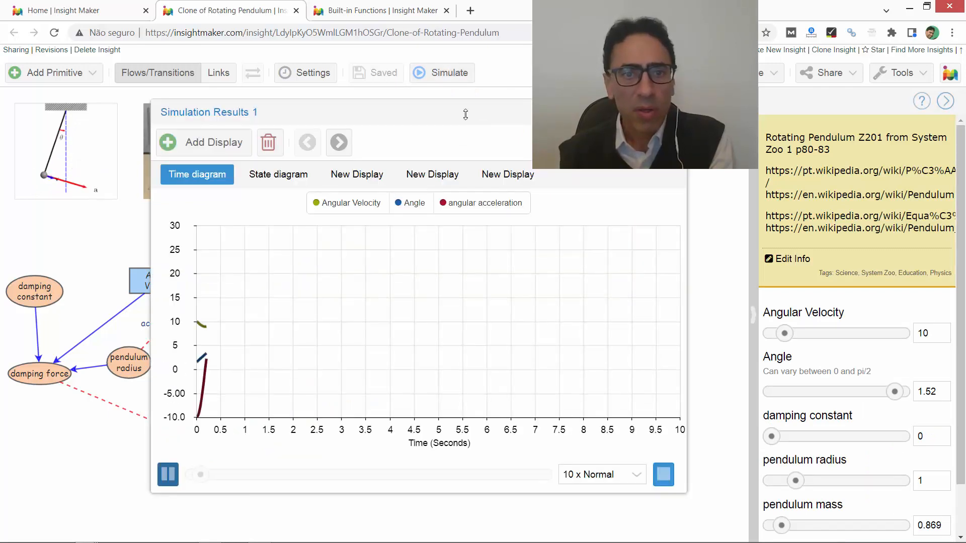
pyautogui.moveTo(427, 112); pyautogui.dragTo(375, 121)
pyautogui.moveTo(301, 125); pyautogui.dragTo(217, 130)
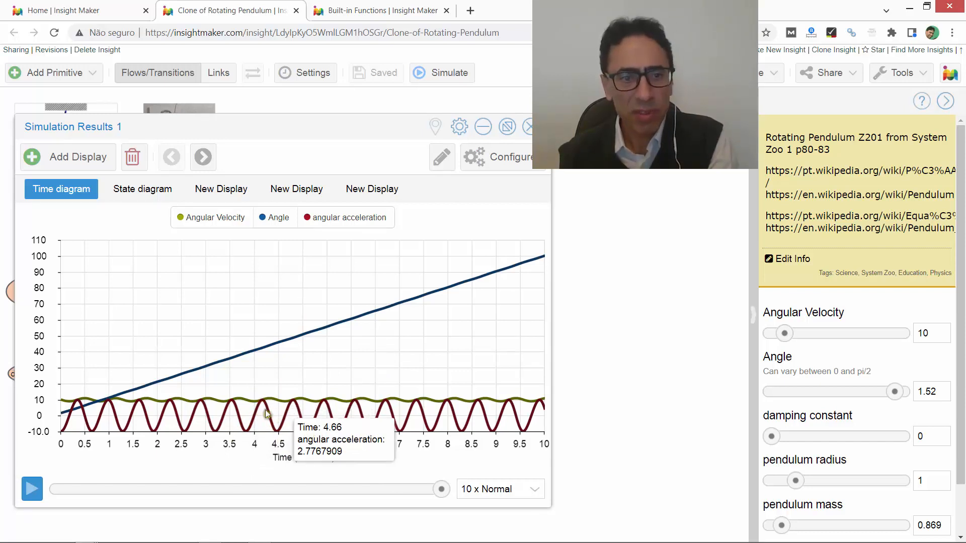
pyautogui.click(331, 215)
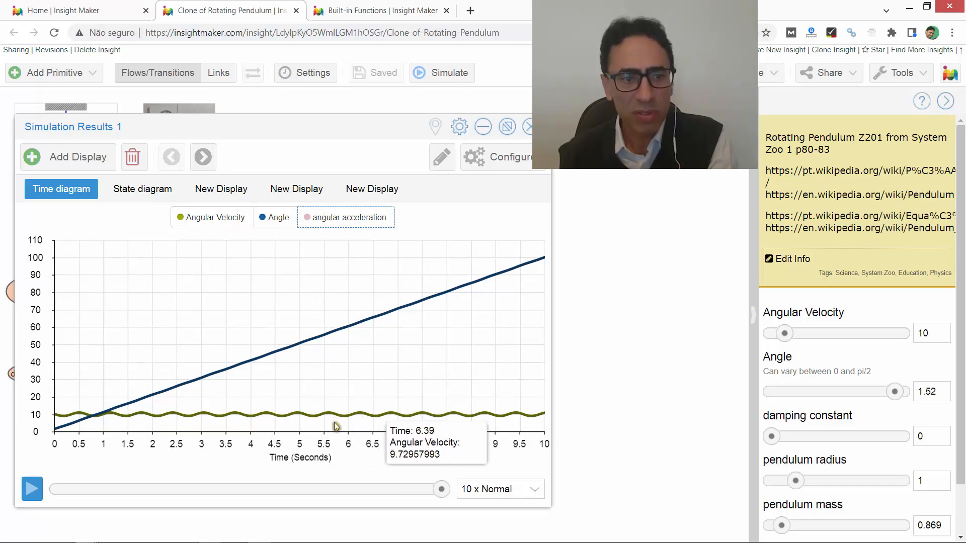
pyautogui.click(322, 213)
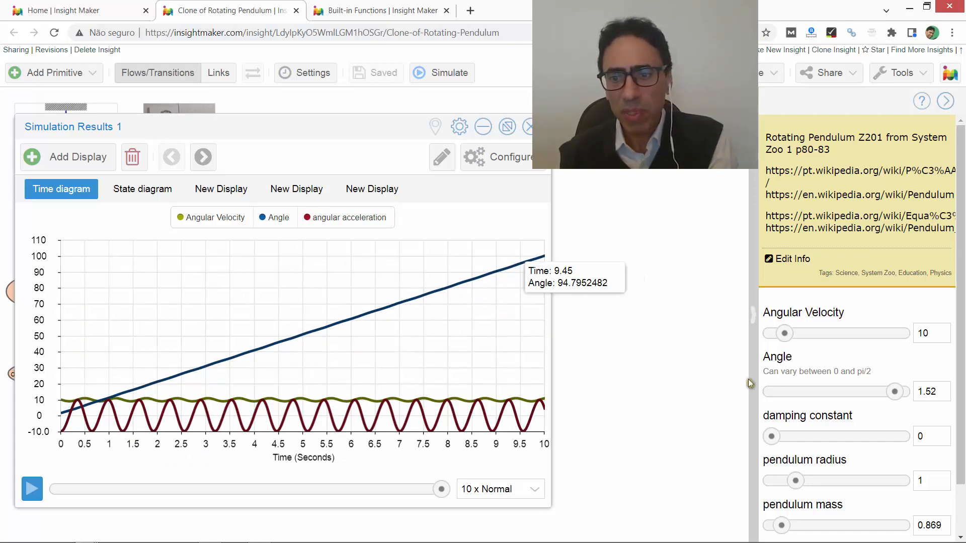
# - Set the damping constant to 0.5 and simulate the pendulum to view its time diagram
pyautogui.doubleClick(926, 436)
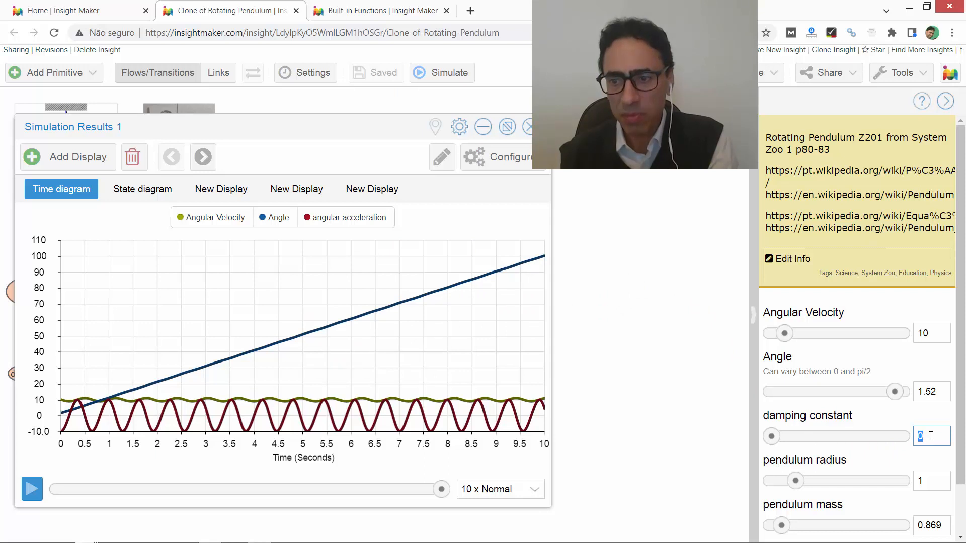
pyautogui.write('0.5')
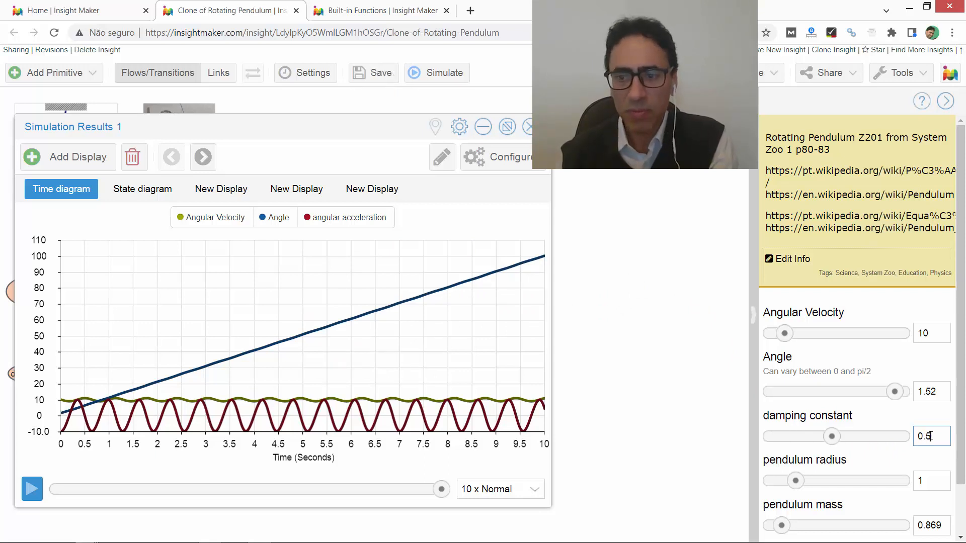
pyautogui.click(434, 73)
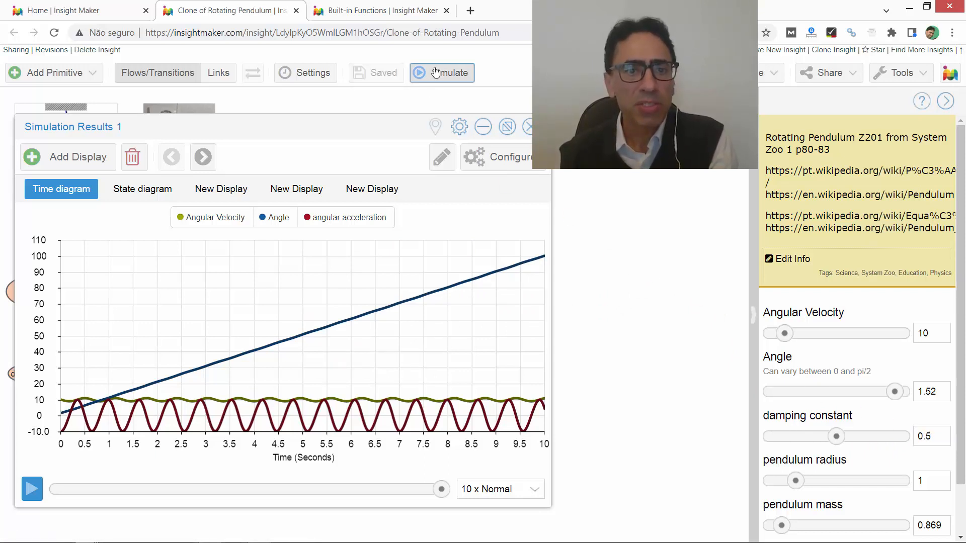
pyautogui.click(435, 73)
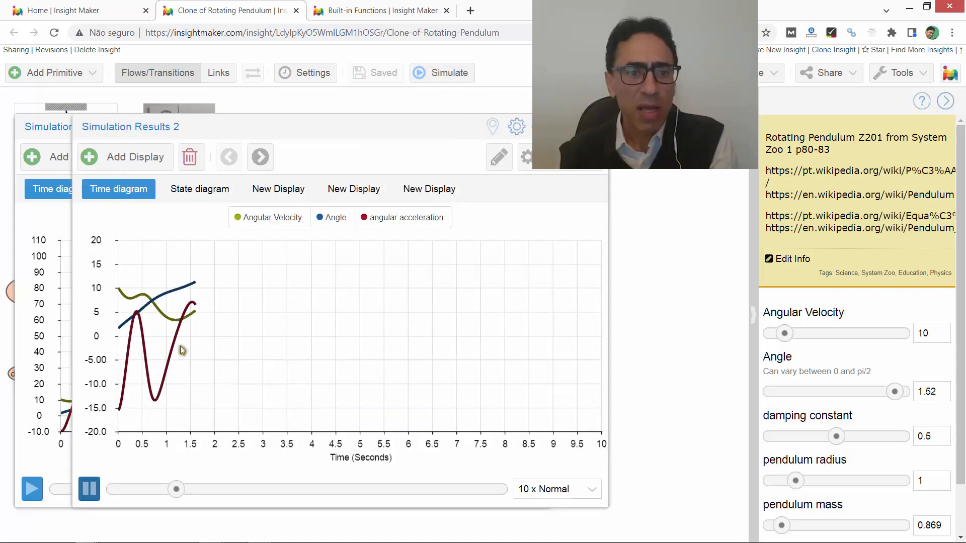
pyautogui.moveTo(158, 376)
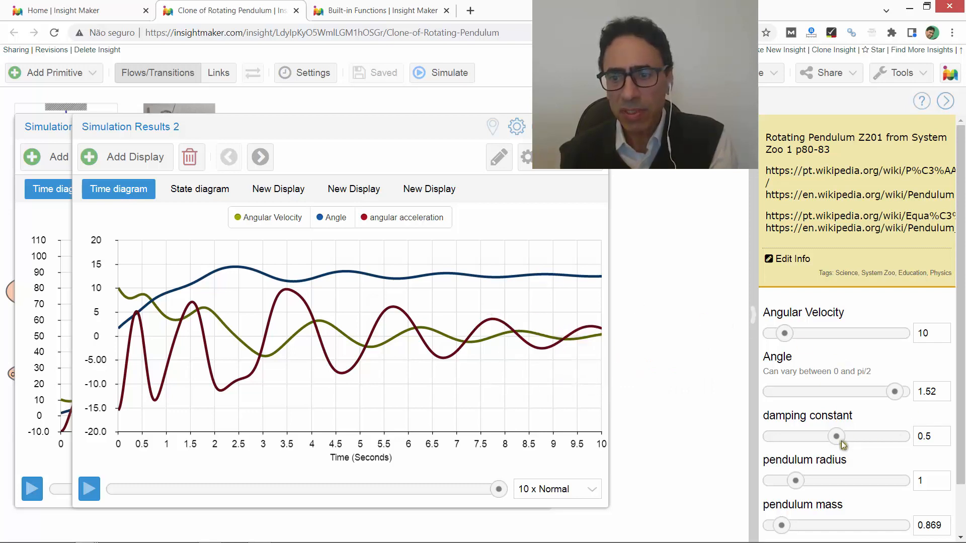
# - Simulate the pendulum with a damping constant of 1 and compare the time diagram with and without the angular acceleration curve
pyautogui.moveTo(837, 436); pyautogui.dragTo(916, 436)
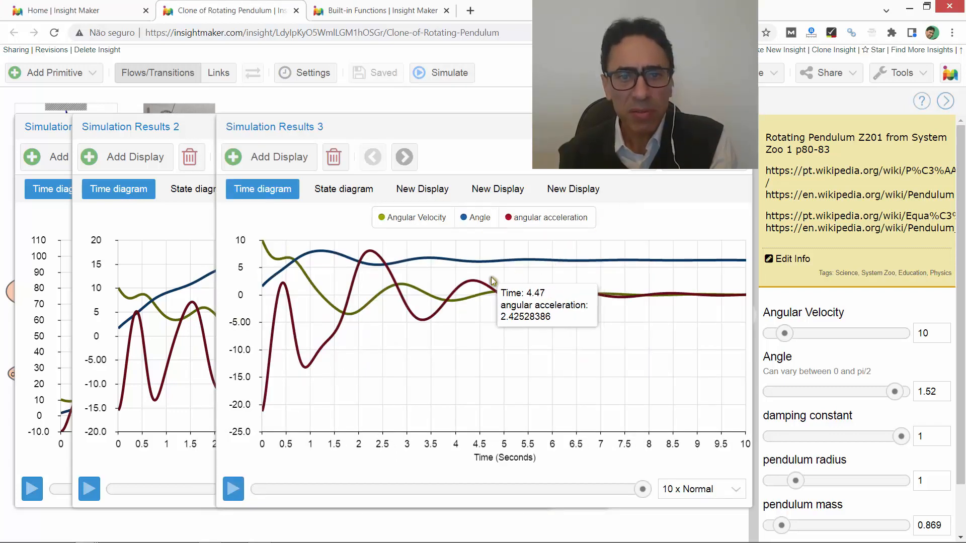
pyautogui.click(233, 488)
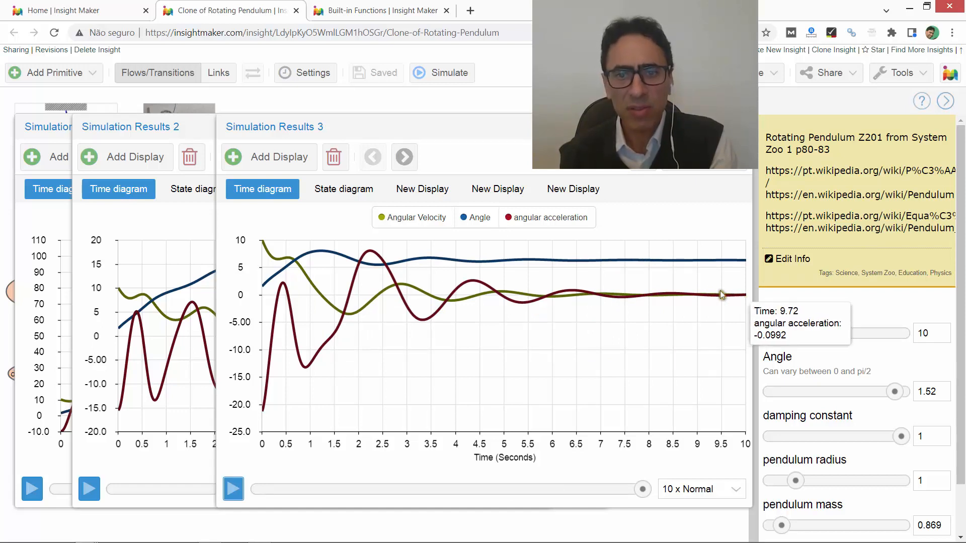
pyautogui.click(564, 218)
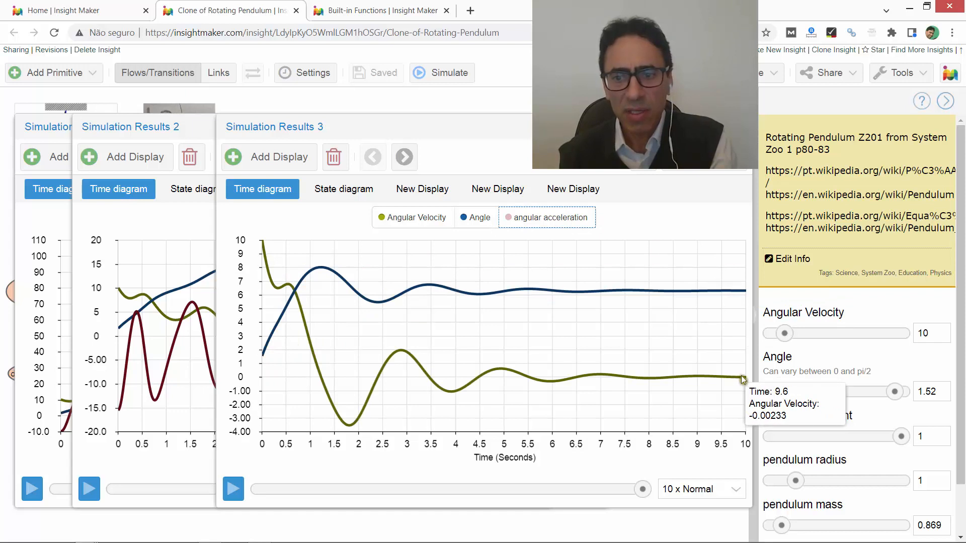
pyautogui.click(574, 222)
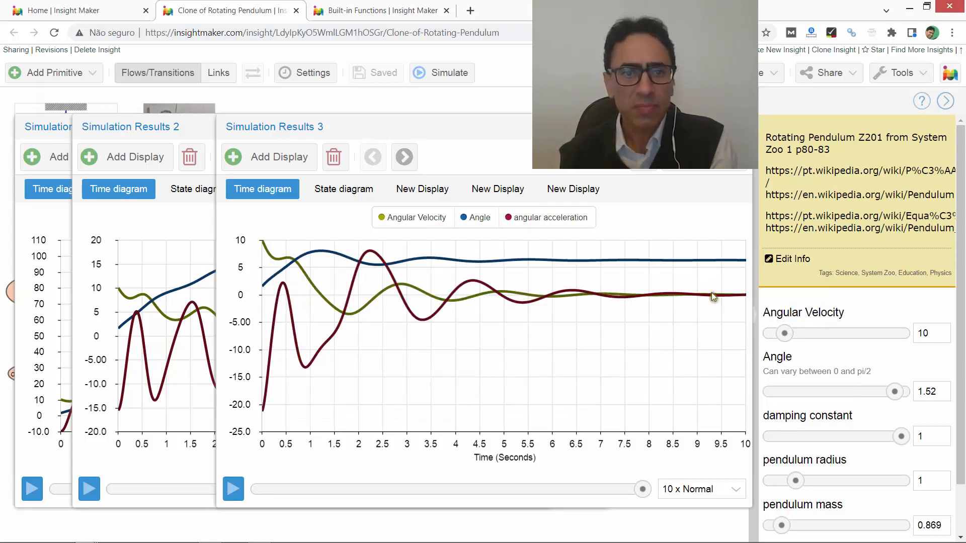
# - Examine the state diagram and the other scatter plots relating angle, angle rate of change, angular acceleration and angular velocity
pyautogui.click(325, 191)
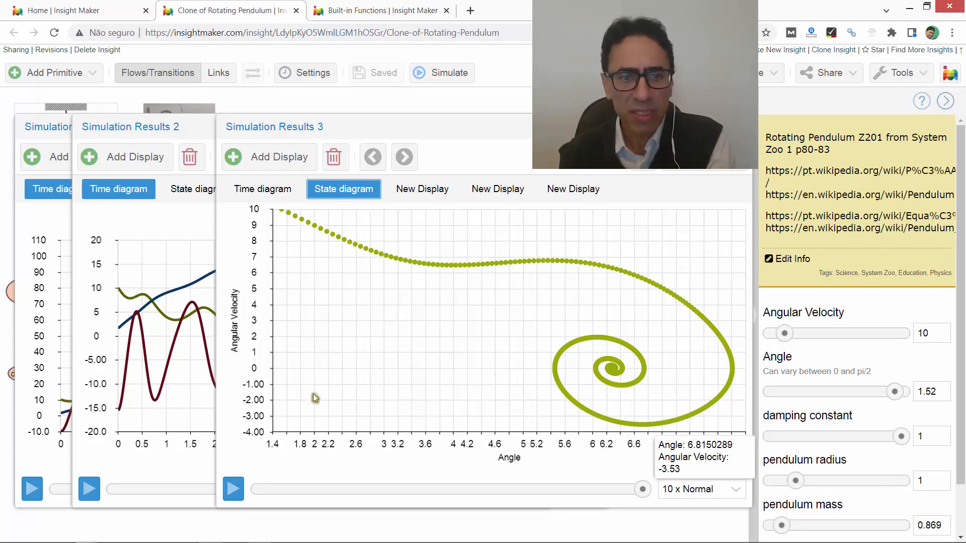
pyautogui.moveTo(613, 371)
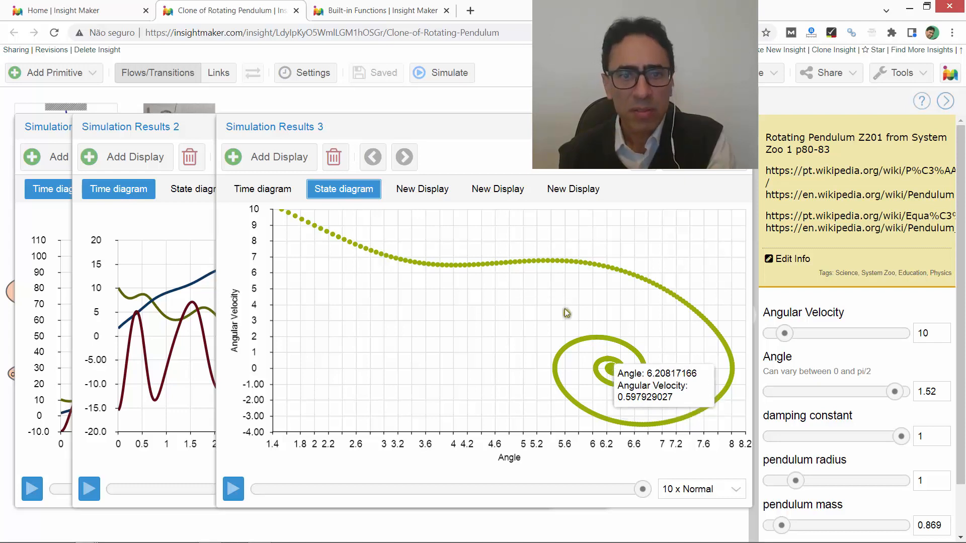
pyautogui.click(415, 200)
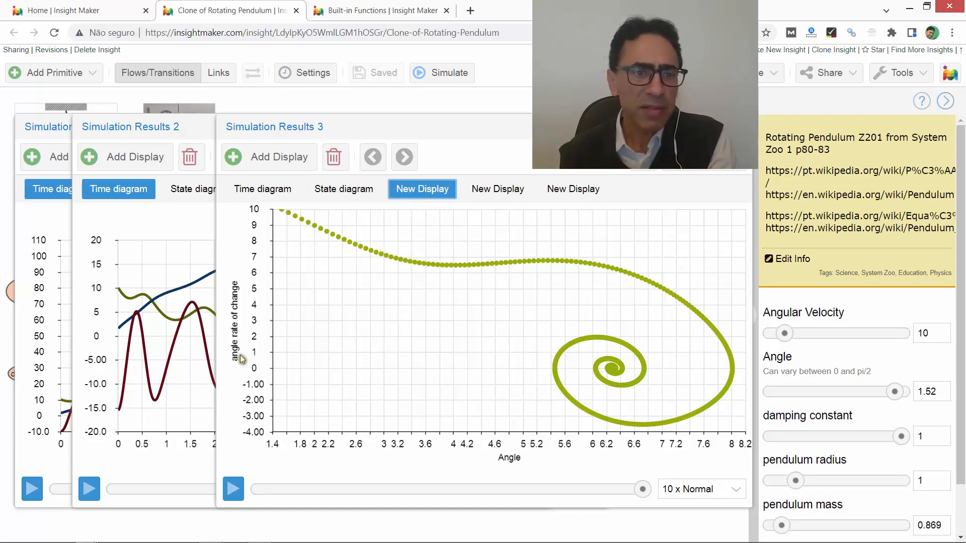
pyautogui.click(363, 189)
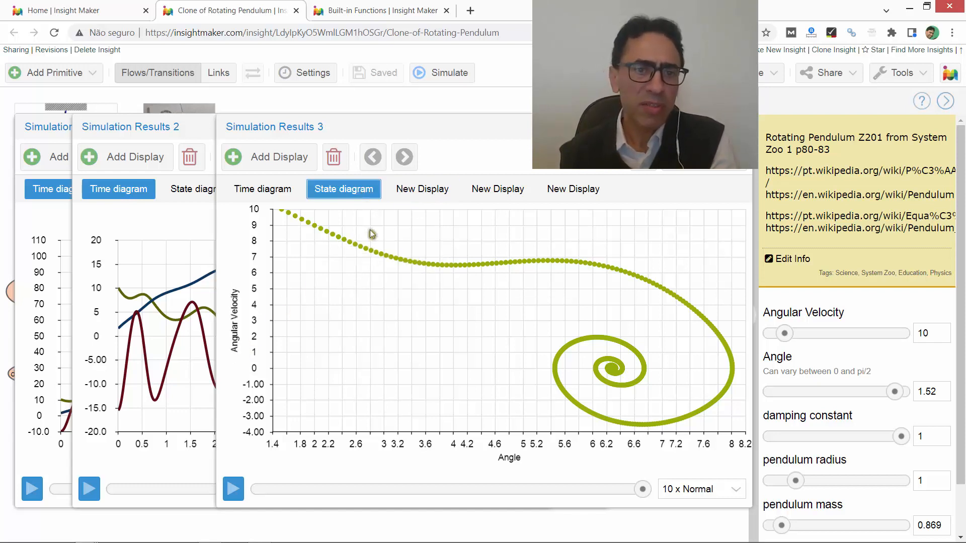
pyautogui.click(413, 196)
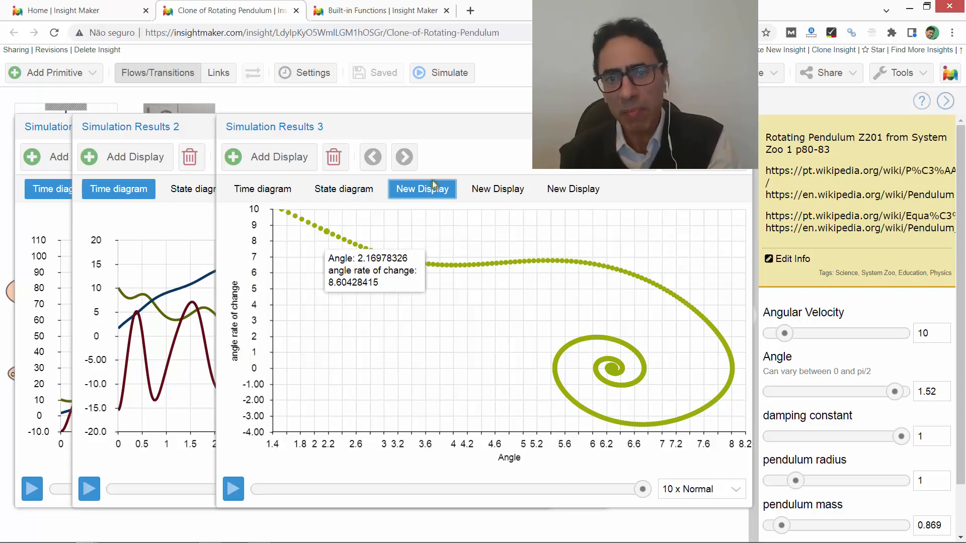
pyautogui.click(496, 192)
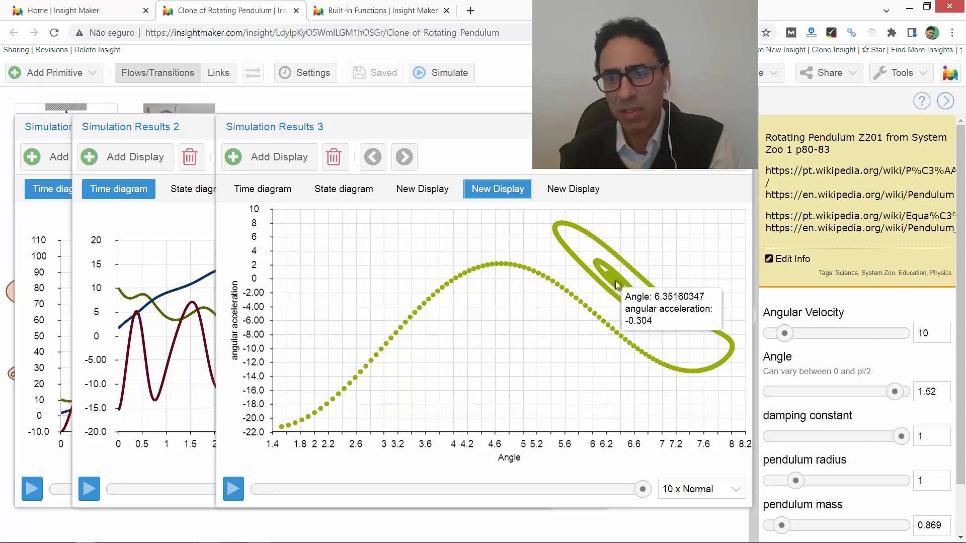
pyautogui.click(573, 190)
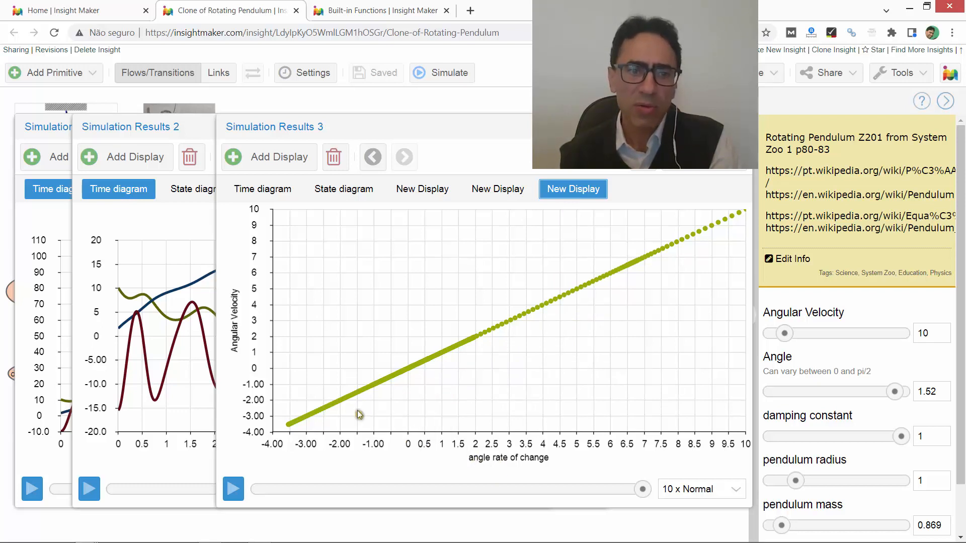
pyautogui.moveTo(449, 366)
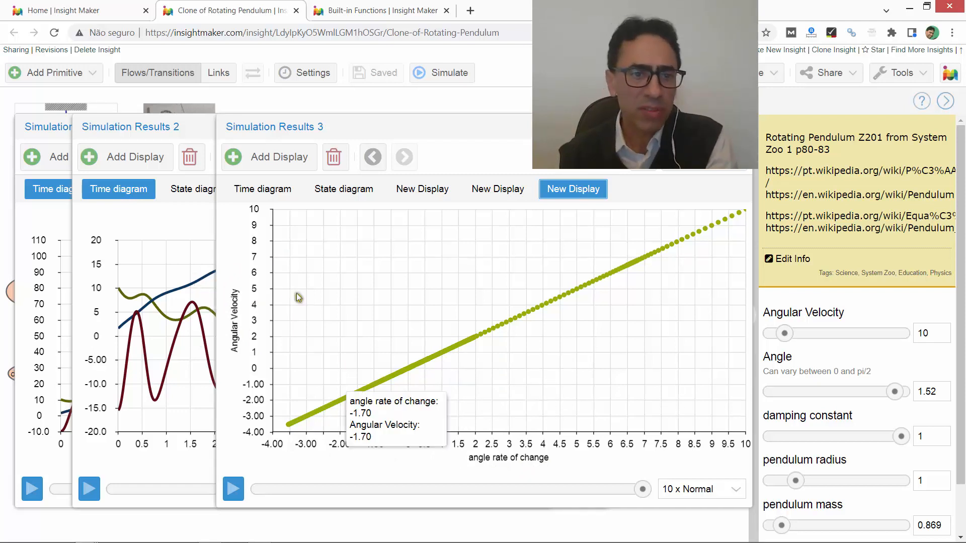
pyautogui.moveTo(298, 422)
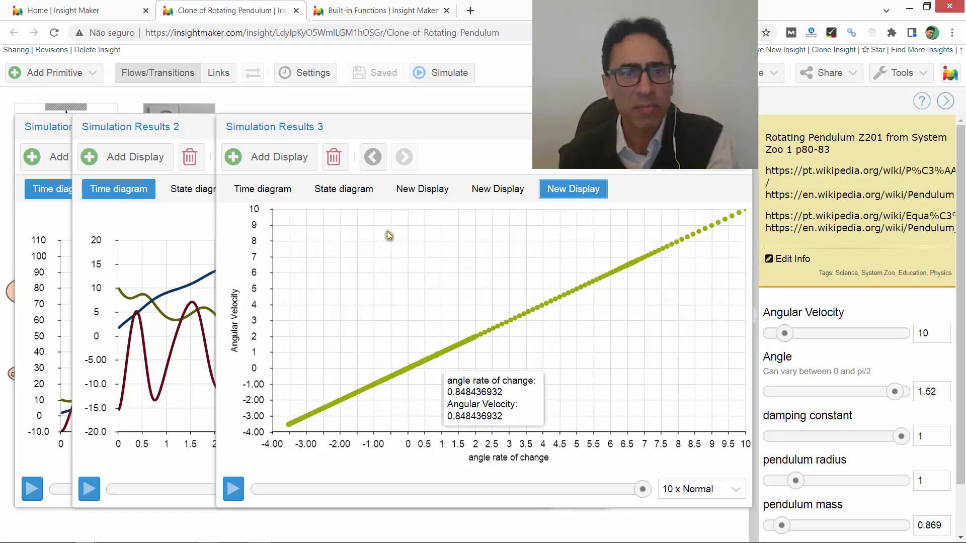
# - Add a table display of Angular Velocity and Angle to the results of the latest simulation
pyautogui.click(275, 160)
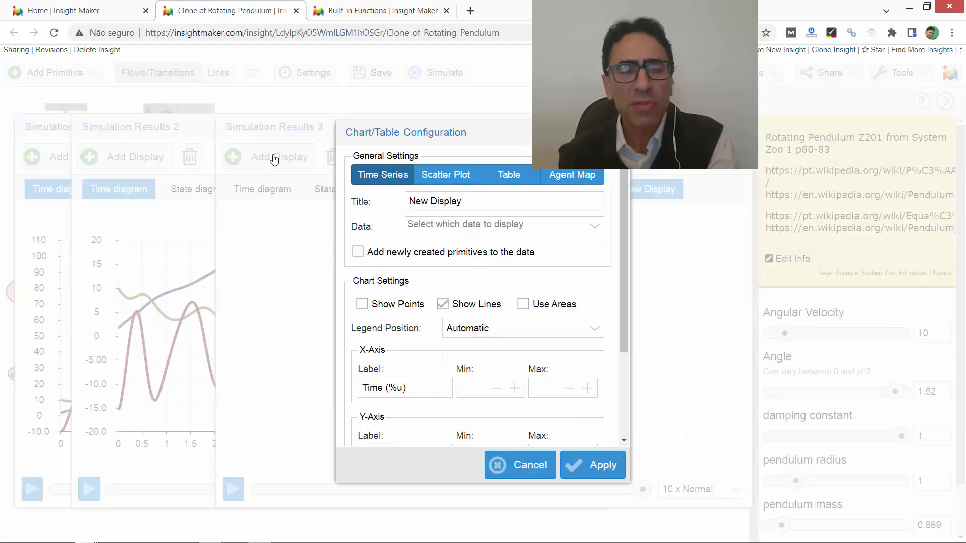
pyautogui.click(513, 177)
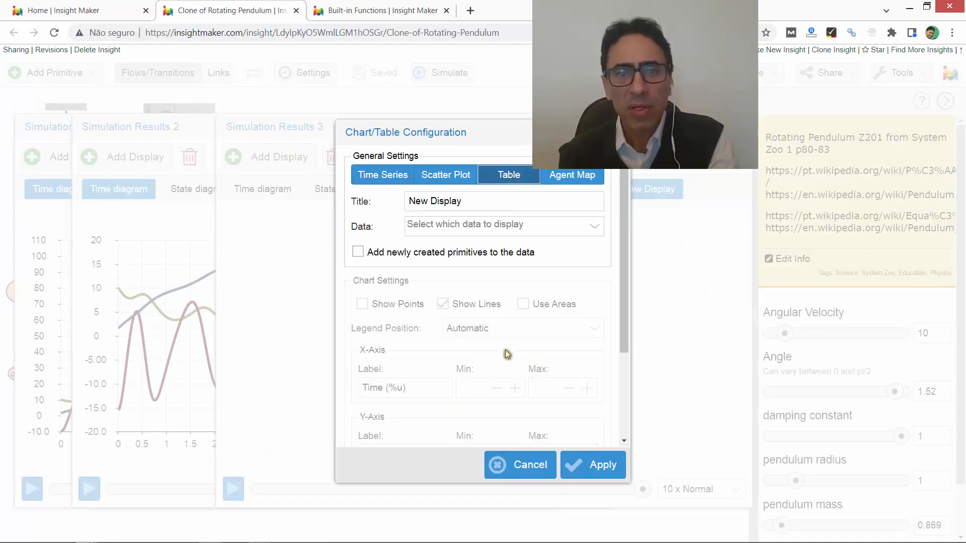
pyautogui.click(475, 226)
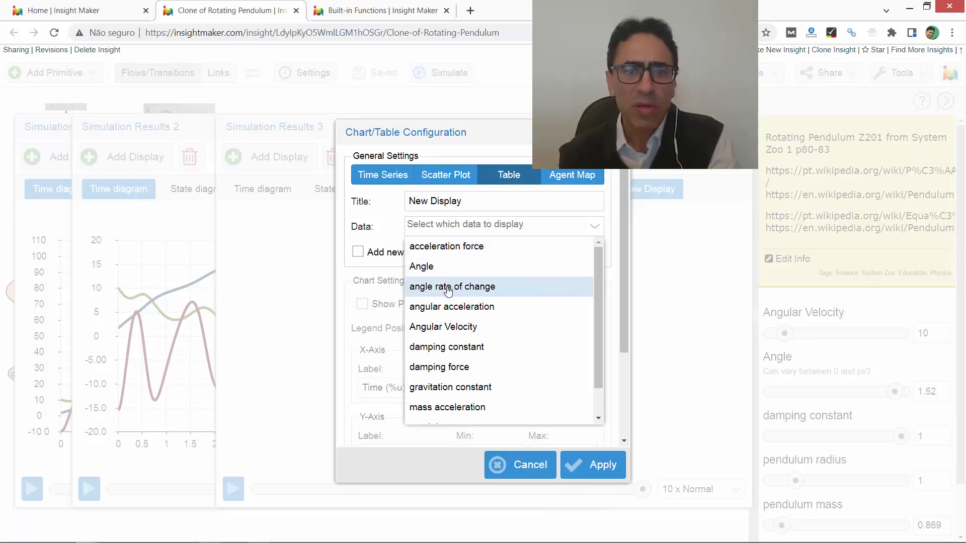
pyautogui.scroll(-1, 455, 347)
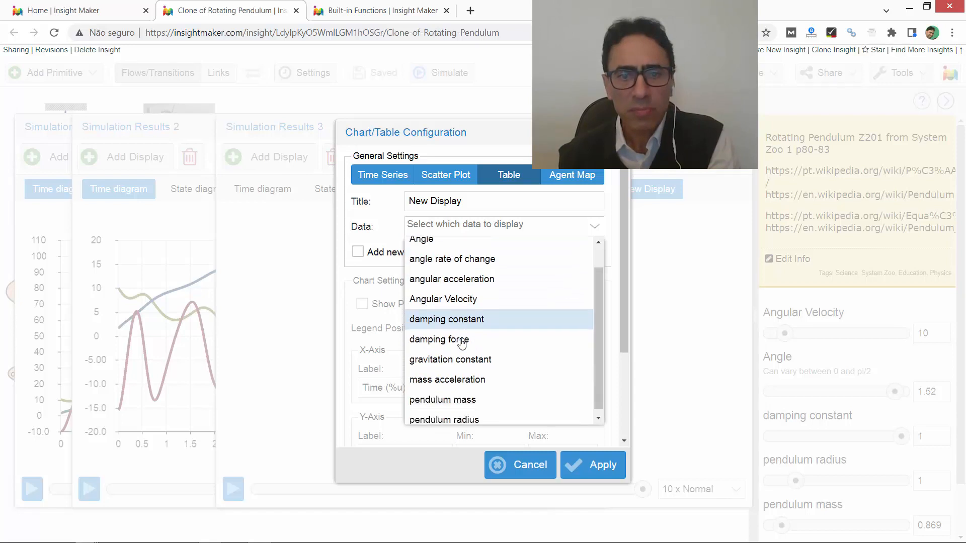
pyautogui.scroll(1, 460, 348)
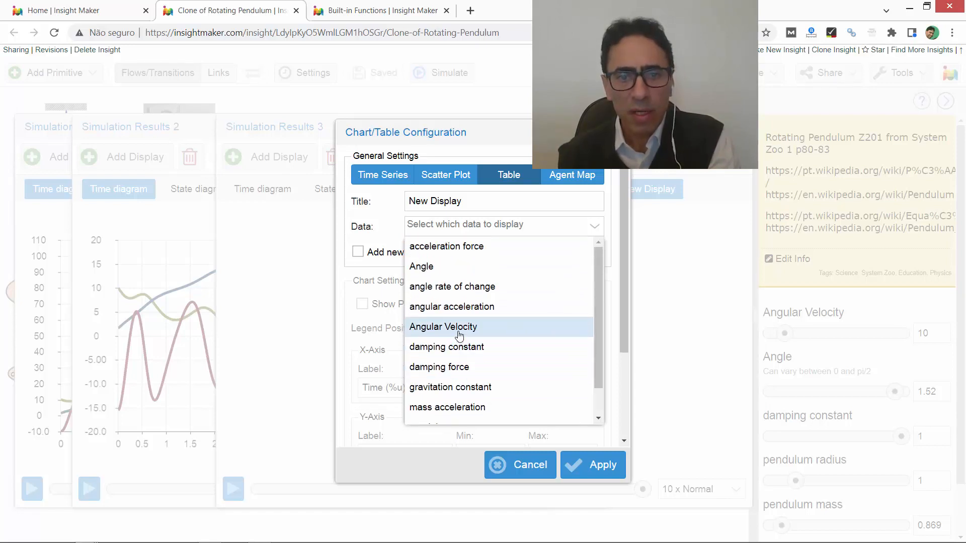
pyautogui.click(441, 329)
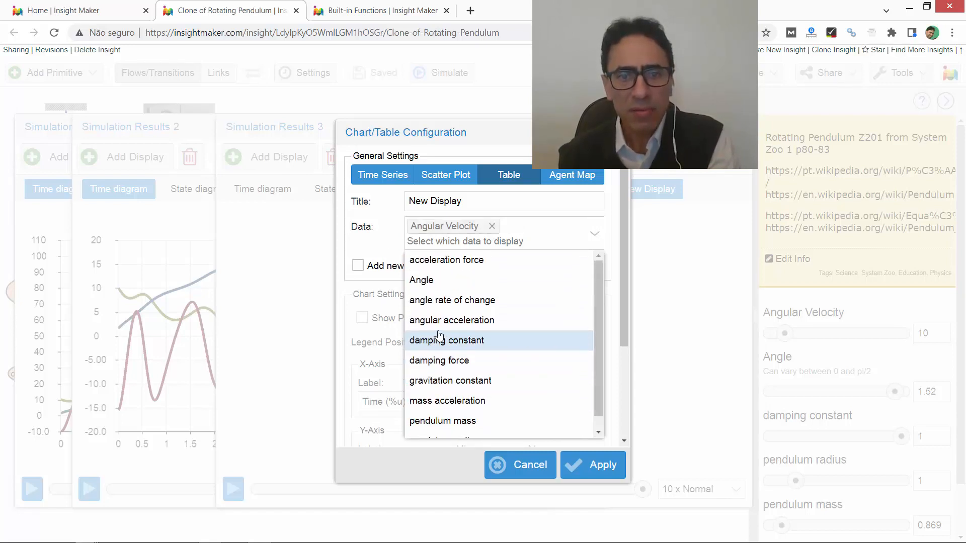
pyautogui.click(430, 280)
pyautogui.click(585, 466)
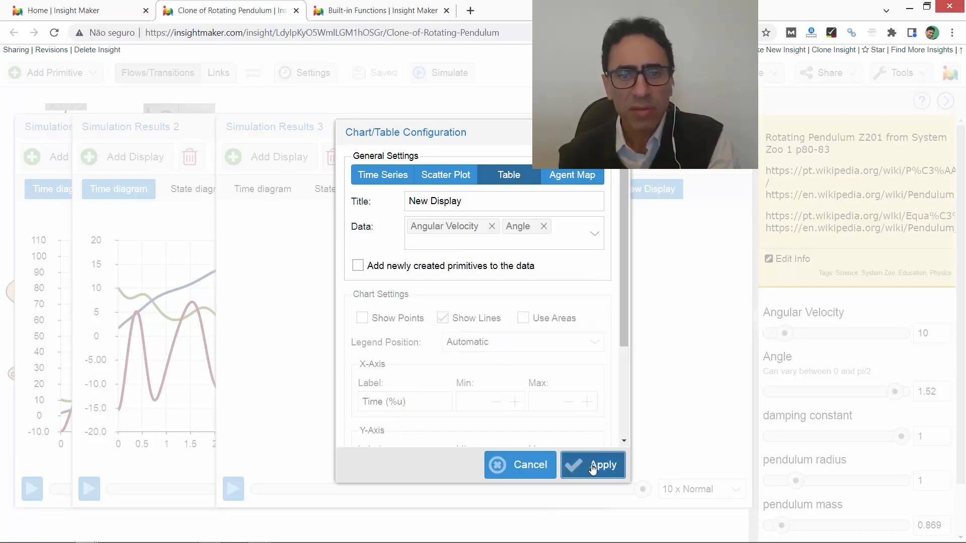
# - Examine the tabulated angular velocity and angle values over time, through to the last rows at 10 seconds
pyautogui.scroll(-10, 567, 348)
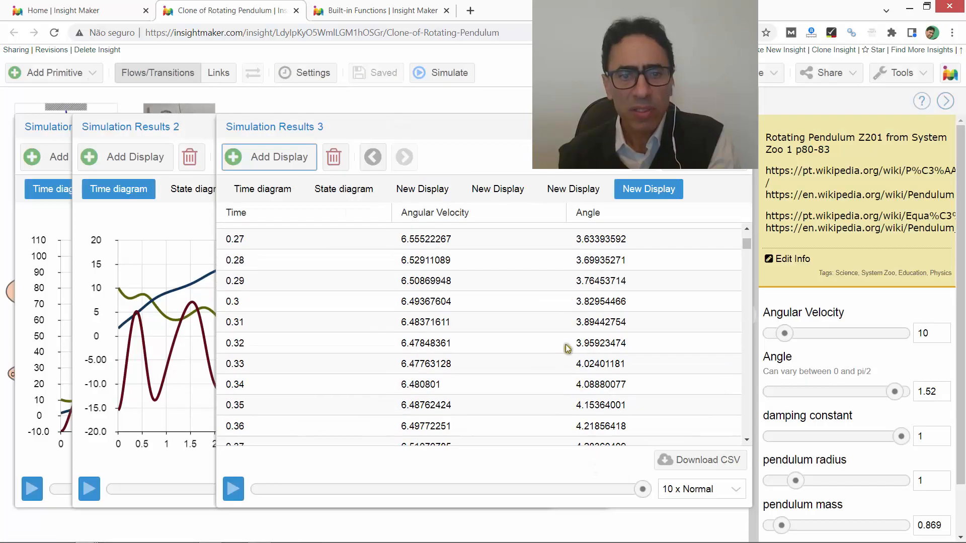
pyautogui.scroll(-19, 567, 348)
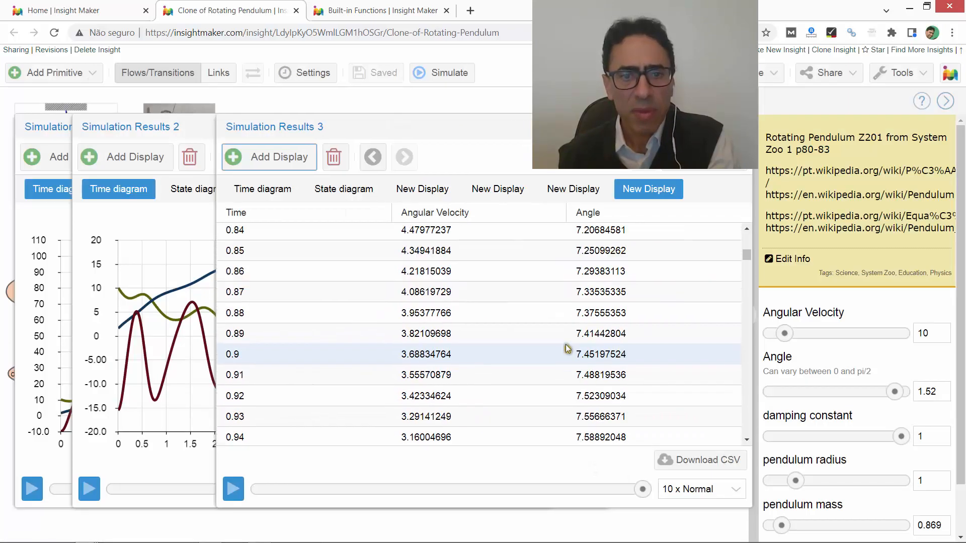
pyautogui.scroll(4, 567, 348)
pyautogui.scroll(-18, 567, 348)
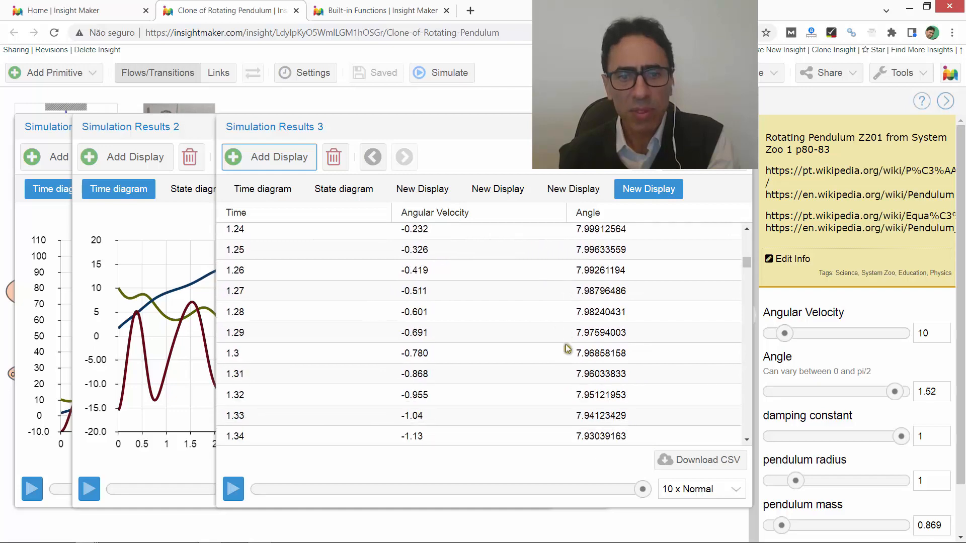
pyautogui.scroll(-5, 567, 348)
pyautogui.scroll(8, 567, 348)
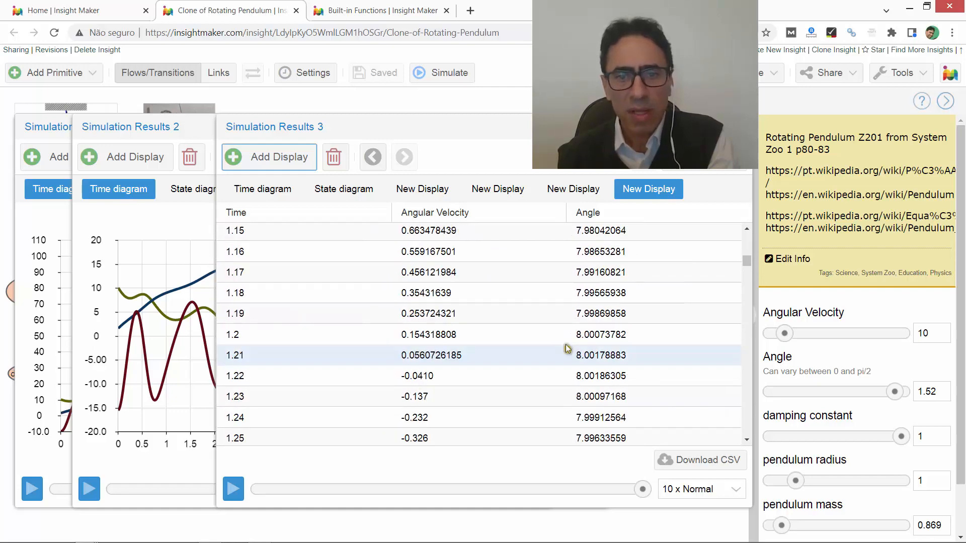
pyautogui.scroll(-20, 567, 349)
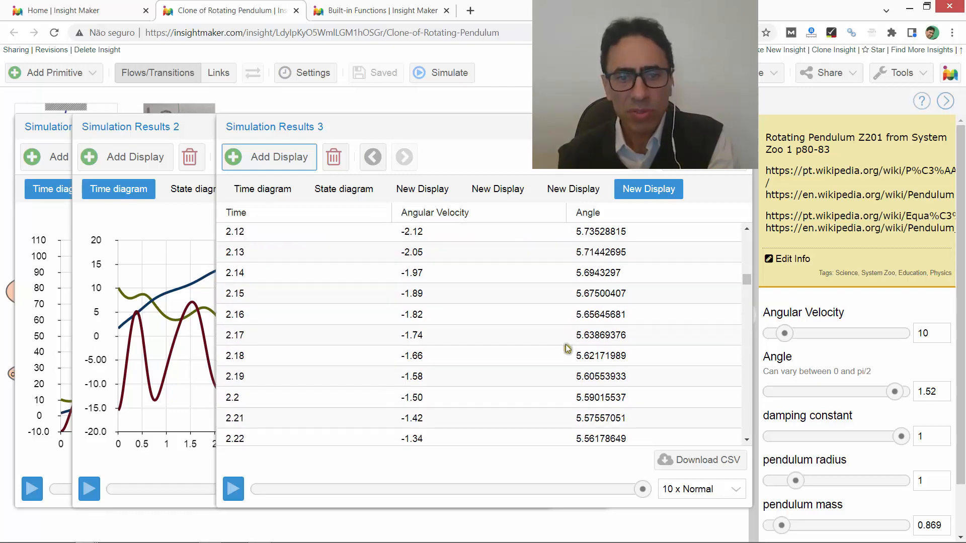
pyautogui.scroll(-20, 567, 348)
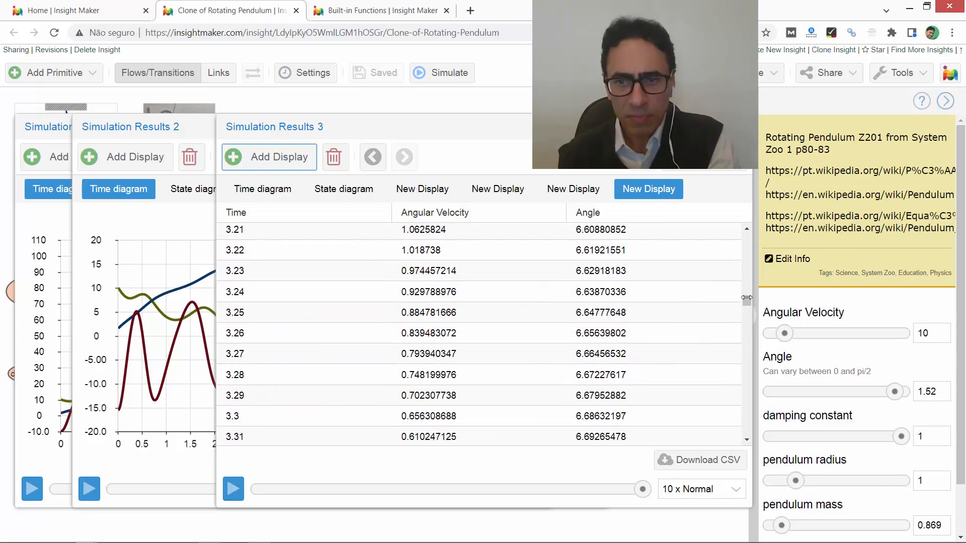
pyautogui.moveTo(747, 300); pyautogui.dragTo(747, 451)
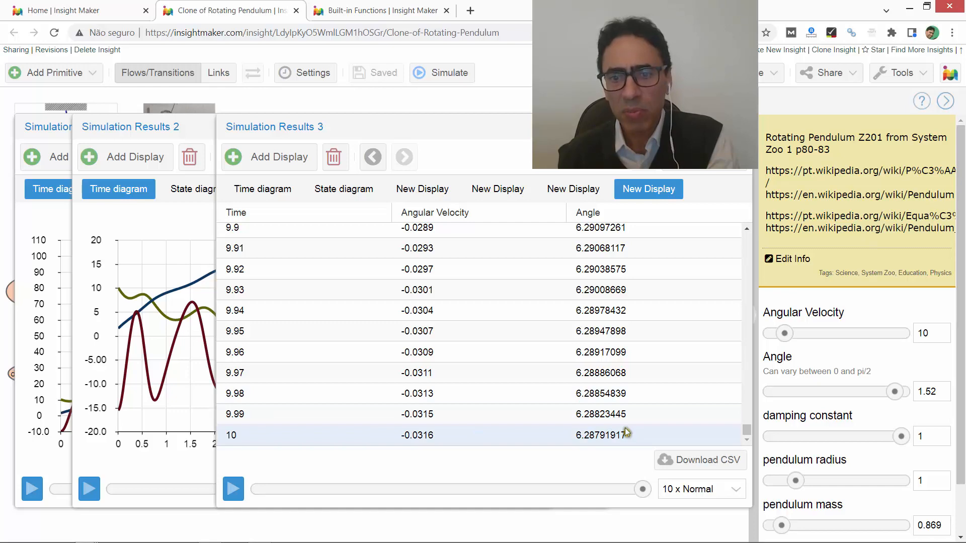
pyautogui.scroll(2, 619, 423)
pyautogui.scroll(-2, 614, 415)
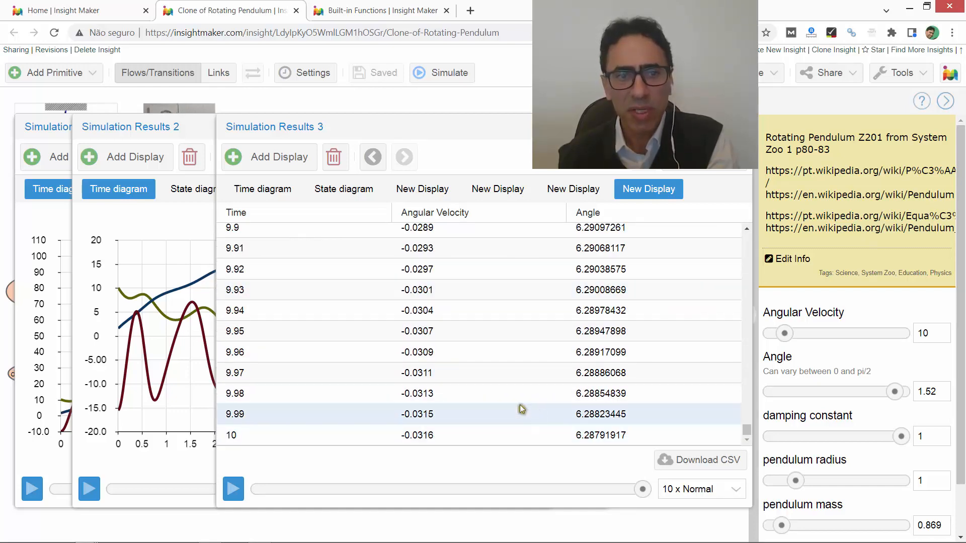
pyautogui.scroll(4, 282, 327)
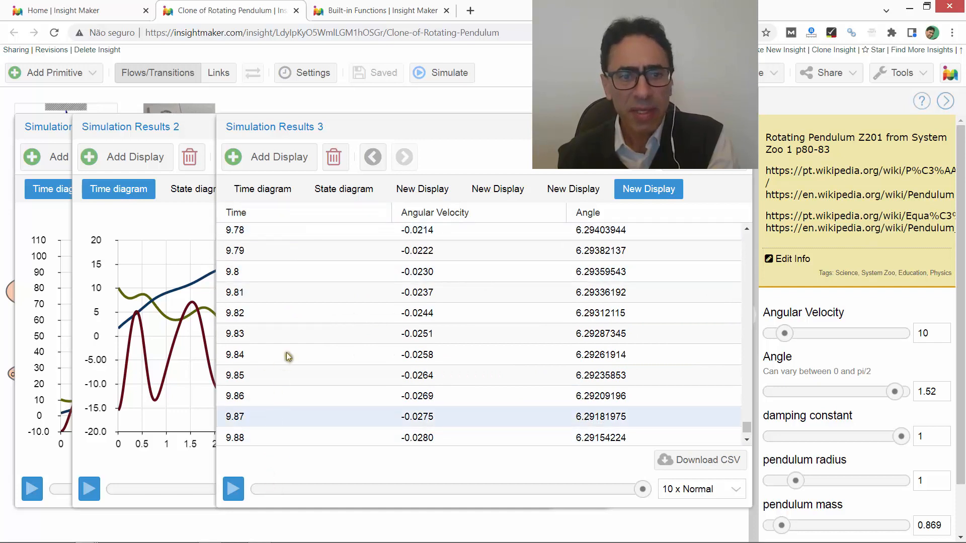
pyautogui.scroll(-4, 288, 357)
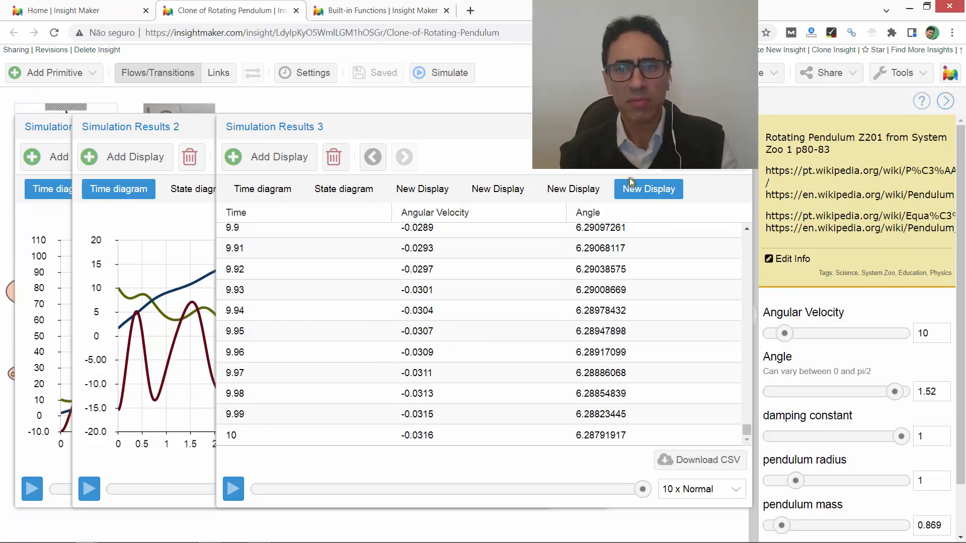
# - Rename the table display of angular velocity and angle as "Tab 1"
pyautogui.click(661, 188)
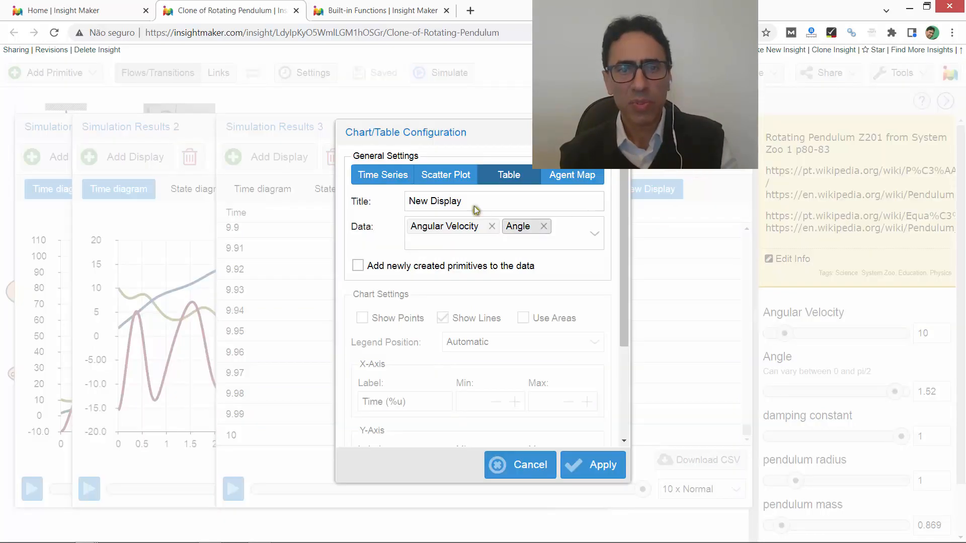
pyautogui.moveTo(473, 201); pyautogui.dragTo(290, 203)
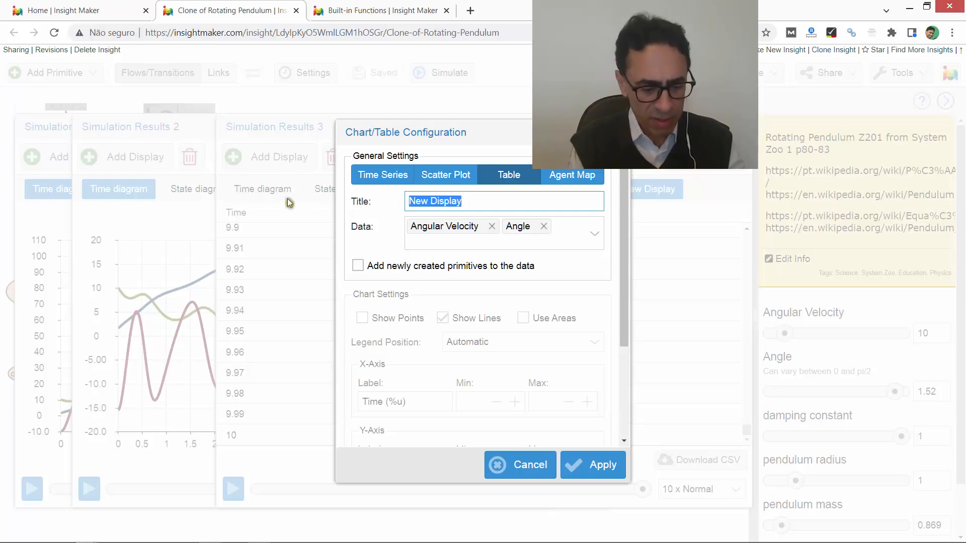
pyautogui.write('Tab 1')
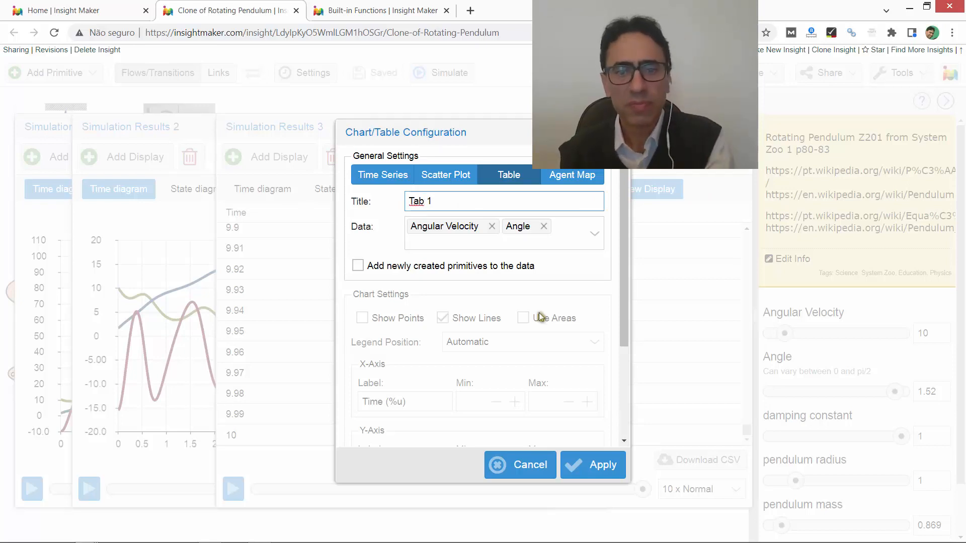
pyautogui.click(591, 468)
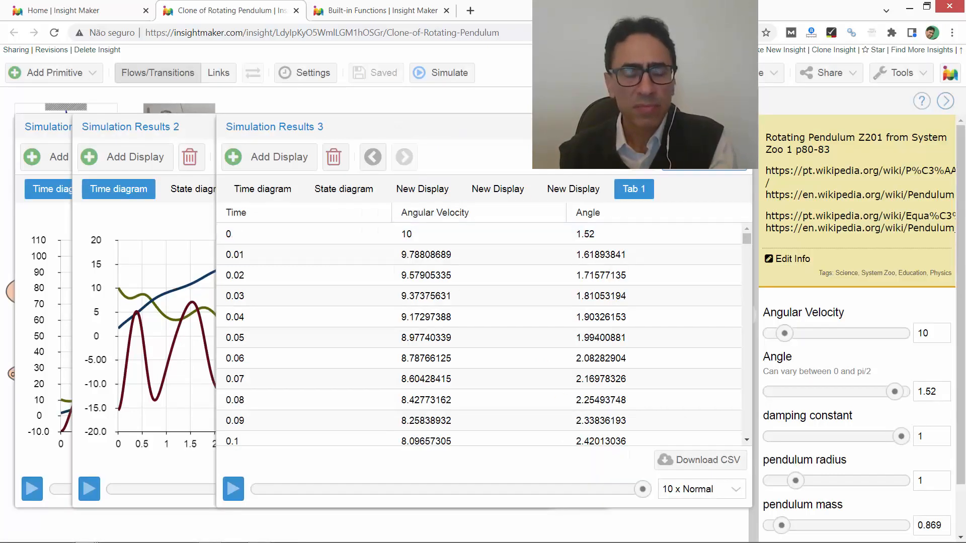
pyautogui.click(704, 158)
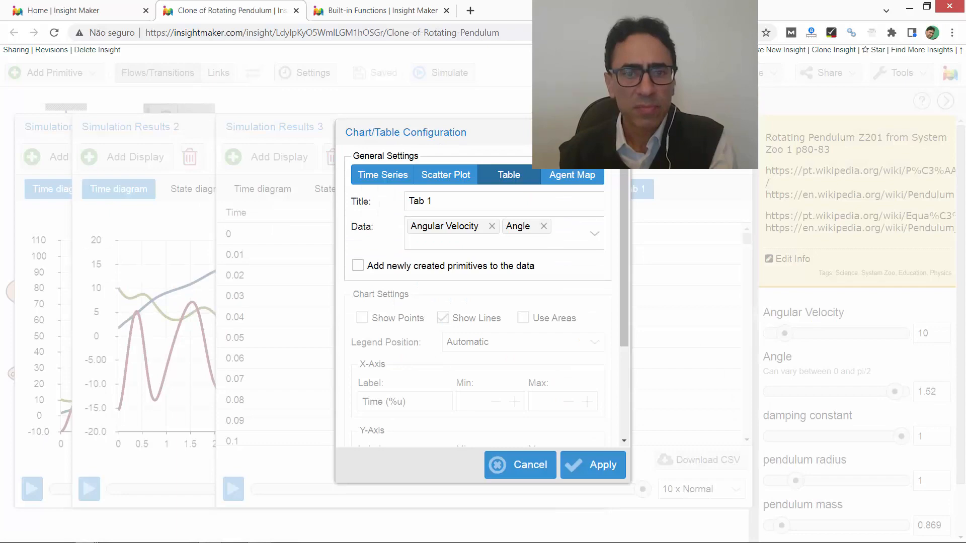
pyautogui.click(521, 469)
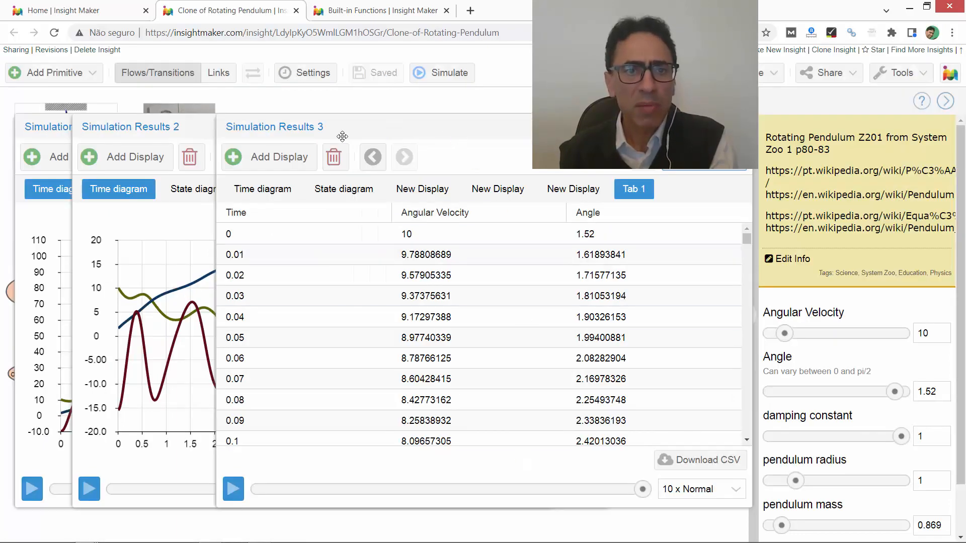
# - Set the simulation length to 20 seconds
pyautogui.moveTo(460, 132); pyautogui.dragTo(336, 139)
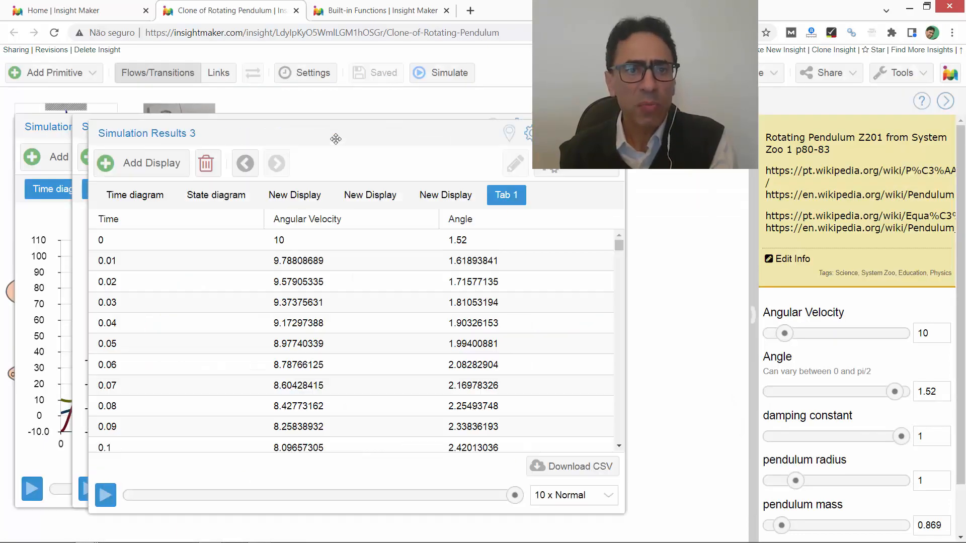
pyautogui.click(314, 75)
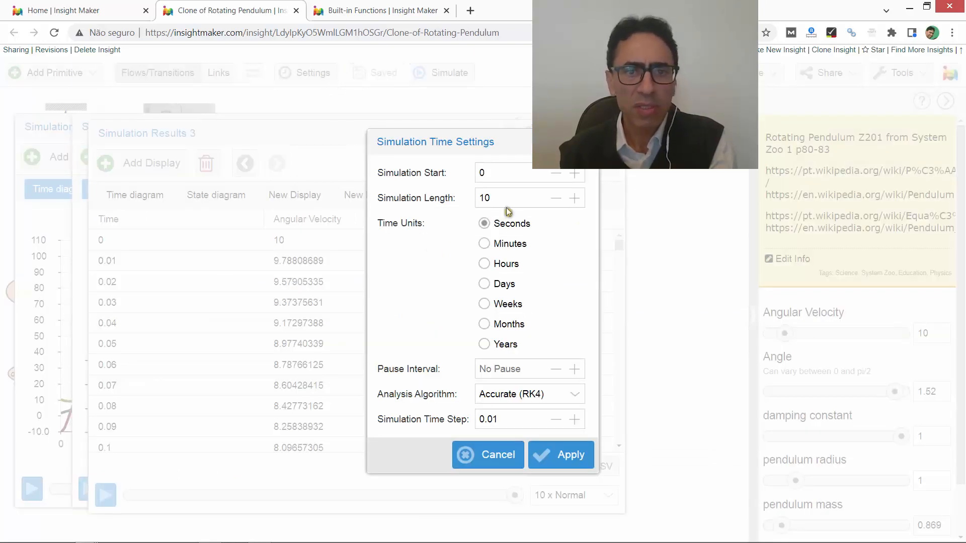
pyautogui.moveTo(509, 198); pyautogui.dragTo(432, 199)
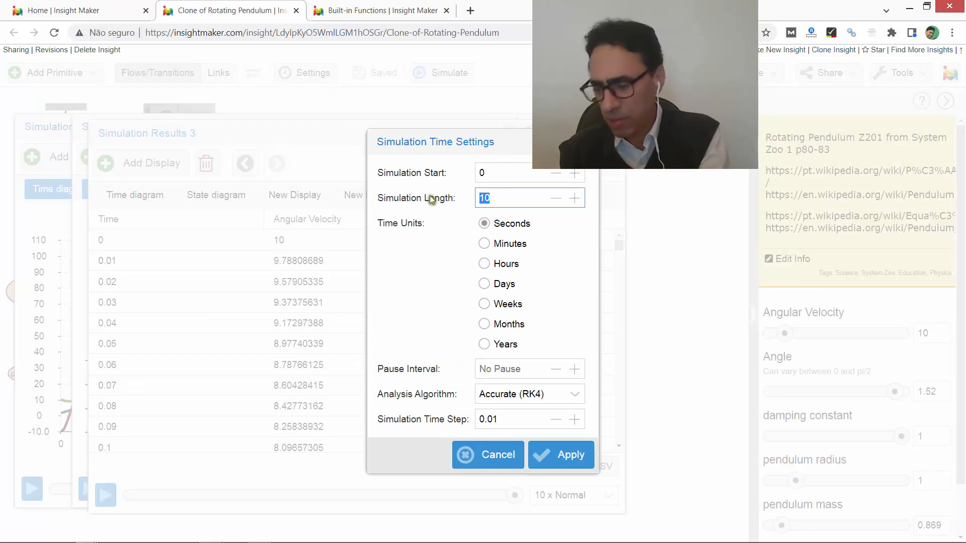
pyautogui.write('3')
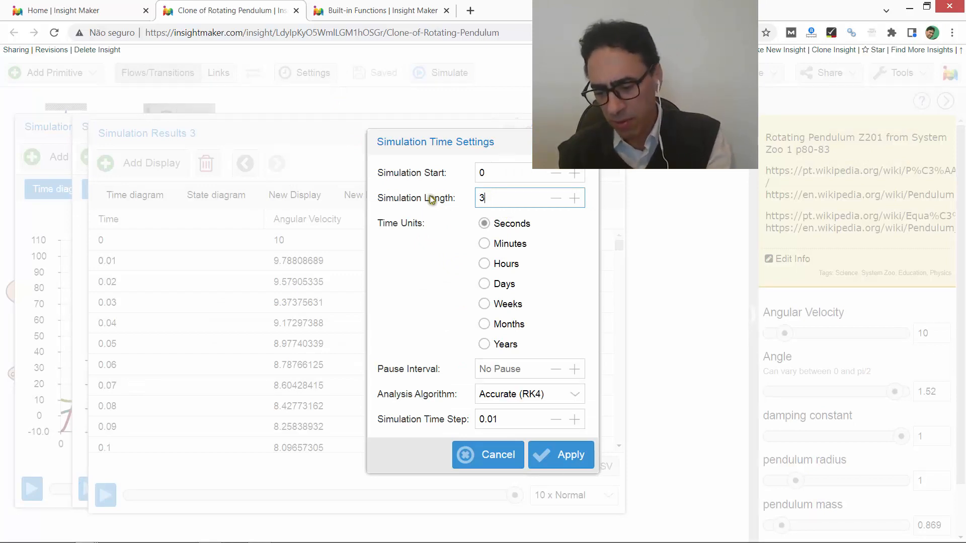
pyautogui.press('BackSpace')
pyautogui.write('20')
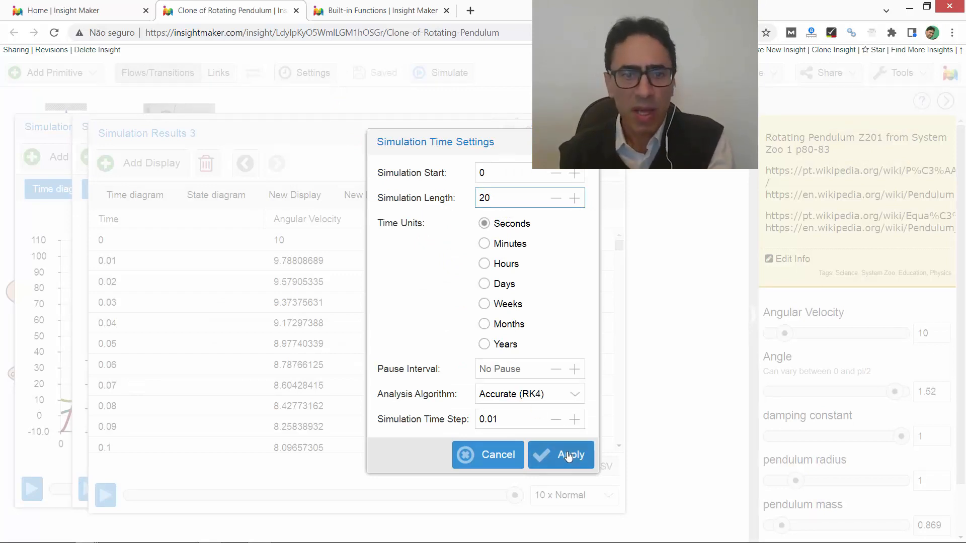
pyautogui.click(568, 457)
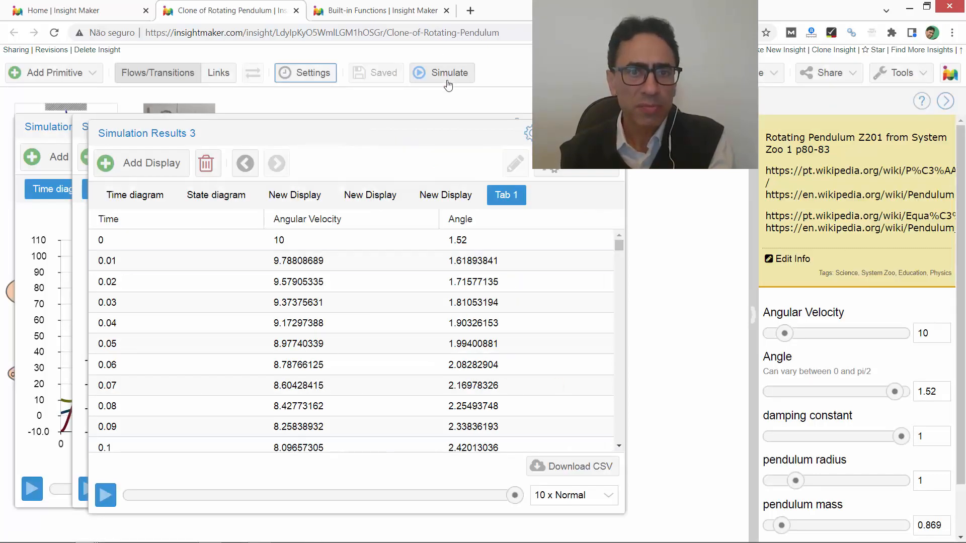
# - Run the simulation again, finishing it at Full Speed and resetting the playback speed to 10 x Normal
pyautogui.click(448, 77)
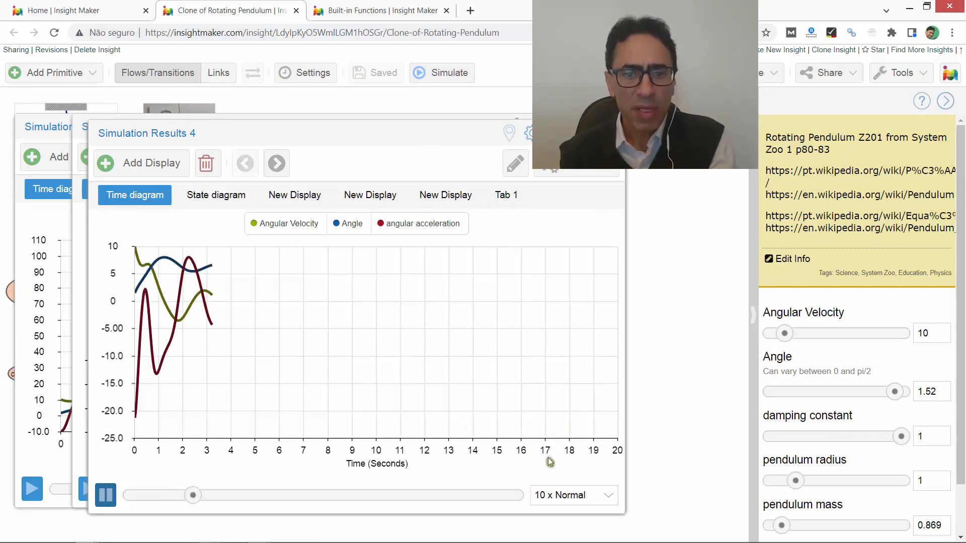
pyautogui.click(610, 498)
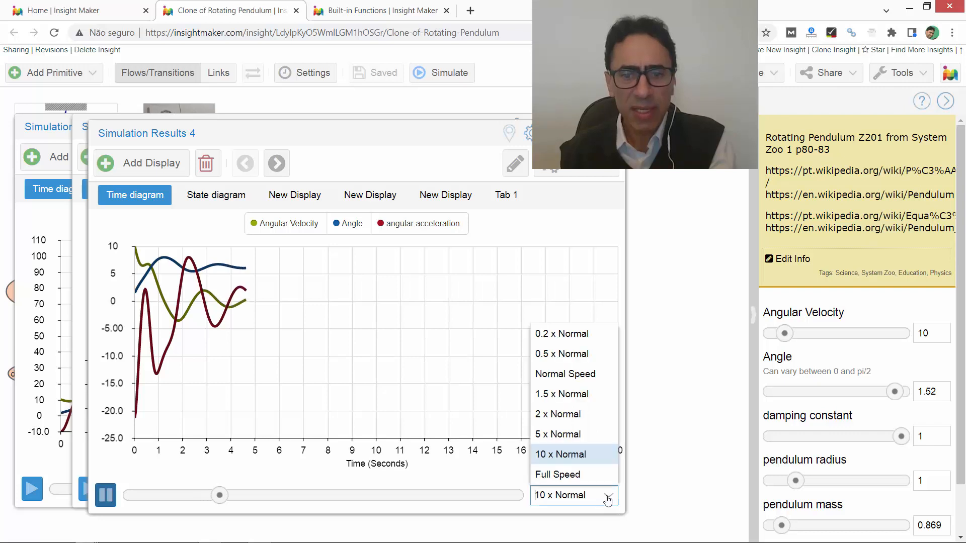
pyautogui.click(572, 480)
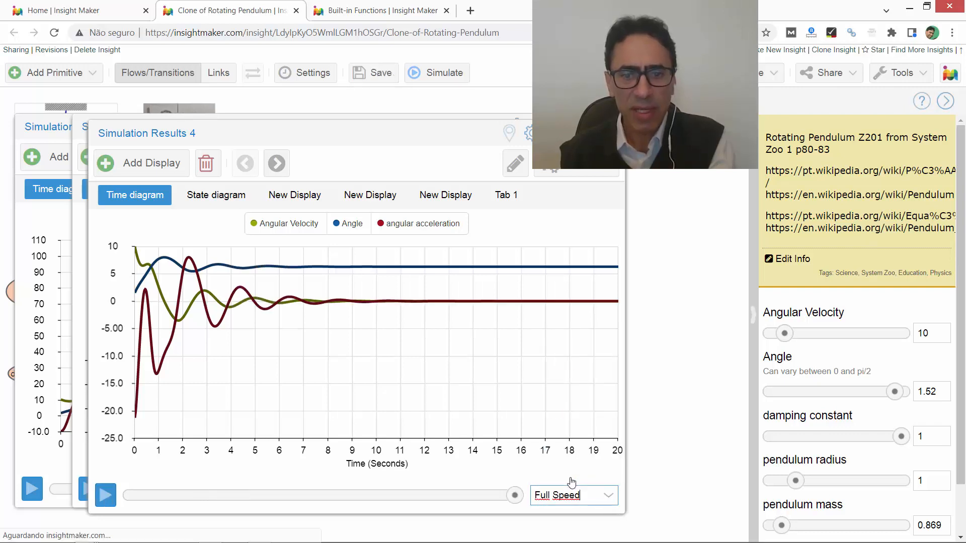
pyautogui.click(609, 498)
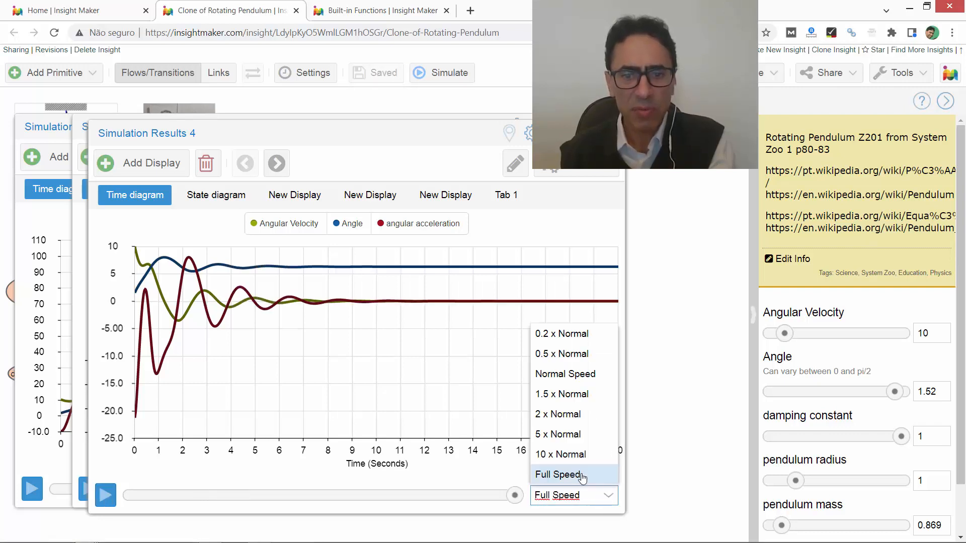
pyautogui.click(561, 454)
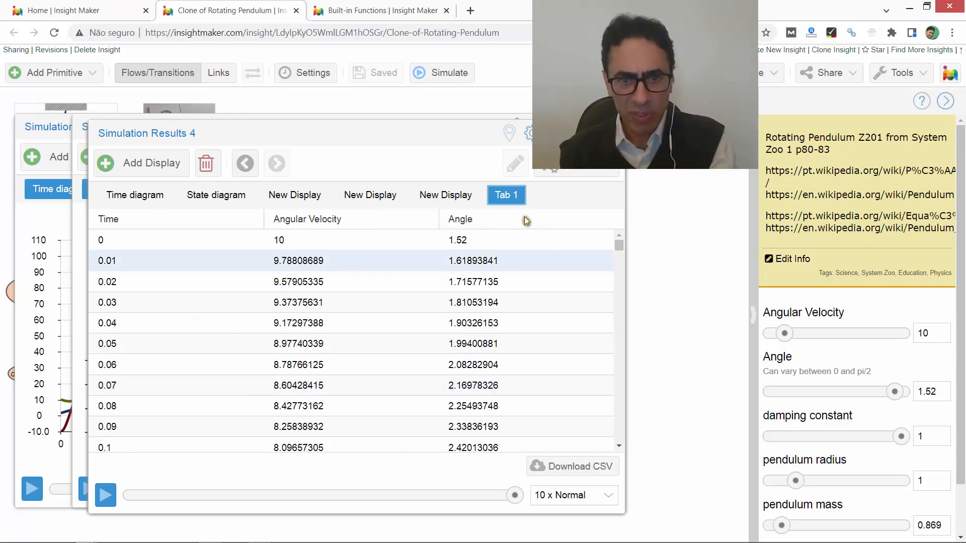
# - Check the Tab 1 table through to its last rows at 20 seconds and add angular acceleration to its data
pyautogui.click(519, 200)
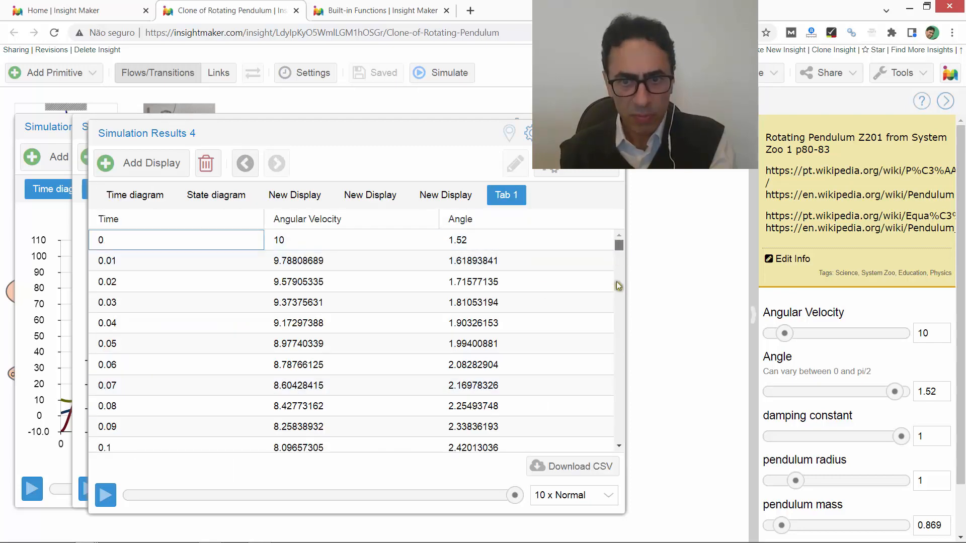
pyautogui.moveTo(618, 244); pyautogui.dragTo(627, 455)
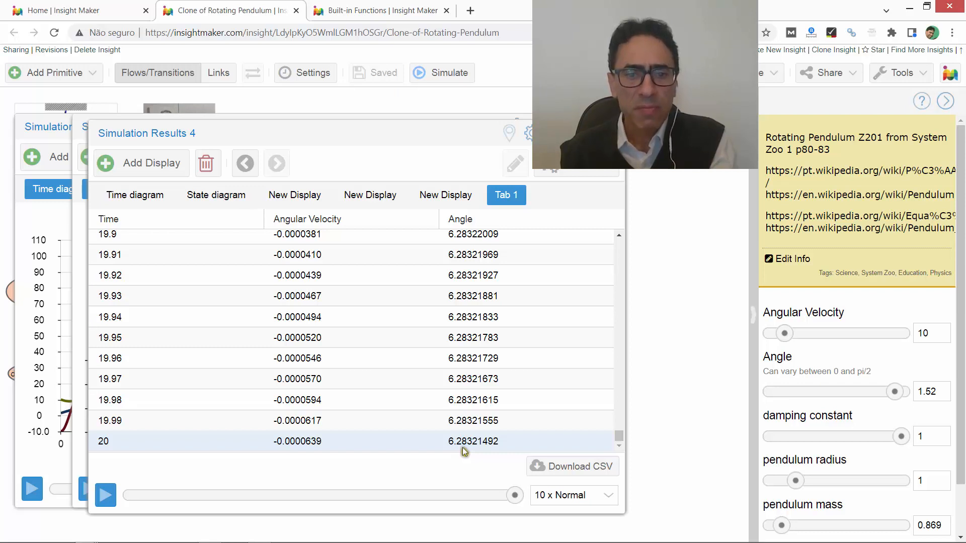
pyautogui.click(559, 173)
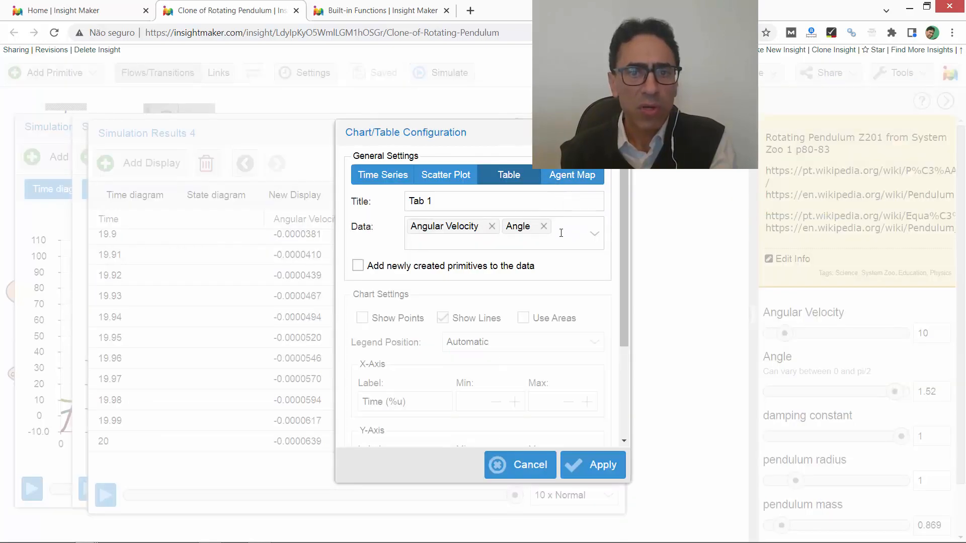
pyautogui.click(484, 246)
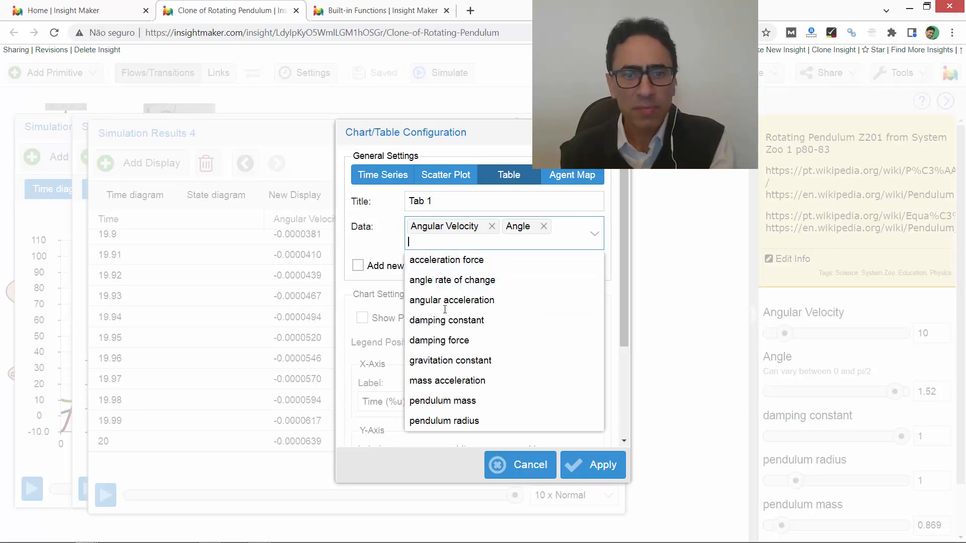
pyautogui.click(486, 301)
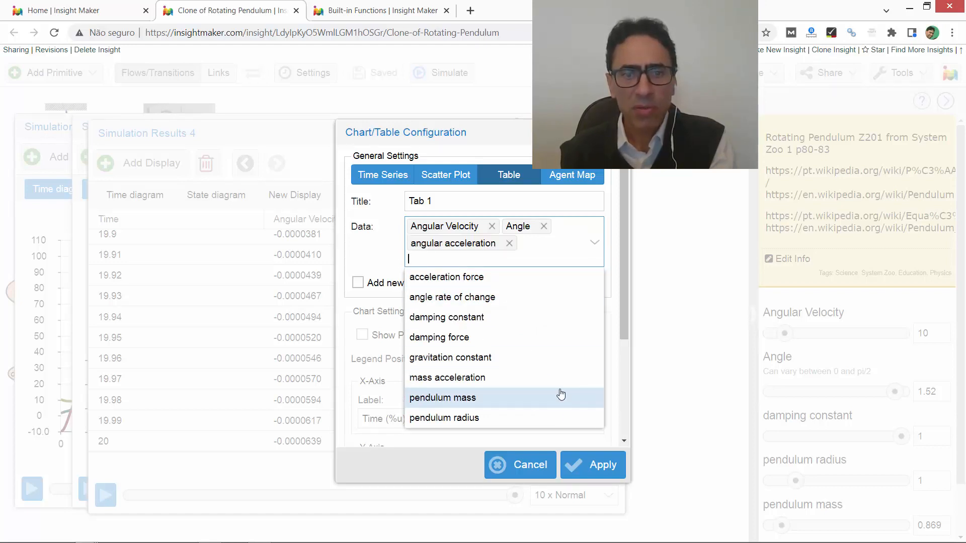
pyautogui.click(596, 464)
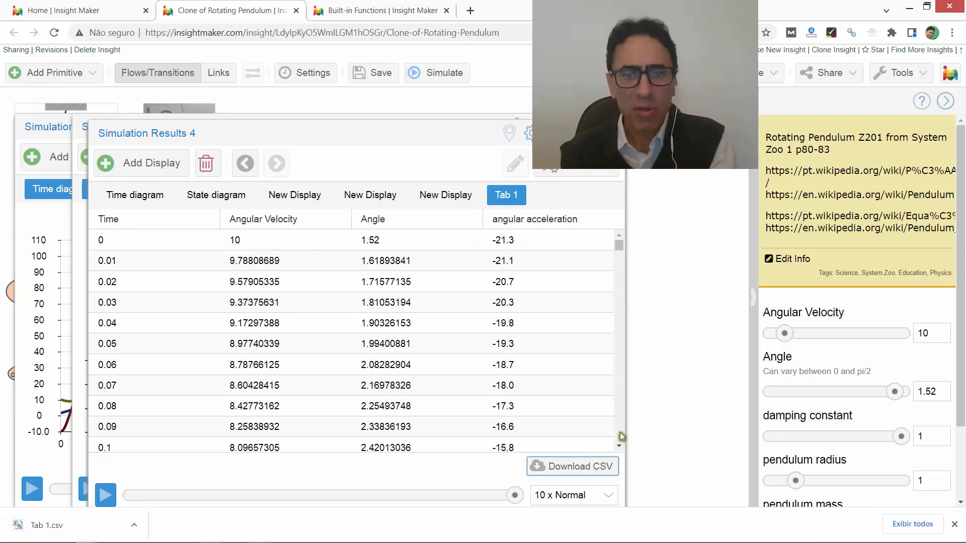
# - Examine the tabulated angular velocity, angle and angular acceleration values through to the last rows at 20 seconds
pyautogui.moveTo(622, 437); pyautogui.dragTo(632, 436)
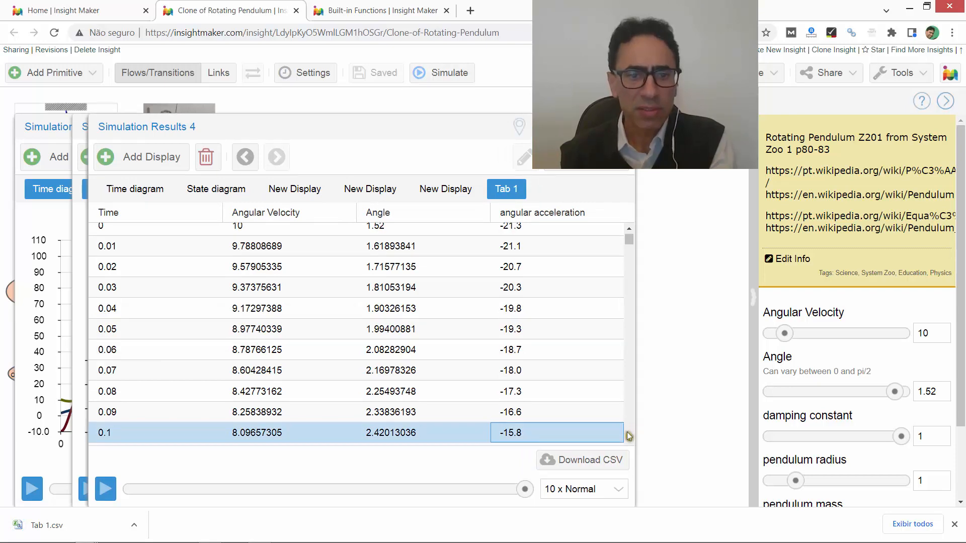
pyautogui.scroll(-8, 629, 435)
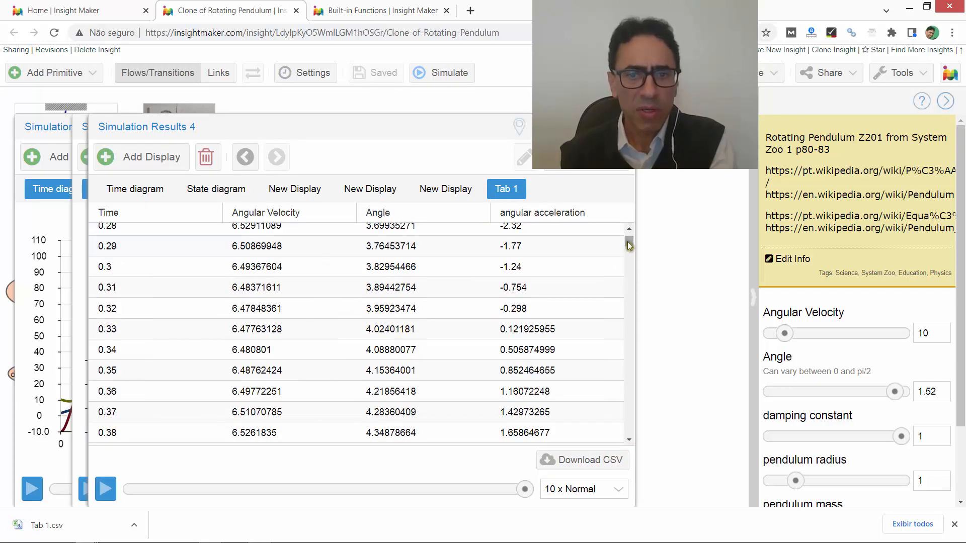
pyautogui.moveTo(629, 243); pyautogui.dragTo(631, 452)
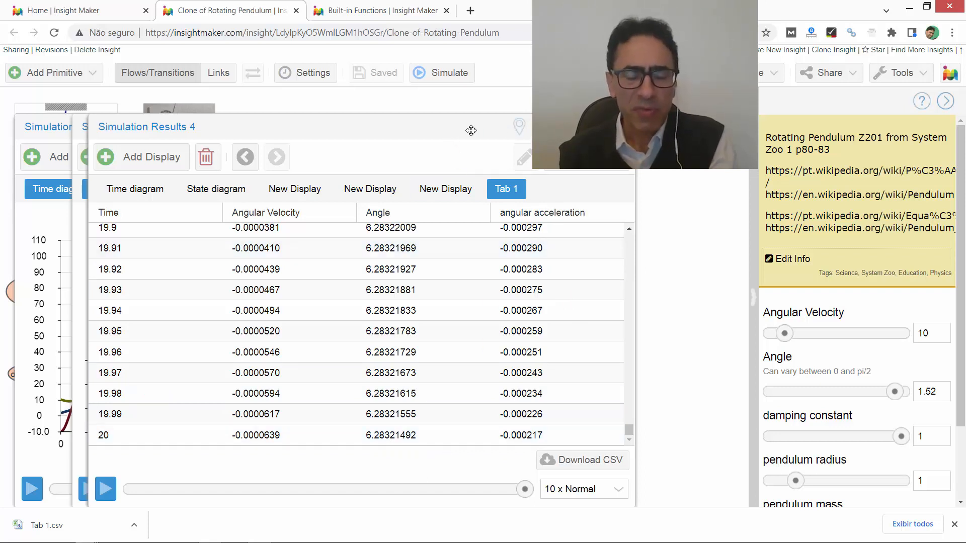
pyautogui.moveTo(494, 130); pyautogui.dragTo(545, 128)
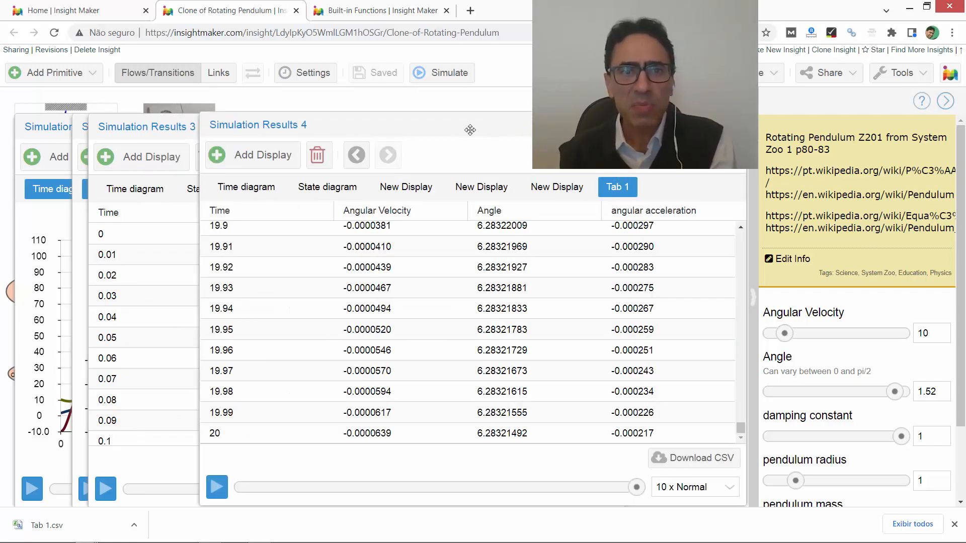
pyautogui.moveTo(470, 130); pyautogui.dragTo(470, 130)
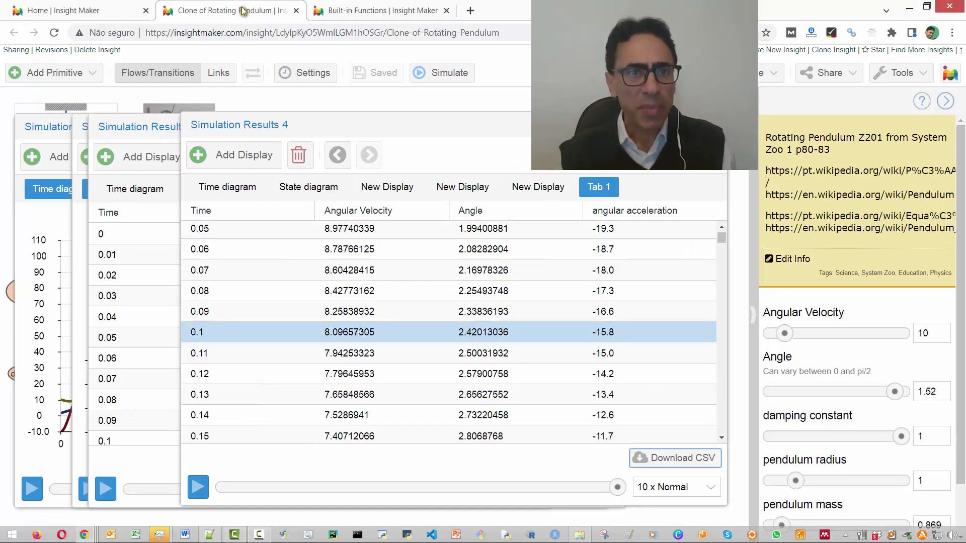
# - Close the rotating pendulum insight and find the Clone of Fourier series in My Insights with the filter "fourier"
pyautogui.click(296, 11)
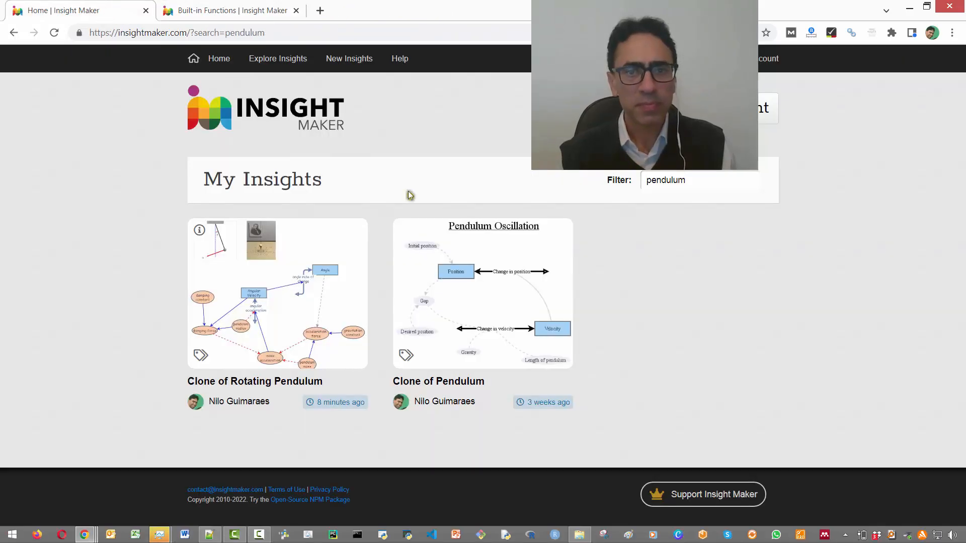
pyautogui.click(674, 177)
pyautogui.write('fourier')
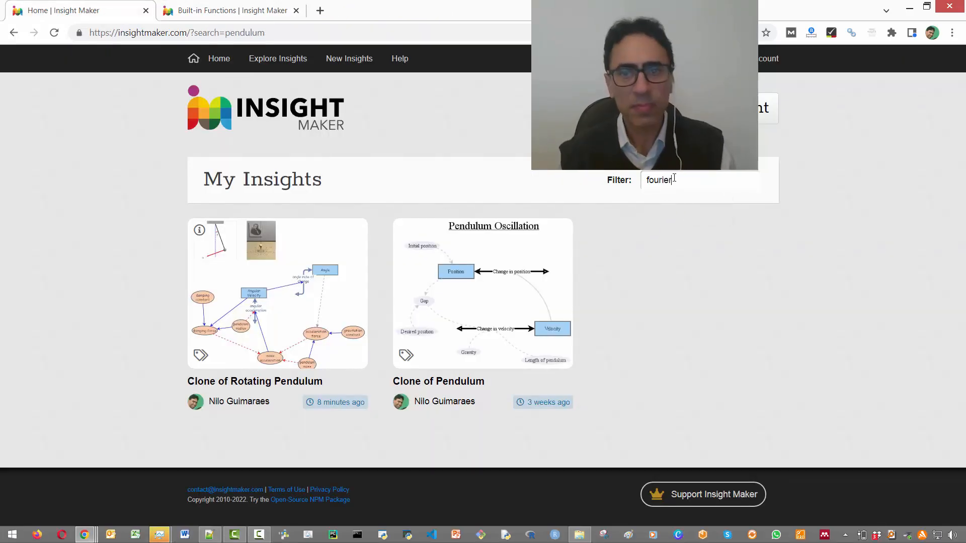
pyautogui.press('Return')
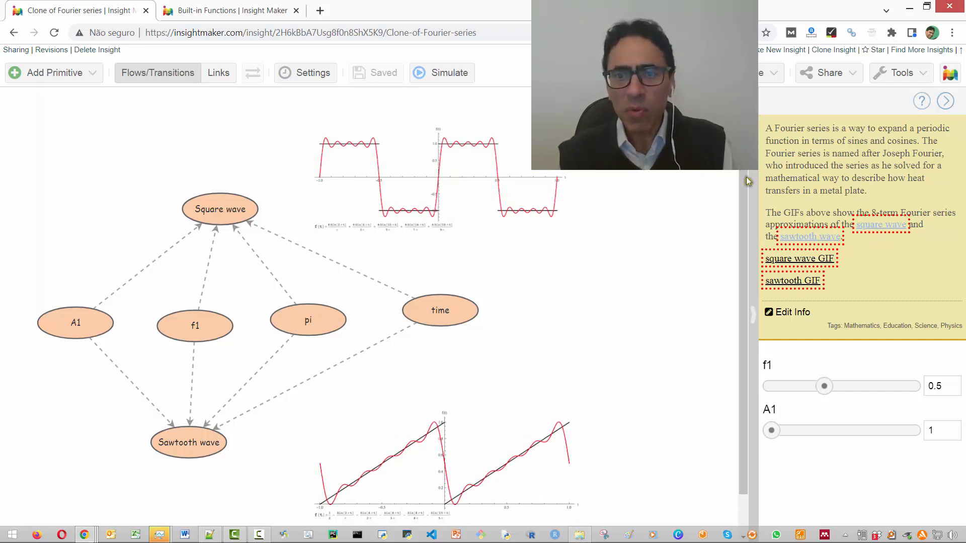
# - Open the square wave and sawtooth wave articles linked in the Fourier series description and bring up the square wave article
pyautogui.click(880, 229)
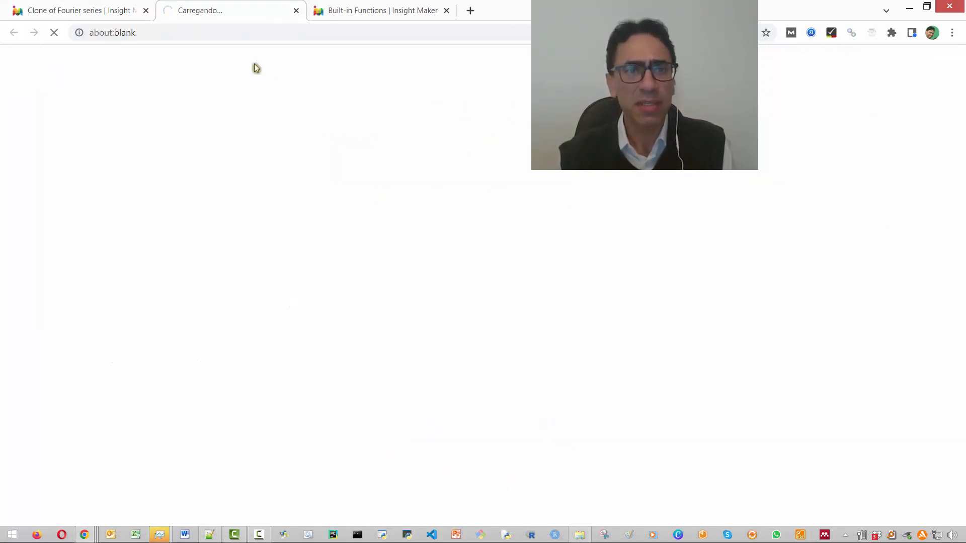
pyautogui.click(96, 10)
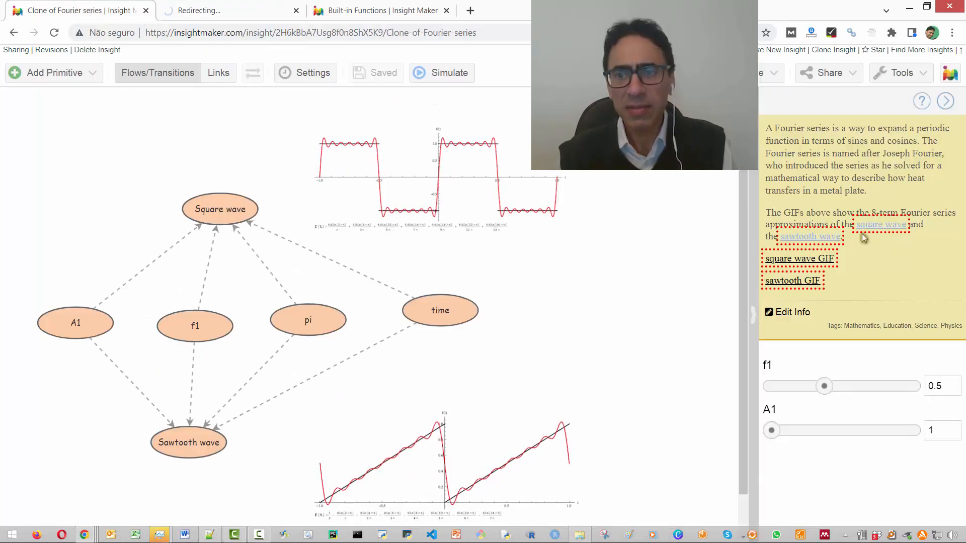
pyautogui.click(826, 238)
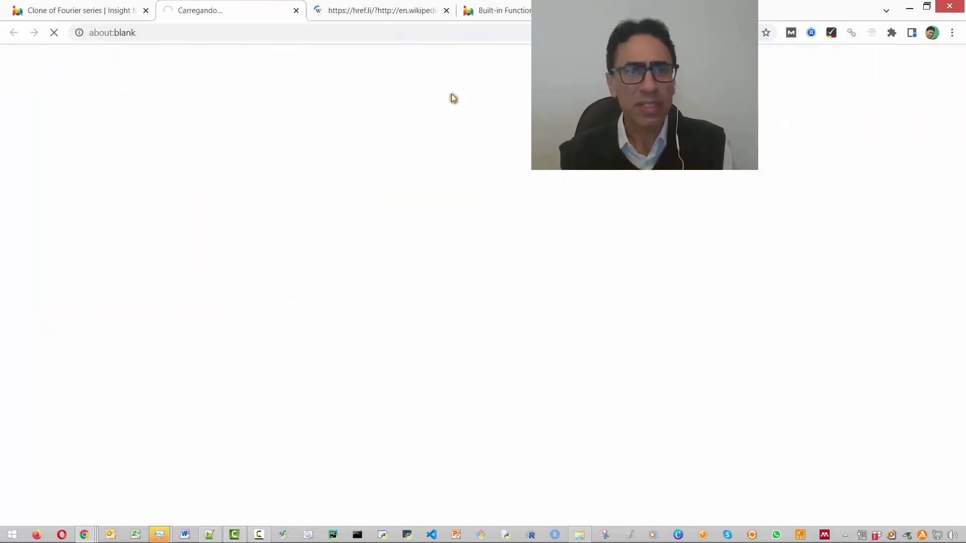
pyautogui.click(379, 10)
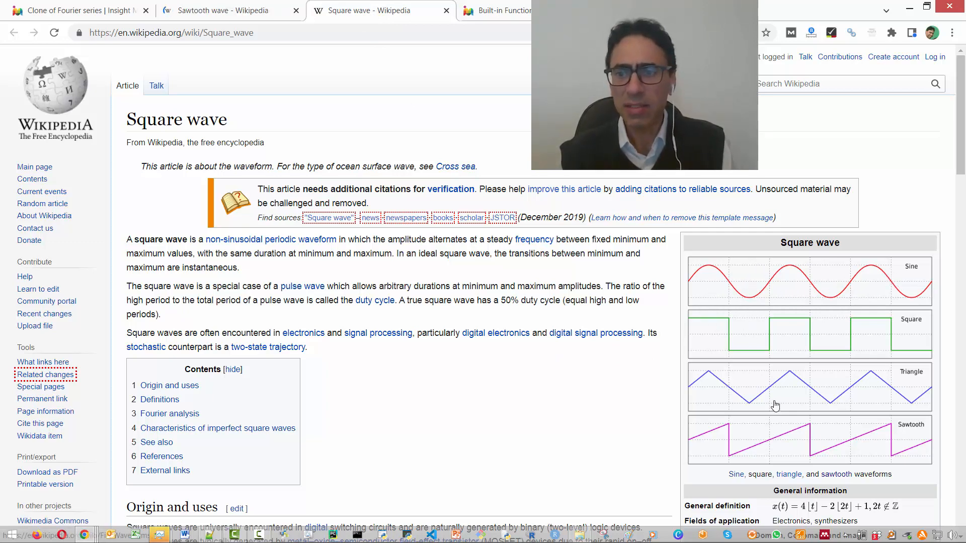
# - Read the square wave article down to its Fourier analysis section and highlight the series expansion formula
pyautogui.scroll(-5, 844, 444)
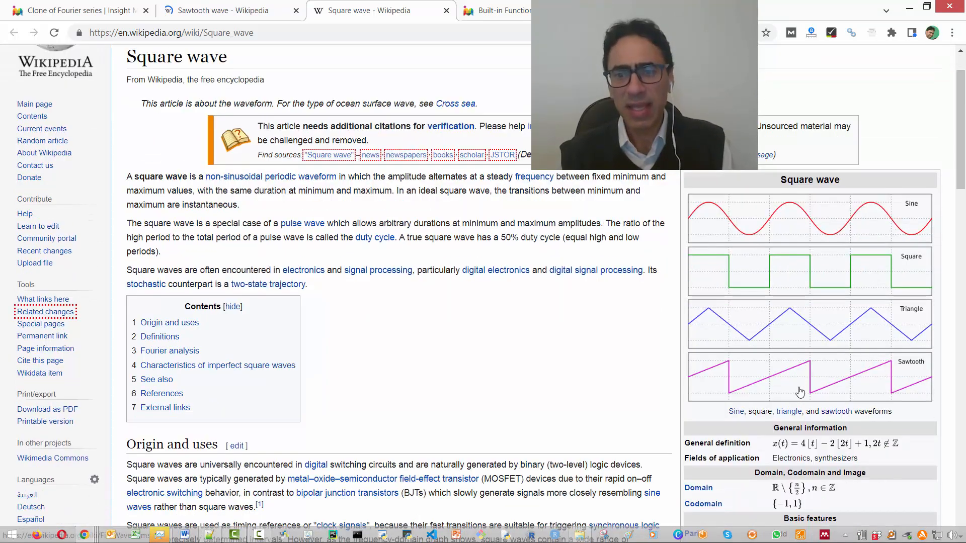
pyautogui.scroll(-1, 762, 401)
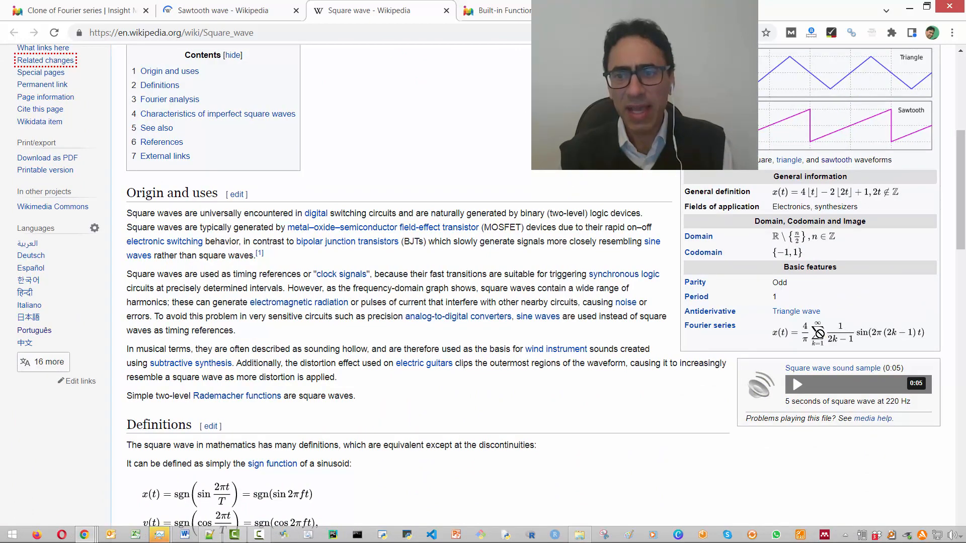
pyautogui.scroll(-8, 302, 362)
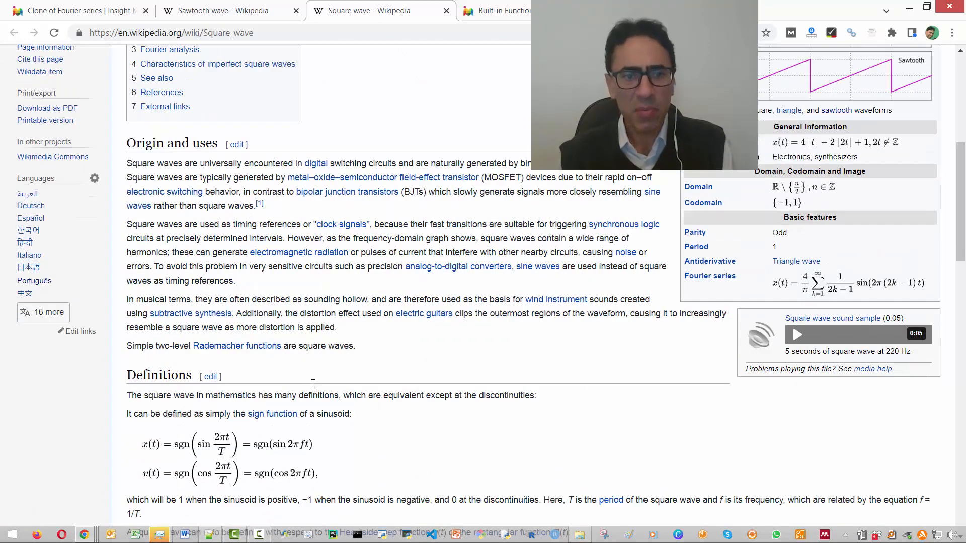
pyautogui.scroll(-3, 242, 299)
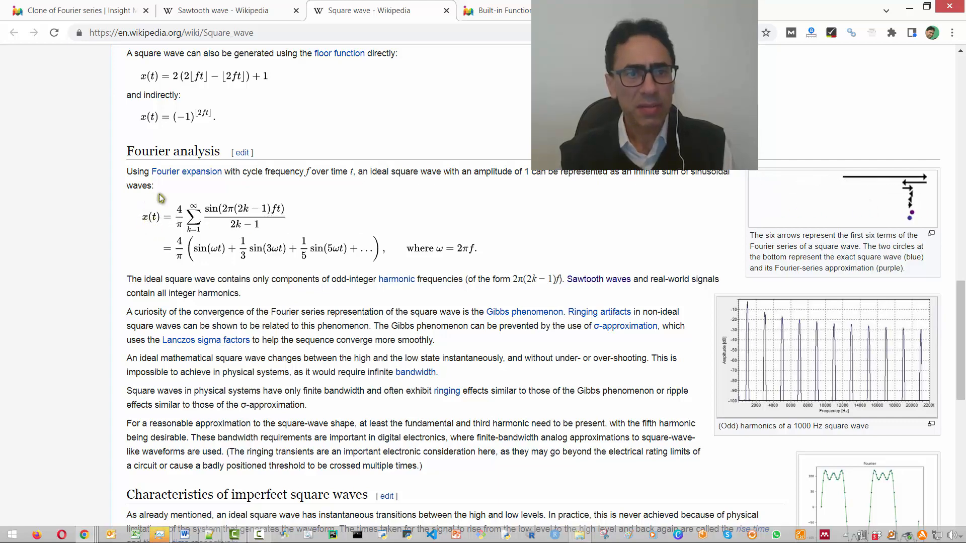
pyautogui.moveTo(148, 185); pyautogui.dragTo(416, 248)
# - Review the waveform figures, the Fourier series entry in the summary box and the definitions in the square wave article
pyautogui.scroll(8, 304, 246)
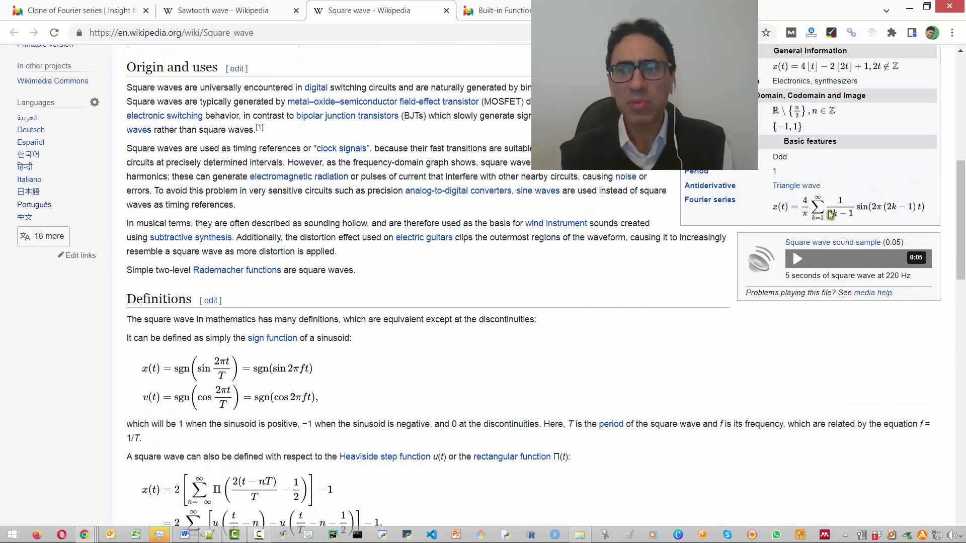
pyautogui.scroll(5, 627, 274)
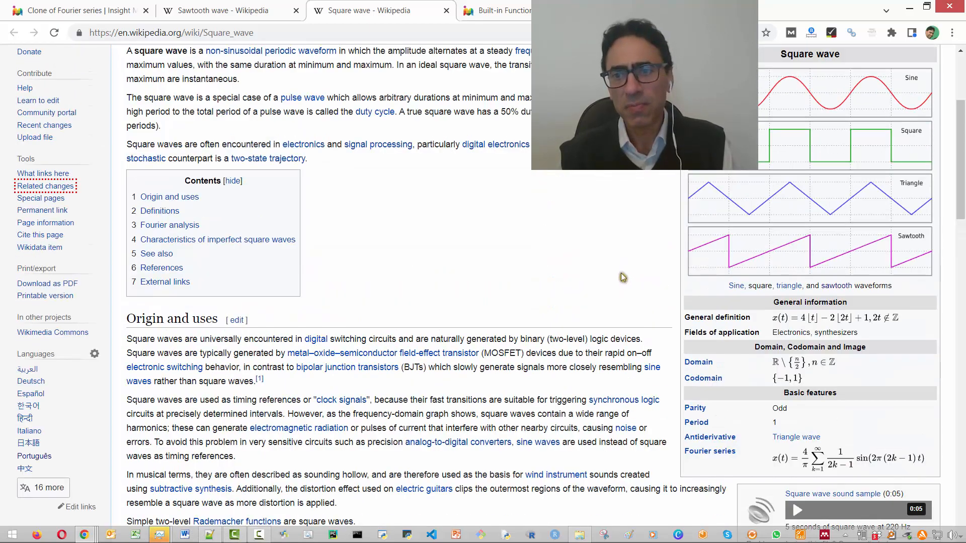
pyautogui.scroll(4, 623, 277)
pyautogui.scroll(-5, 595, 279)
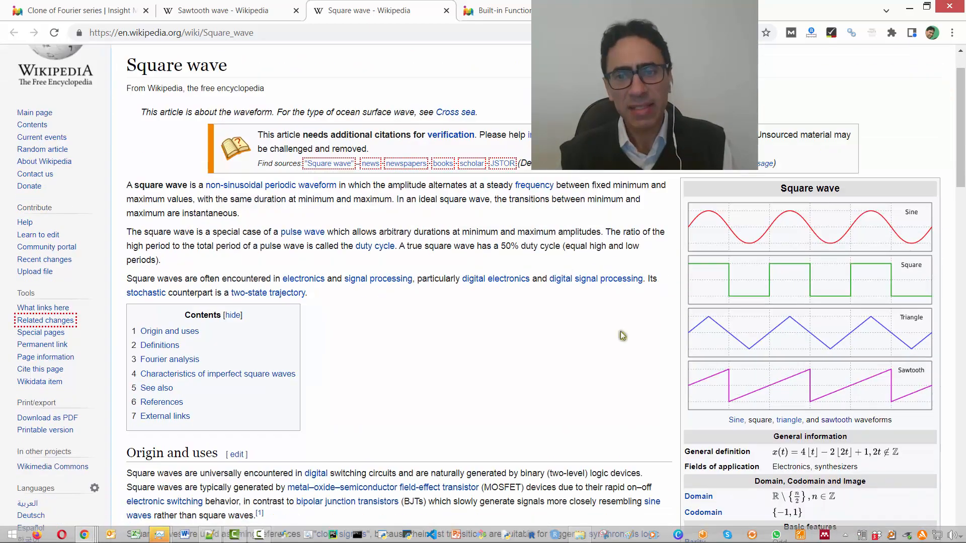
pyautogui.scroll(-2, 633, 340)
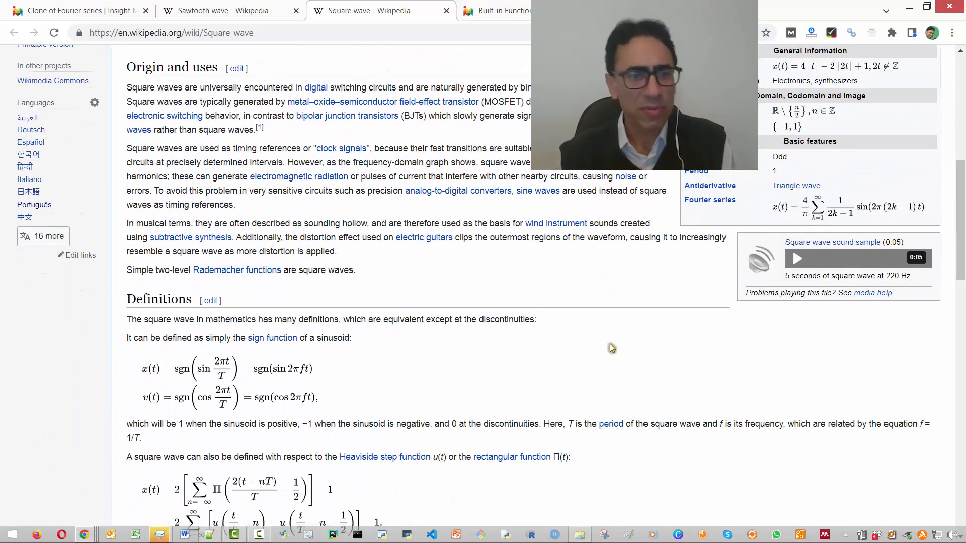
pyautogui.scroll(-2, 563, 345)
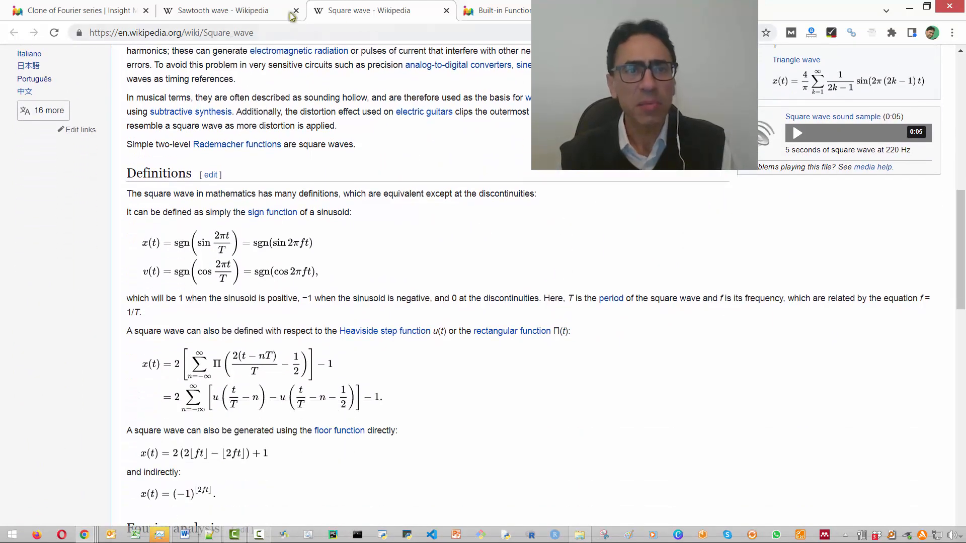
# - Open the square wave GIF linked in the Fourier series insight's description and enlarge its page
pyautogui.click(111, 11)
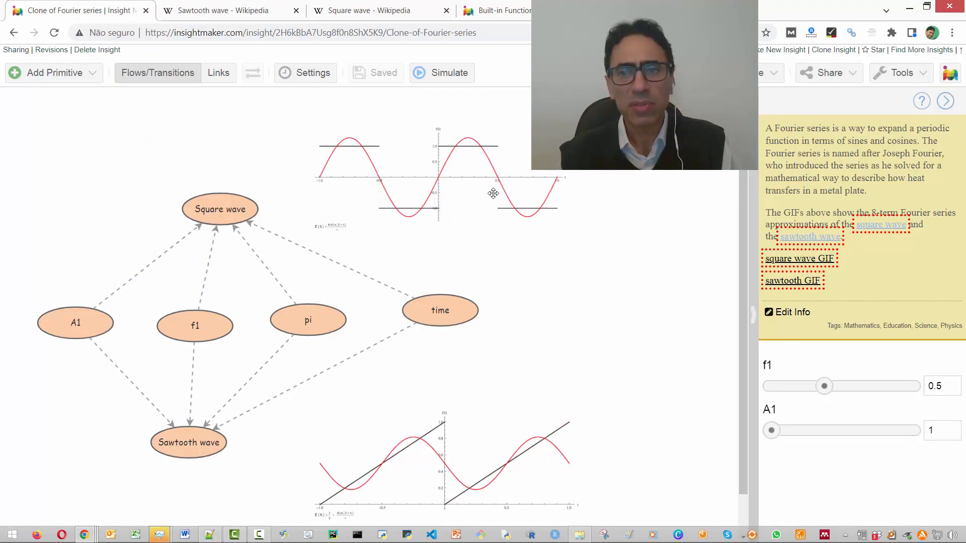
pyautogui.click(816, 263)
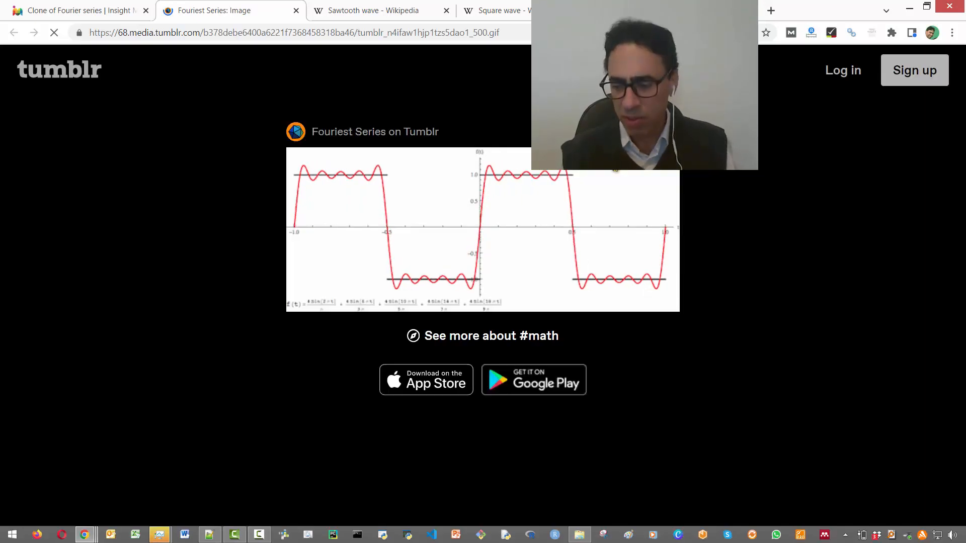
pyautogui.hotkey('ctrl', '+')
pyautogui.hotkey('ctrl', '+')
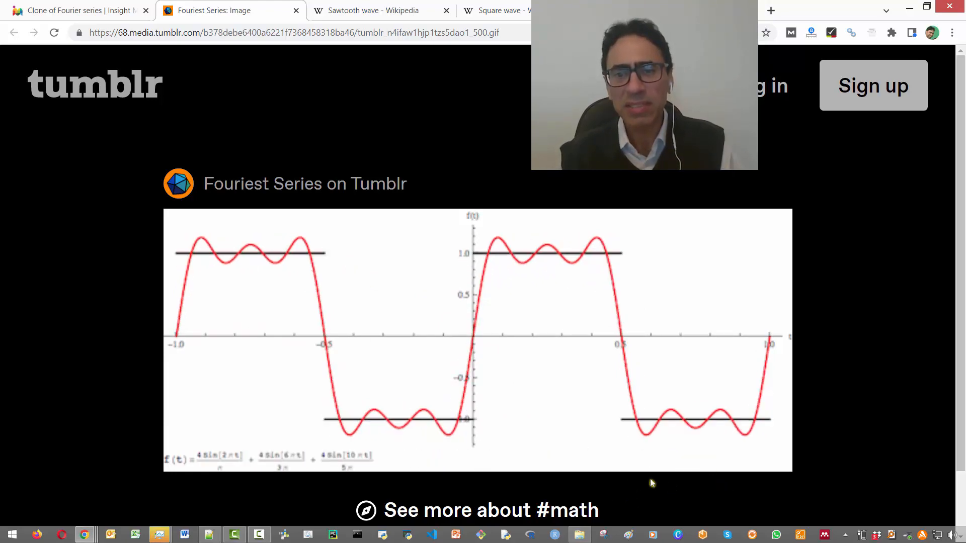
# - Bring up the sawtooth wave article and highlight its sawtooth and reverse sawtooth Fourier series formulas
pyautogui.click(43, 8)
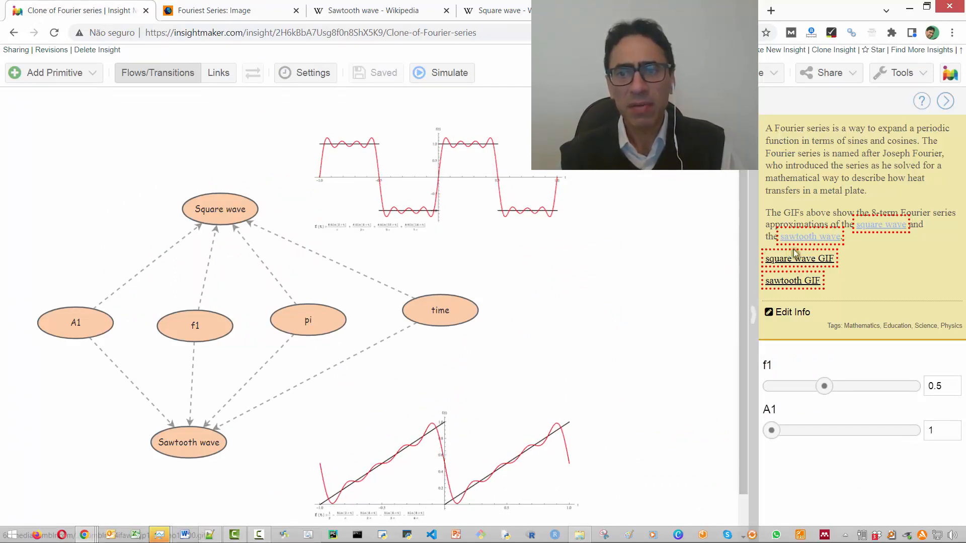
pyautogui.click(381, 12)
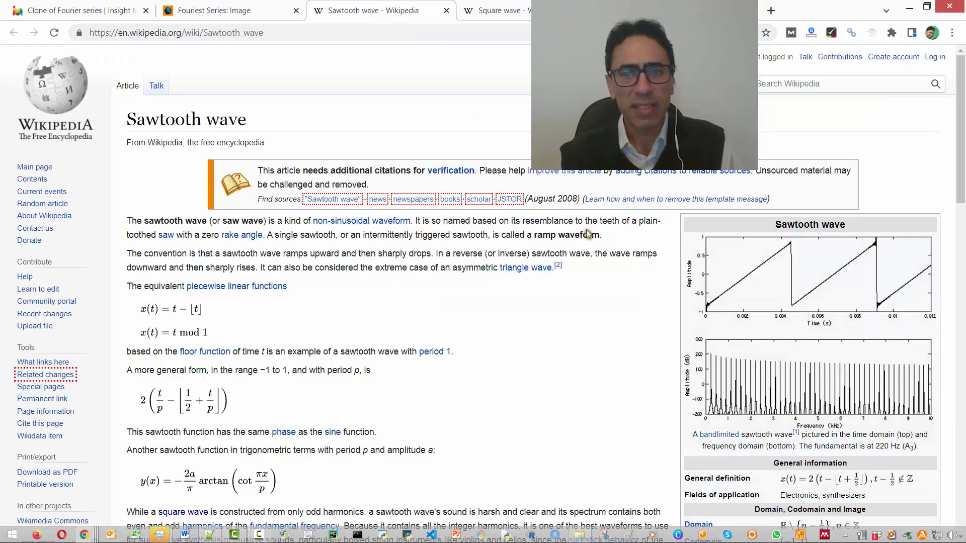
pyautogui.scroll(-4, 588, 234)
pyautogui.scroll(-4, 559, 259)
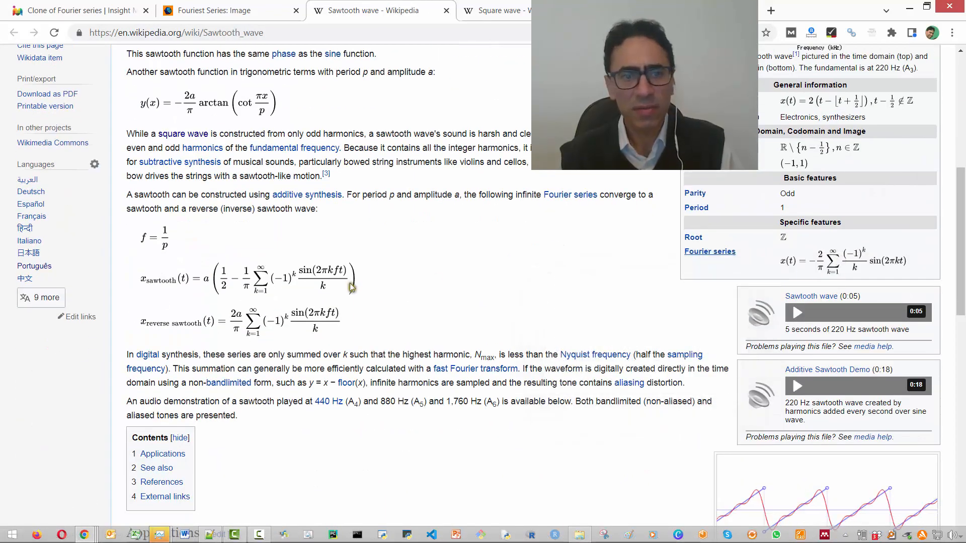
pyautogui.scroll(-3, 179, 192)
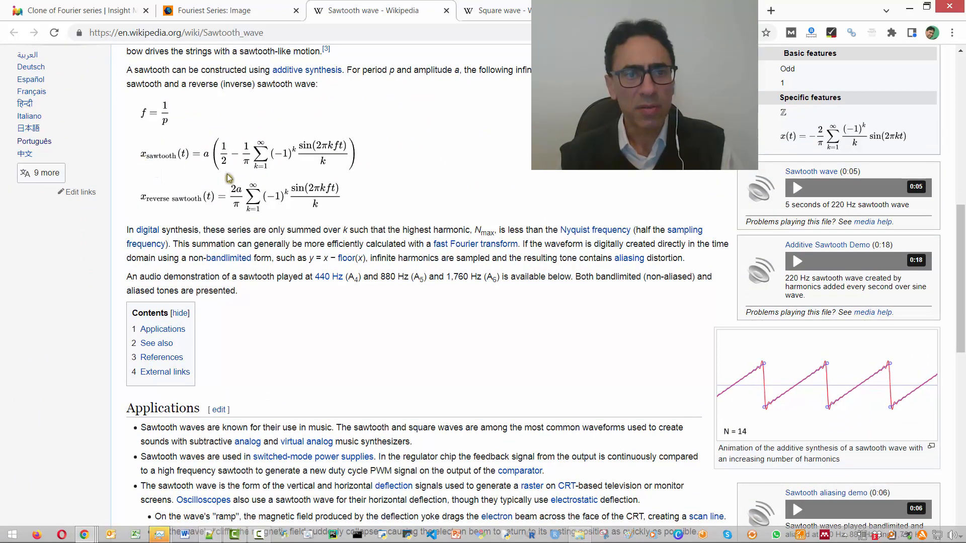
pyautogui.moveTo(228, 177); pyautogui.dragTo(323, 198)
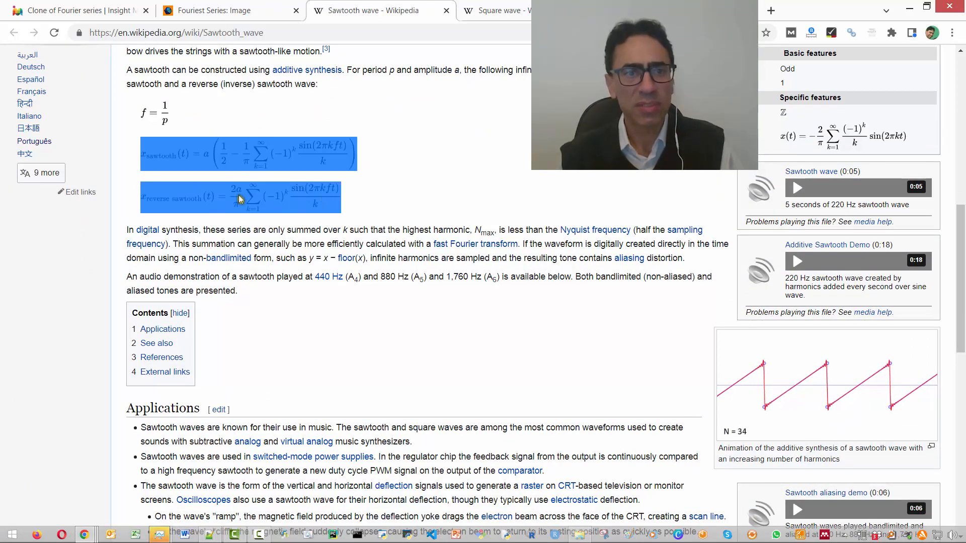
# - View the sawtooth GIF linked in the Fourier series insight's description and return to the model
pyautogui.click(90, 7)
pyautogui.click(792, 285)
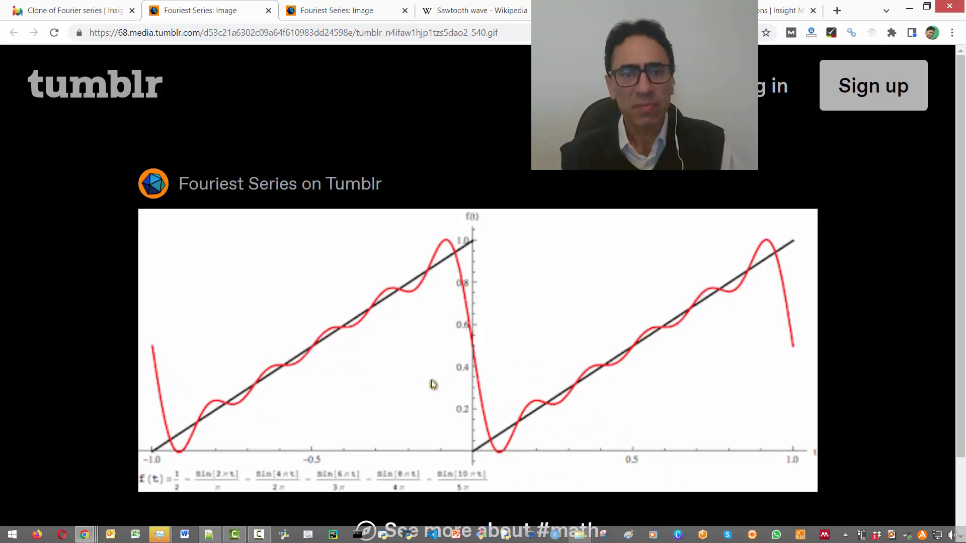
pyautogui.click(83, 10)
# - Look up and copy the custom image URL of the diagram's square wave picture, leaving the picture unchanged
pyautogui.click(476, 191)
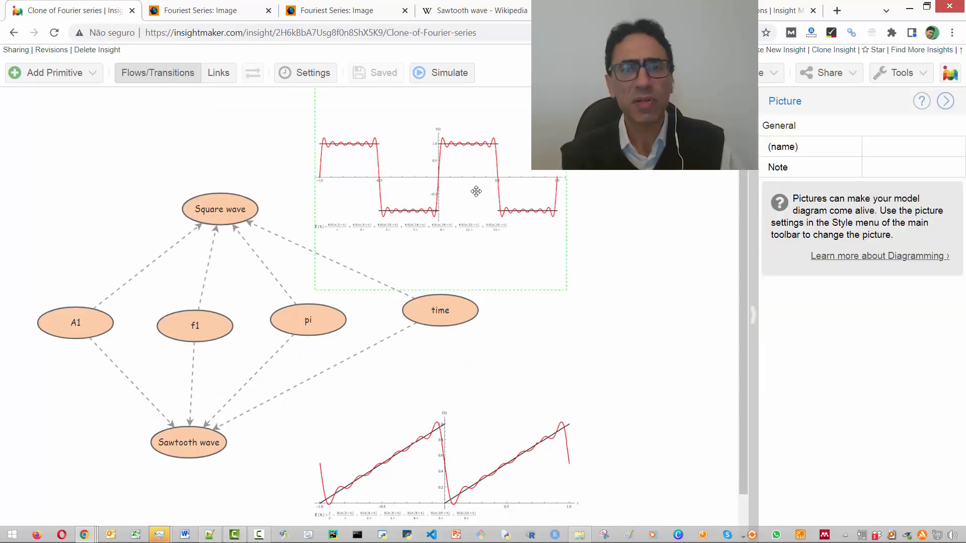
pyautogui.rightClick(476, 191)
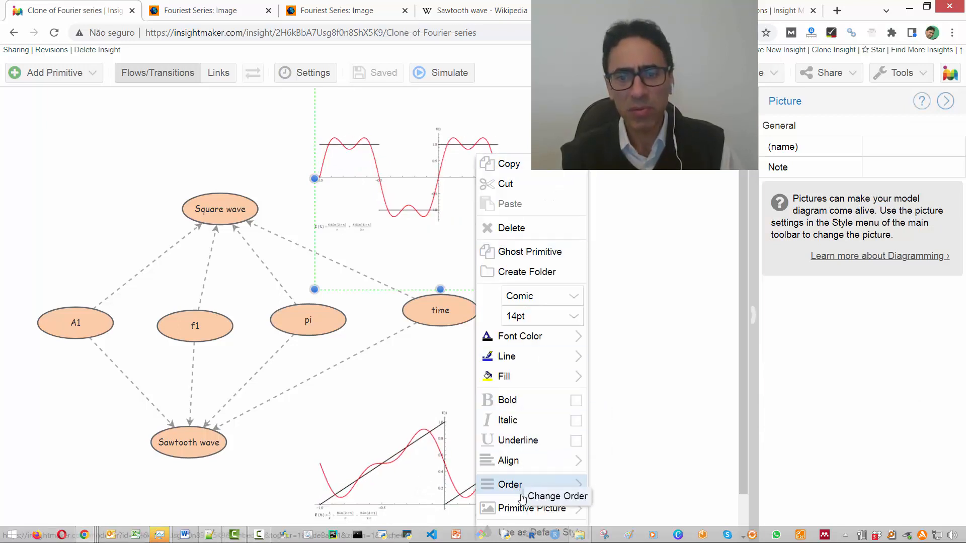
pyautogui.moveTo(535, 507)
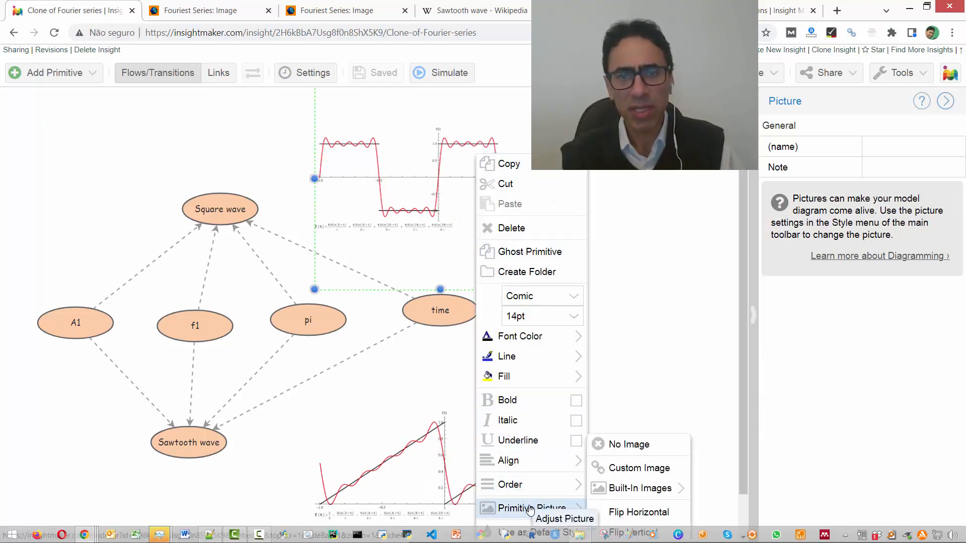
pyautogui.click(623, 468)
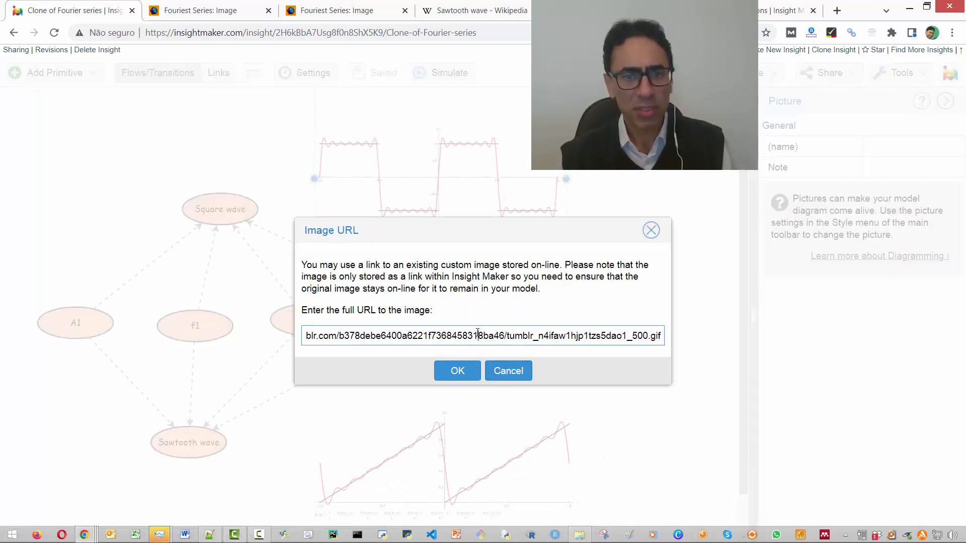
pyautogui.hotkey('ctrl', 'a')
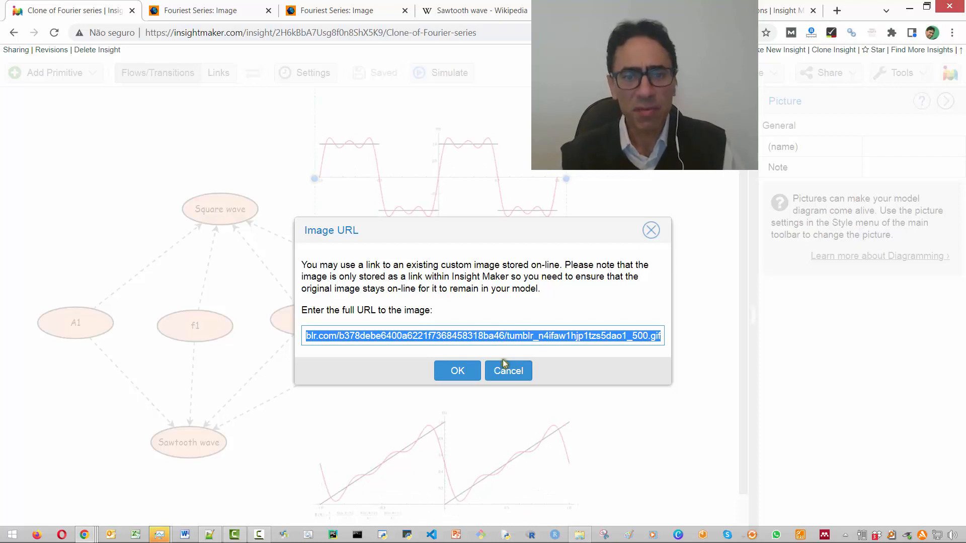
pyautogui.press('Home')
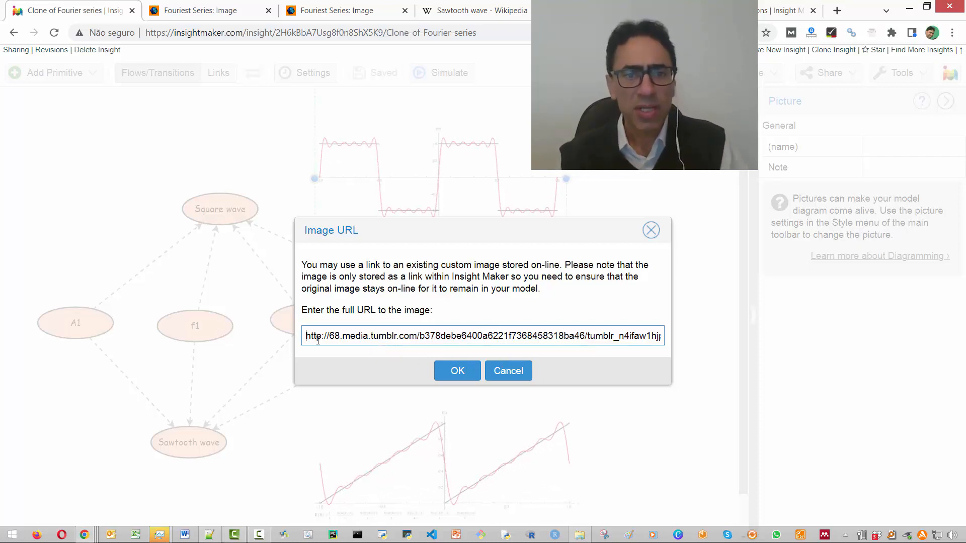
pyautogui.click(509, 362)
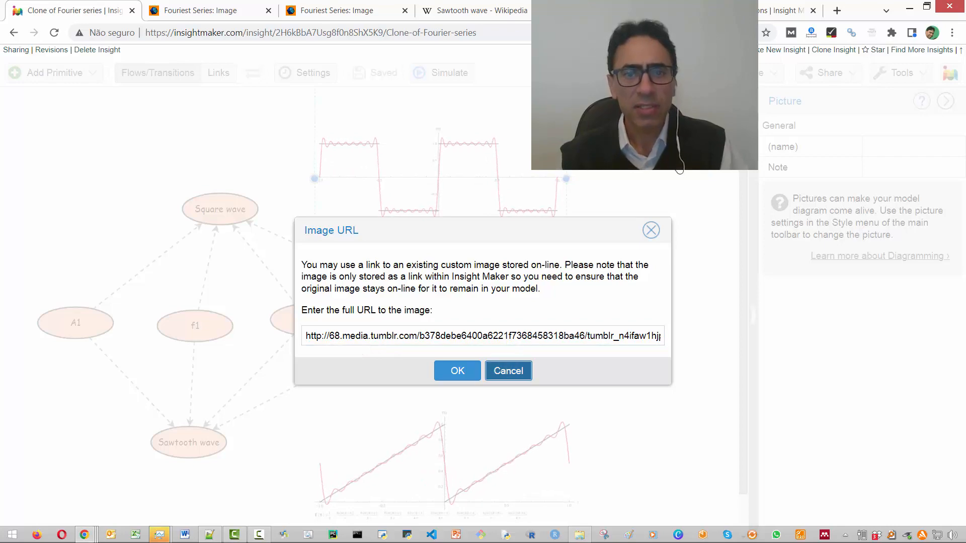
pyautogui.click(531, 366)
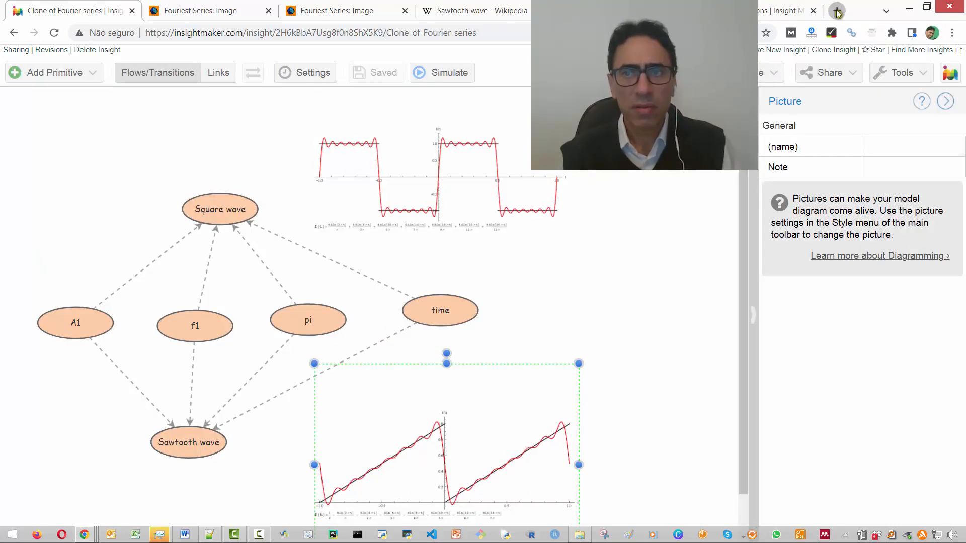
# - Open the copied image URL in a new browser tab, close it and revisit the sawtooth and square wave GIF pages
pyautogui.click(837, 11)
pyautogui.hotkey('ctrl', 'v')
pyautogui.press('Return')
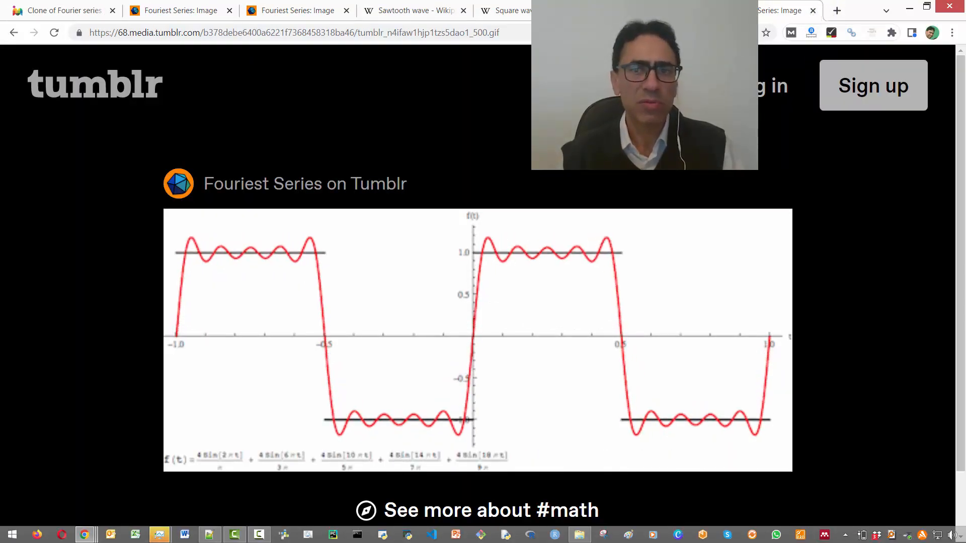
pyautogui.click(814, 10)
pyautogui.click(215, 12)
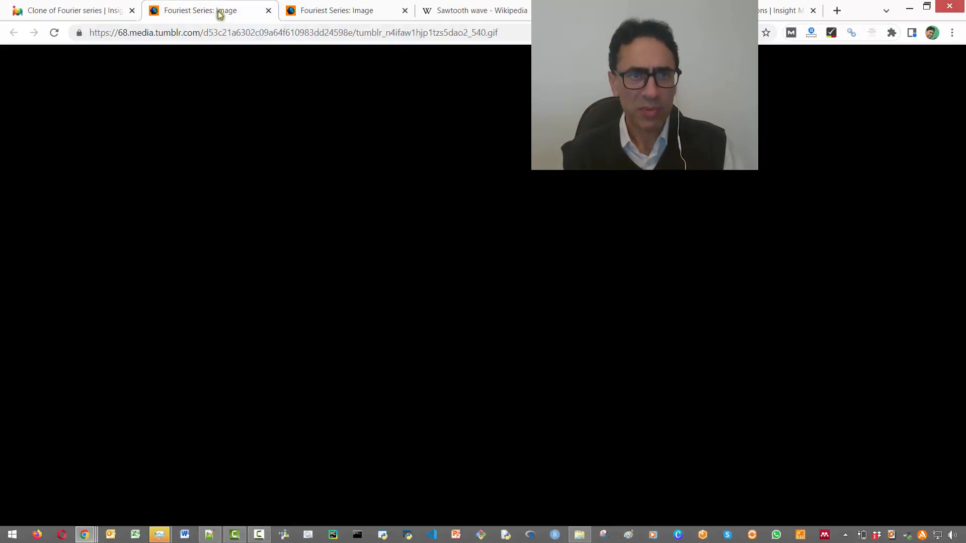
pyautogui.click(334, 11)
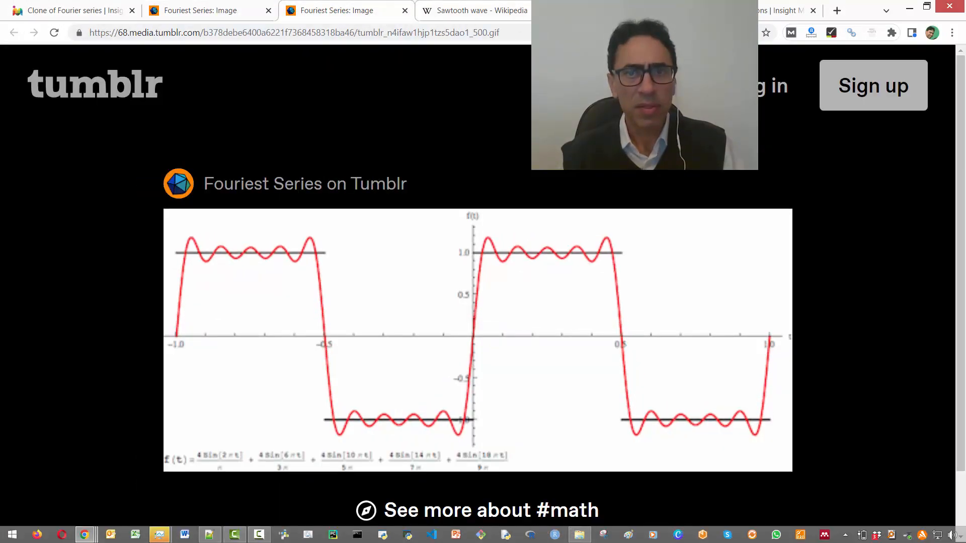
# - Return to the square wave article and open its Portuguese version, Onda quadrada, in another browser tab
pyautogui.click(603, 11)
pyautogui.scroll(15, 527, 161)
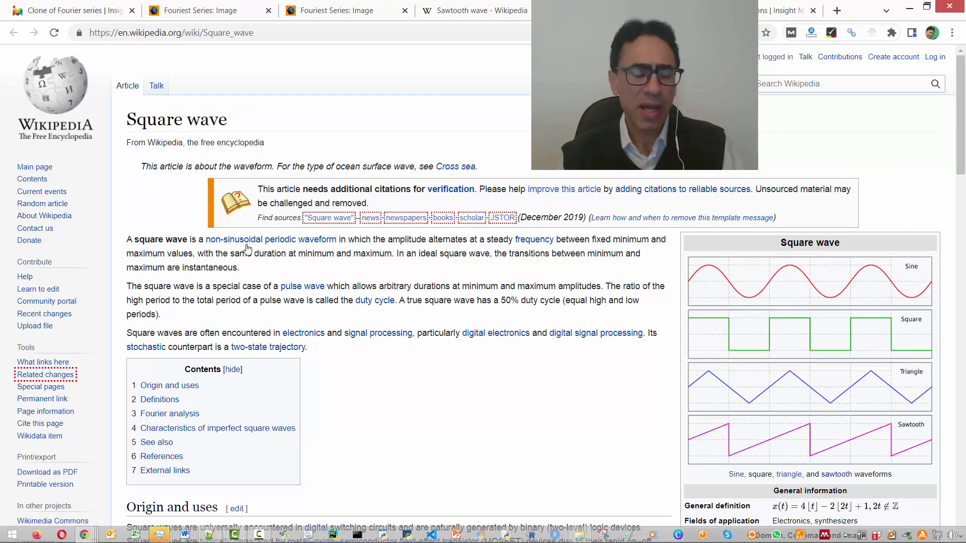
pyautogui.scroll(-6, 205, 286)
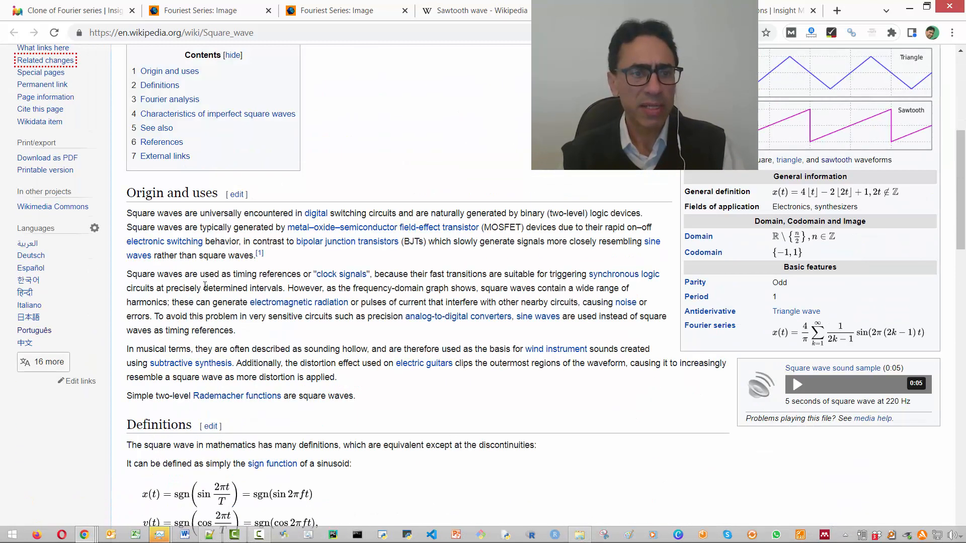
pyautogui.middleClick(46, 332)
pyautogui.click(33, 330)
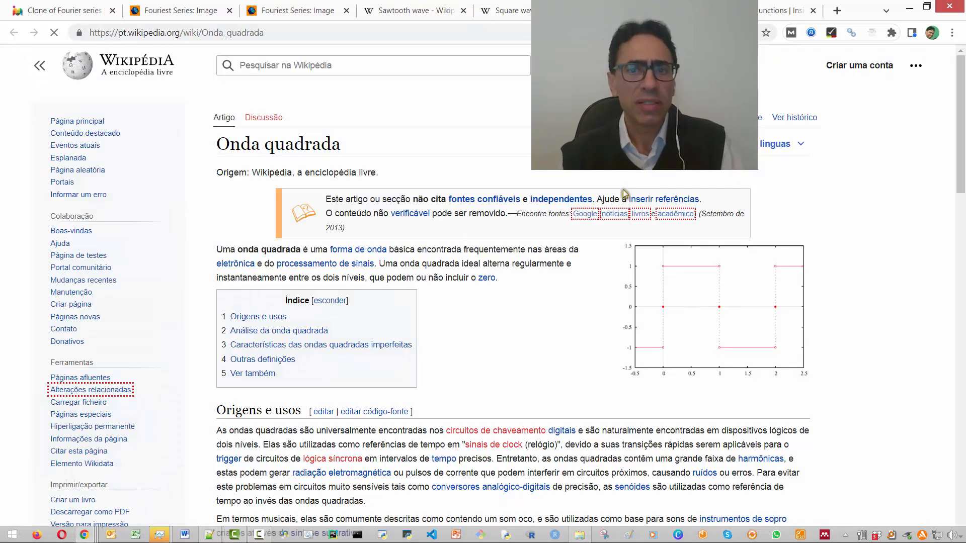
# - Highlight the Fourier series formula under Análise da onda quadrada and view the additive synthesis animation below it
pyautogui.scroll(-7, 500, 333)
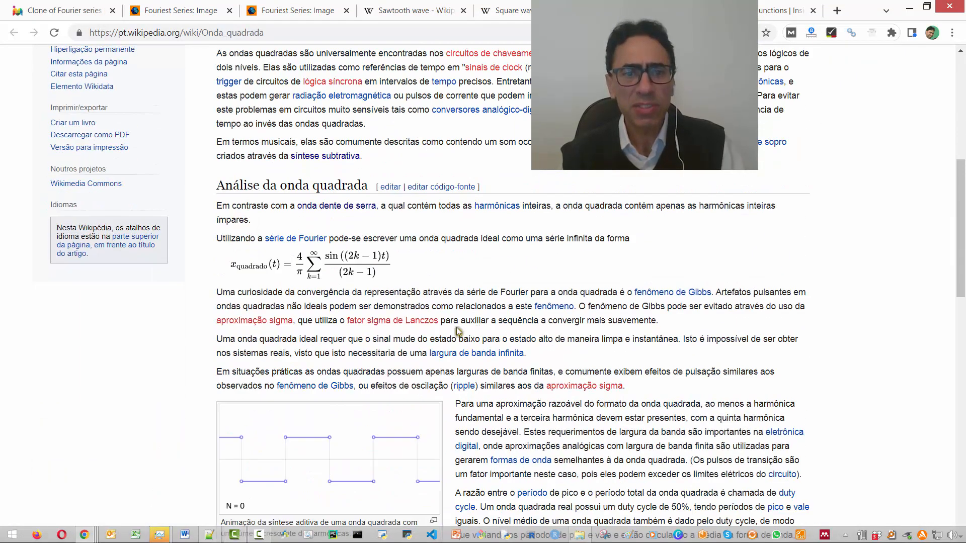
pyautogui.moveTo(237, 275); pyautogui.dragTo(355, 276)
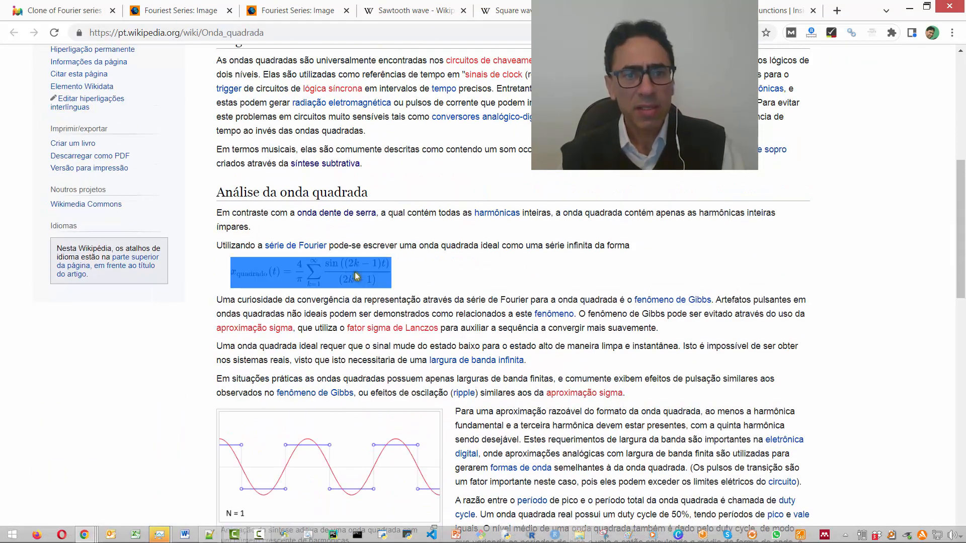
pyautogui.scroll(-5, 410, 283)
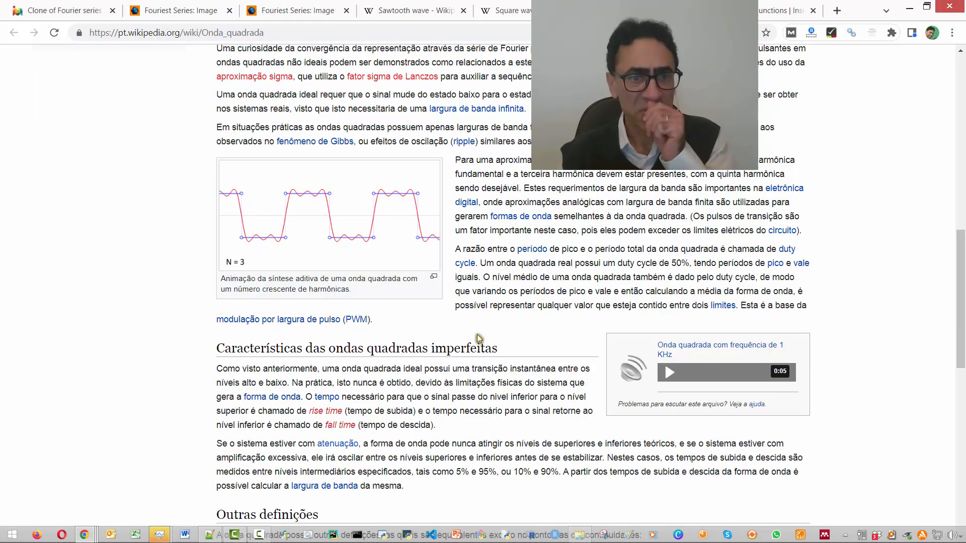
# - Skim the square wave's other definitions, return to the sawtooth wave article and open its Portuguese version, Onda dente de serra, in another tab
pyautogui.scroll(-5, 549, 327)
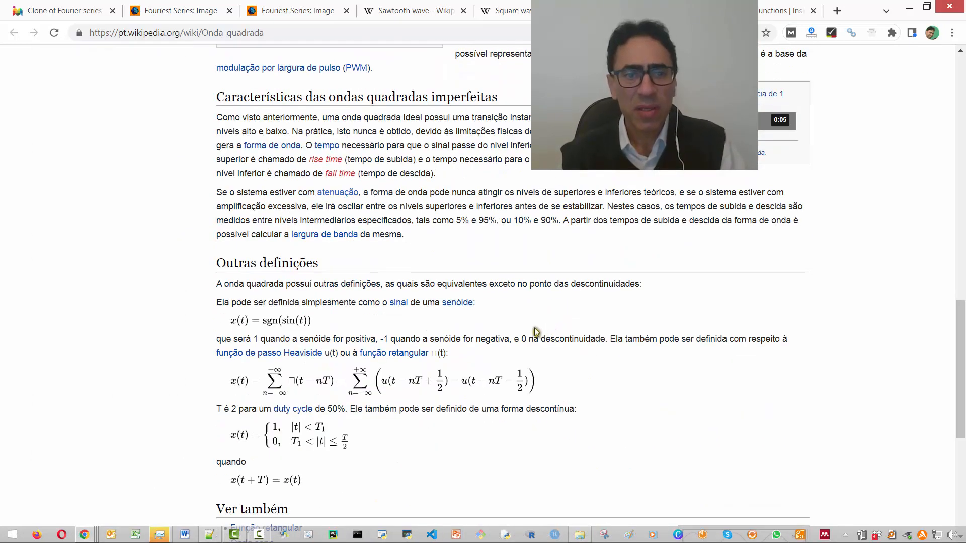
pyautogui.scroll(-4, 536, 331)
pyautogui.click(401, 12)
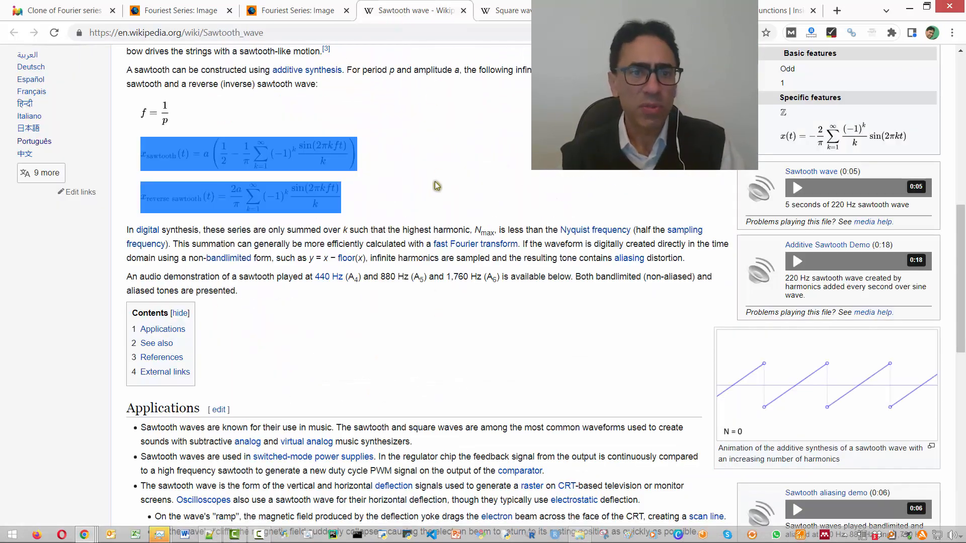
pyautogui.scroll(12, 437, 186)
pyautogui.scroll(-8, 78, 311)
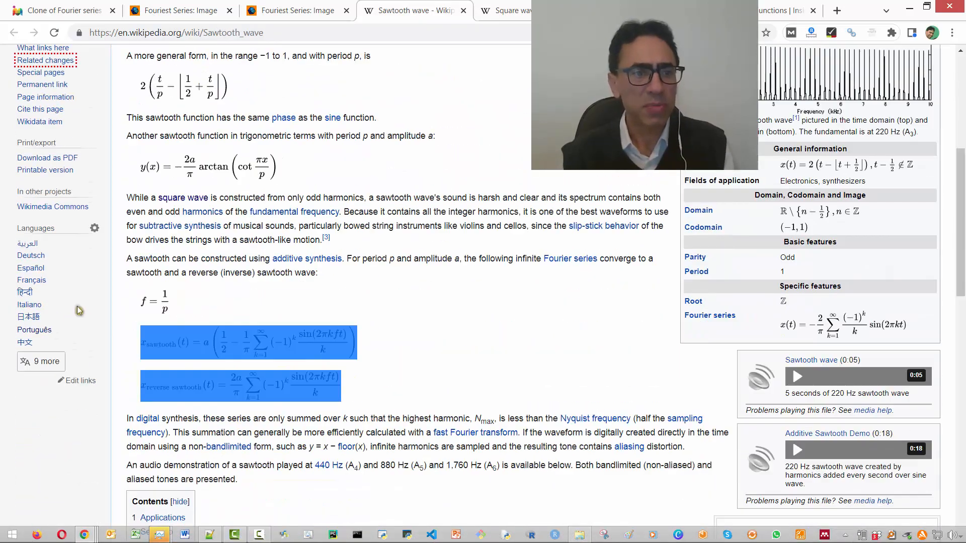
pyautogui.keyDown('ctrl'); pyautogui.click(41, 331); pyautogui.keyUp('ctrl')
pyautogui.scroll(8, 502, 193)
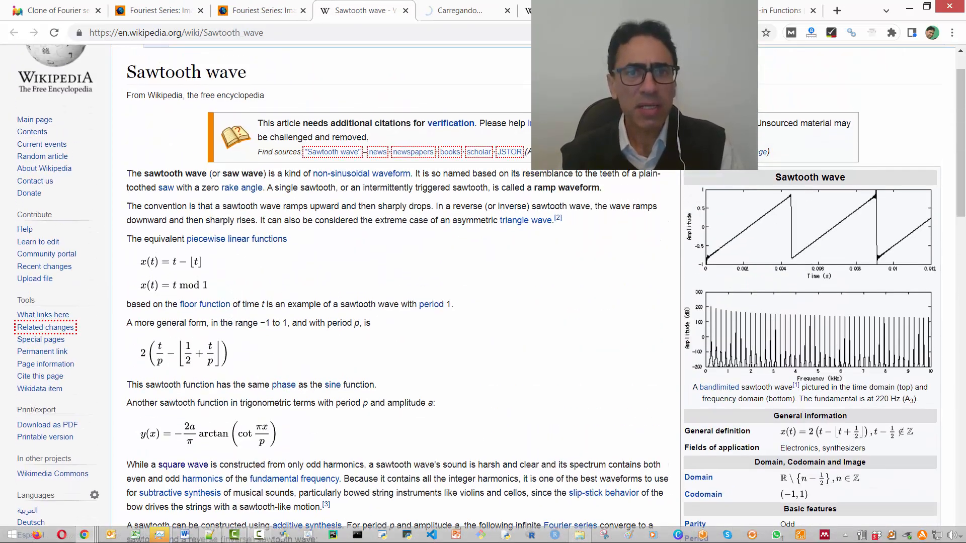
pyautogui.click(446, 9)
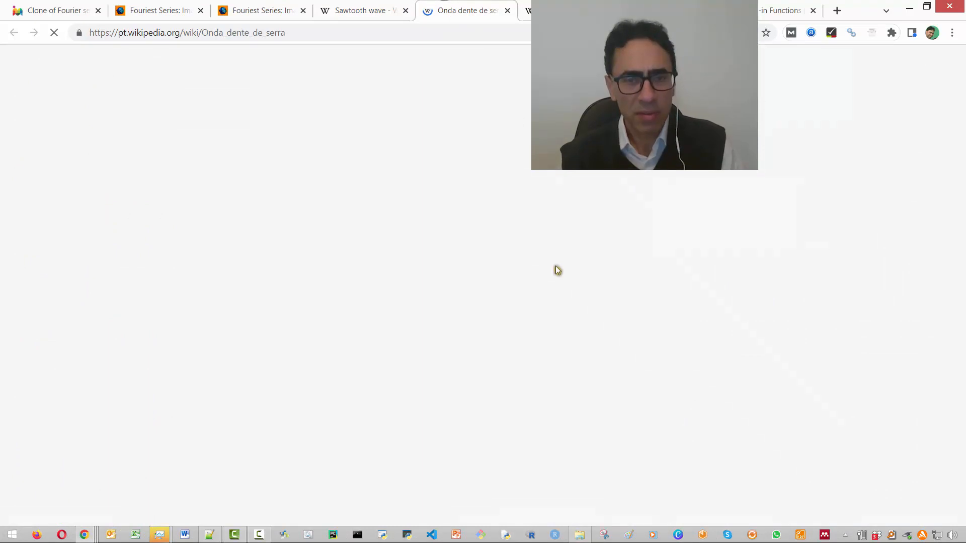
# - View the Fourier series formula and the additive synthesis animation in the Onda dente de serra article
pyautogui.scroll(-4, 555, 267)
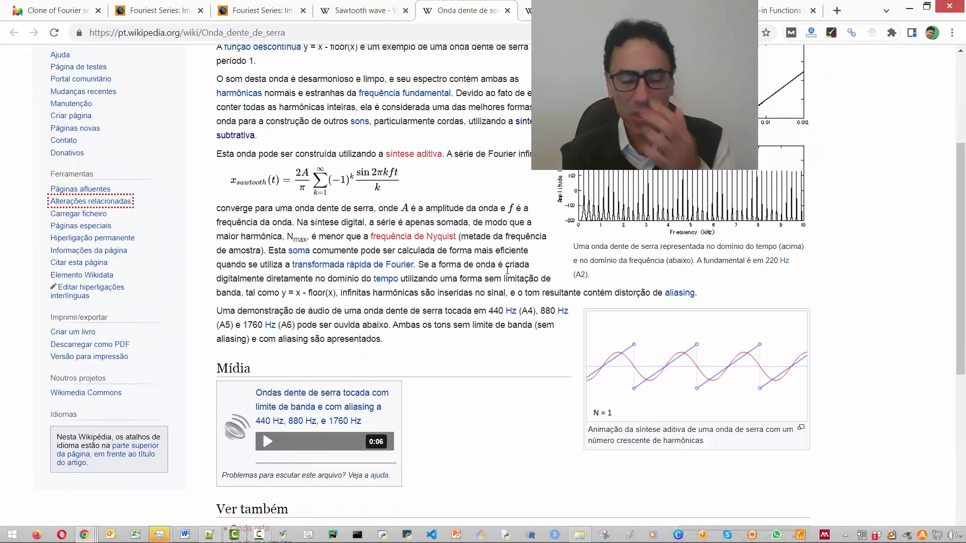
pyautogui.scroll(-5, 507, 270)
pyautogui.scroll(9, 476, 245)
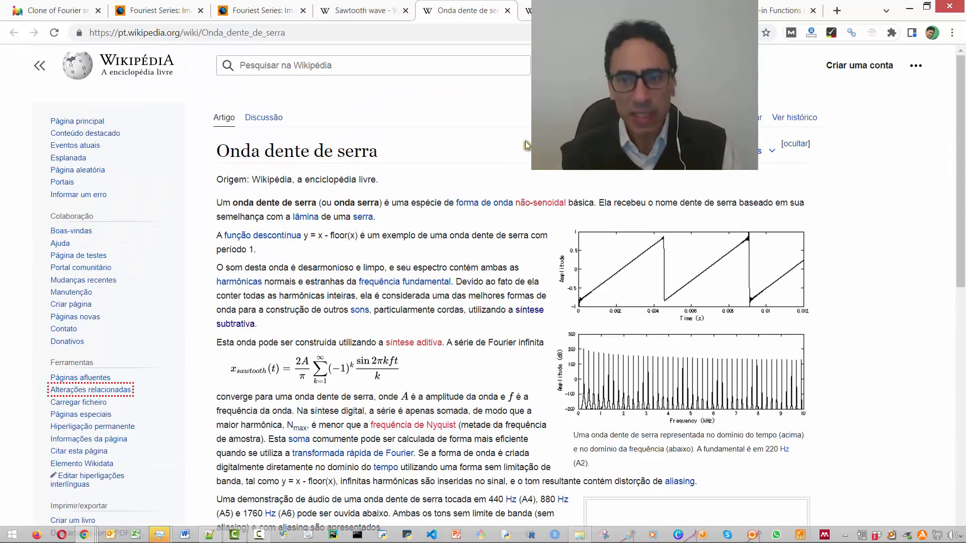
# - Return to the Clone of Fourier series model and display the properties of the A1 variable
pyautogui.click(56, 12)
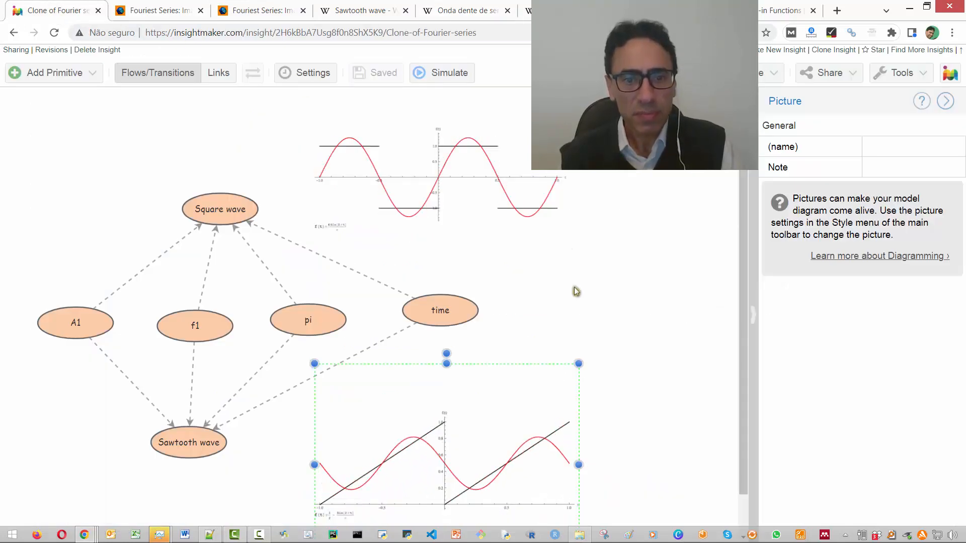
pyautogui.click(149, 378)
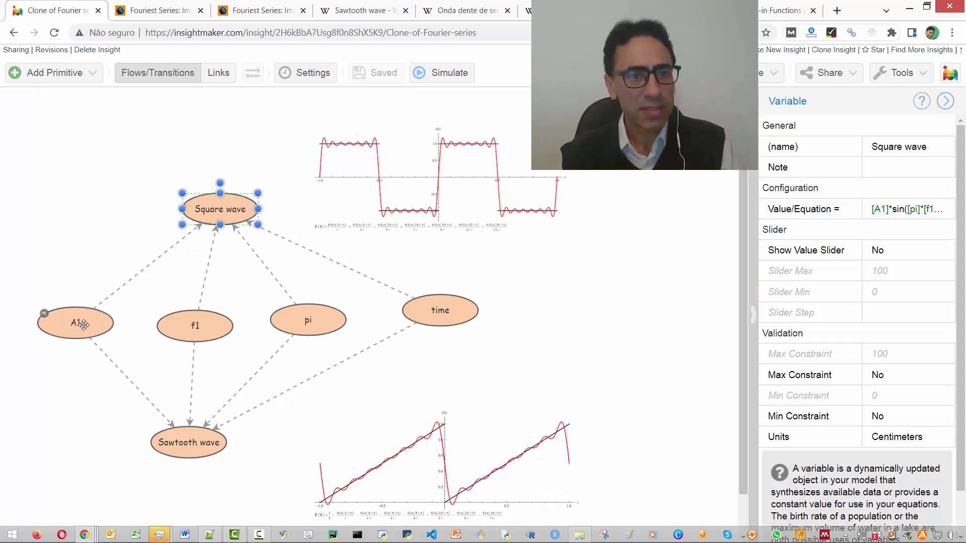
pyautogui.click(134, 279)
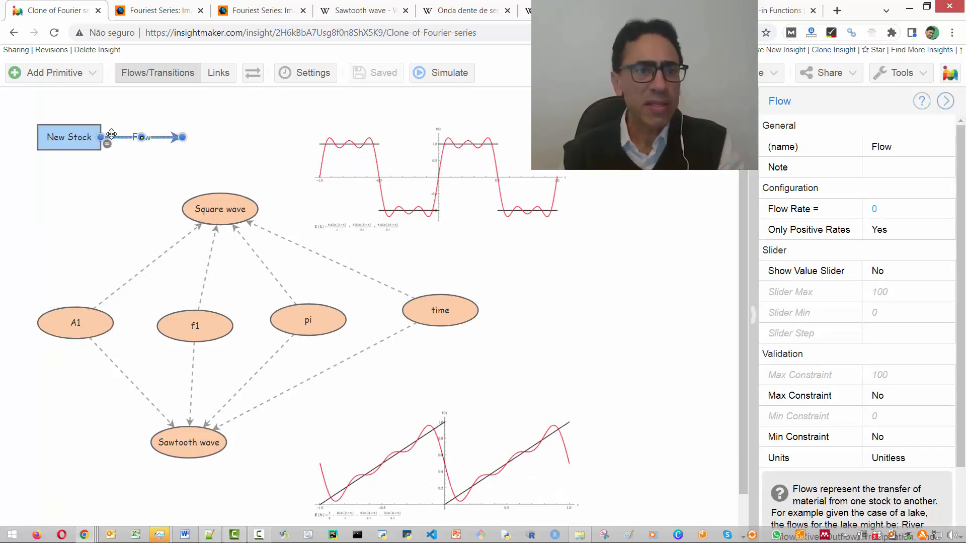
# - Delete the New Stock and its outgoing Flow above the Square wave variable
pyautogui.click(176, 161)
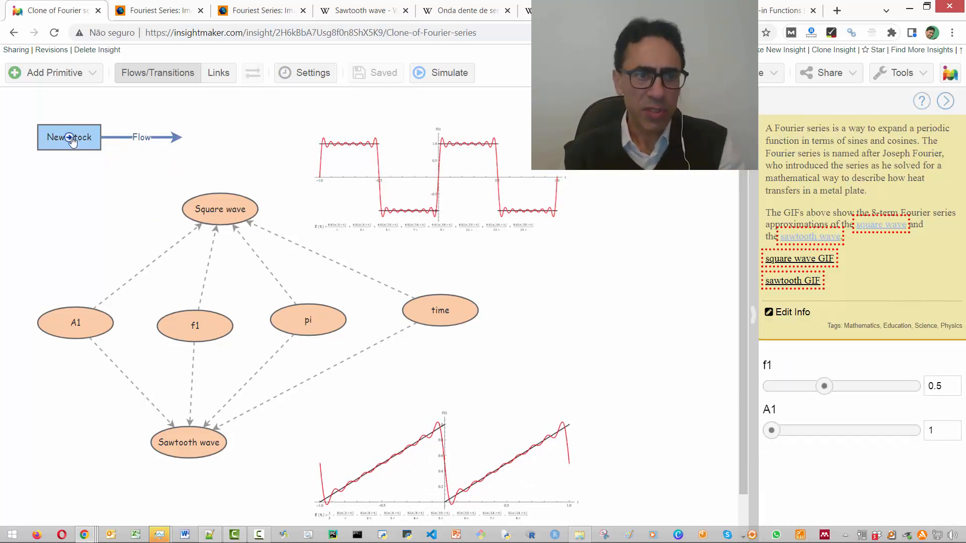
pyautogui.click(86, 141)
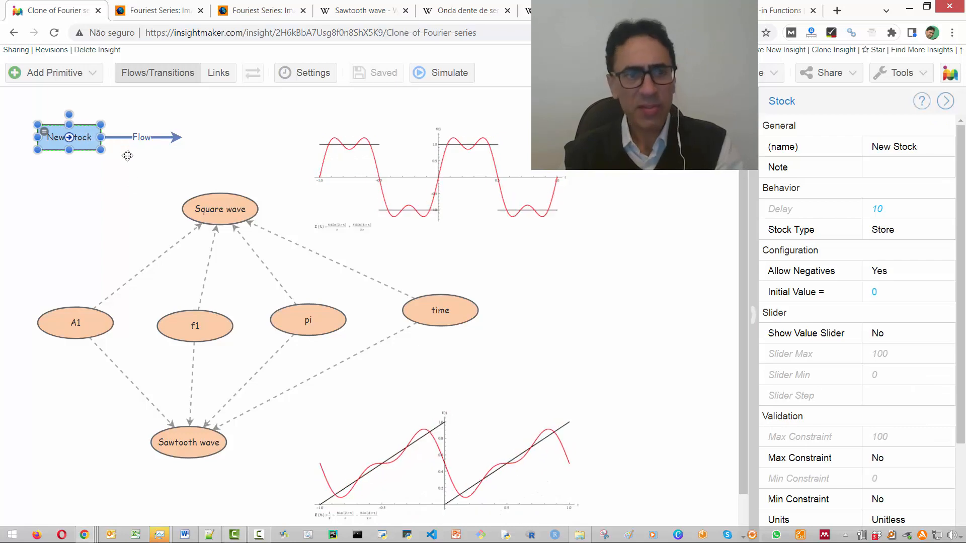
pyautogui.press('Delete')
pyautogui.click(126, 139)
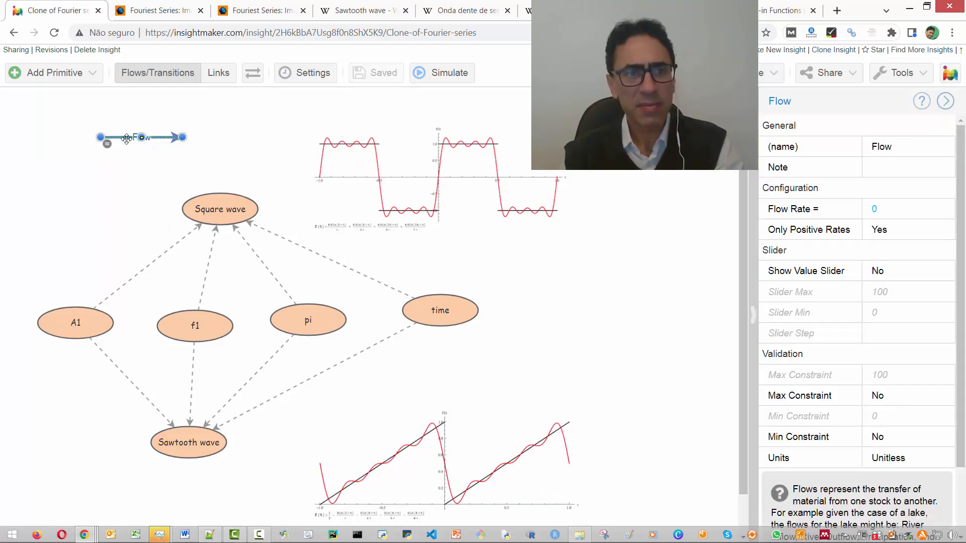
pyautogui.press('Delete')
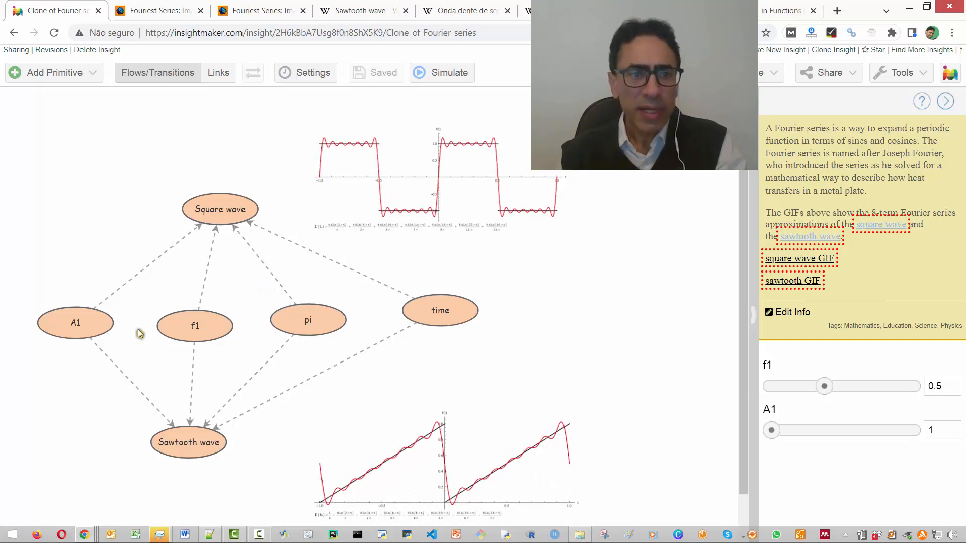
# - Inspect the properties of the A1, f1 and pi variables and view pi's equation, leaving it unchanged
pyautogui.click(100, 330)
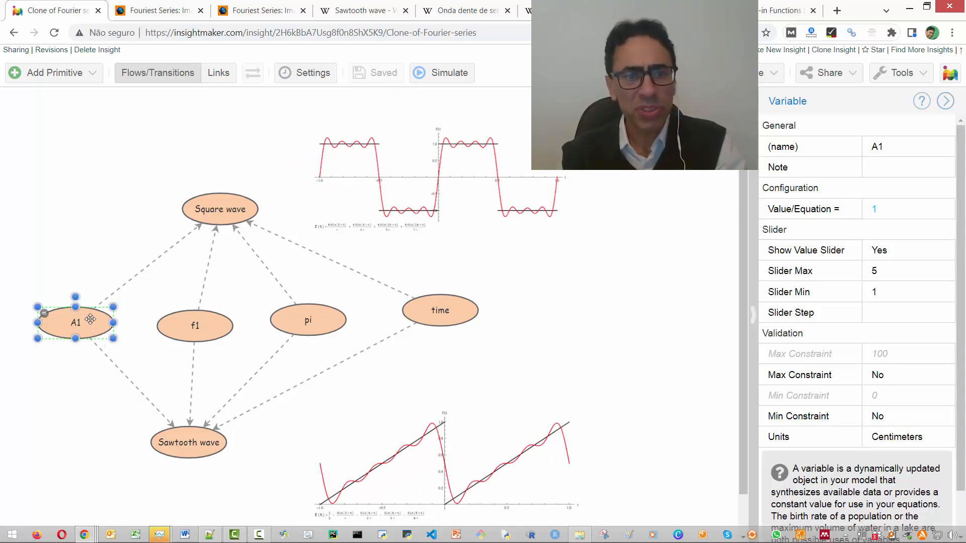
pyautogui.click(171, 327)
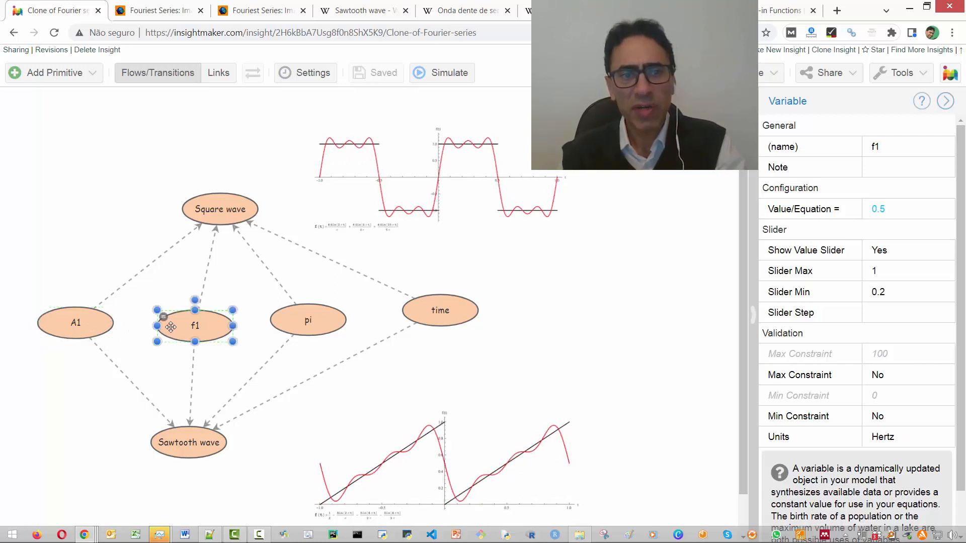
pyautogui.click(292, 323)
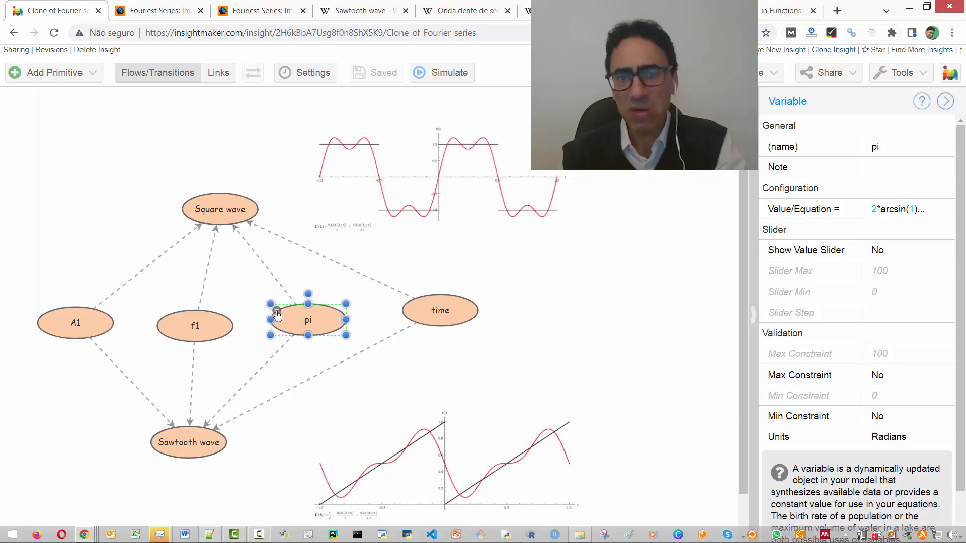
pyautogui.doubleClick(277, 315)
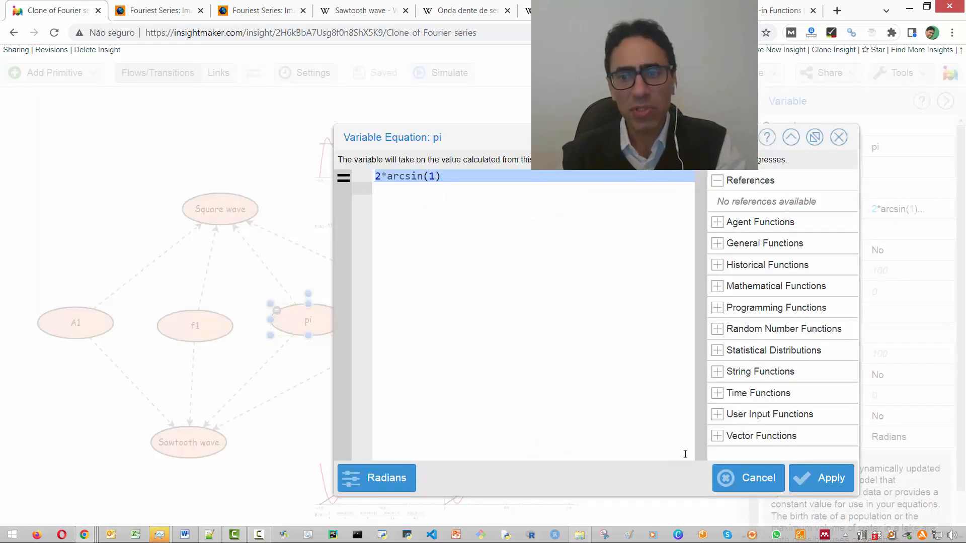
pyautogui.click(747, 478)
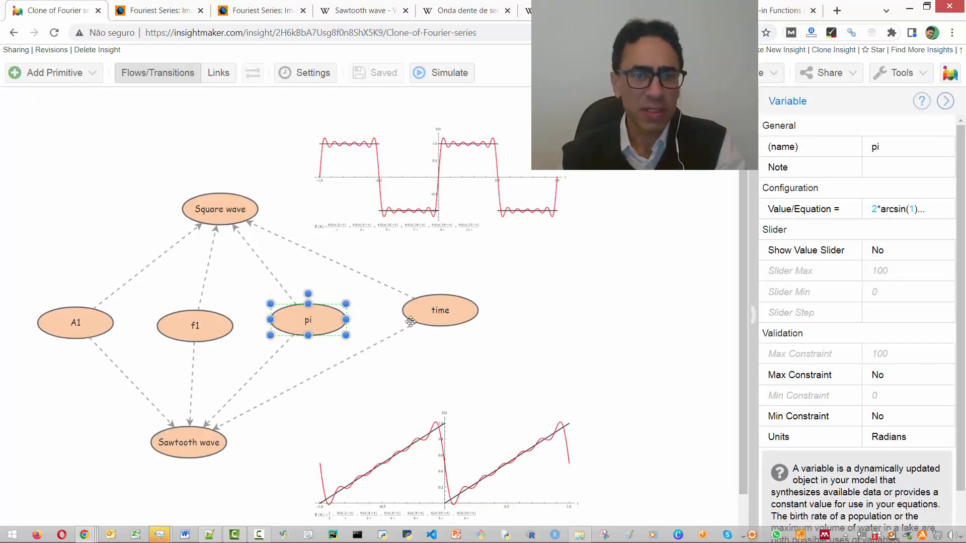
# - Inspect the properties and equation of the time variable, leaving them unchanged, and clear the selection
pyautogui.click(422, 313)
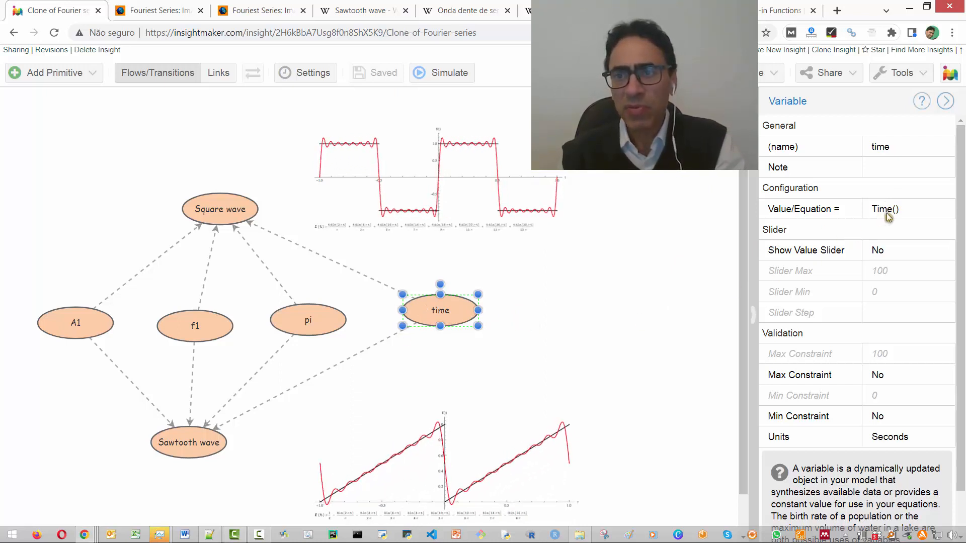
pyautogui.doubleClick(410, 306)
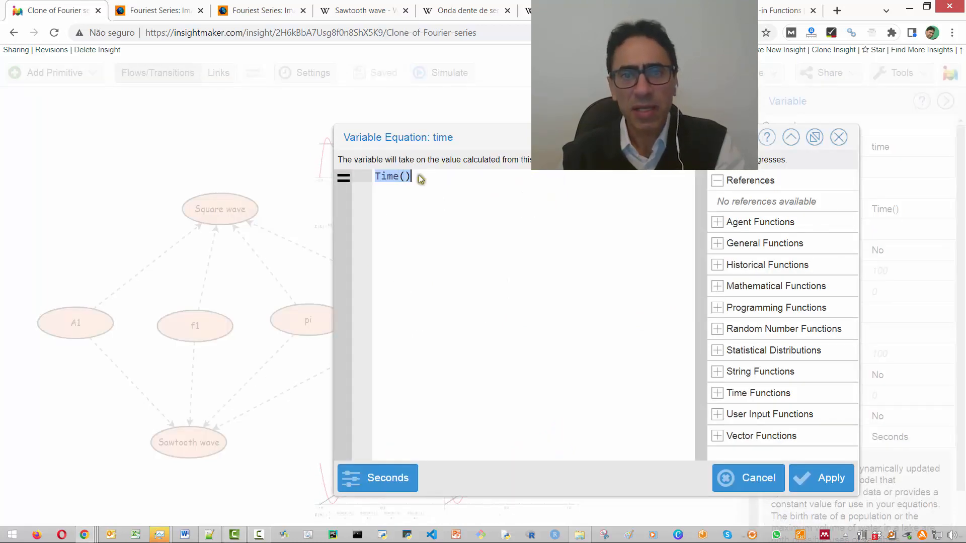
pyautogui.click(740, 477)
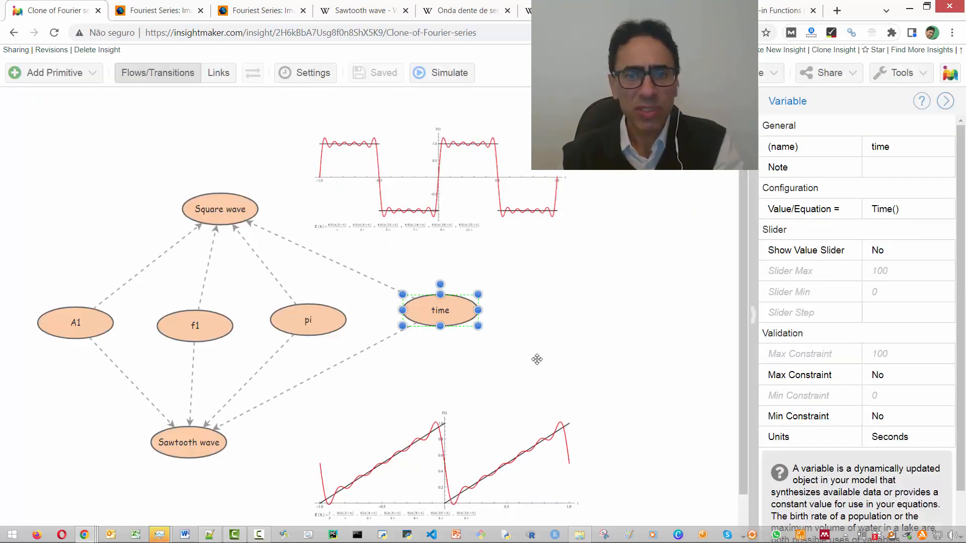
pyautogui.click(536, 337)
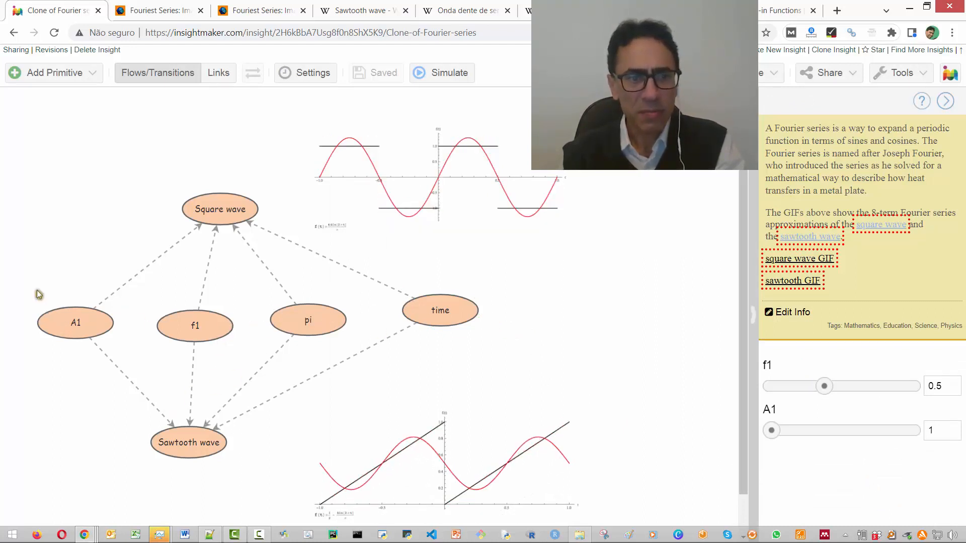
# - Select the A1, f1, pi and time variables together to point them out, and clear the selection
pyautogui.moveTo(40, 294); pyautogui.dragTo(498, 357)
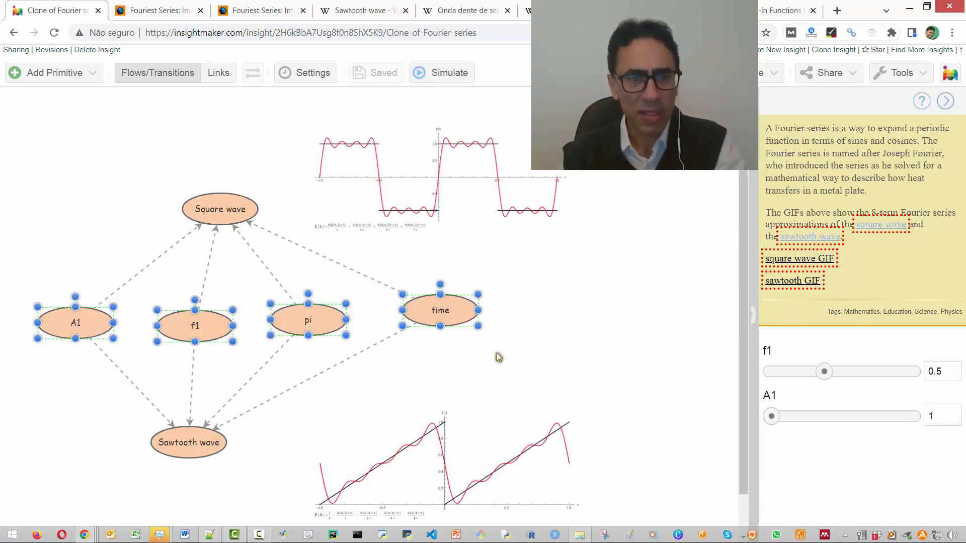
pyautogui.click(400, 371)
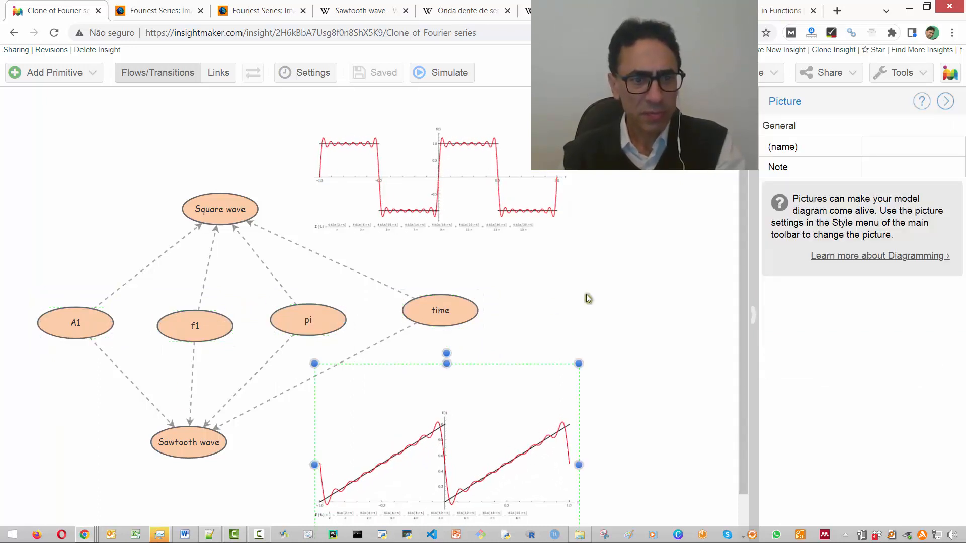
pyautogui.click(532, 313)
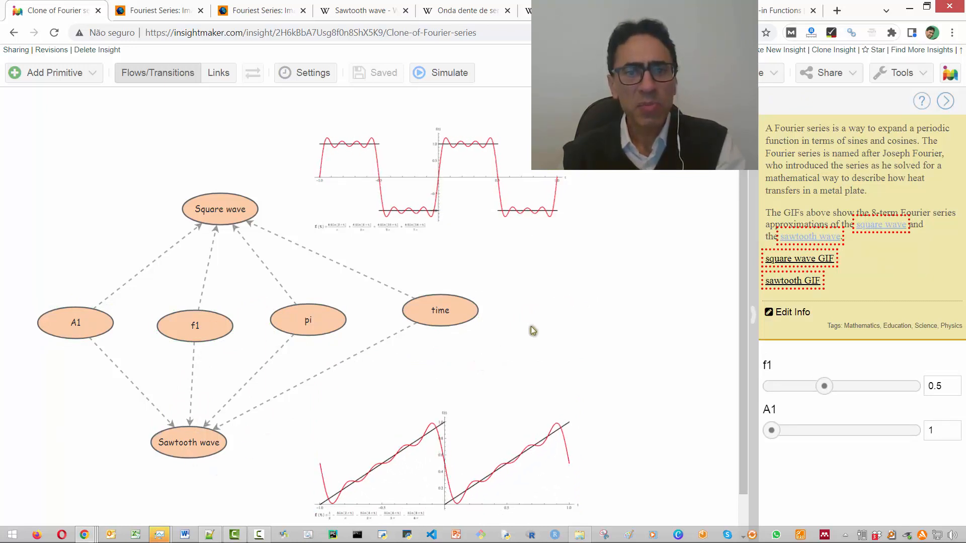
# - Simulate the model and compare the Square wave and Sawtooth wave plots, moving the results window clear of the sliders
pyautogui.click(454, 78)
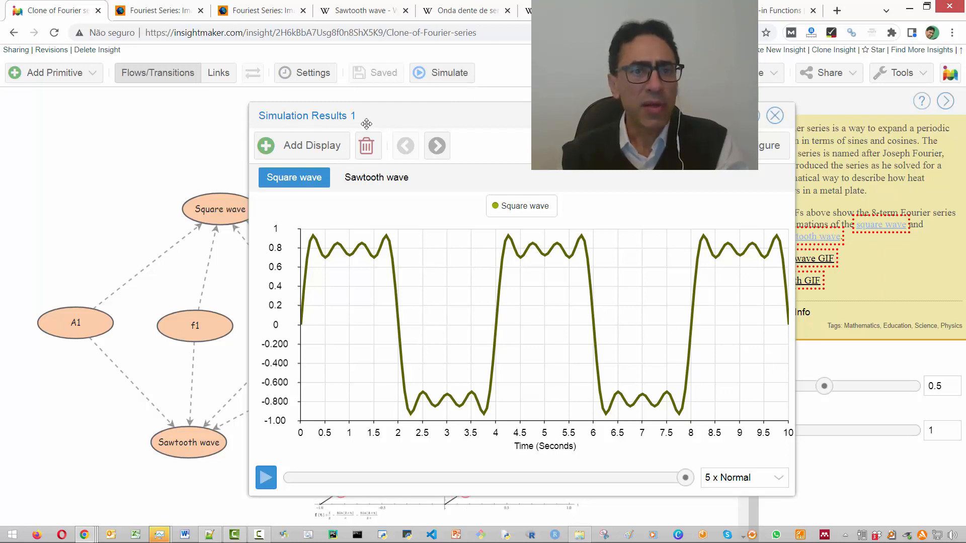
pyautogui.click(362, 178)
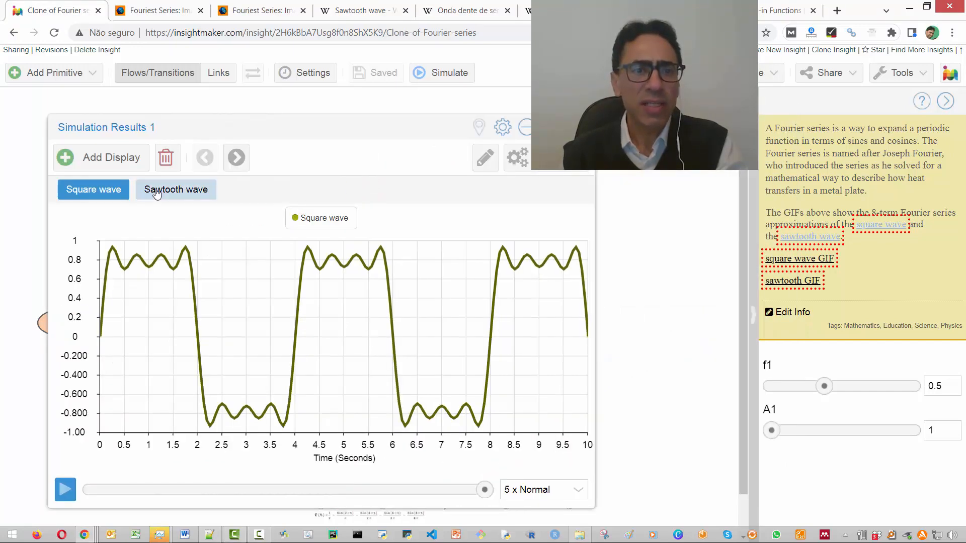
pyautogui.click(157, 192)
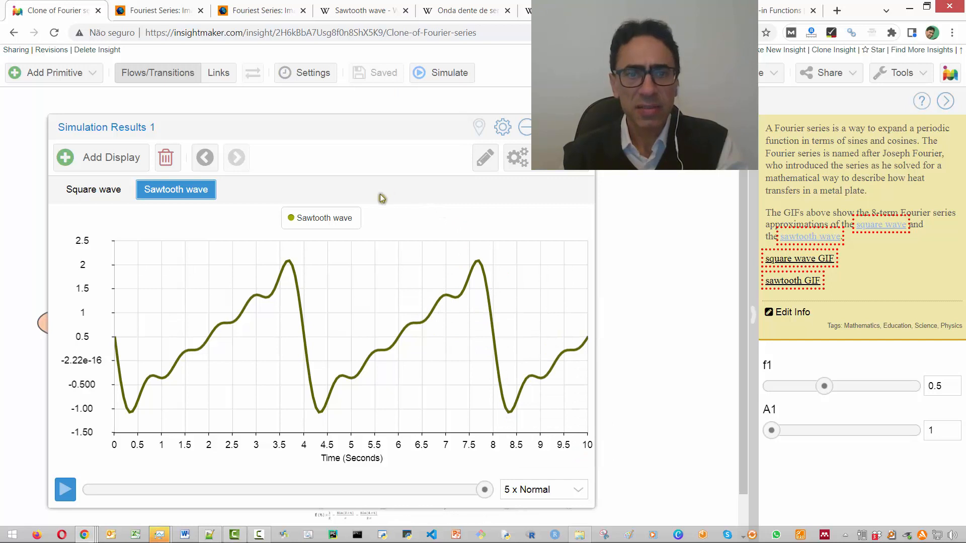
pyautogui.moveTo(357, 132); pyautogui.dragTo(329, 125)
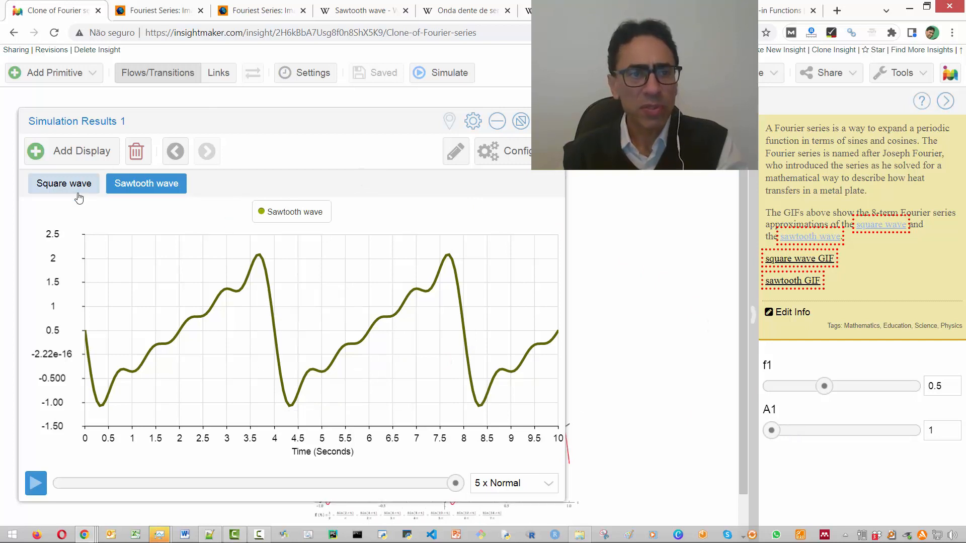
pyautogui.click(64, 185)
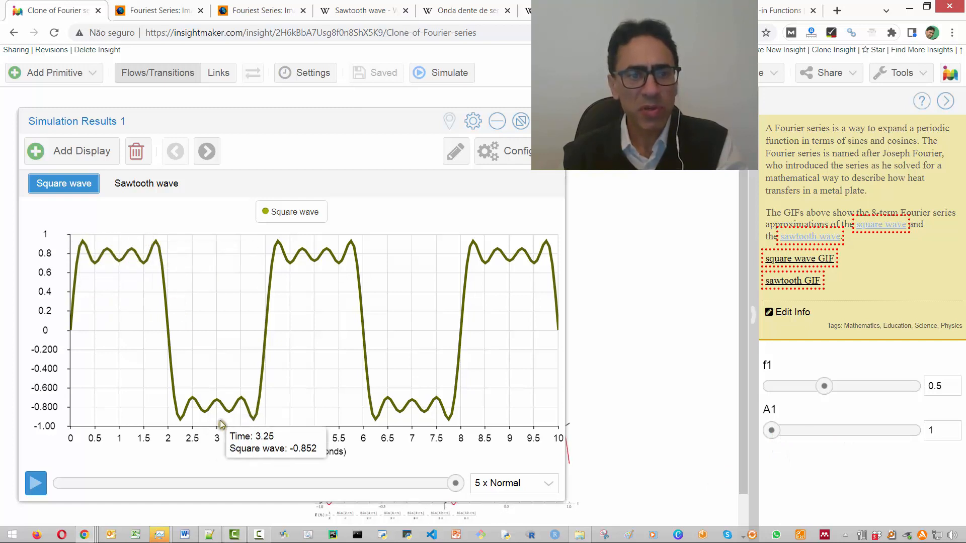
# - Set A1 to 5, rerun the simulation and offset the new results window so the first results show behind it
pyautogui.click(910, 430)
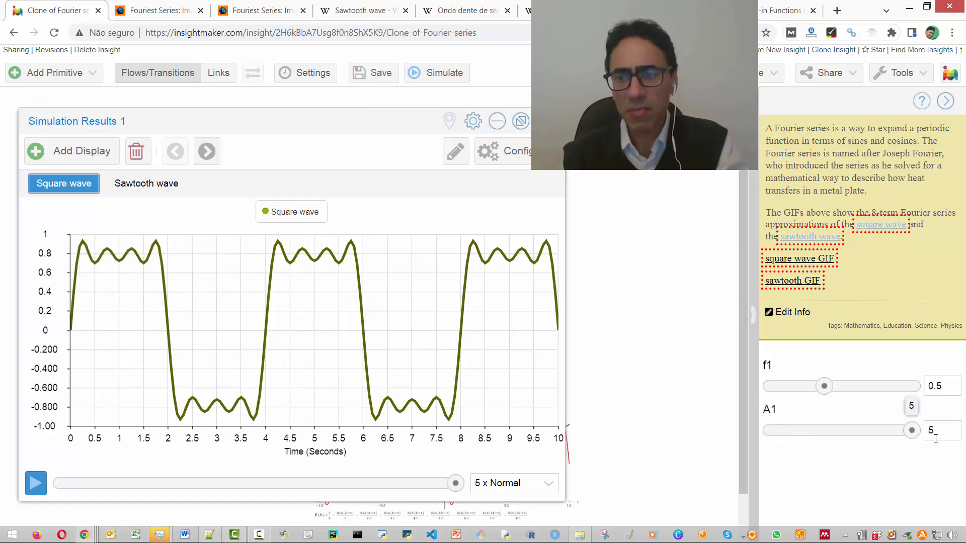
pyautogui.click(441, 76)
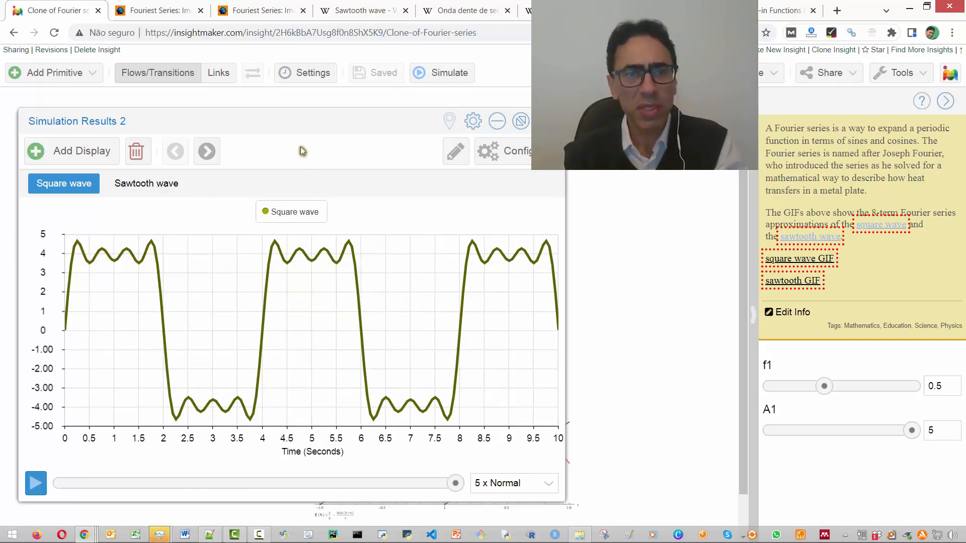
pyautogui.moveTo(355, 124); pyautogui.dragTo(441, 124)
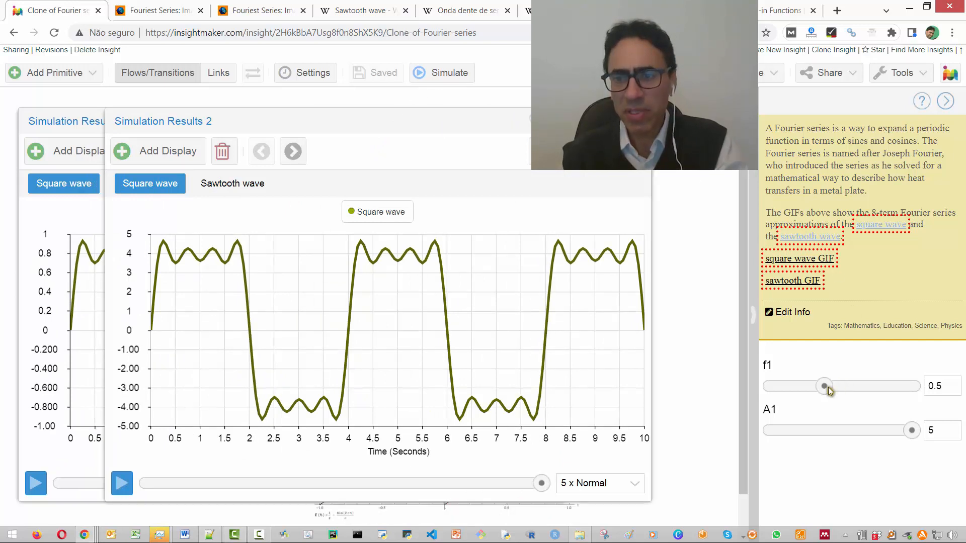
# - Set f1 to 1 and rerun the simulation
pyautogui.moveTo(862, 392); pyautogui.dragTo(911, 387)
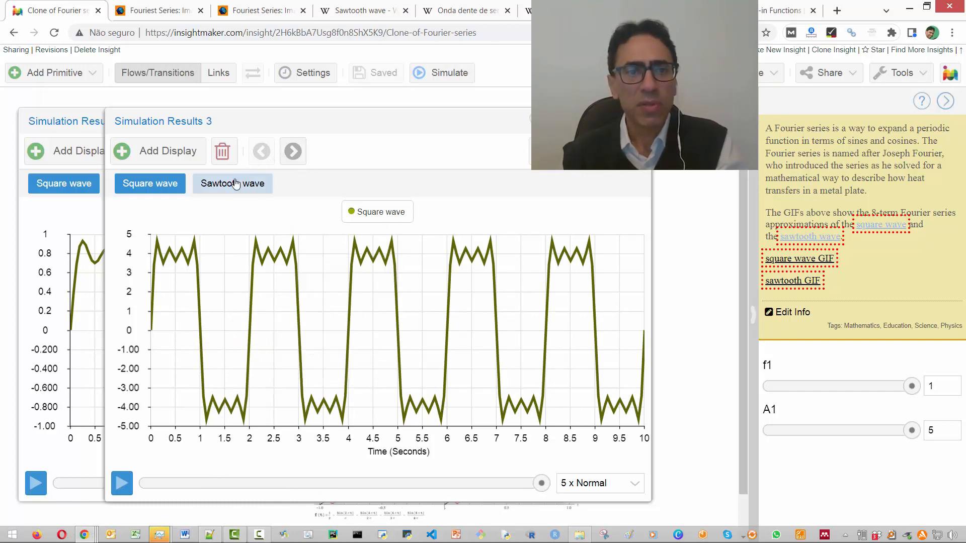
# - Offset the newest results window to reveal the earlier ones, and compare its Sawtooth wave and Square wave plots
pyautogui.moveTo(263, 123); pyautogui.dragTo(364, 123)
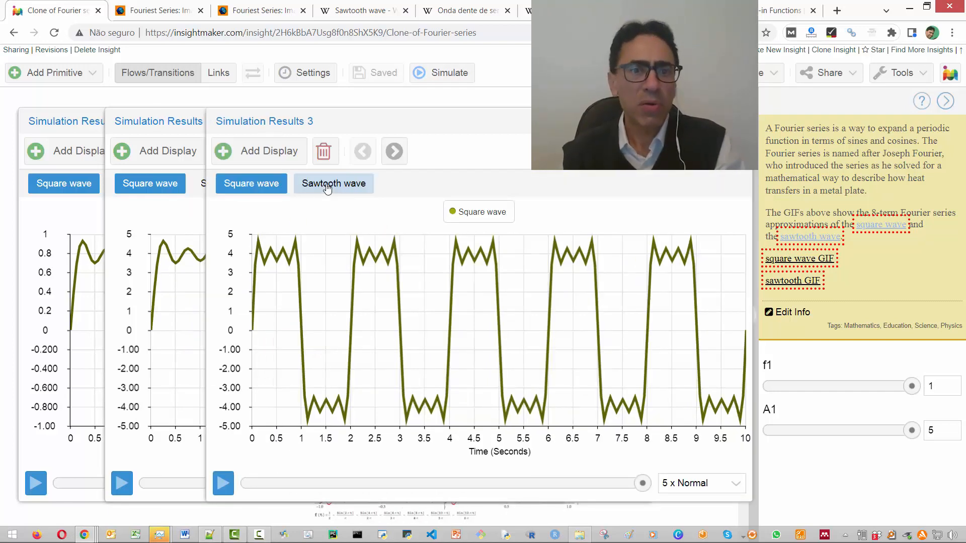
pyautogui.click(327, 185)
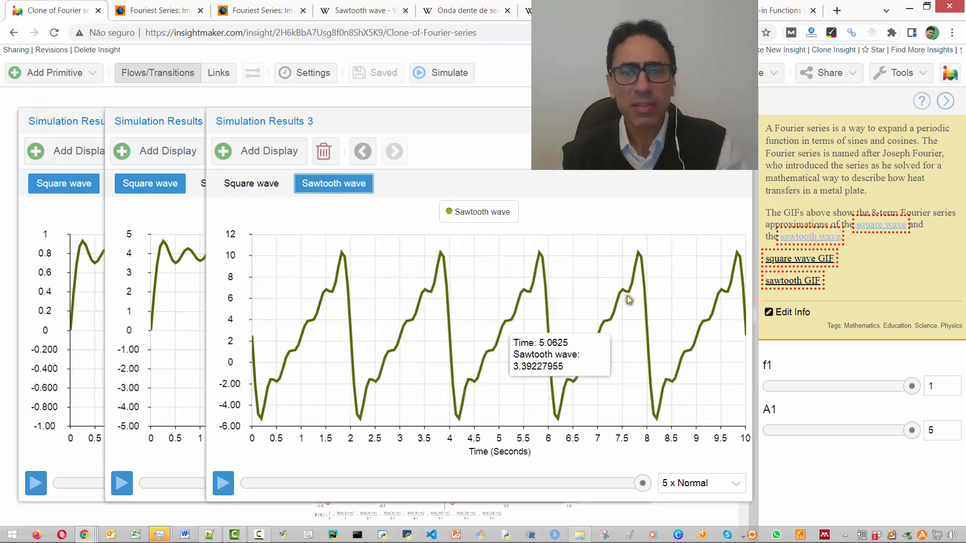
pyautogui.click(265, 183)
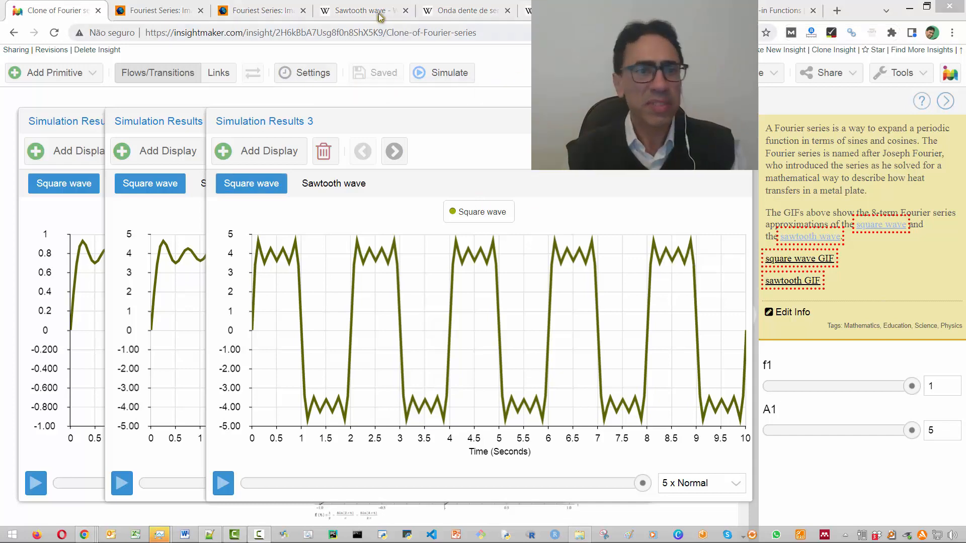
# - Close the functions reference, the Wikipedia wave articles and the Fouriest Series GIF pages, keeping only the Fourier series model open
pyautogui.click(767, 13)
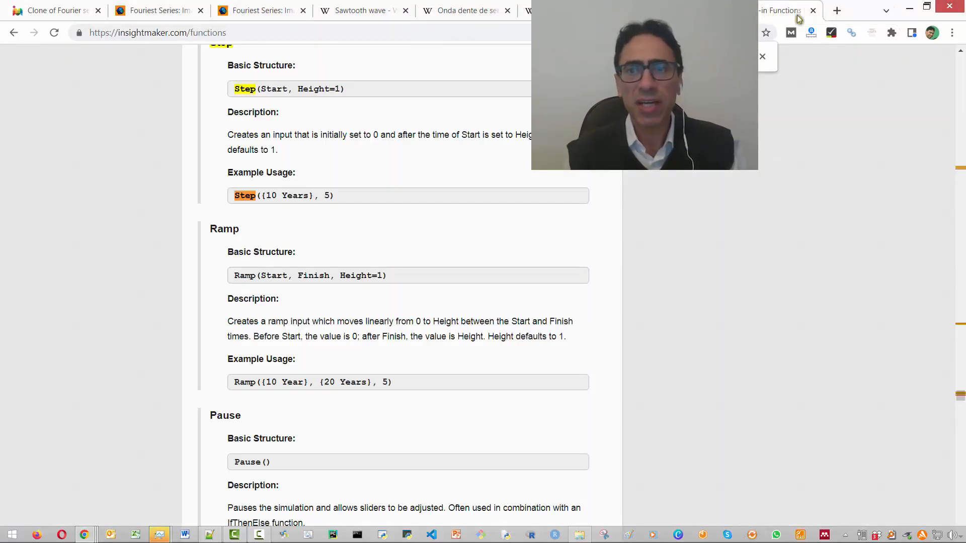
pyautogui.click(814, 12)
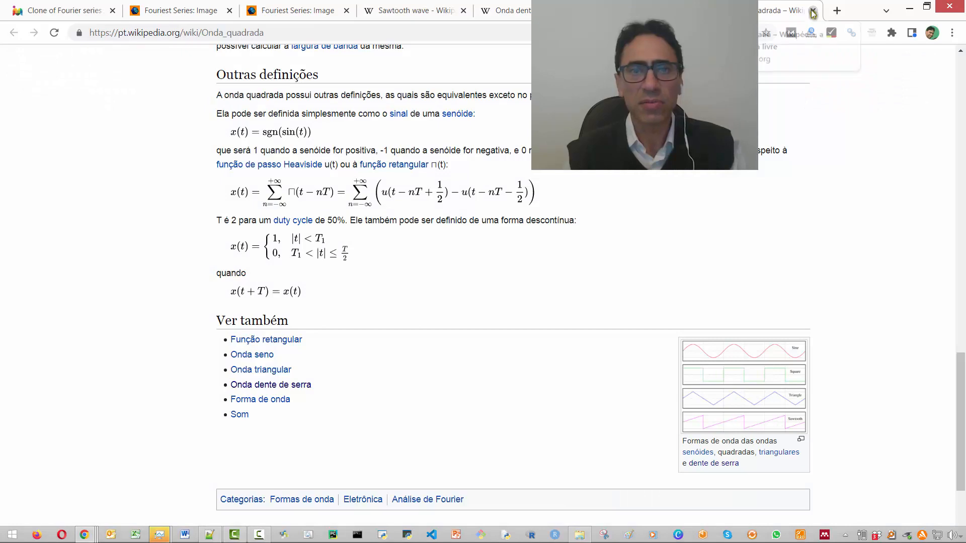
pyautogui.click(813, 12)
pyautogui.click(808, 10)
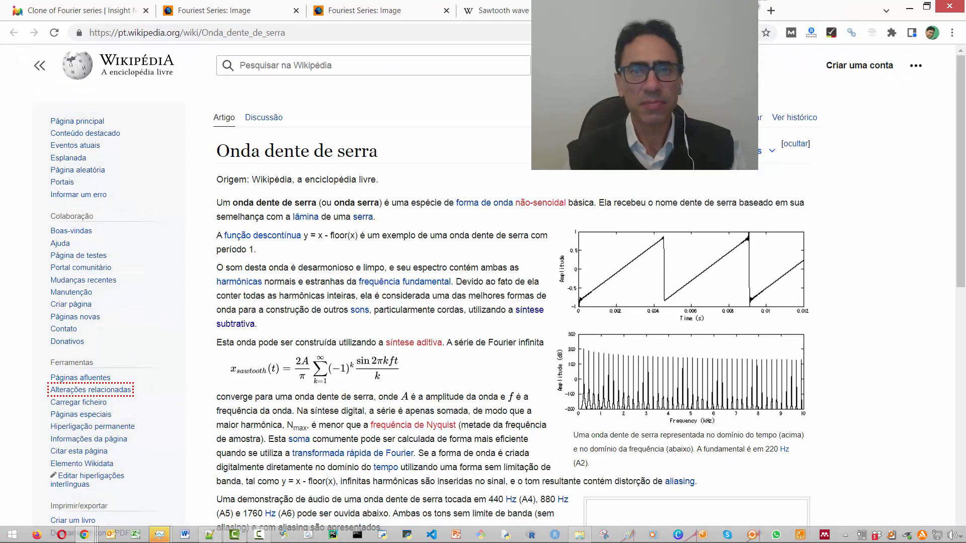
pyautogui.click(747, 10)
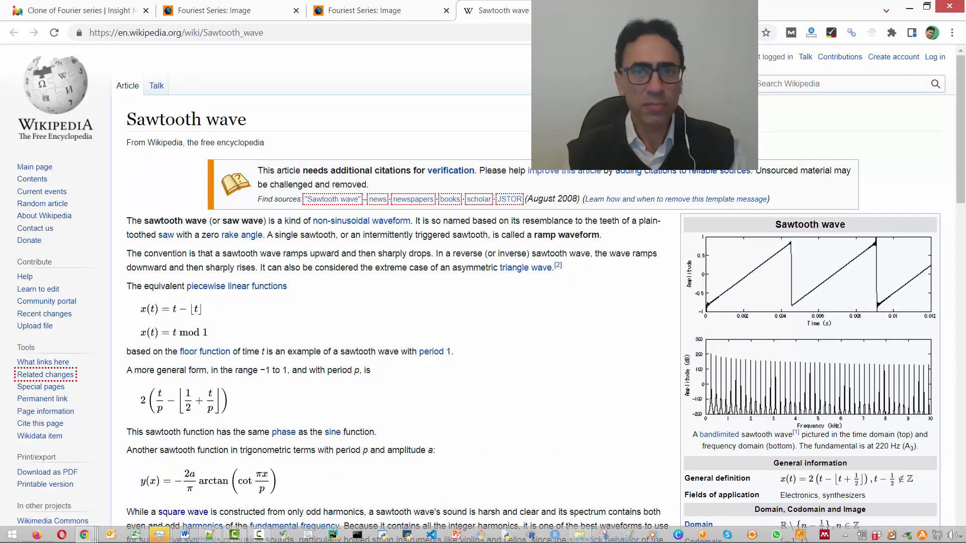
pyautogui.click(596, 10)
pyautogui.click(446, 11)
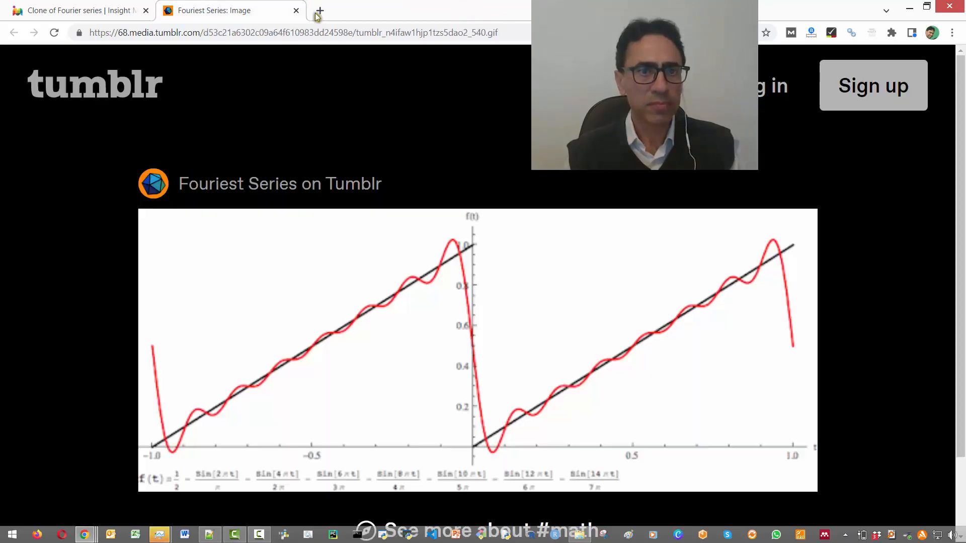
pyautogui.click(296, 11)
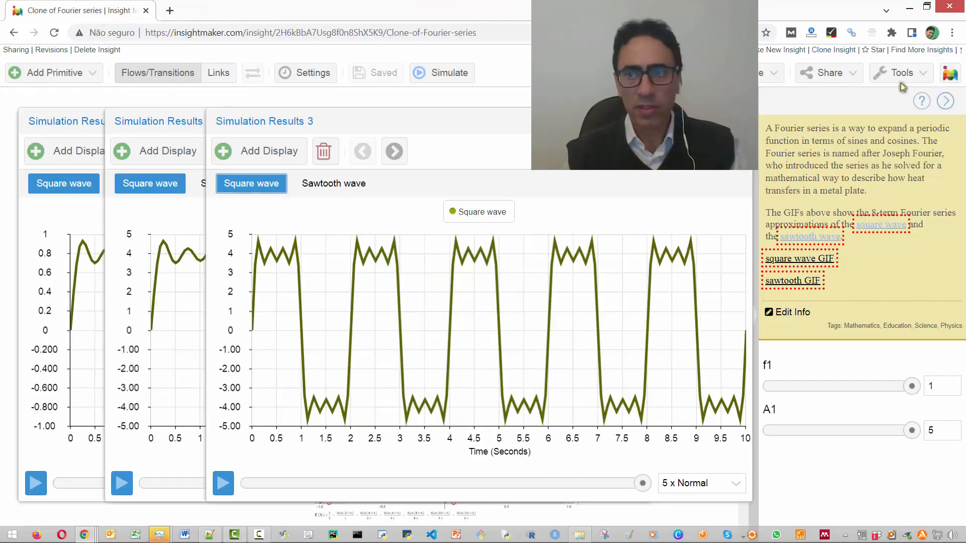
# - Go back to the Insight Maker home page, close the Fourier series model, and filter My Insights by "reservoir"
pyautogui.click(952, 77)
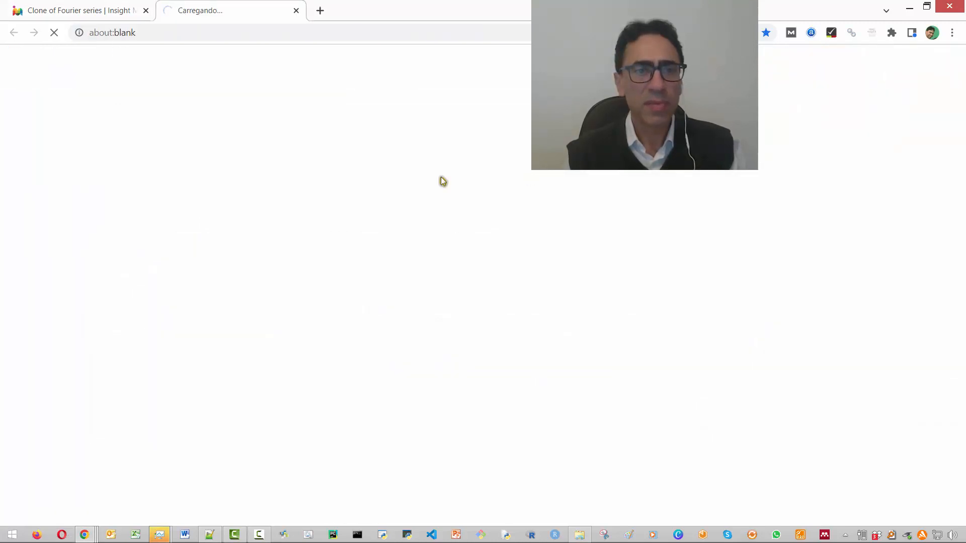
pyautogui.click(146, 10)
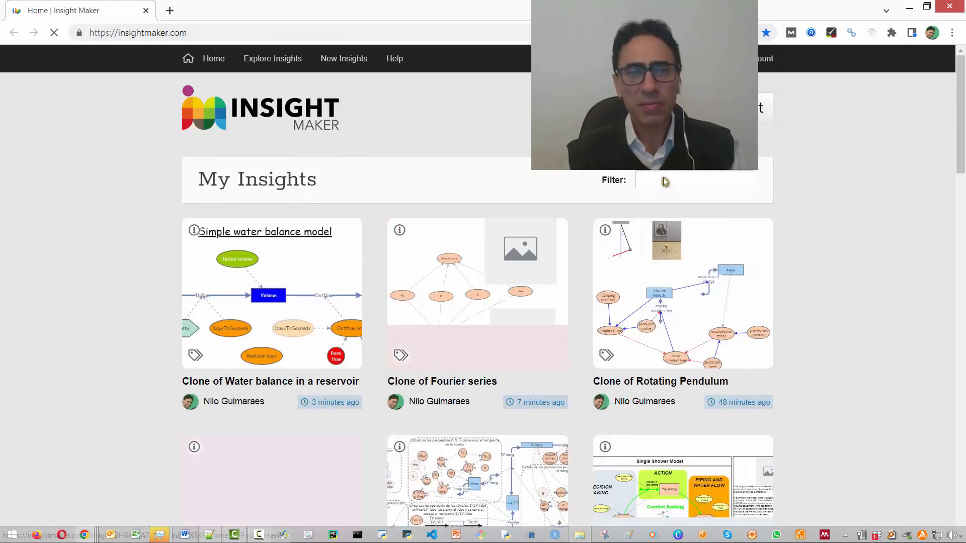
pyautogui.click(668, 180)
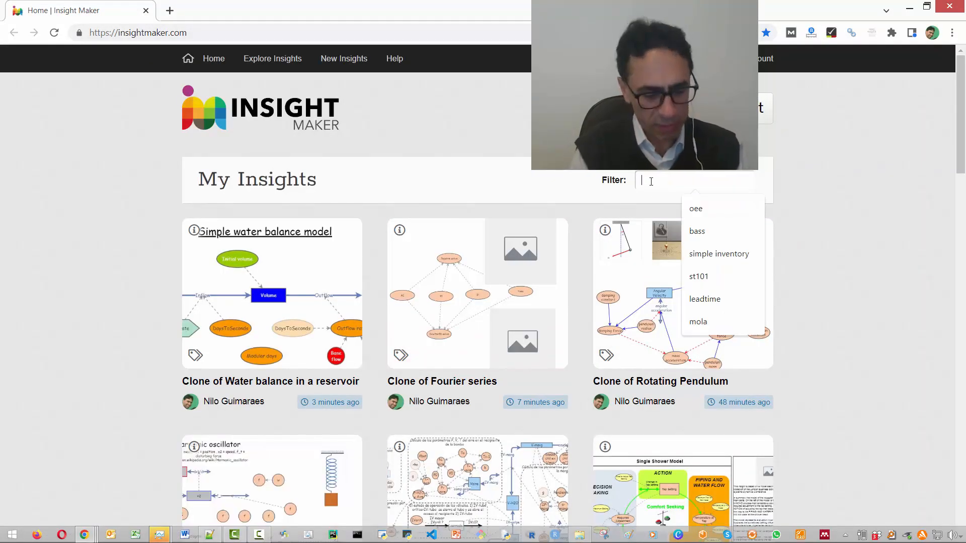
pyautogui.write('reservoir')
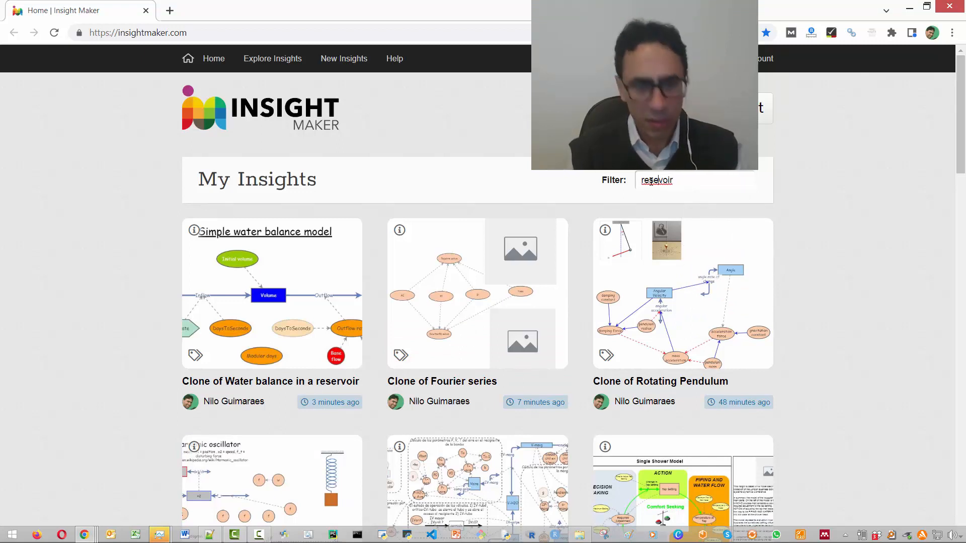
pyautogui.press('Return')
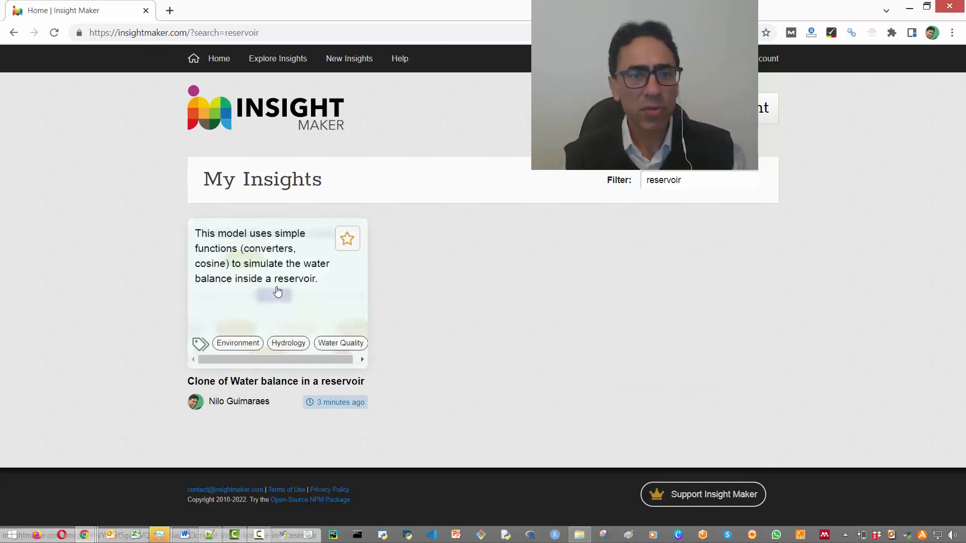
# - Open the Clone of Water balance in a reservoir model in a separate tab and select its Volume stock
pyautogui.middleClick(285, 268)
pyautogui.click(233, 15)
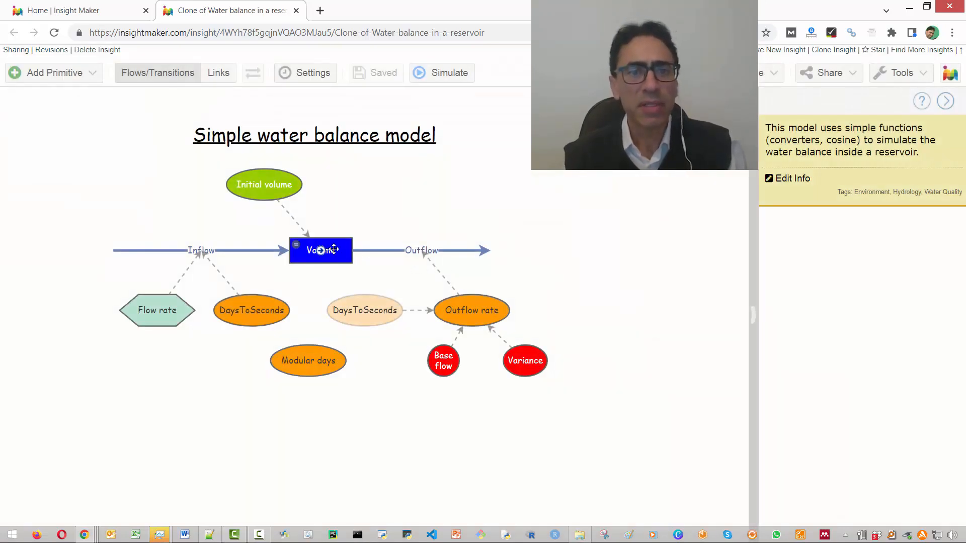
pyautogui.click(339, 250)
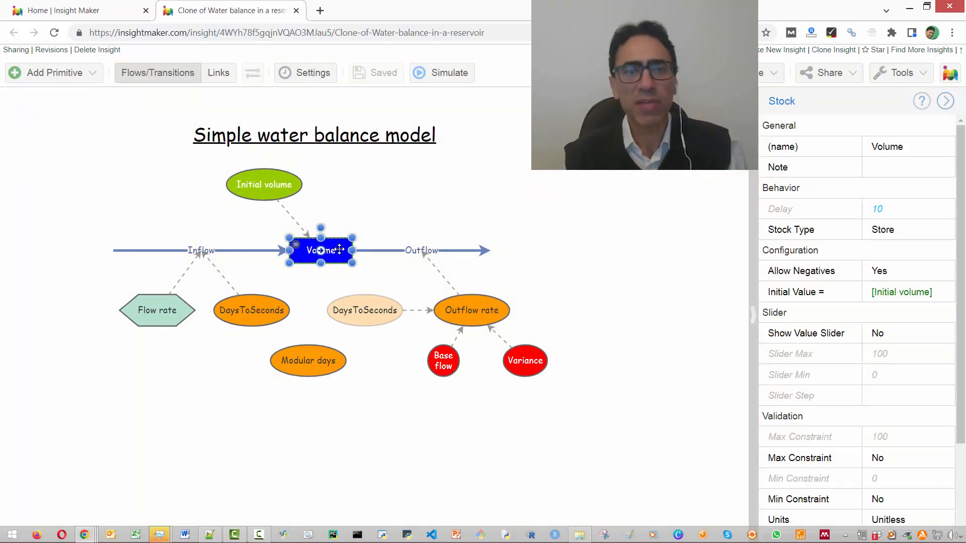
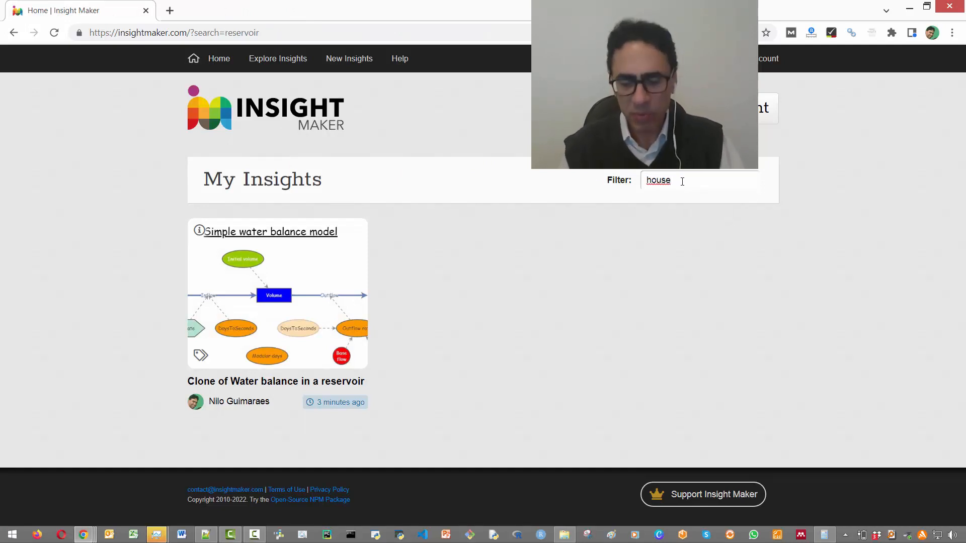
# - Filter My Insights by "house" and open the Clone of House Heating model
pyautogui.press('Return')
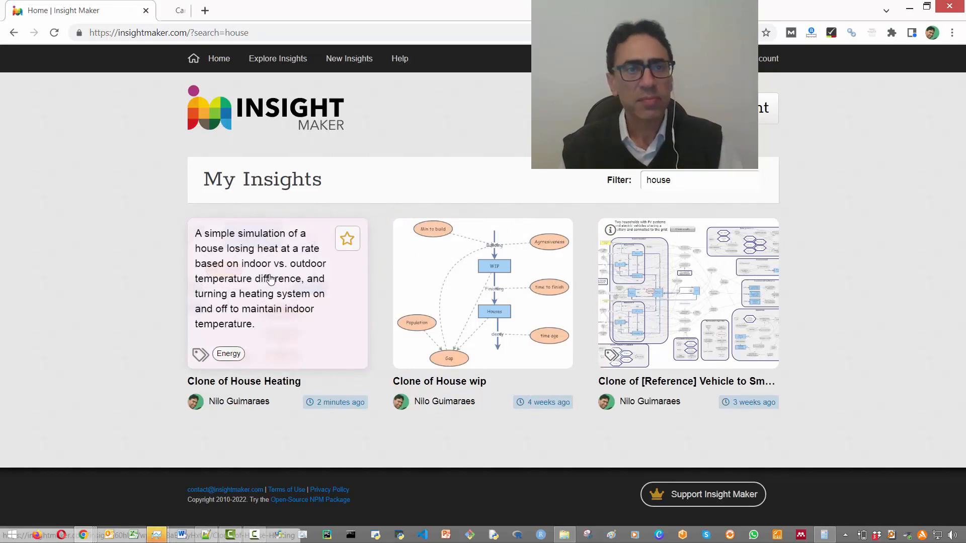
pyautogui.click(272, 281)
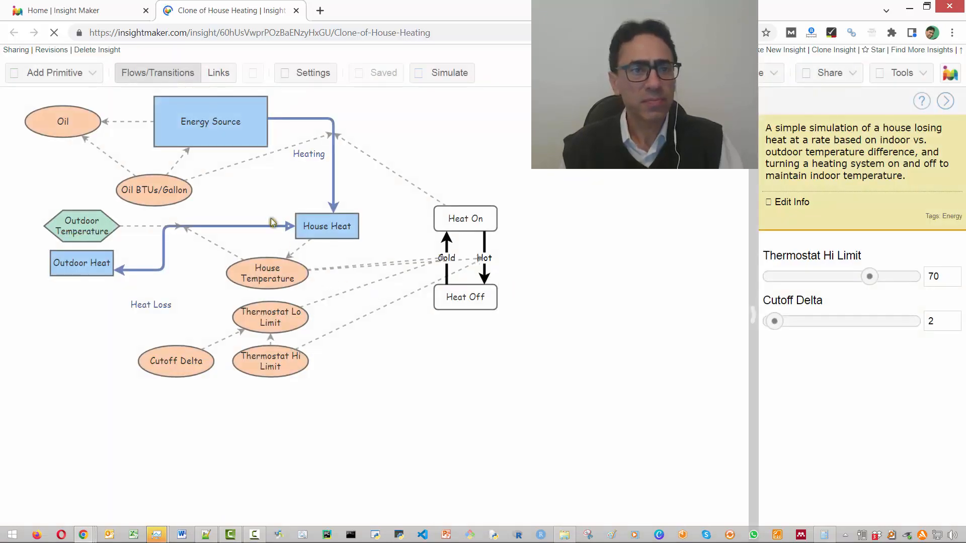
# - Inspect the properties of Energy Source, Oil, Oil BTUs/Gallon, House Heat, House Temperature and both thermostat limits
pyautogui.click(246, 135)
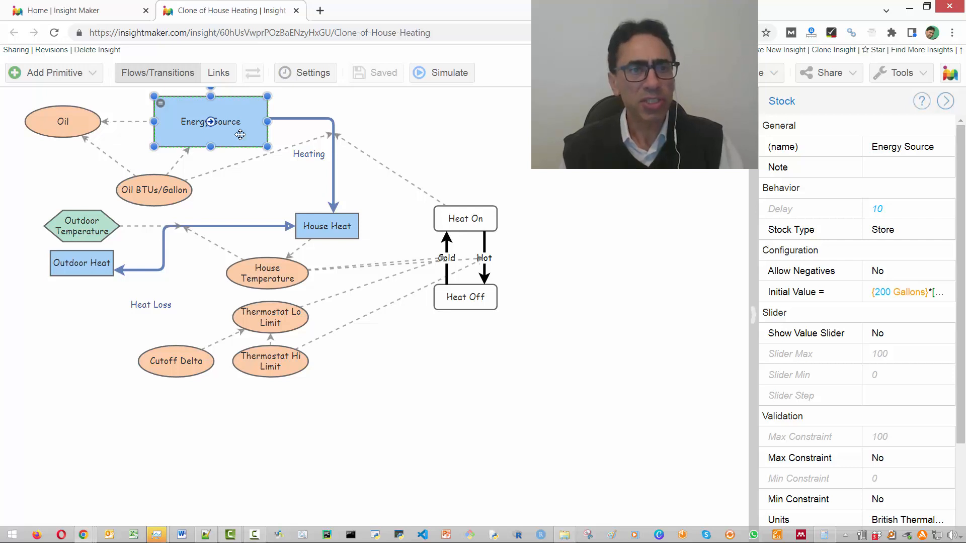
pyautogui.click(80, 121)
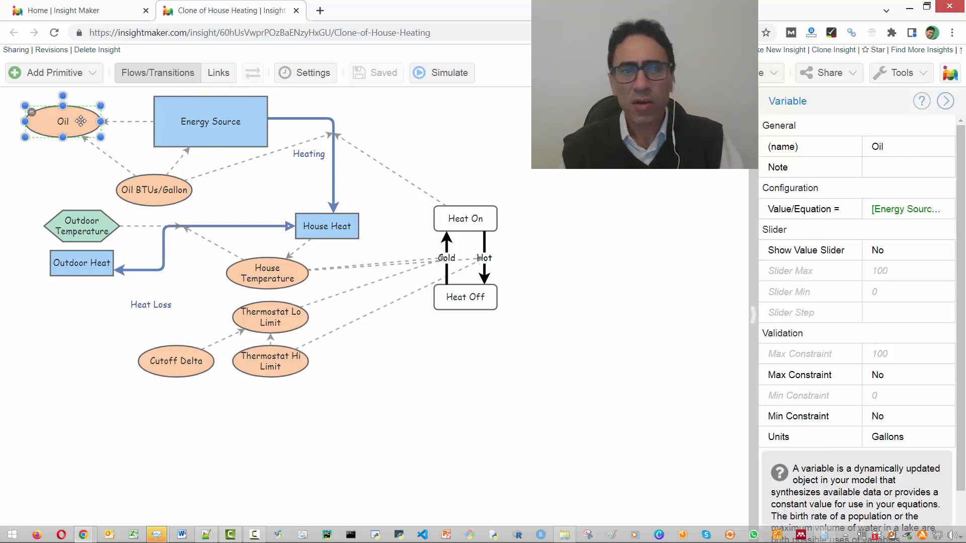
pyautogui.click(157, 198)
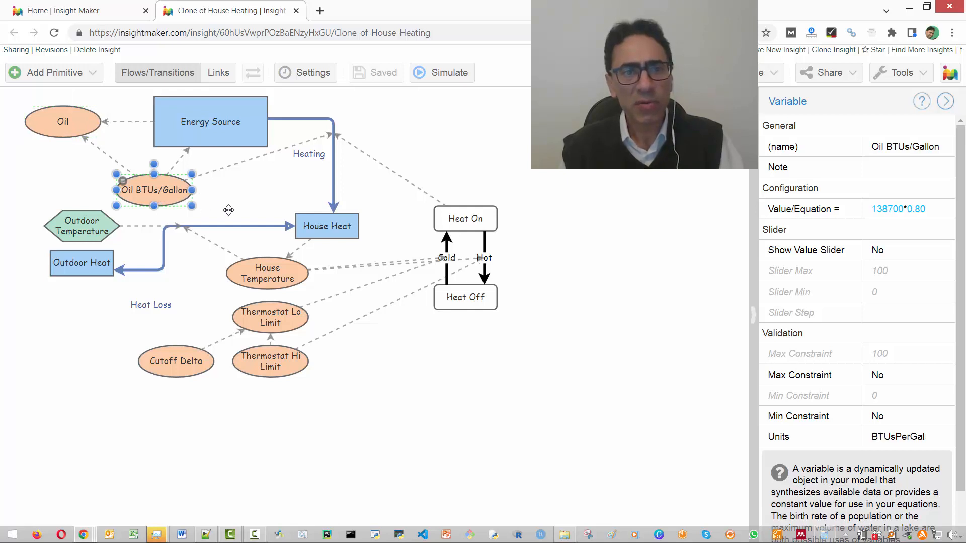
pyautogui.click(353, 235)
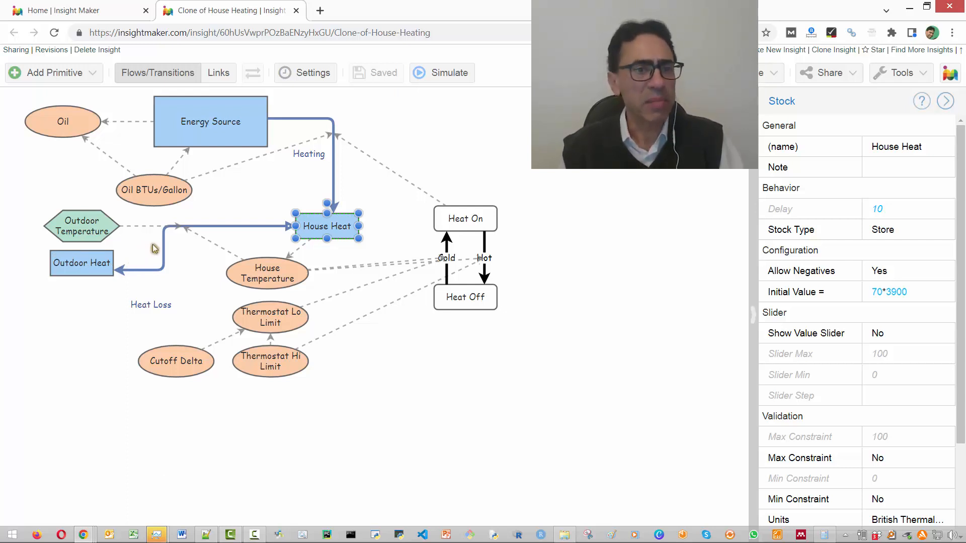
pyautogui.click(266, 273)
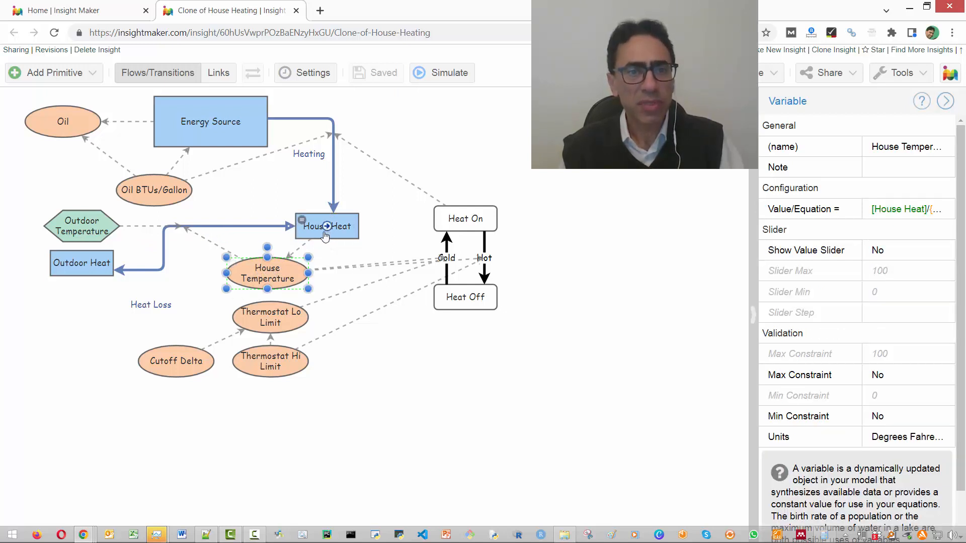
pyautogui.click(282, 317)
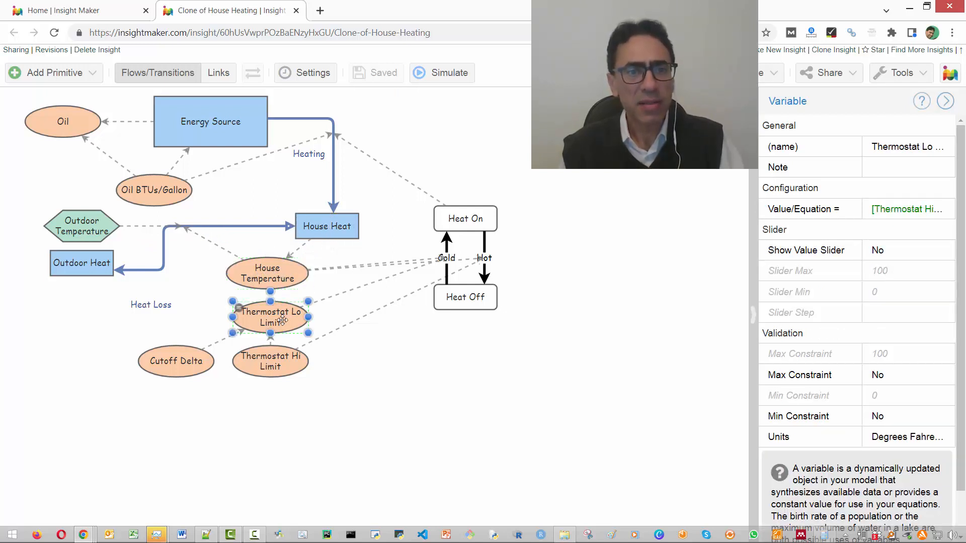
pyautogui.click(285, 365)
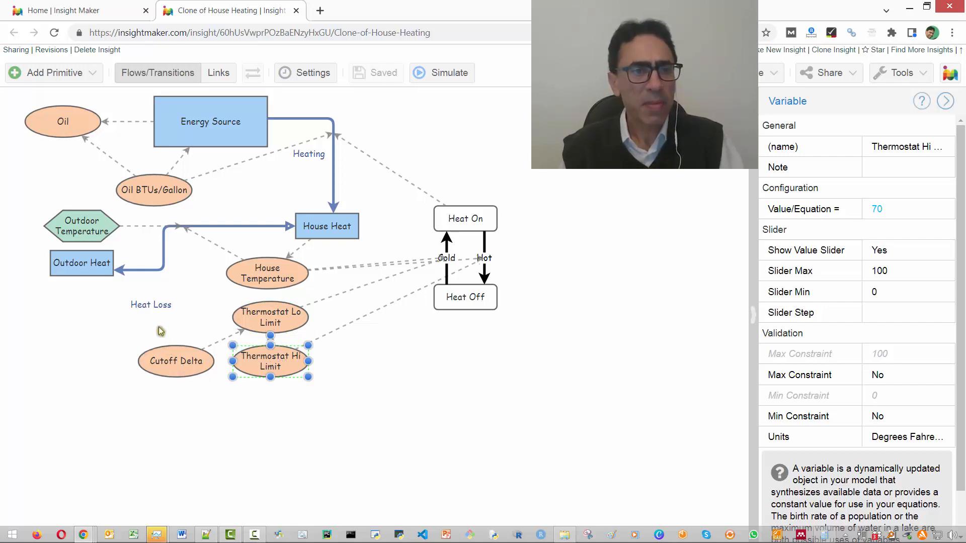
# - Review the Outdoor Temperature converter's data chart and its full input/output table, leaving it without applying changes
pyautogui.click(52, 220)
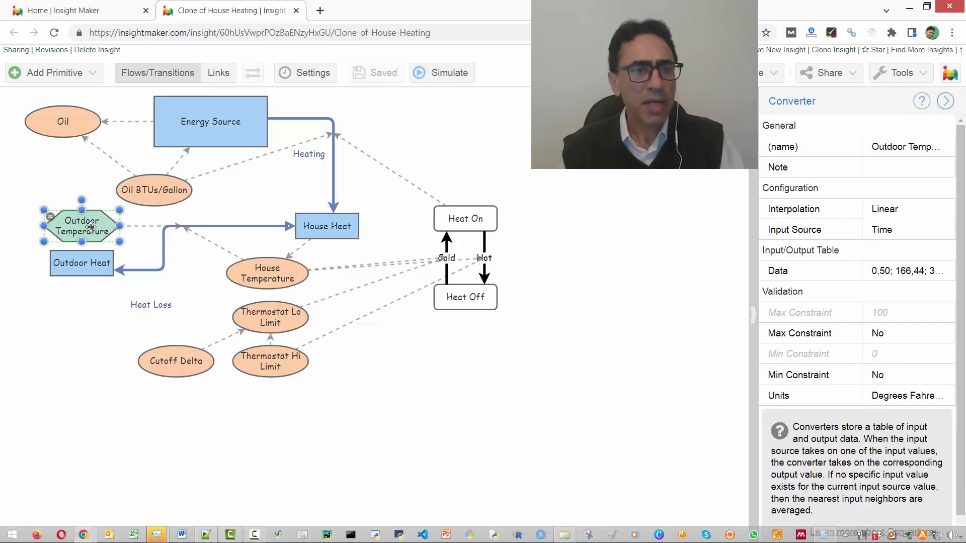
pyautogui.doubleClick(50, 219)
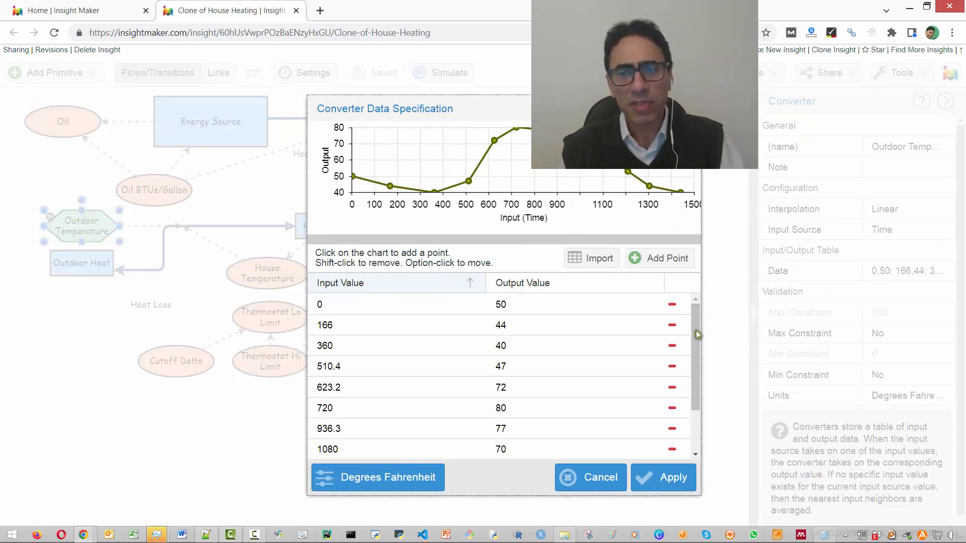
pyautogui.moveTo(695, 331); pyautogui.dragTo(692, 447)
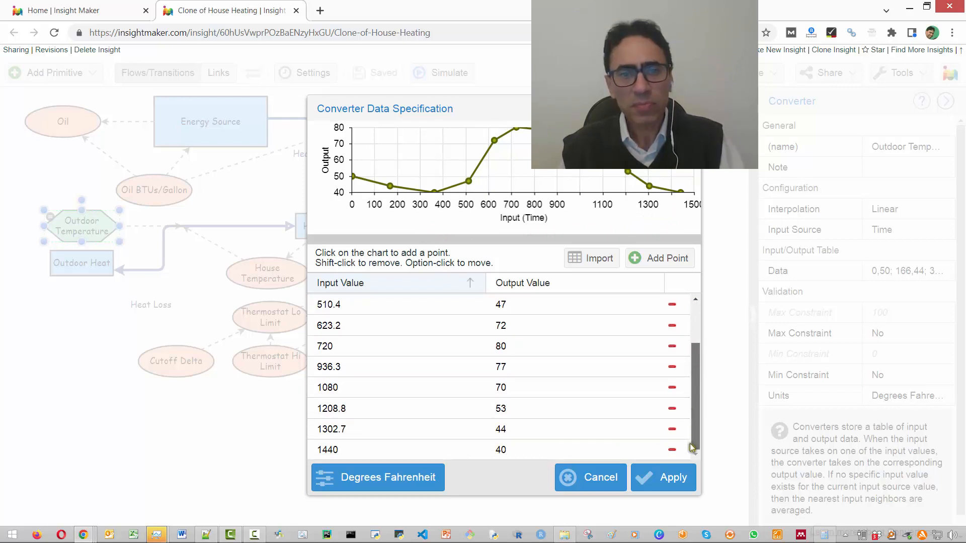
pyautogui.moveTo(692, 399)
pyautogui.mouseDown()
pyautogui.moveTo(691, 322)
pyautogui.moveTo(695, 416)
pyautogui.mouseUp()
pyautogui.moveTo(697, 368); pyautogui.dragTo(696, 321)
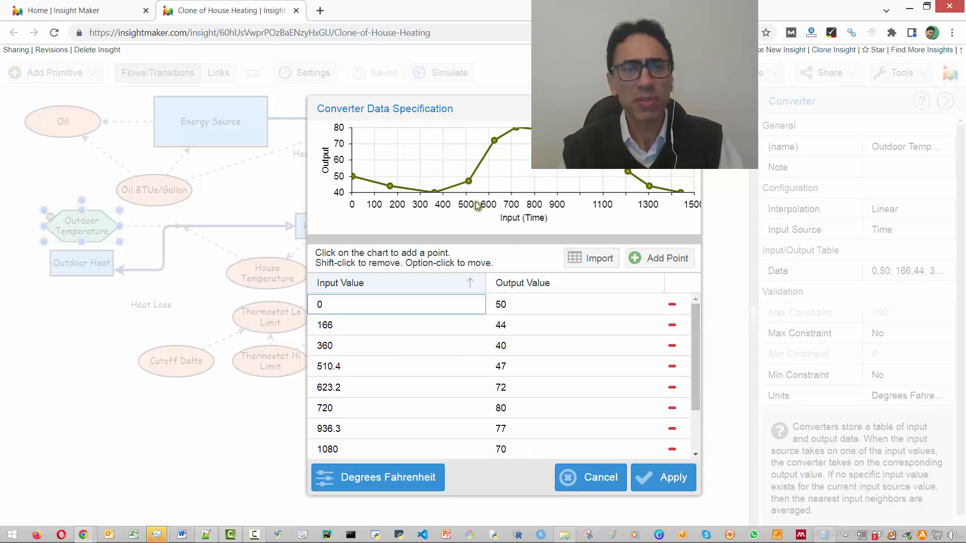
pyautogui.click(388, 199)
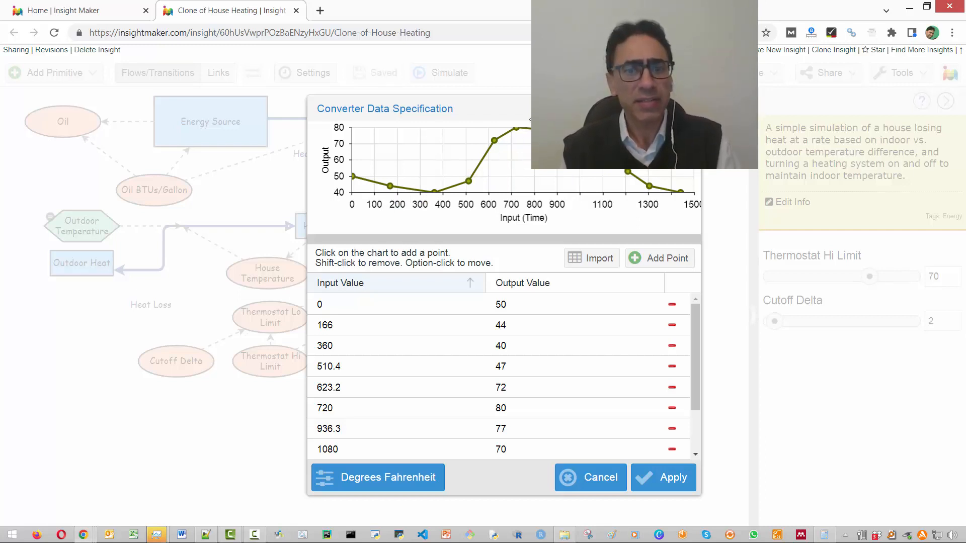
pyautogui.click(609, 479)
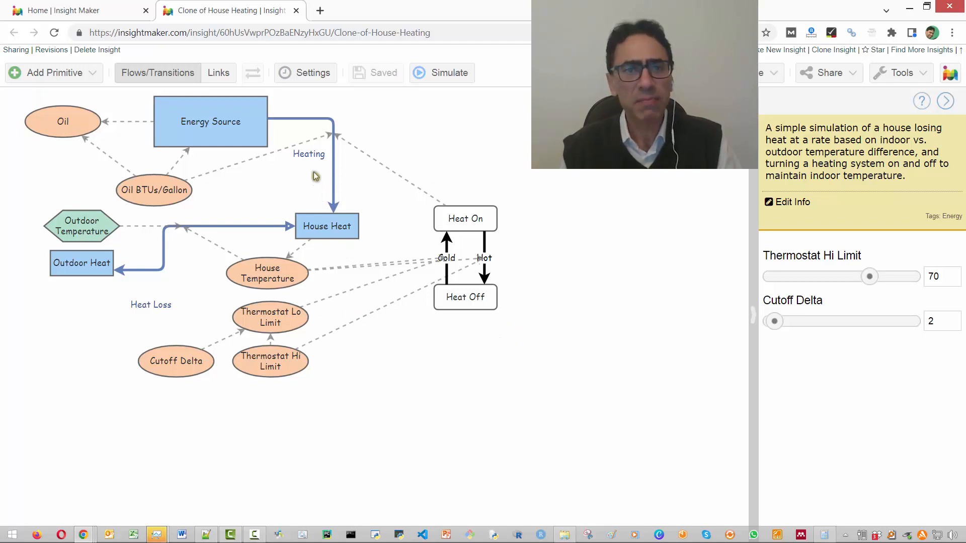
# - Run the house heating simulation, pause it, and bring the separate window with the completed run in as a tab
pyautogui.click(442, 76)
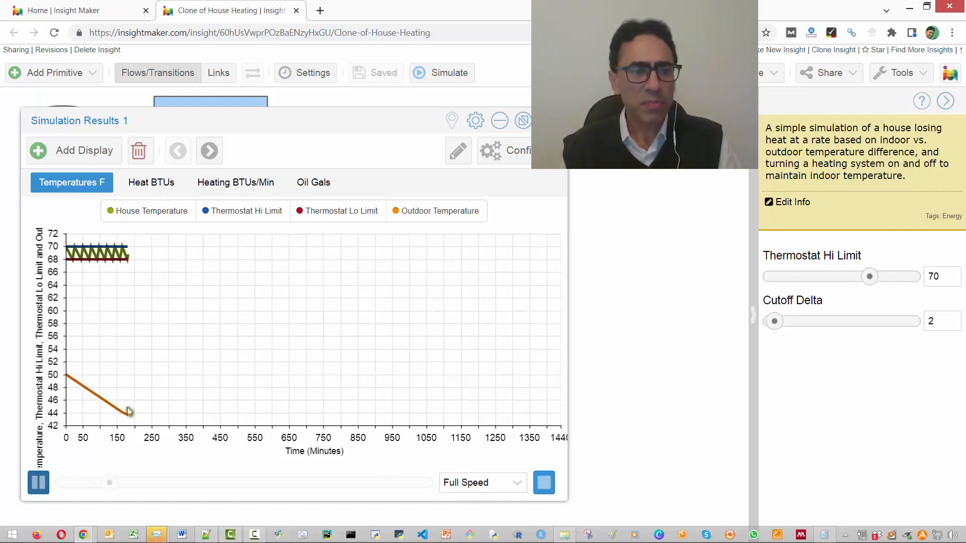
pyautogui.click(37, 486)
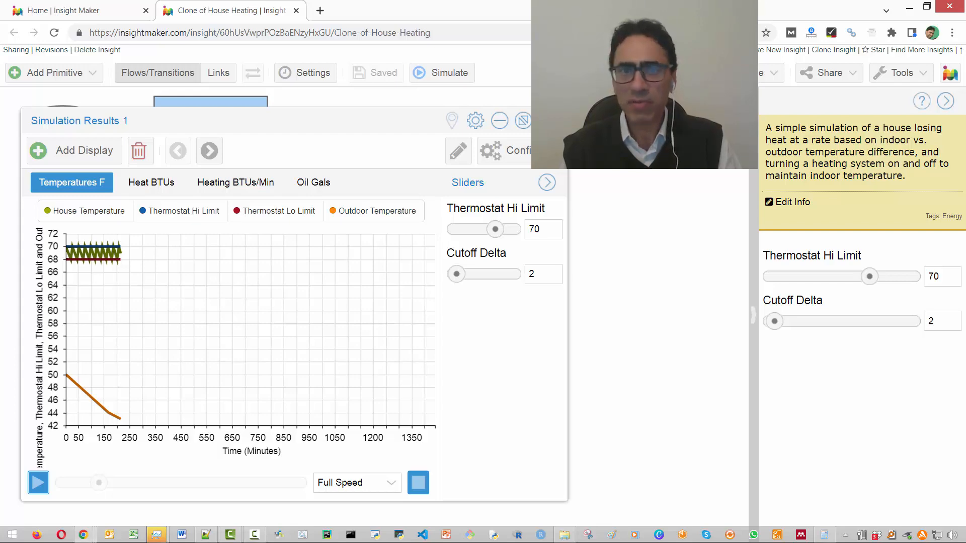
pyautogui.moveTo(965, 7); pyautogui.dragTo(441, 7)
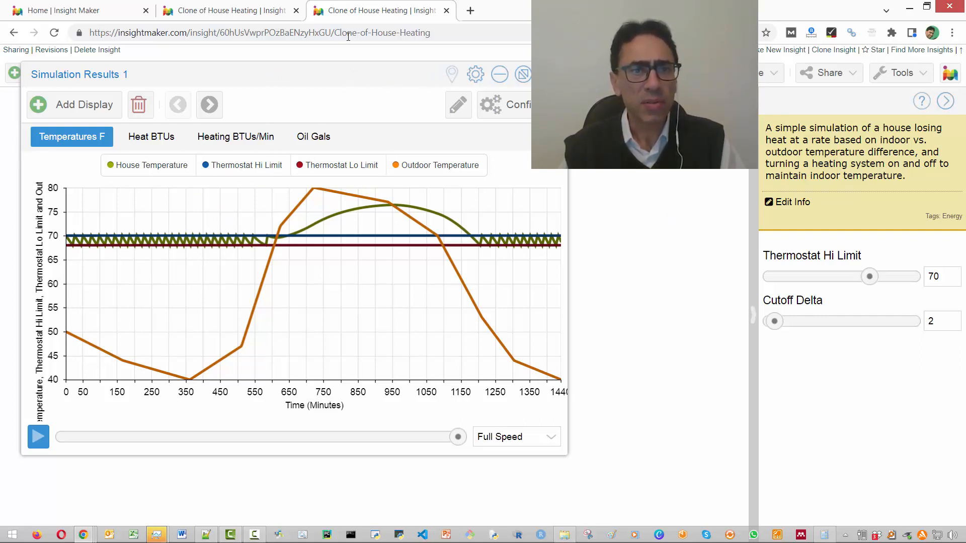
# - Collapse the paused simulation's results and inspect Thermostat Hi Limit, the Thermostat Lo Limit equation and Cutoff Delta
pyautogui.click(228, 9)
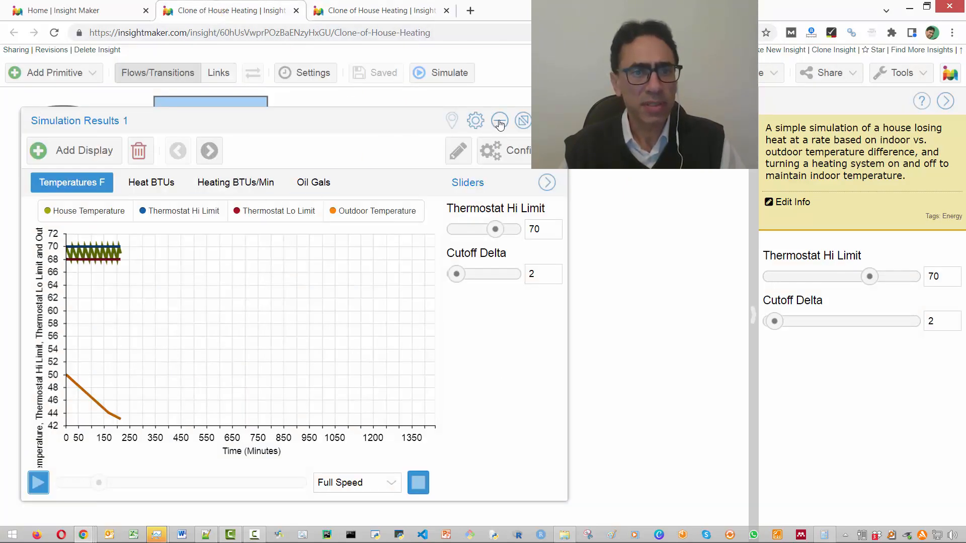
pyautogui.click(500, 121)
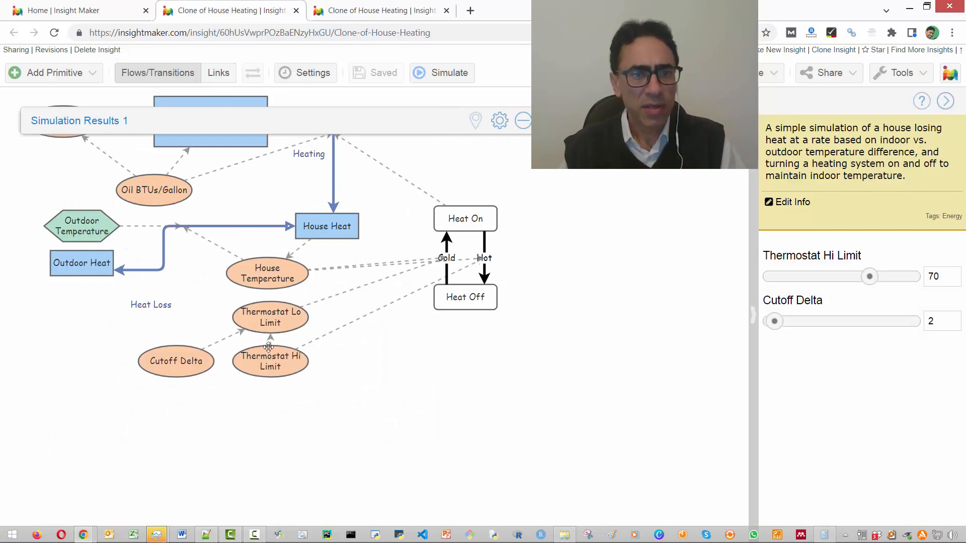
pyautogui.click(281, 357)
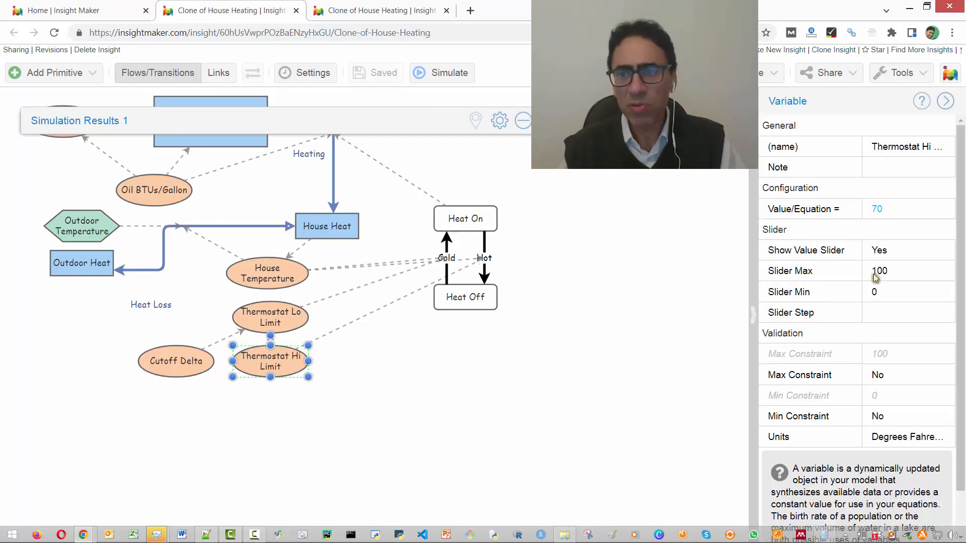
pyautogui.click(291, 306)
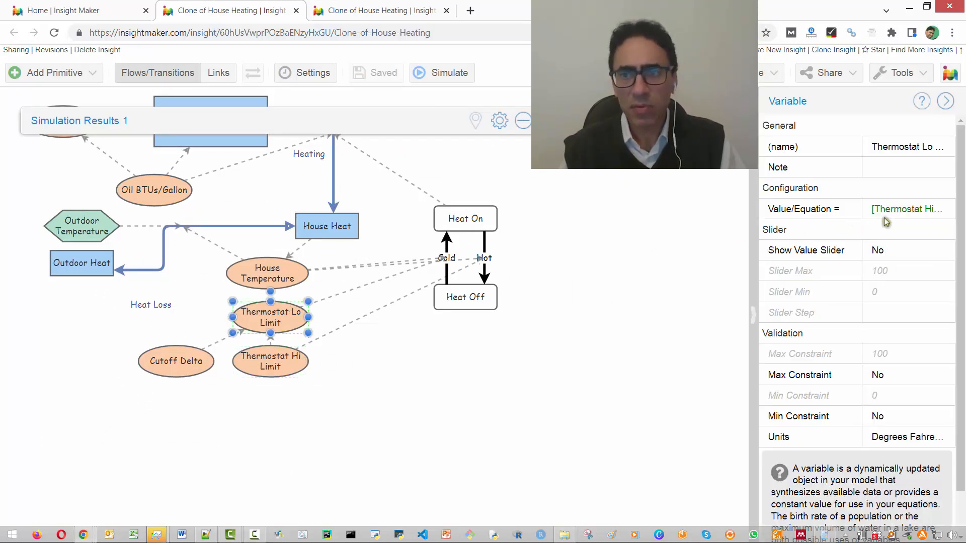
pyautogui.click(906, 210)
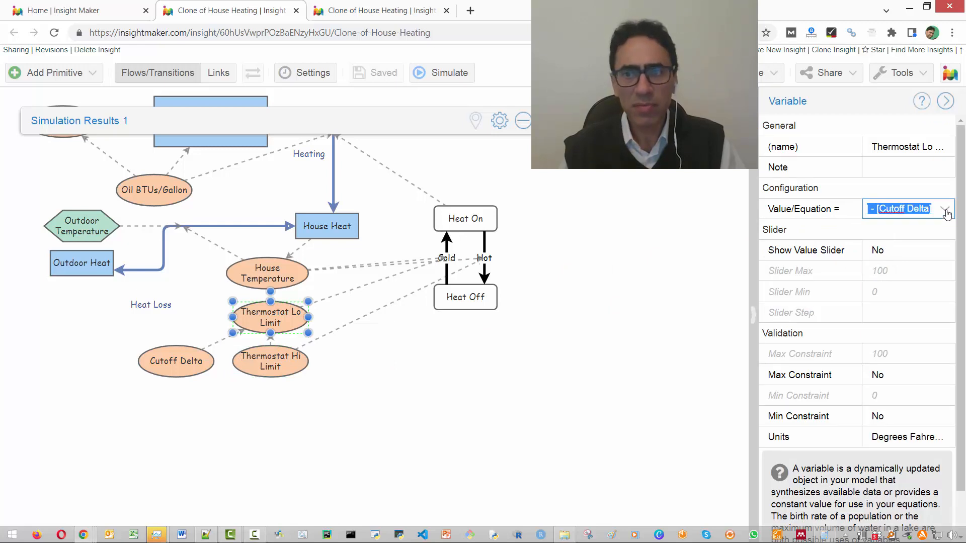
pyautogui.click(943, 209)
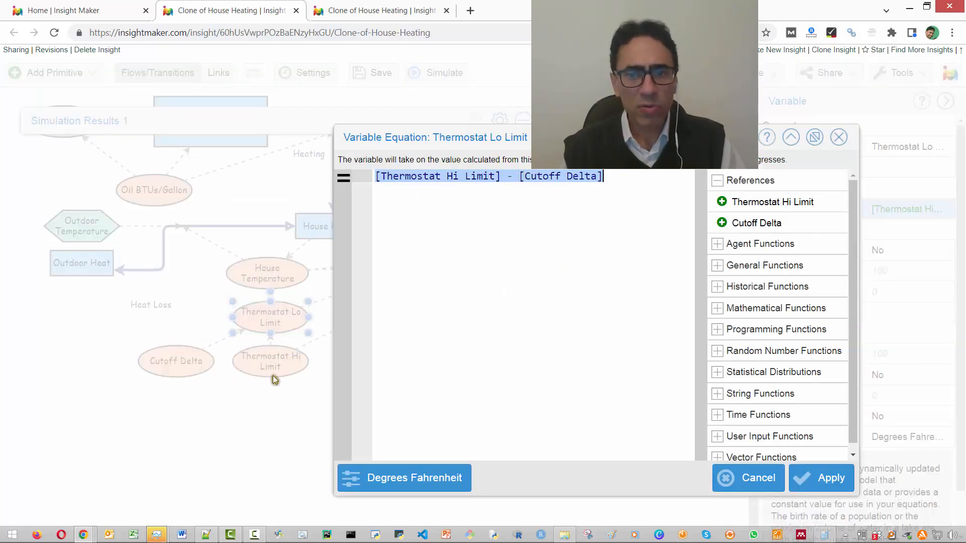
pyautogui.click(739, 481)
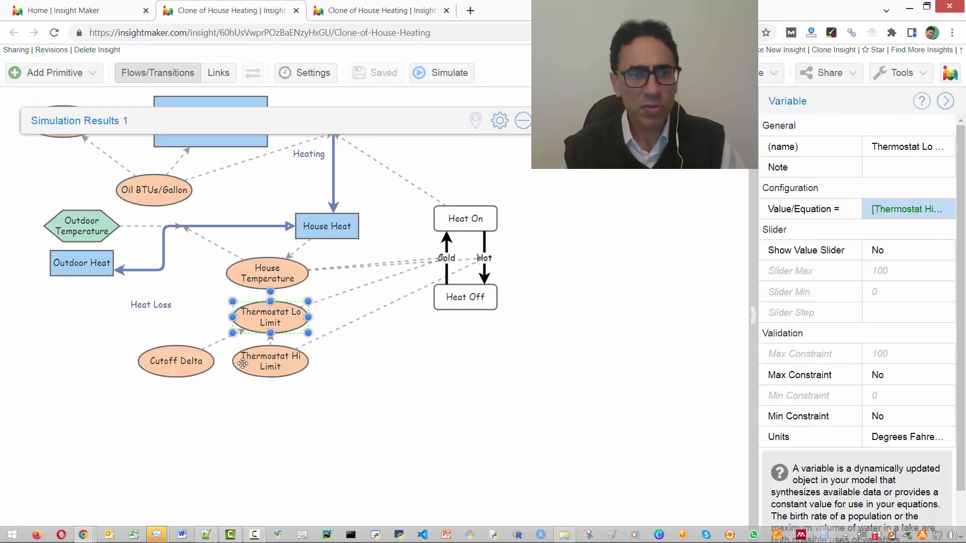
pyautogui.click(182, 371)
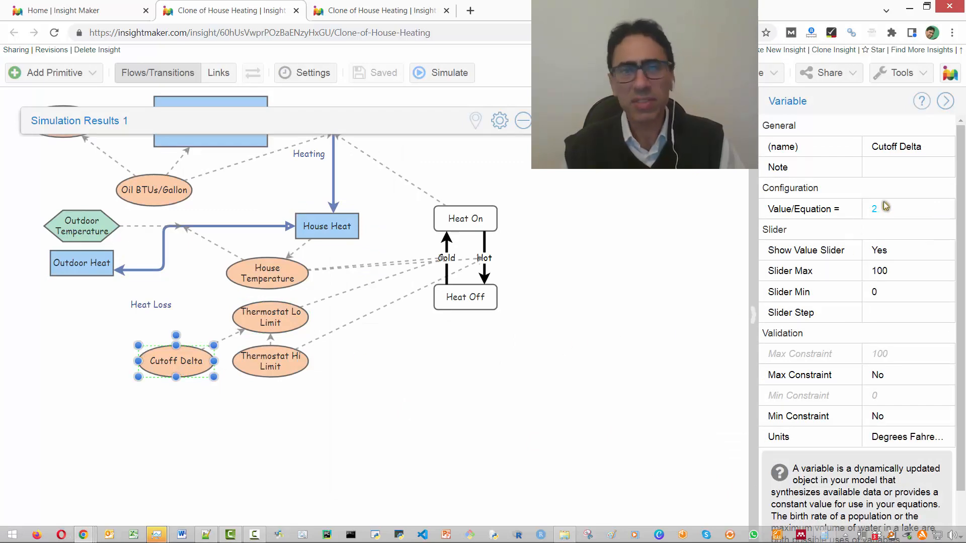
# - Expand the collapsed results, resume the paused simulation, and compare its Temperatures F plot with the completed run's
pyautogui.click(344, 10)
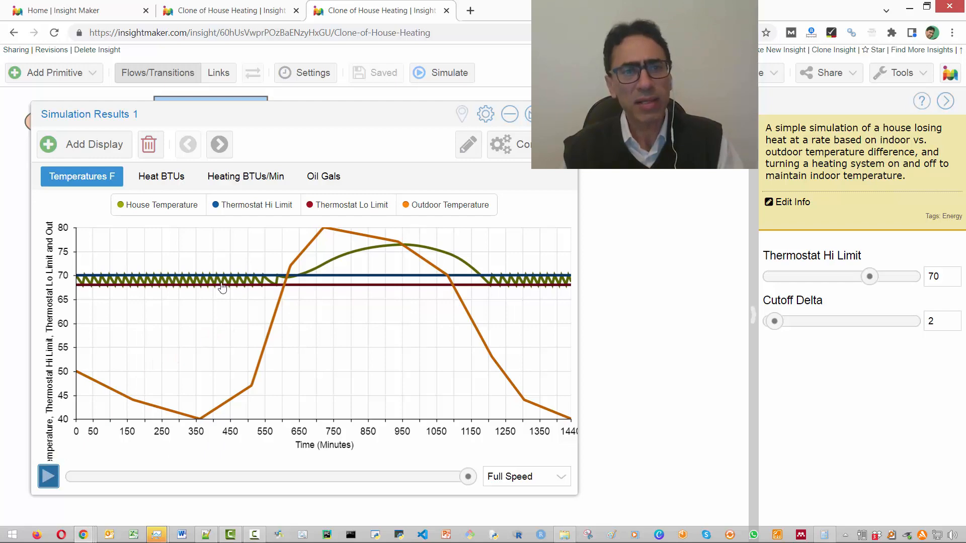
pyautogui.click(233, 10)
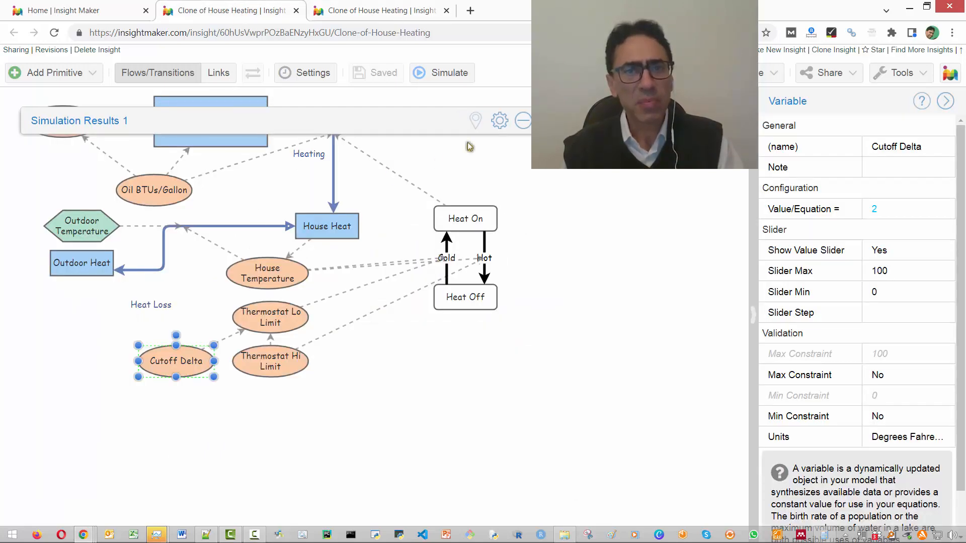
pyautogui.click(526, 126)
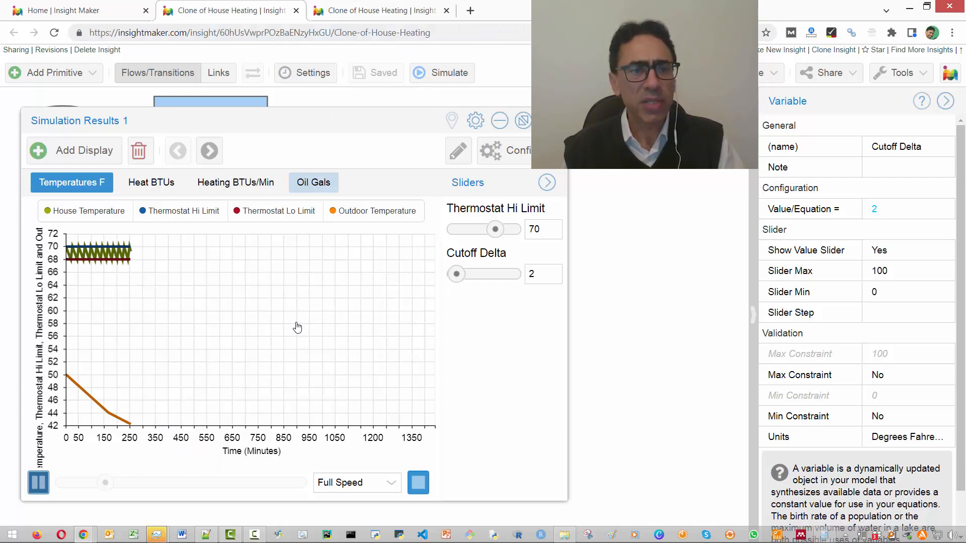
pyautogui.click(389, 14)
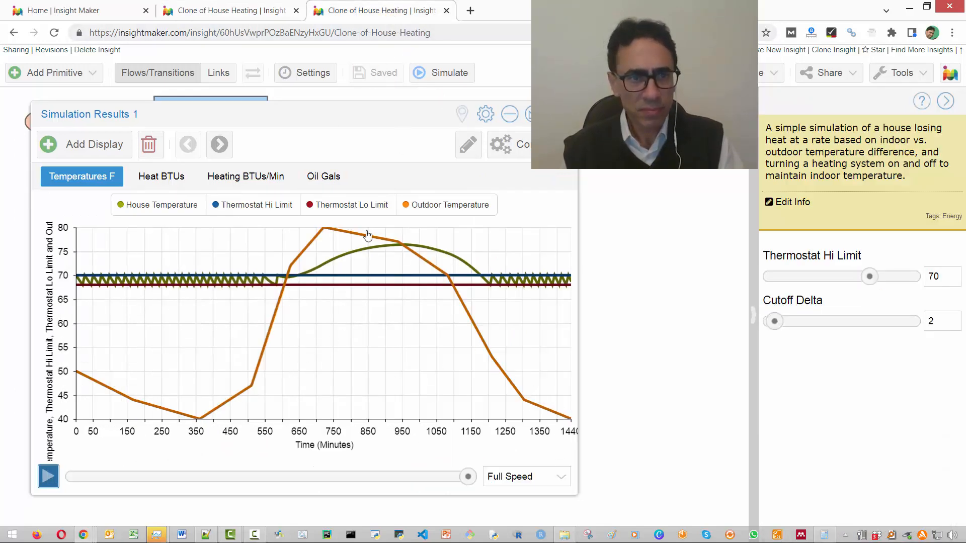
# - View the running simulation's Heat BTUs, Heating BTUs/Min and Oil Gals plots, and the completed run's Oil Gals plot
pyautogui.click(213, 9)
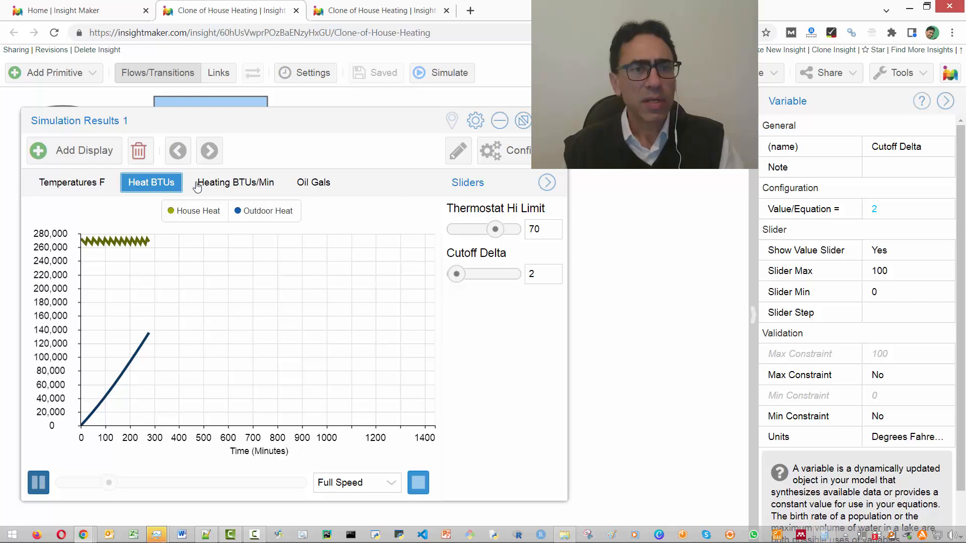
pyautogui.click(222, 188)
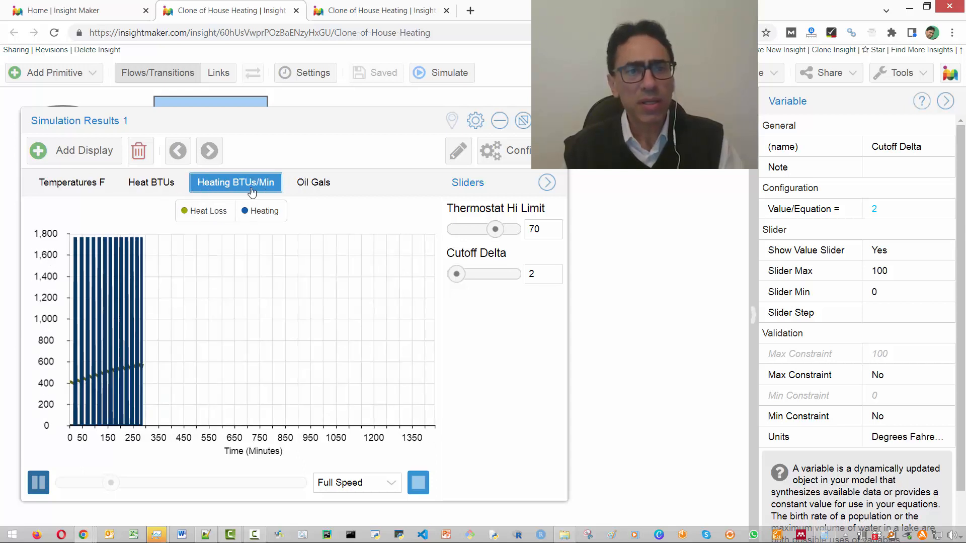
pyautogui.click(313, 186)
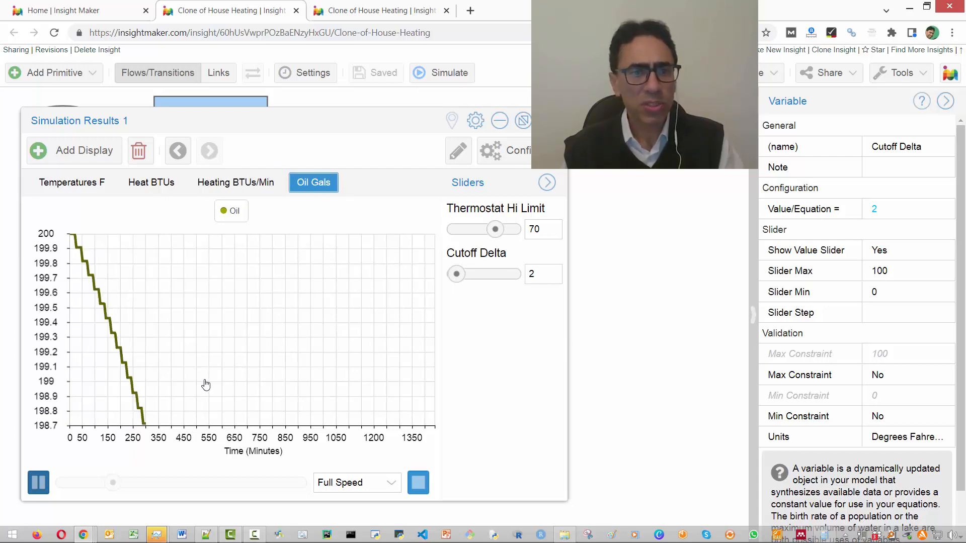
pyautogui.click(394, 11)
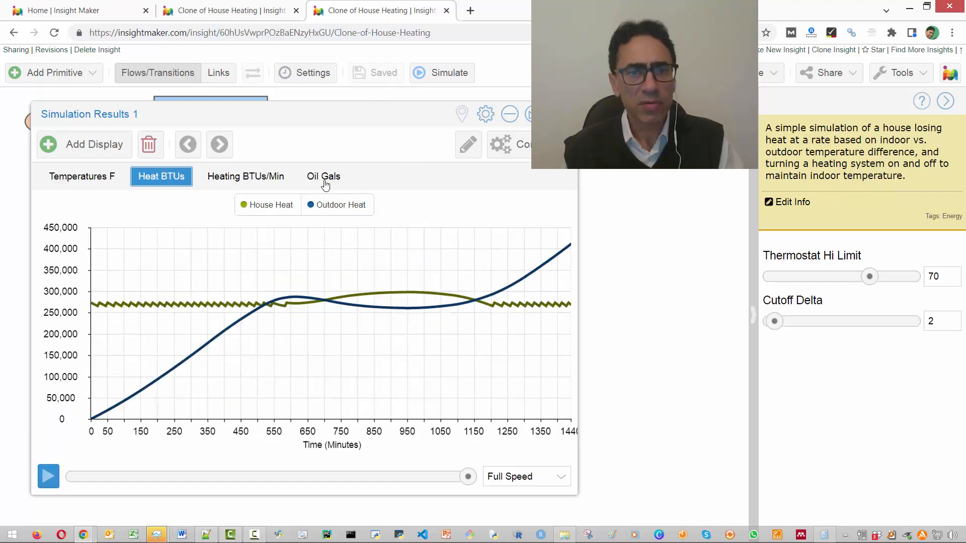
pyautogui.click(325, 177)
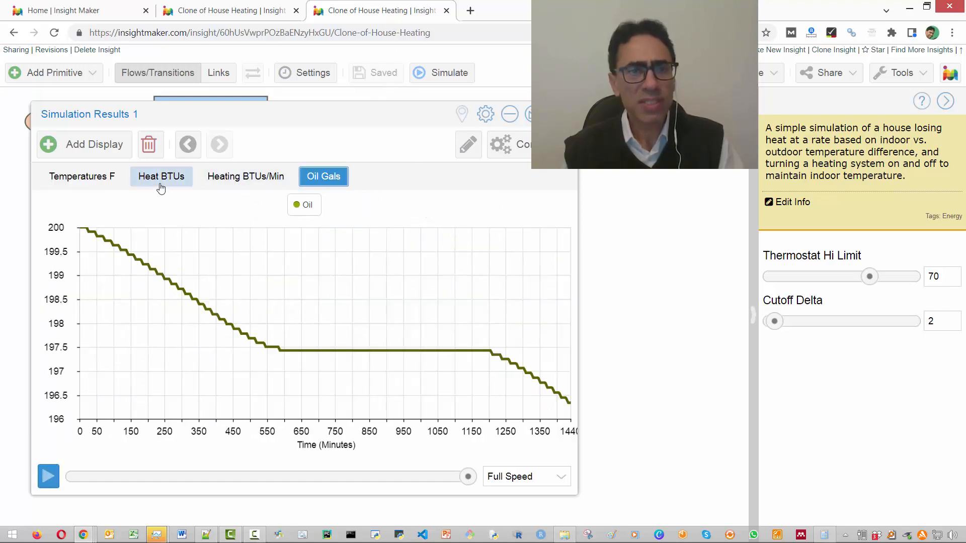
# - Compare the completed run's Temperatures F and Oil Gals plots, and view its Heating BTUs/Min plot
pyautogui.click(69, 180)
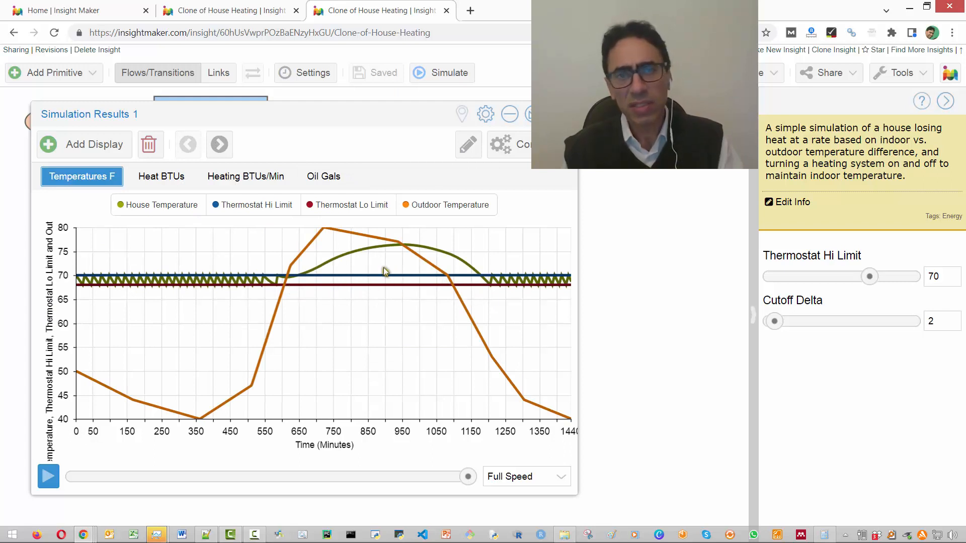
pyautogui.click(324, 177)
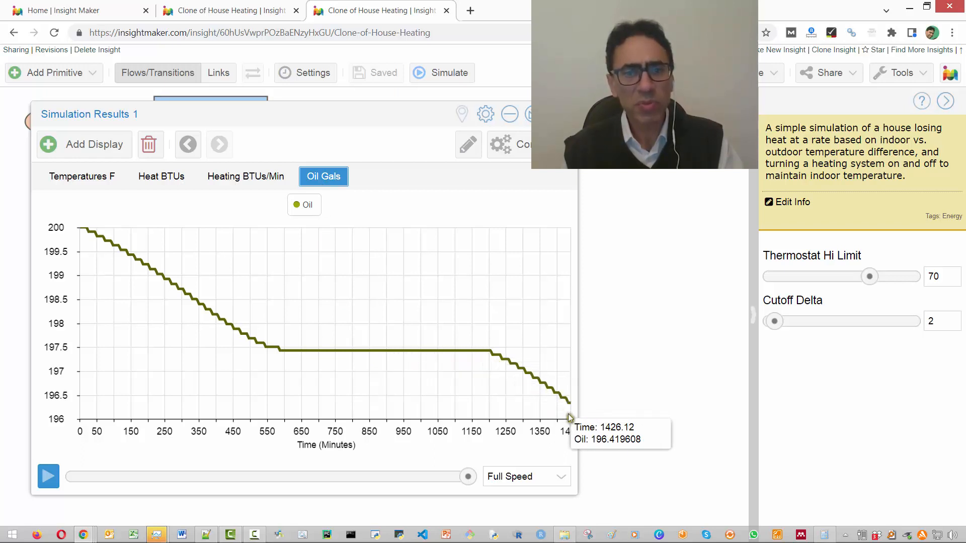
pyautogui.click(117, 177)
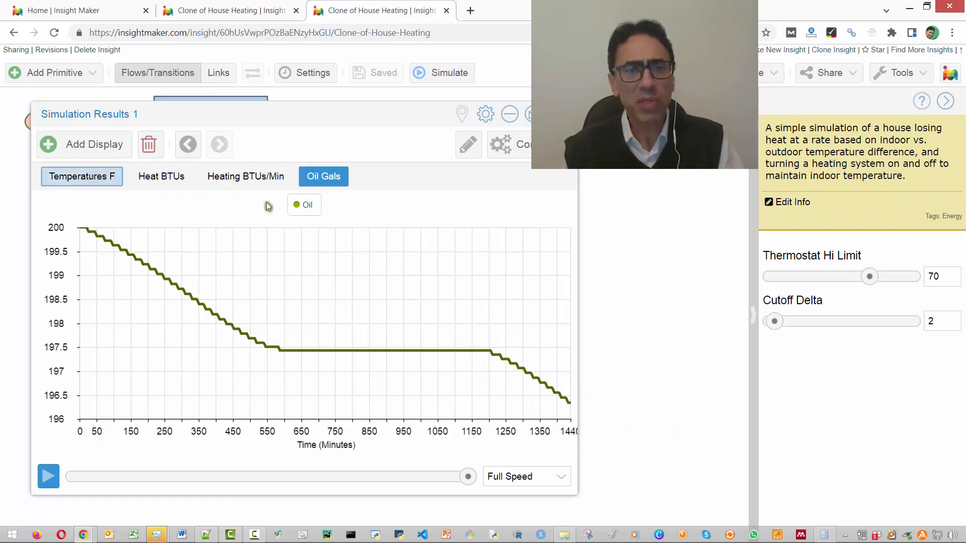
pyautogui.click(328, 179)
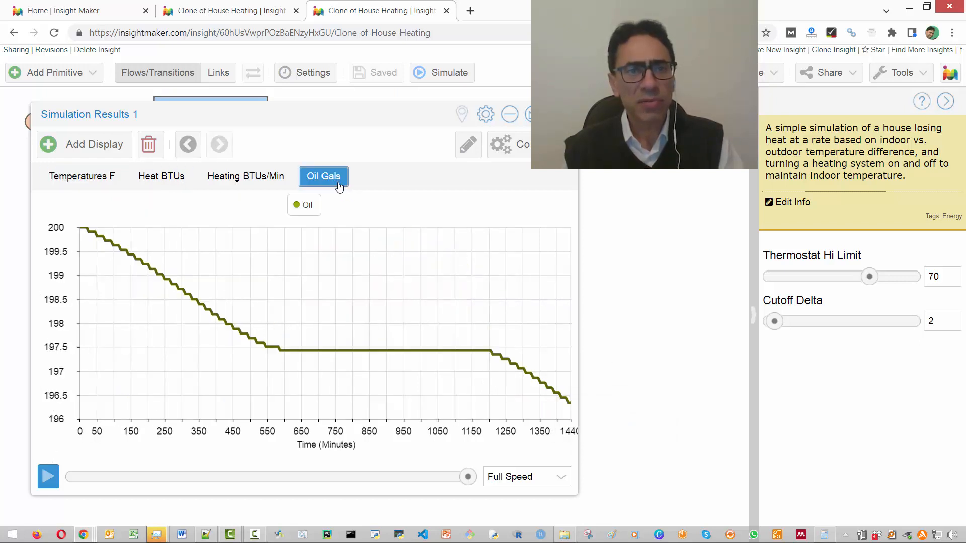
pyautogui.click(254, 179)
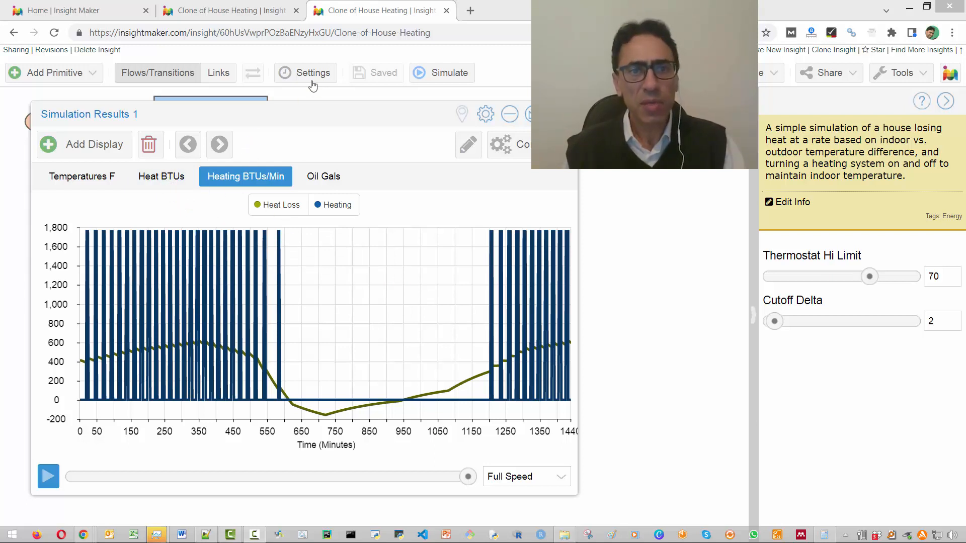
# - Inspect the simulation time settings and the available analysis algorithms without applying any changes
pyautogui.click(282, 72)
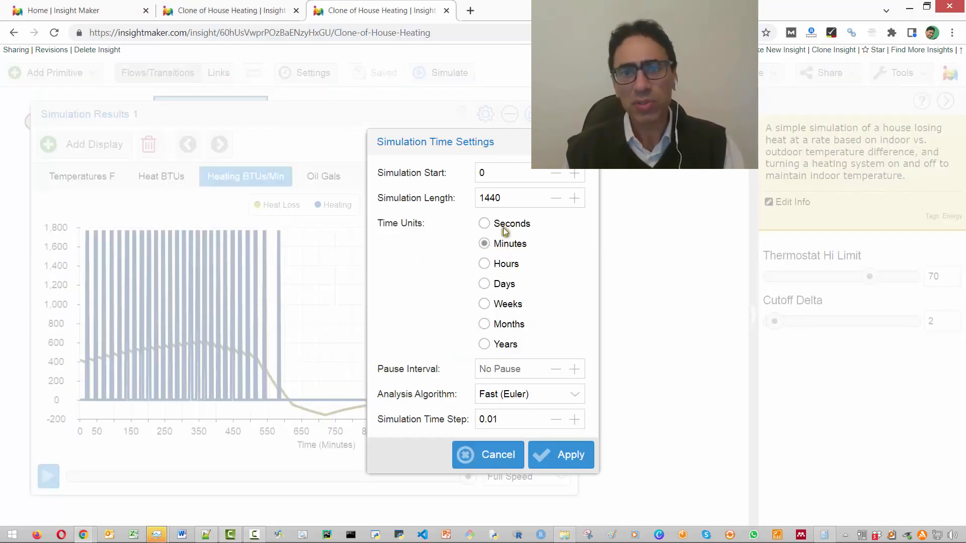
pyautogui.click(491, 452)
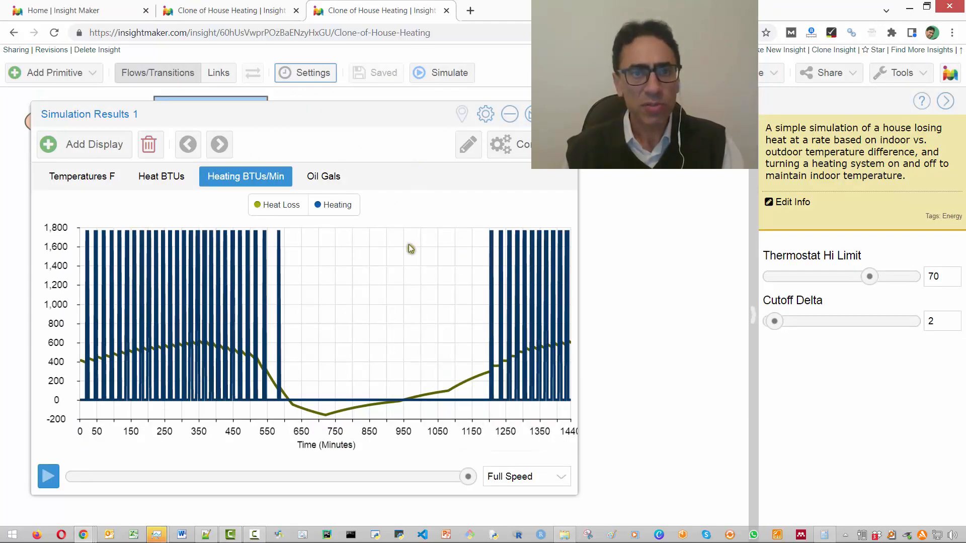
pyautogui.click(310, 73)
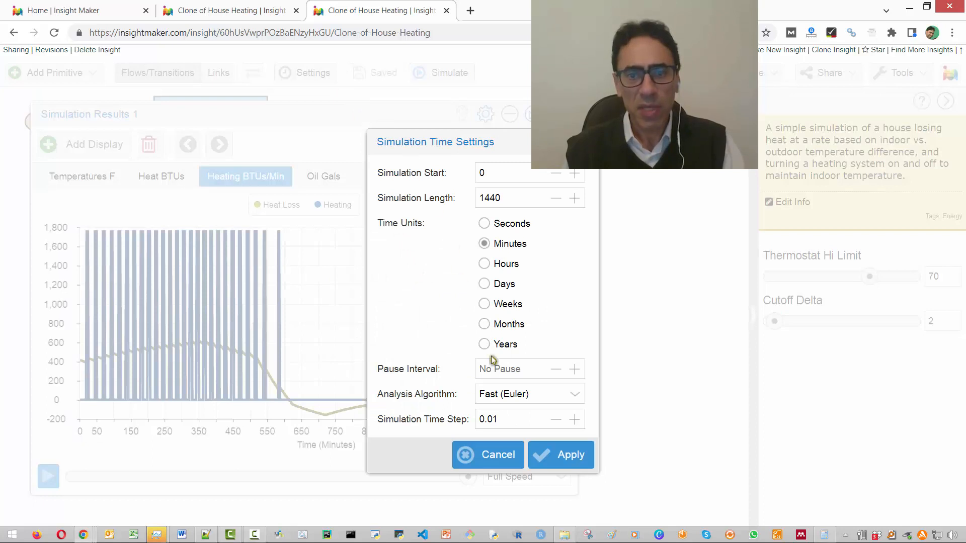
pyautogui.click(567, 397)
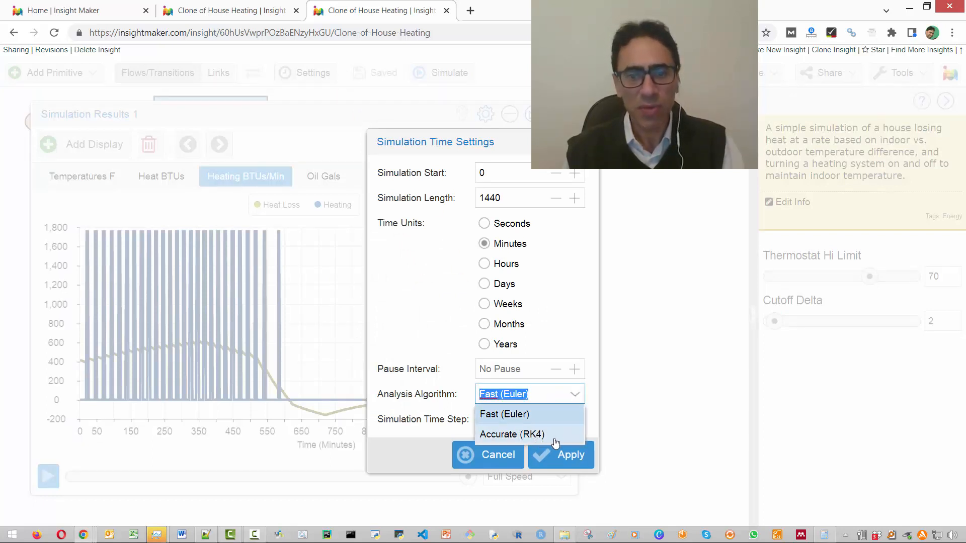
pyautogui.click(500, 453)
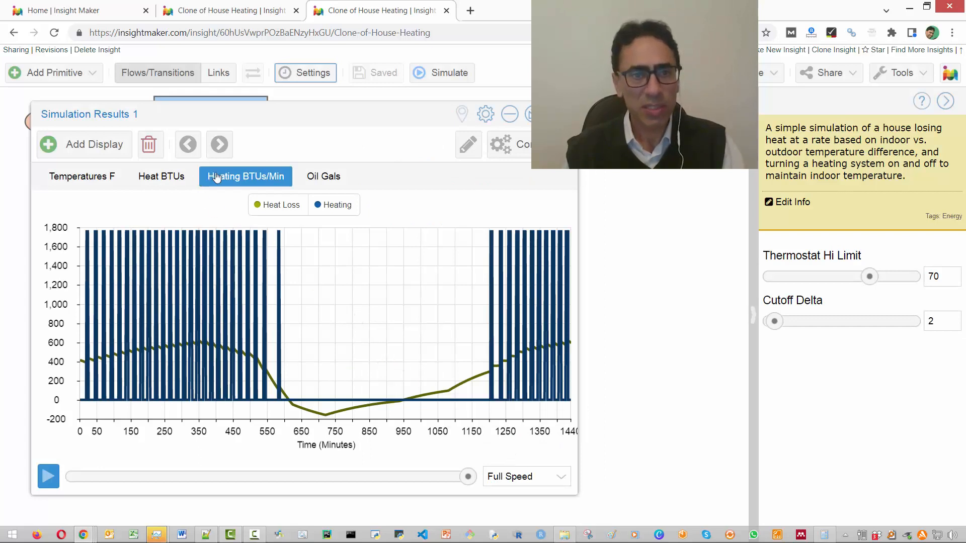
# - Review the completed run's Heat BTUs plot and return to its Temperatures F plot
pyautogui.click(305, 181)
pyautogui.click(161, 176)
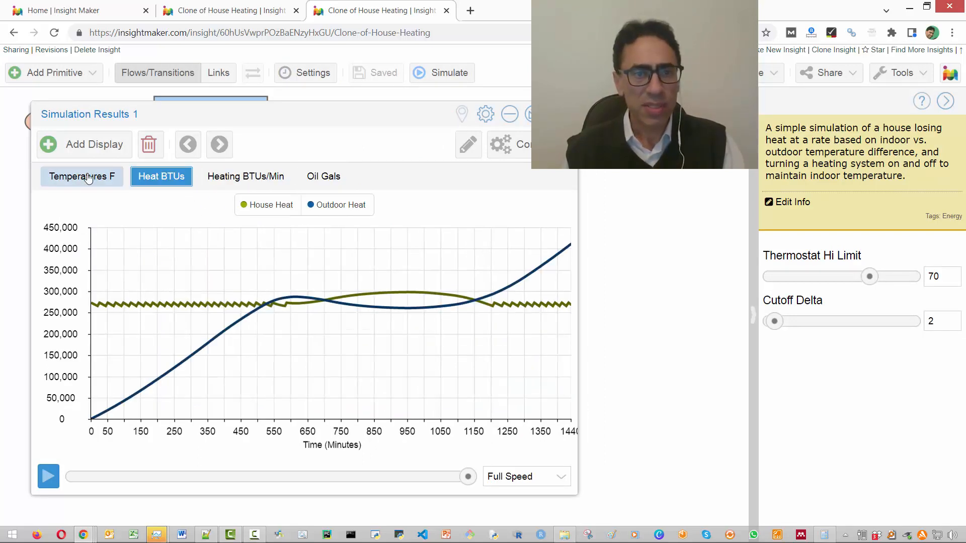
pyautogui.click(86, 178)
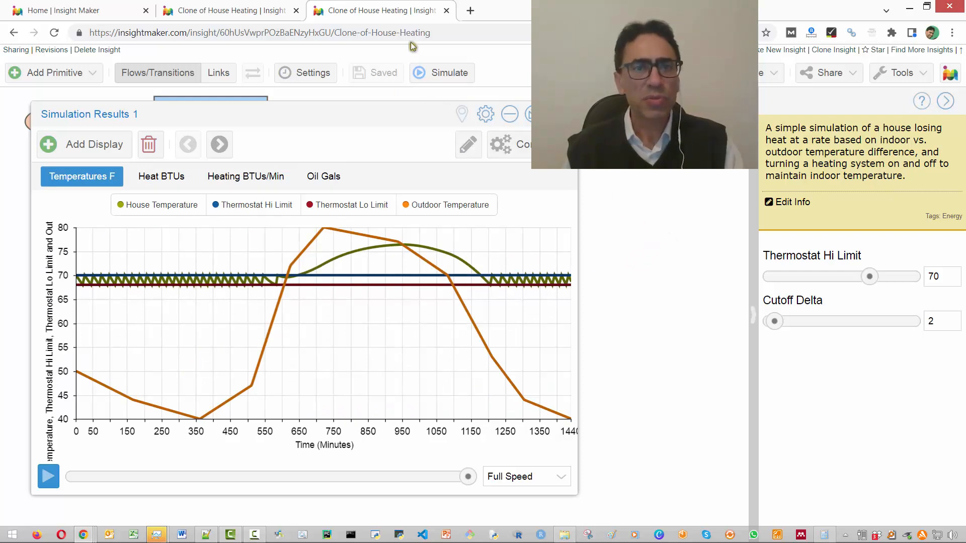
# - Close both House Heating tabs and open Clone of Sistema híbrido eólico-hidráulico from My Insights filtered by "sistema"
pyautogui.click(447, 12)
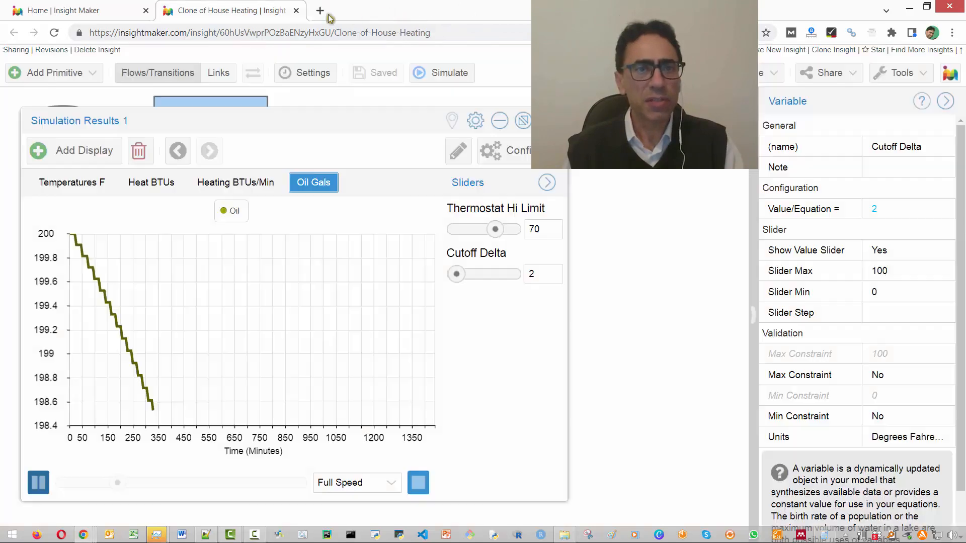
pyautogui.click(109, 16)
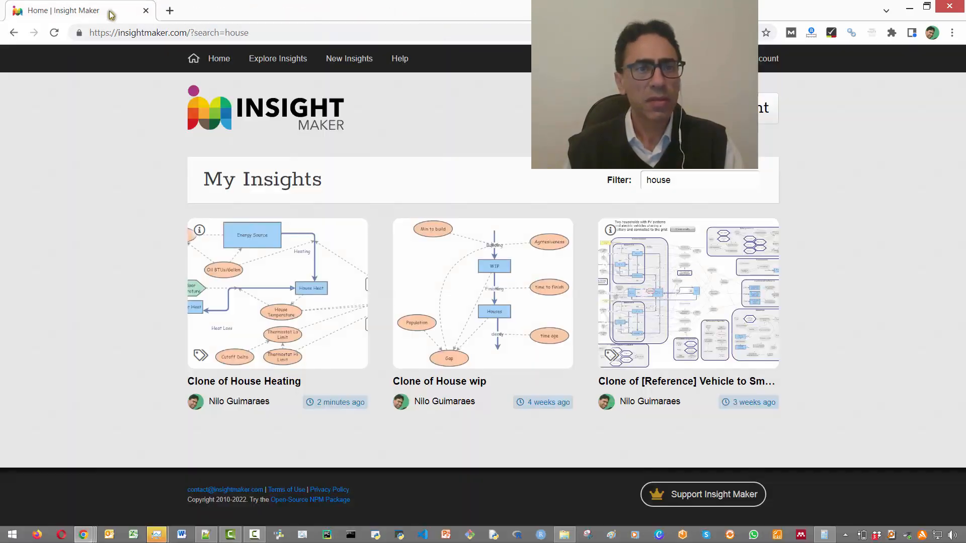
pyautogui.doubleClick(660, 180)
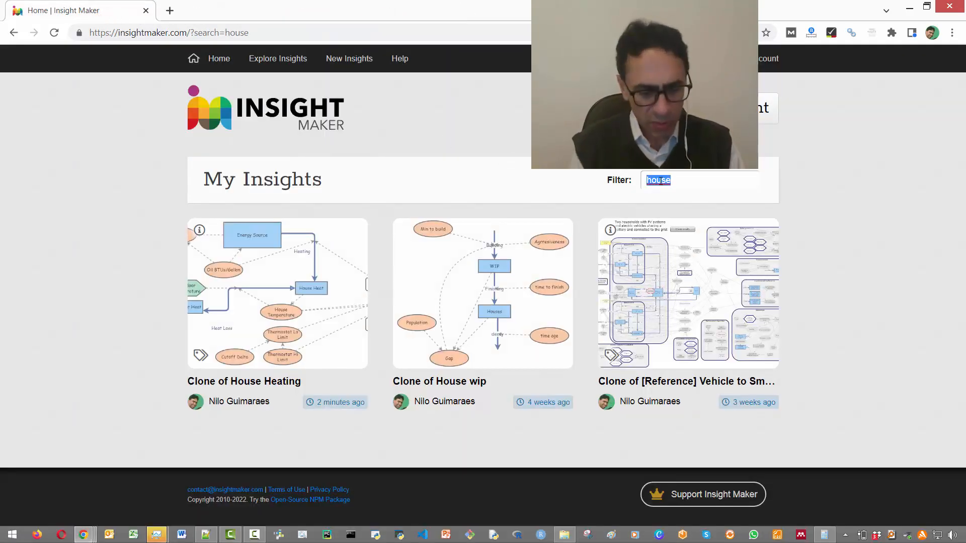
pyautogui.write('sistema')
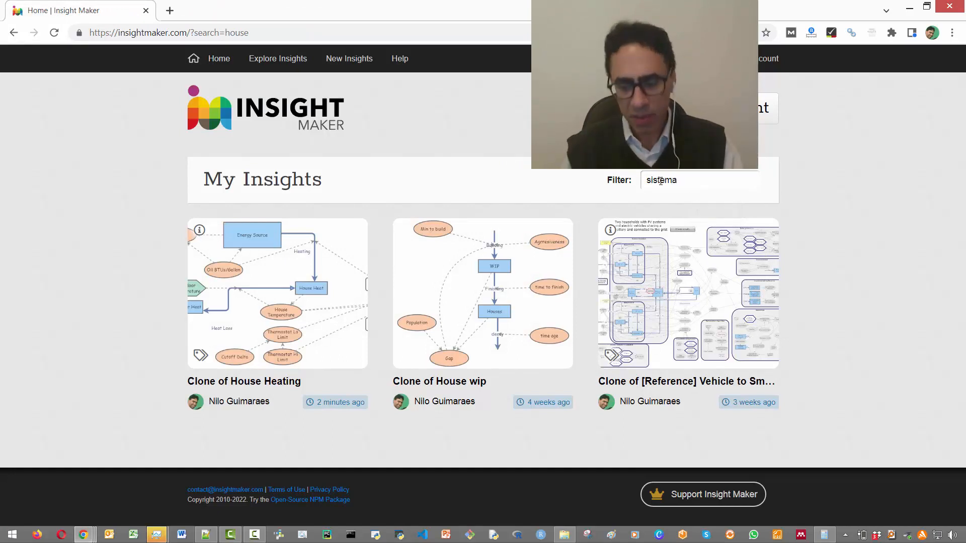
pyautogui.press('Return')
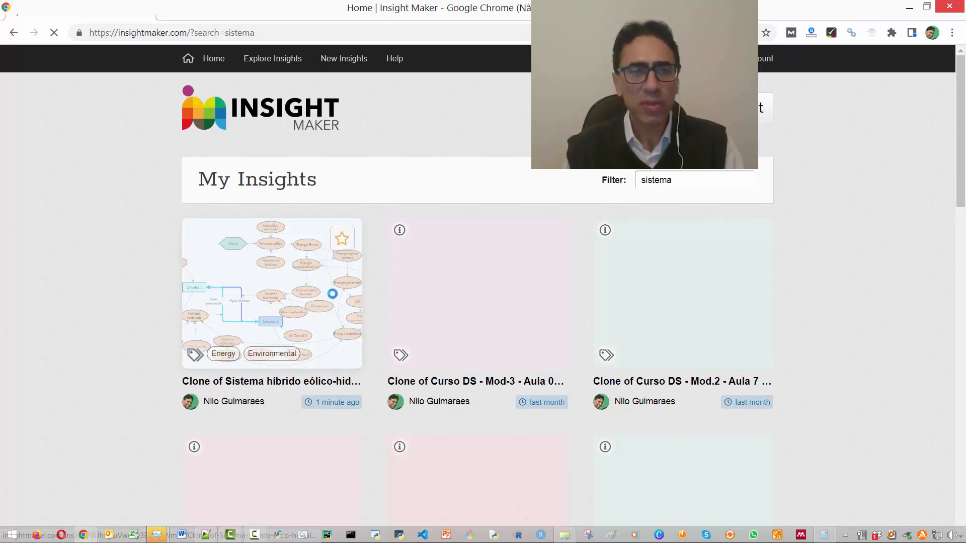
pyautogui.click(329, 296)
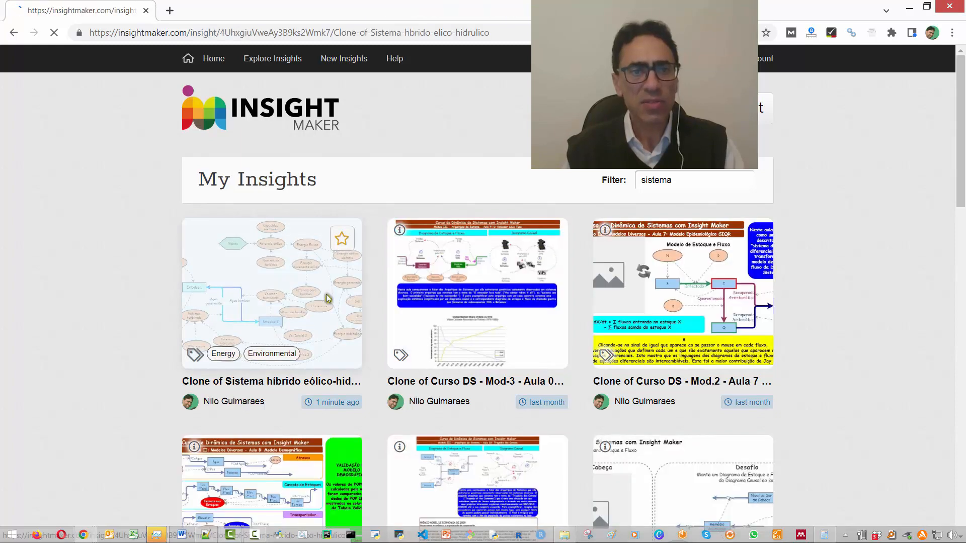
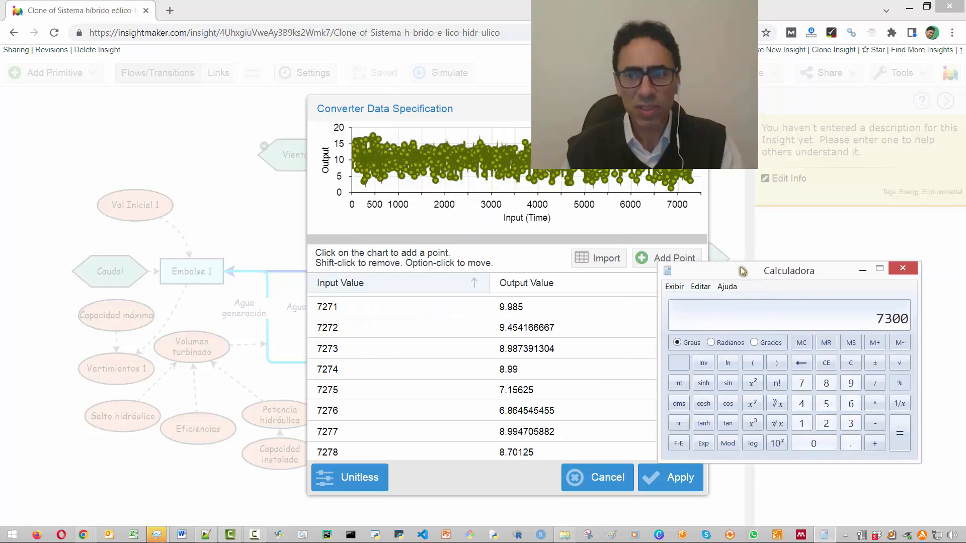
# - Dismiss the calculator, examine the Viento converter's data table through its last rows, and leave it without applying changes
pyautogui.click(878, 240)
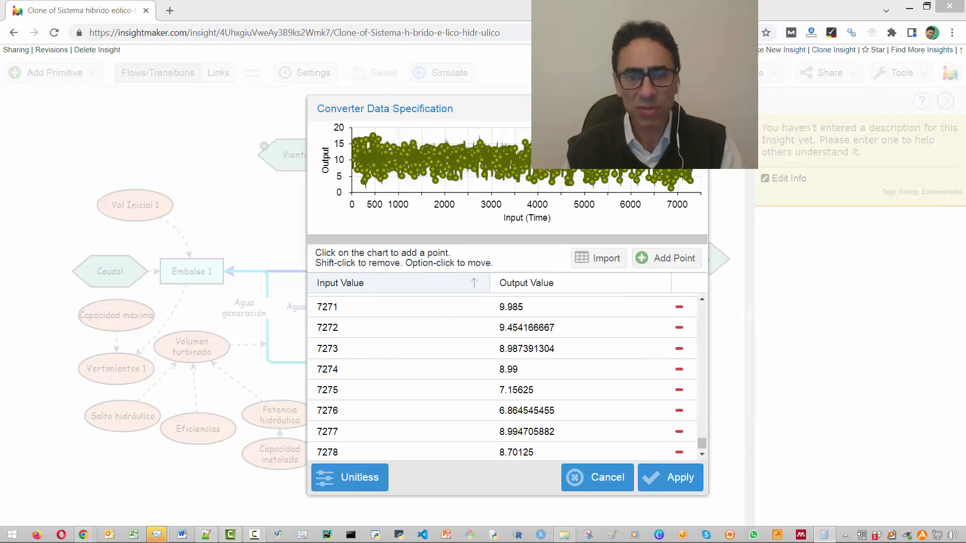
pyautogui.click(702, 455)
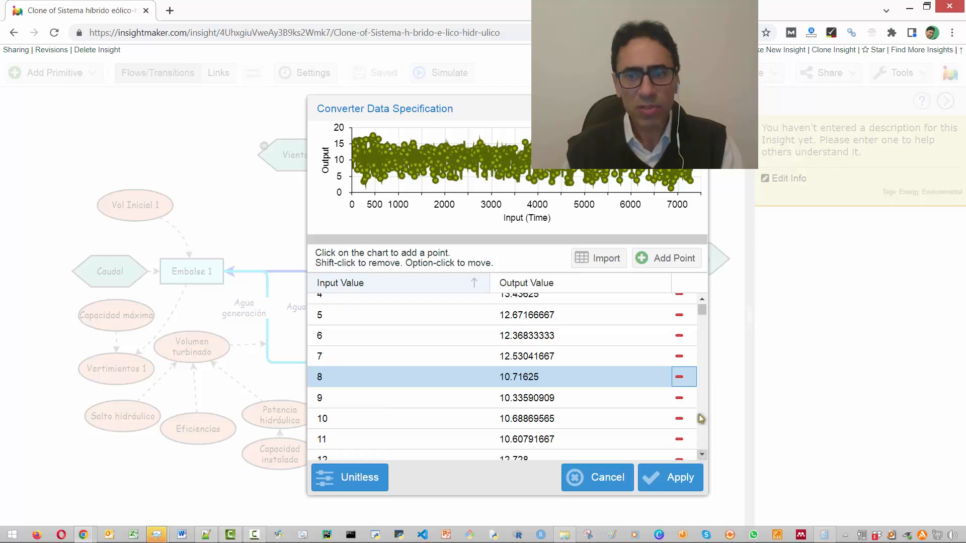
pyautogui.scroll(-1, 704, 316)
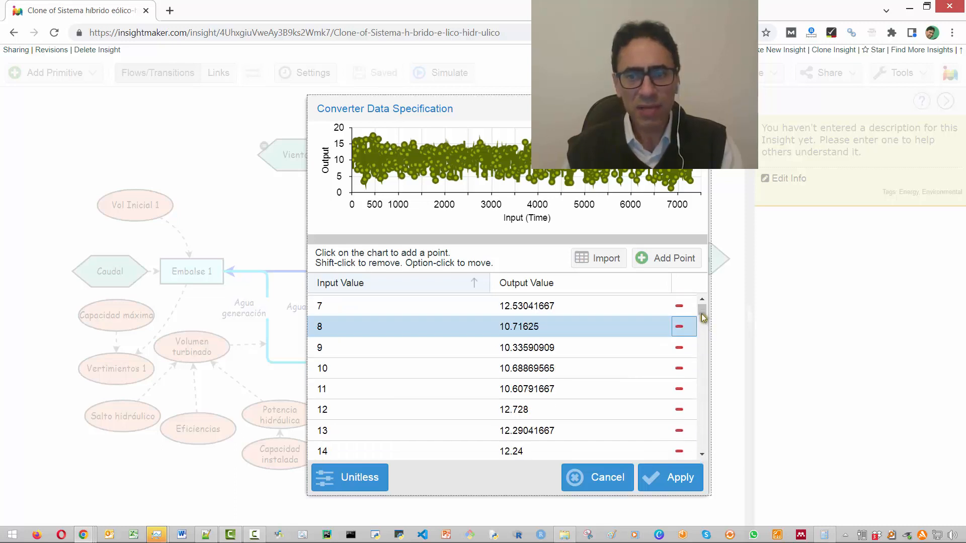
pyautogui.click(704, 447)
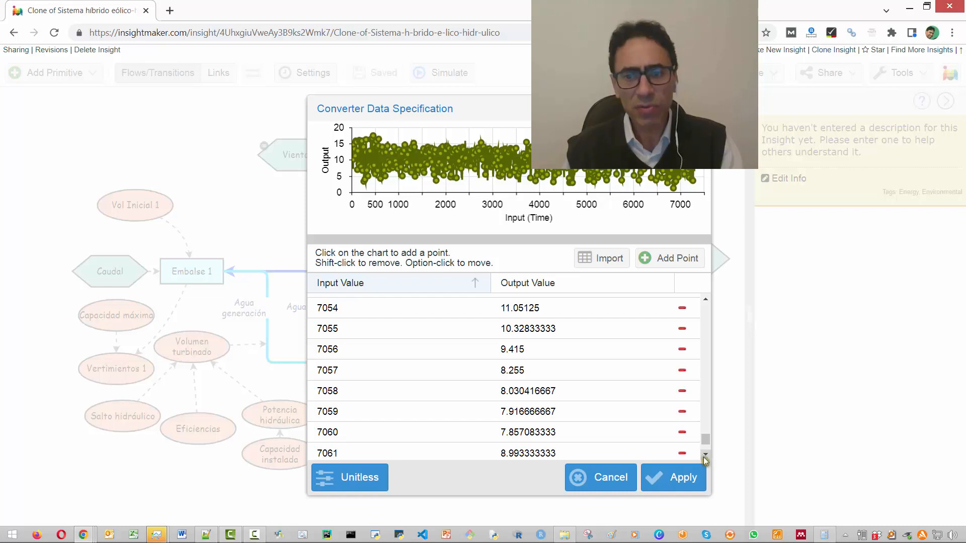
pyautogui.moveTo(704, 457); pyautogui.dragTo(705, 454)
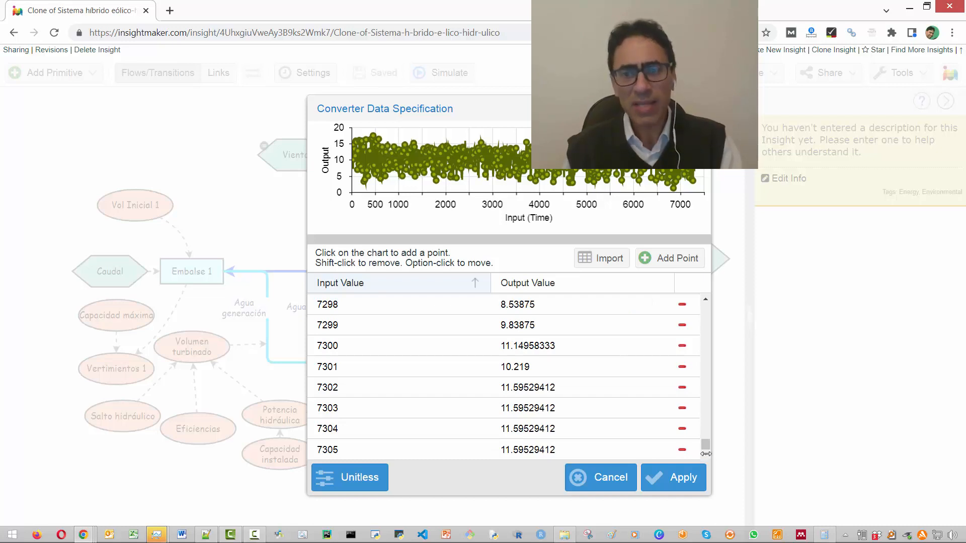
pyautogui.click(606, 469)
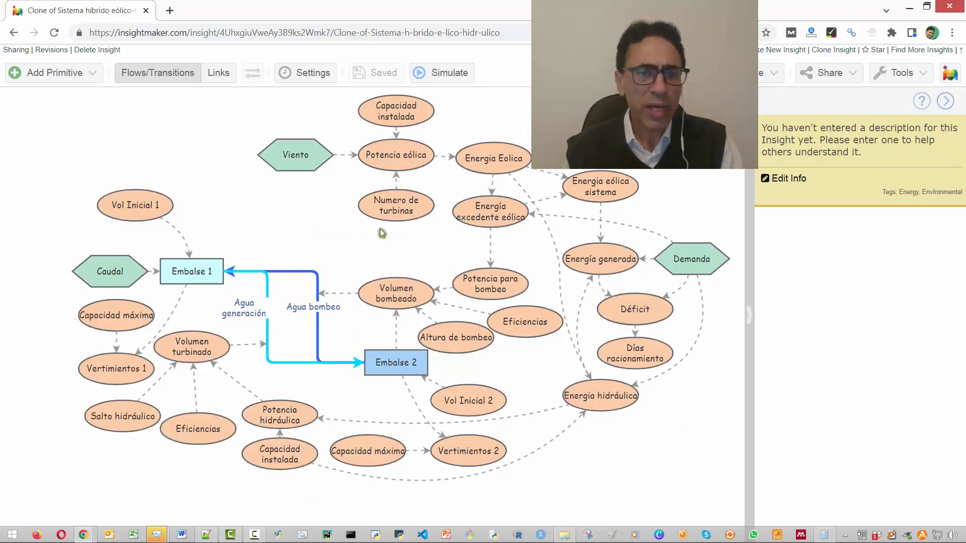
# - Inspect the Agua bombeo and Agua generación flows and the Embalse 1 and Embalse 2 stocks, and clear the selection
pyautogui.click(297, 271)
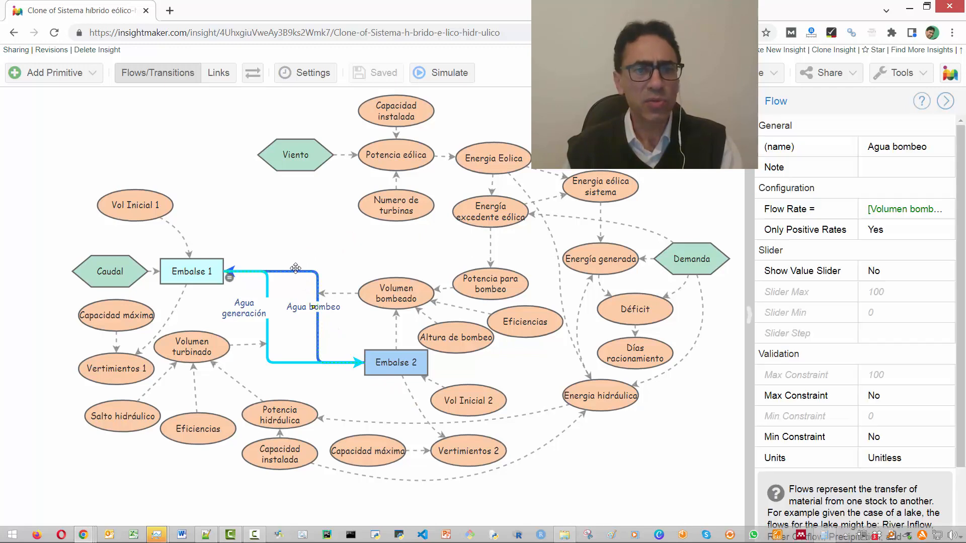
pyautogui.click(265, 288)
pyautogui.click(265, 289)
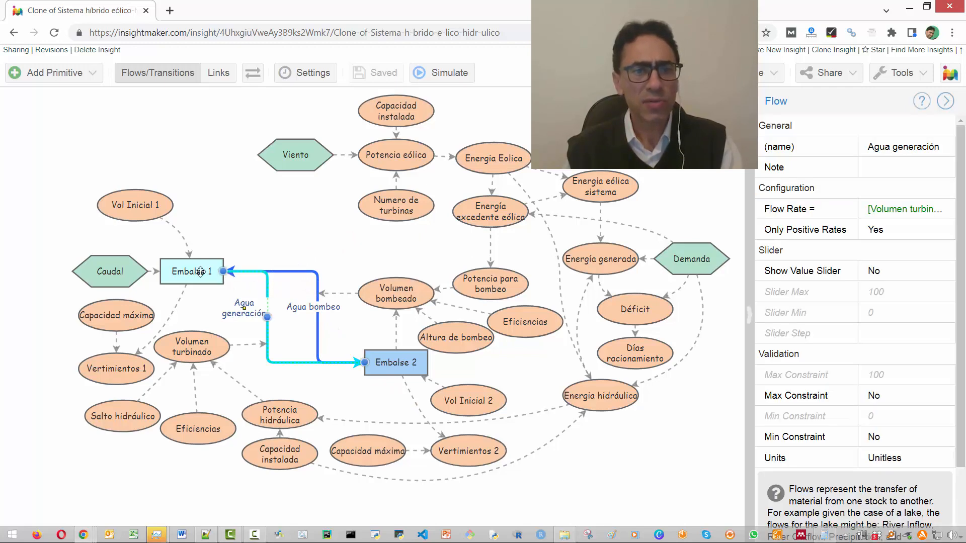
pyautogui.click(198, 271)
pyautogui.click(413, 358)
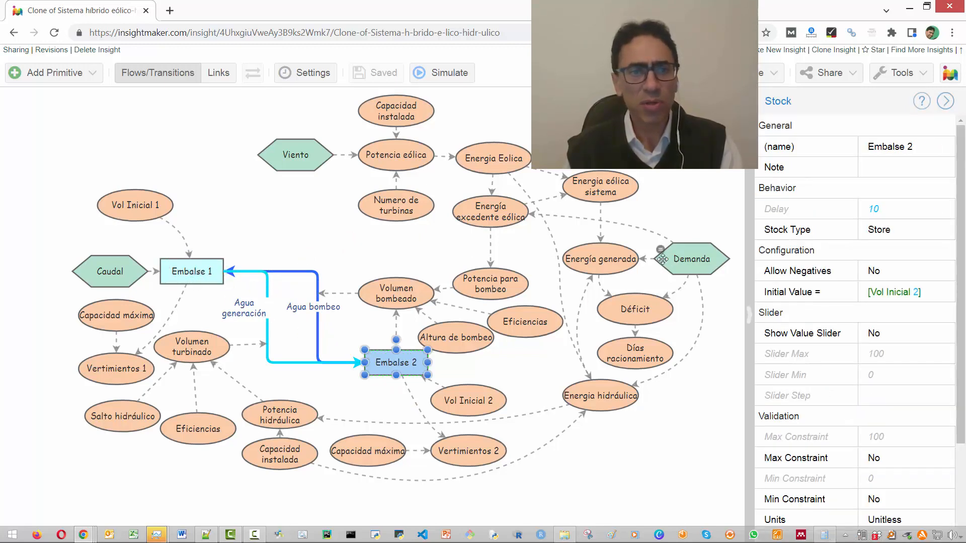
pyautogui.click(536, 453)
pyautogui.click(528, 415)
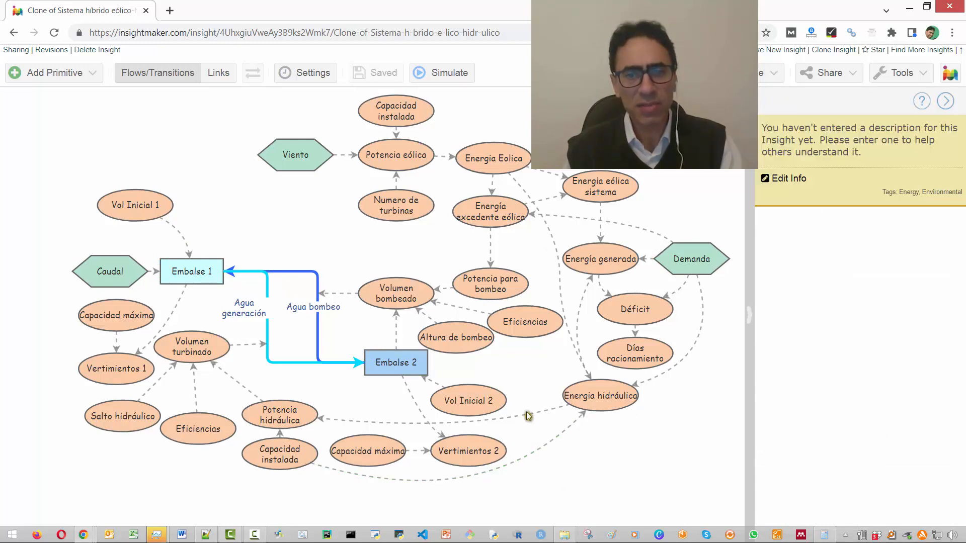
pyautogui.click(527, 412)
pyautogui.click(596, 457)
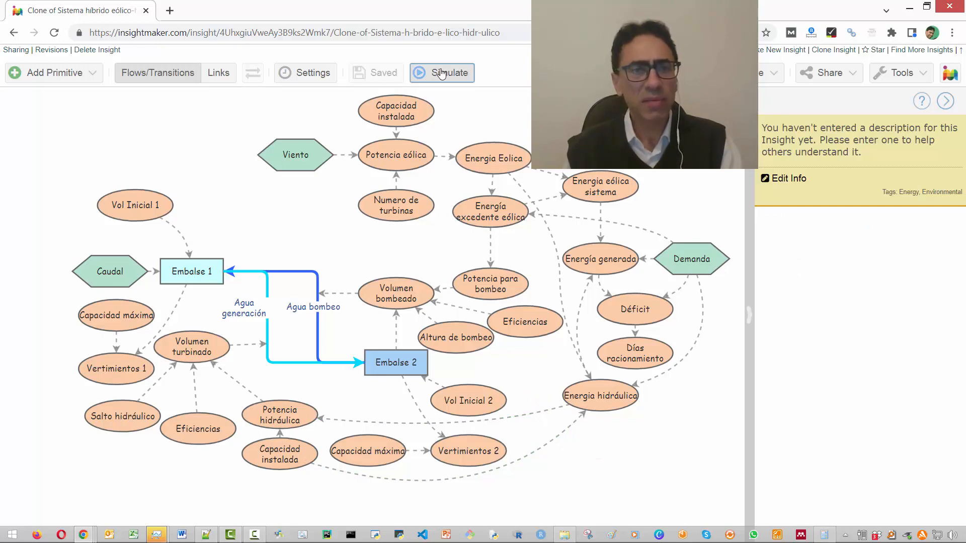
# - Run the simulation and compare the Demanda, Energia hidráulica and Energia eólica sistema series by toggling their visibility in the Energía plot
pyautogui.click(455, 83)
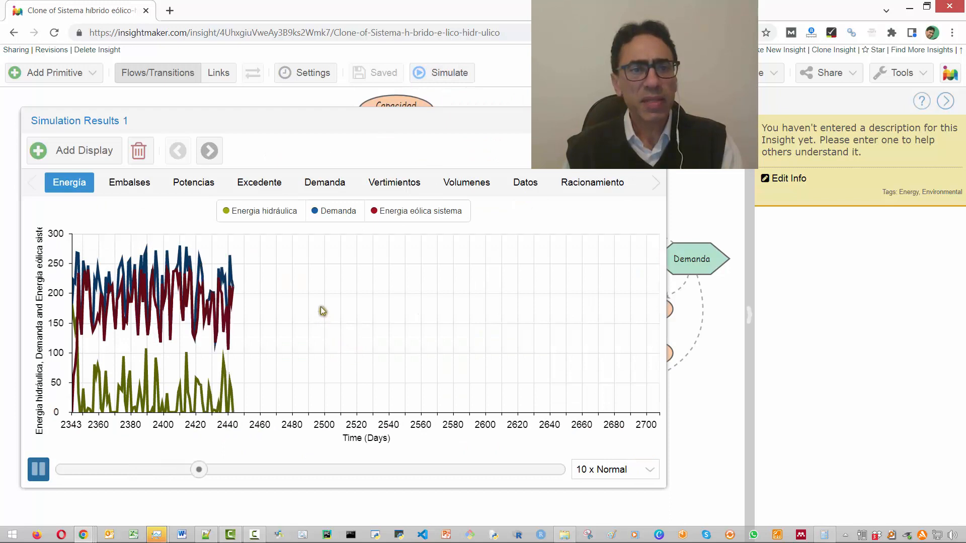
pyautogui.click(327, 210)
pyautogui.click(327, 210)
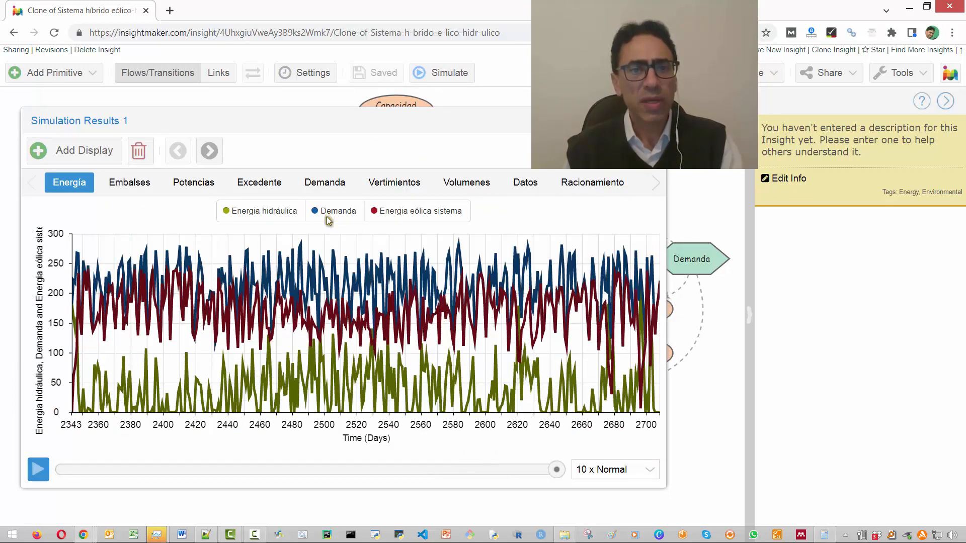
pyautogui.click(267, 215)
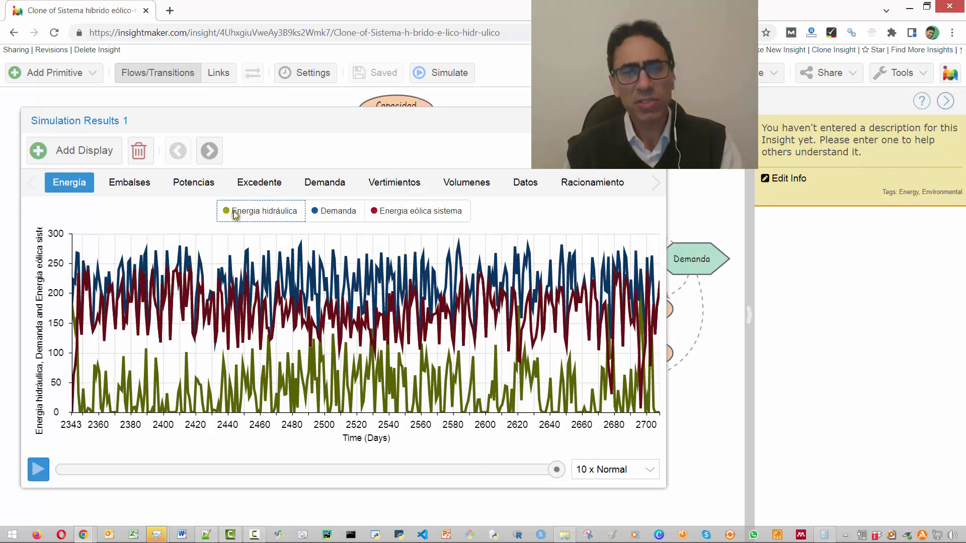
pyautogui.click(395, 211)
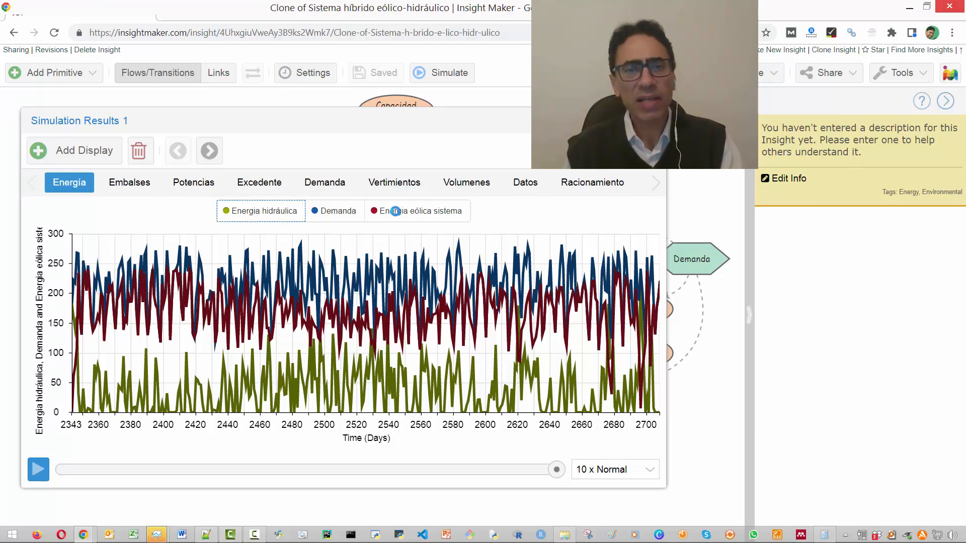
pyautogui.moveTo(455, 344)
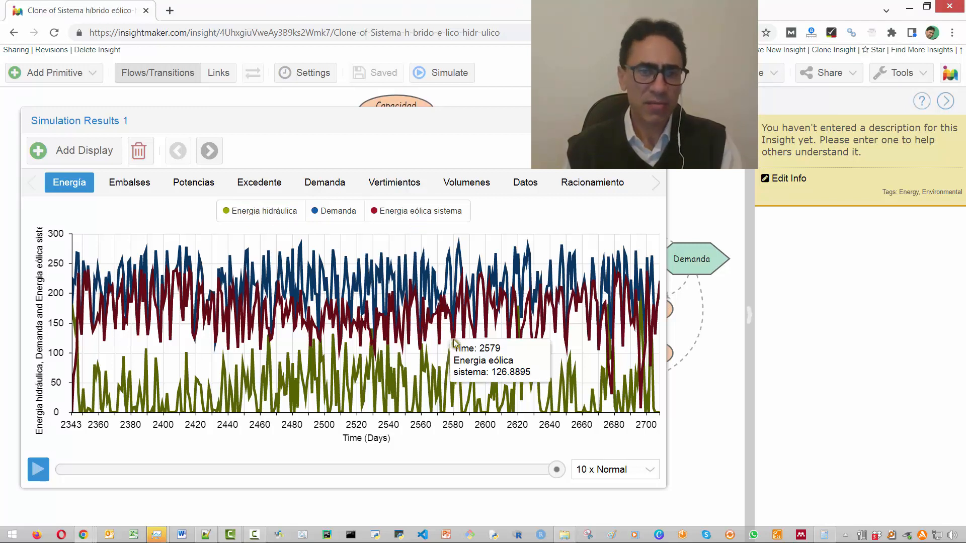
pyautogui.click(389, 214)
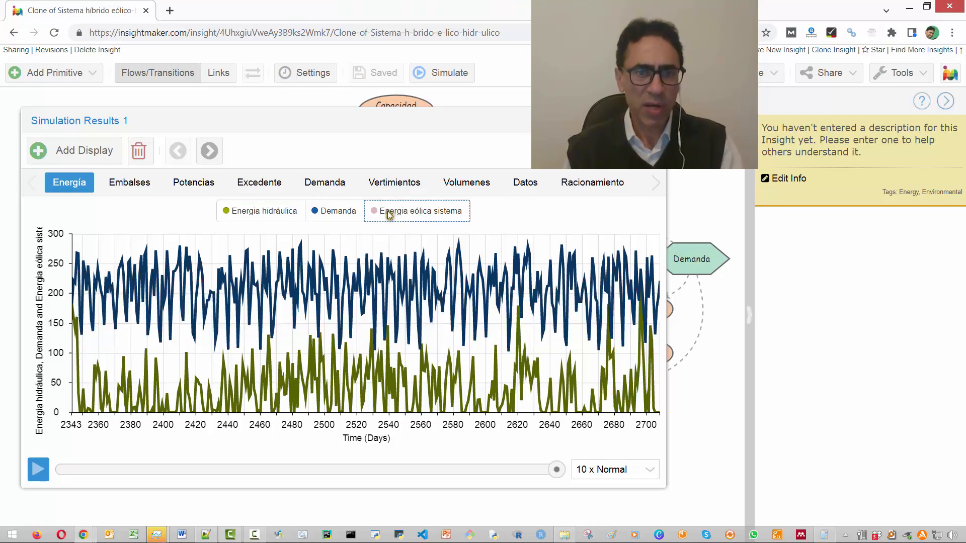
pyautogui.click(390, 214)
pyautogui.click(240, 215)
pyautogui.click(240, 214)
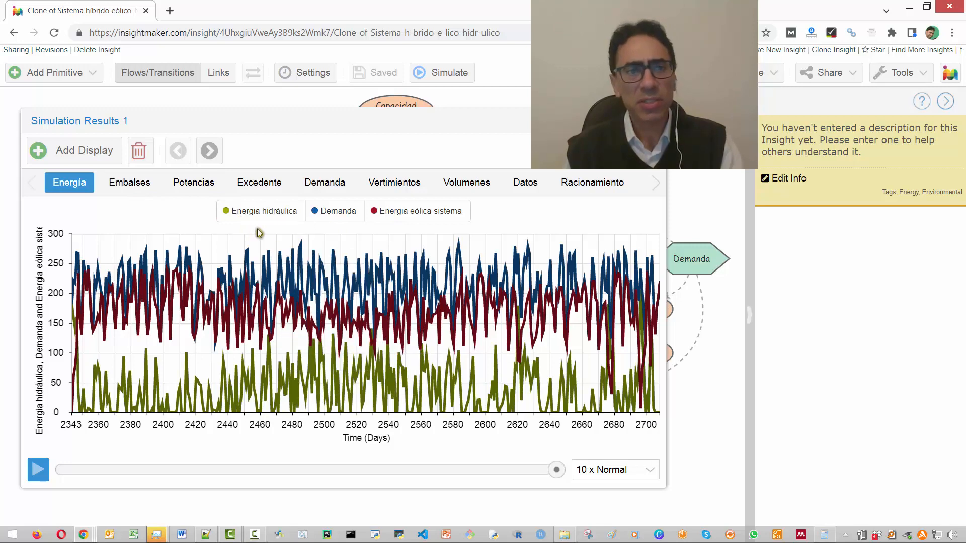
# - Review the Embalses, Potencias and Excedente plots of the simulation results and return to the Energía plot
pyautogui.click(131, 184)
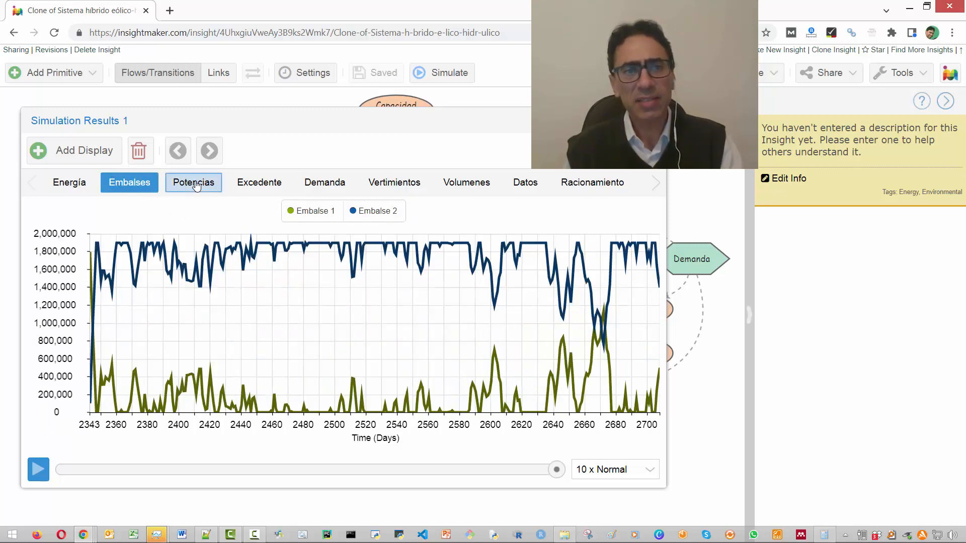
pyautogui.click(196, 186)
pyautogui.click(259, 183)
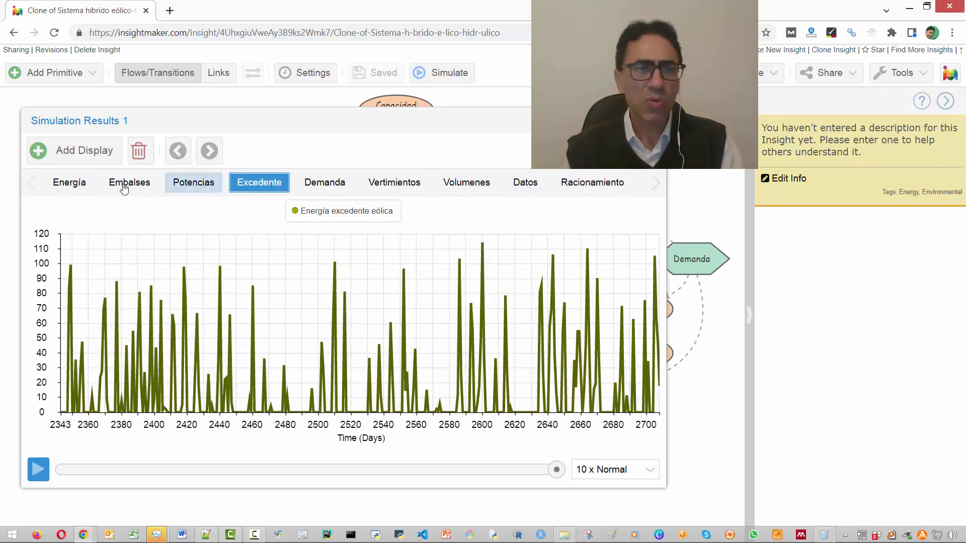
pyautogui.click(58, 189)
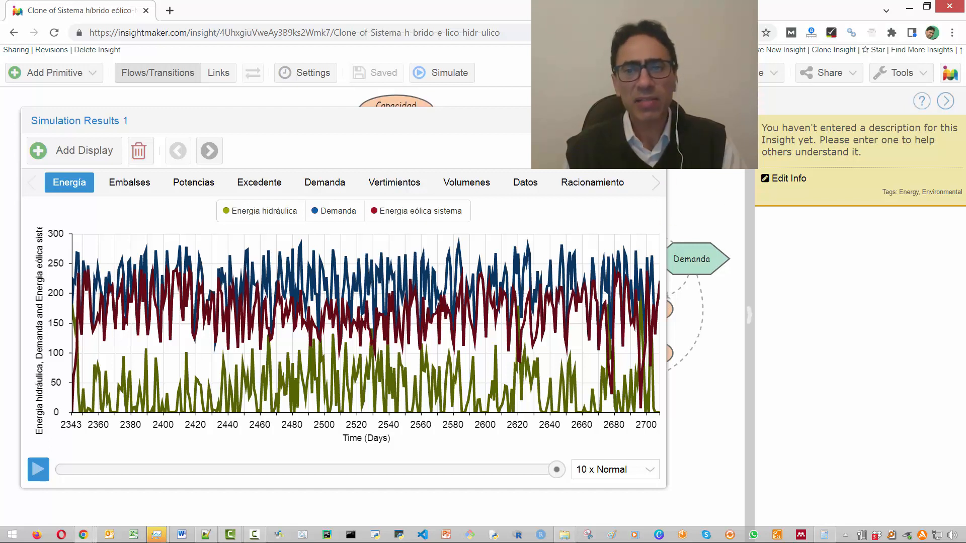
# - Examine the Demanda converter's data table from its first to its last rows and leave it without applying changes
pyautogui.click(700, 255)
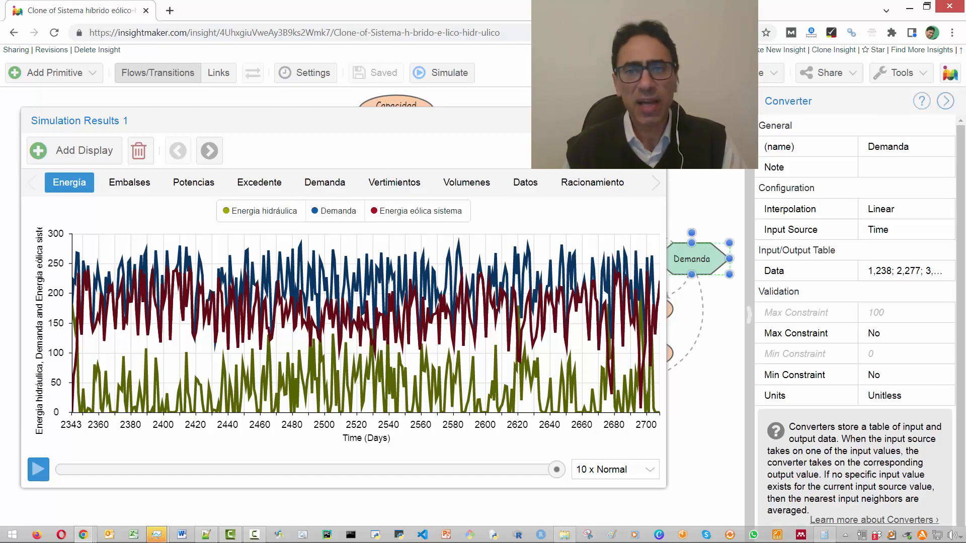
pyautogui.click(899, 268)
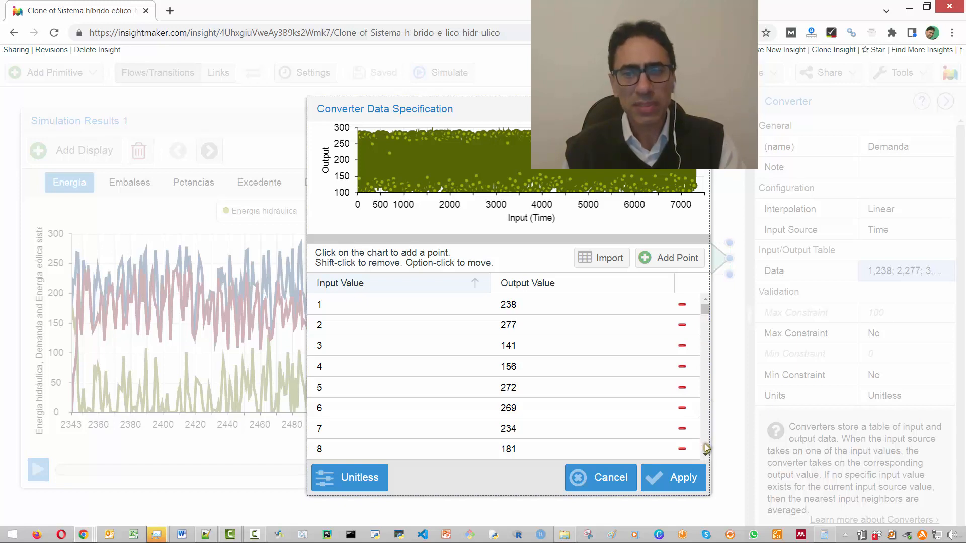
pyautogui.scroll(-5, 705, 444)
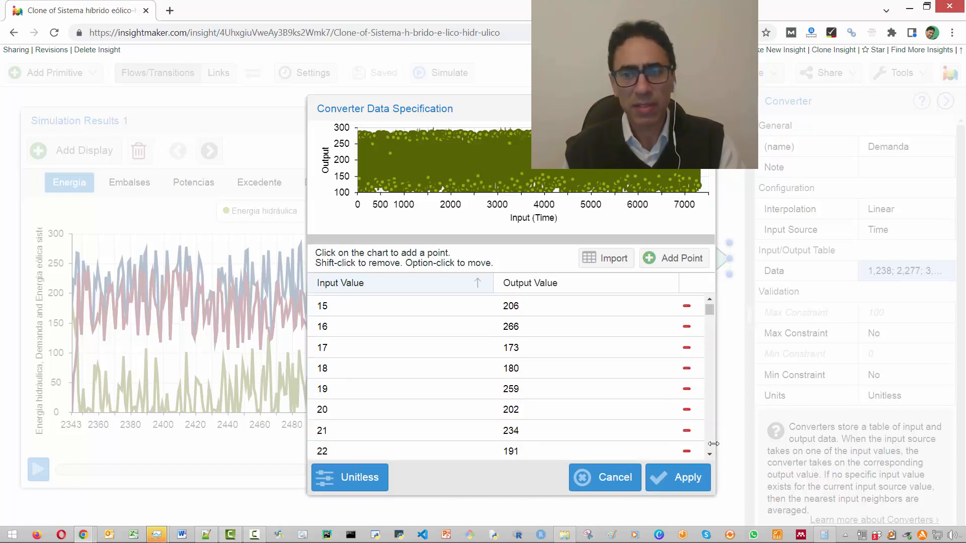
pyautogui.scroll(-5, 711, 450)
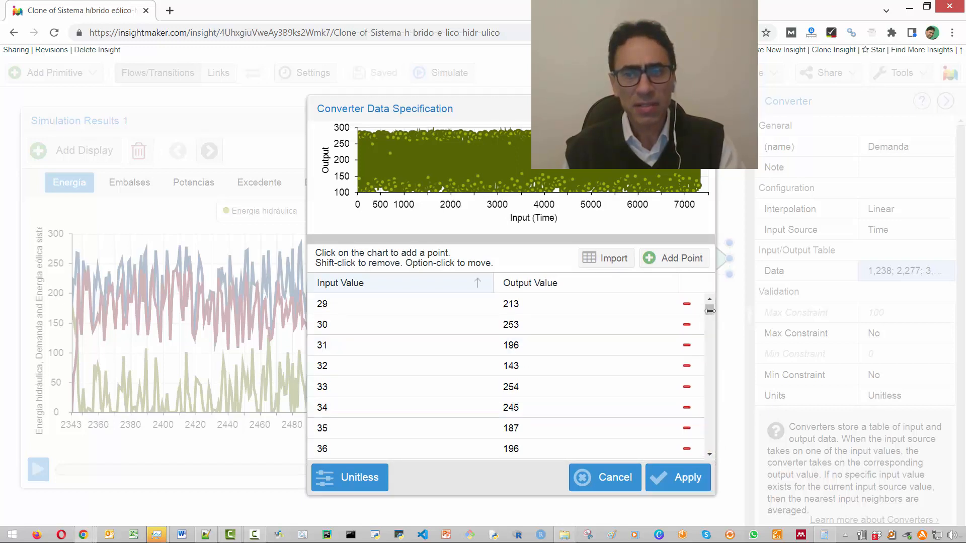
pyautogui.moveTo(710, 312); pyautogui.dragTo(711, 472)
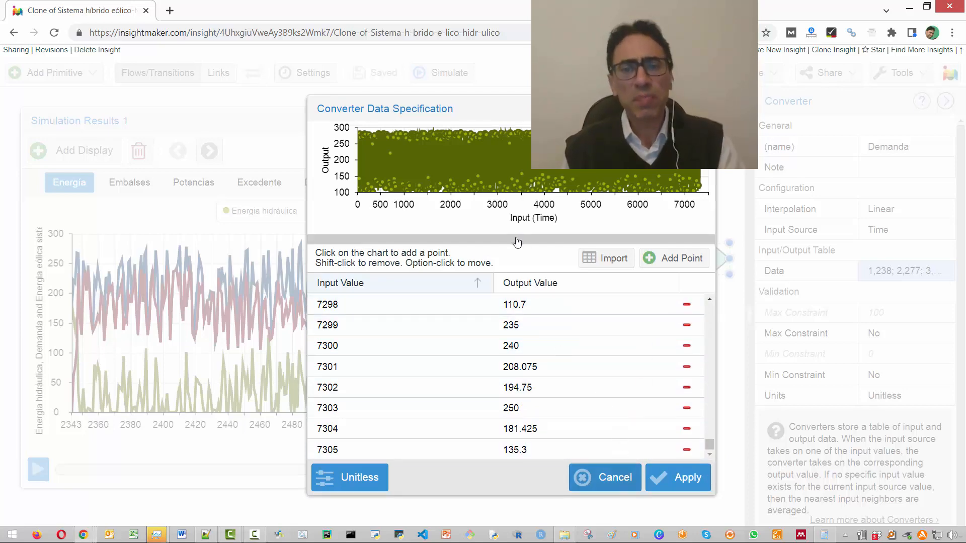
pyautogui.click(599, 473)
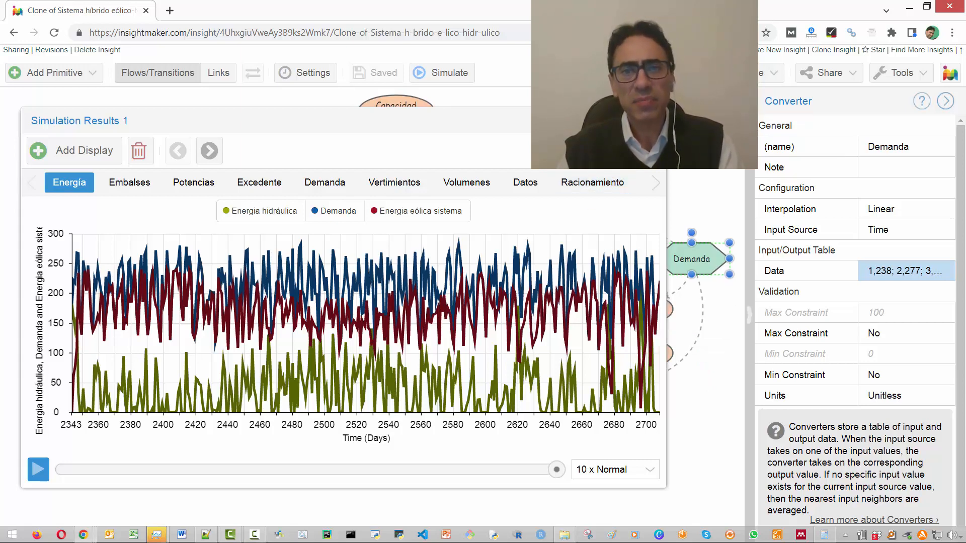
# - Collapse the Simulation Results 1 window to show the diagram, deselect the Demanda converter, and close the results
pyautogui.click(621, 120)
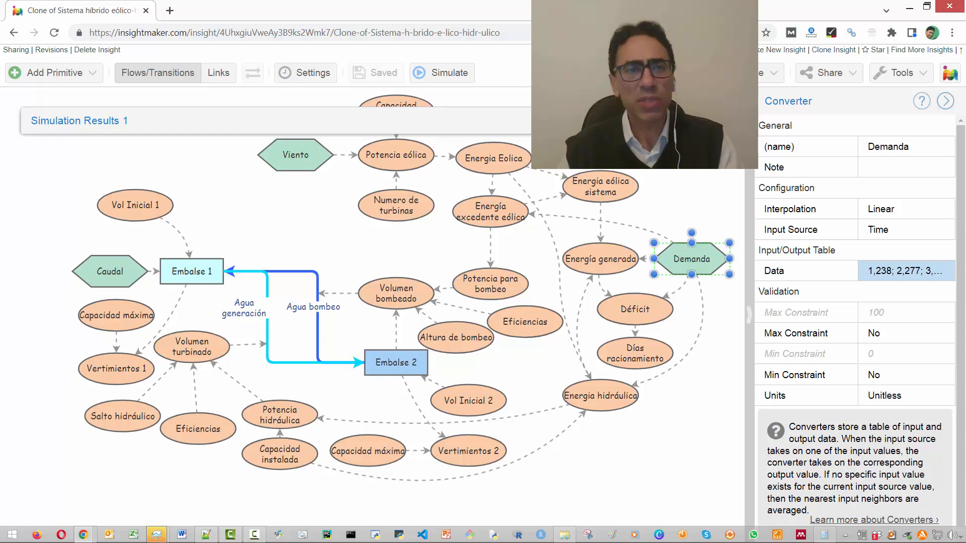
pyautogui.moveTo(524, 117); pyautogui.dragTo(525, 112)
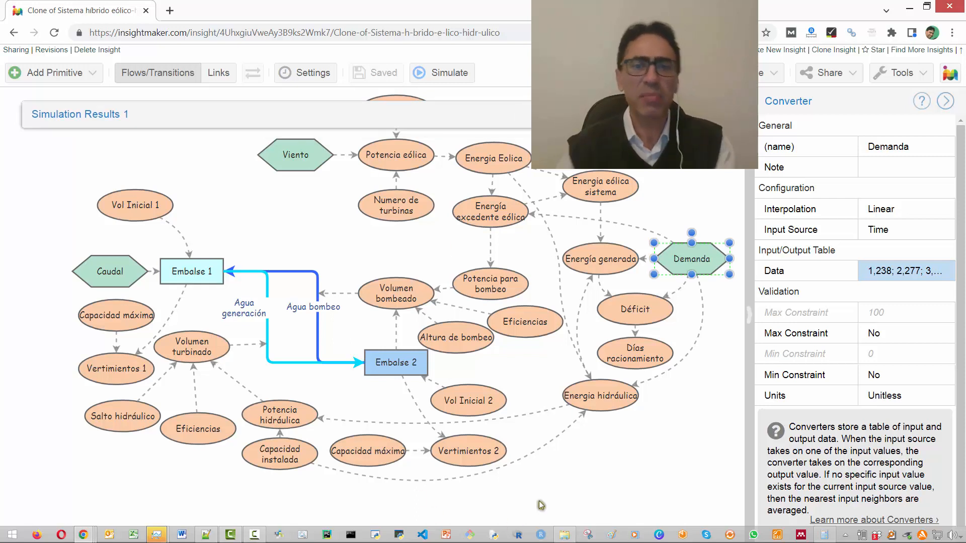
pyautogui.click(585, 453)
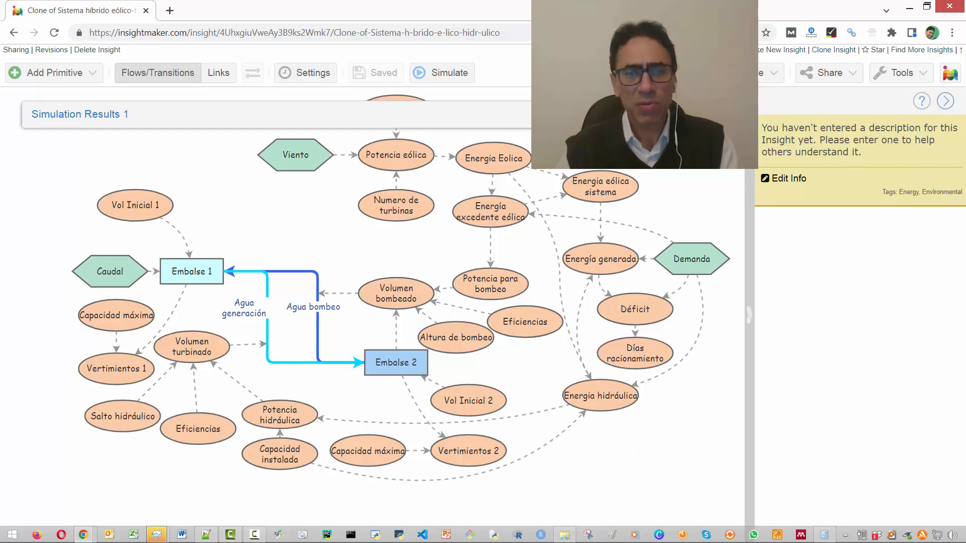
pyautogui.click(709, 114)
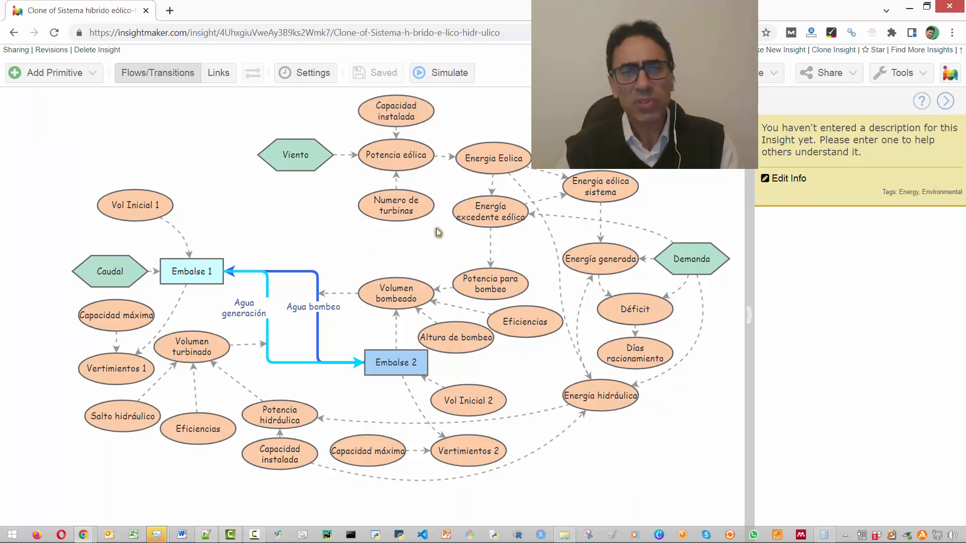